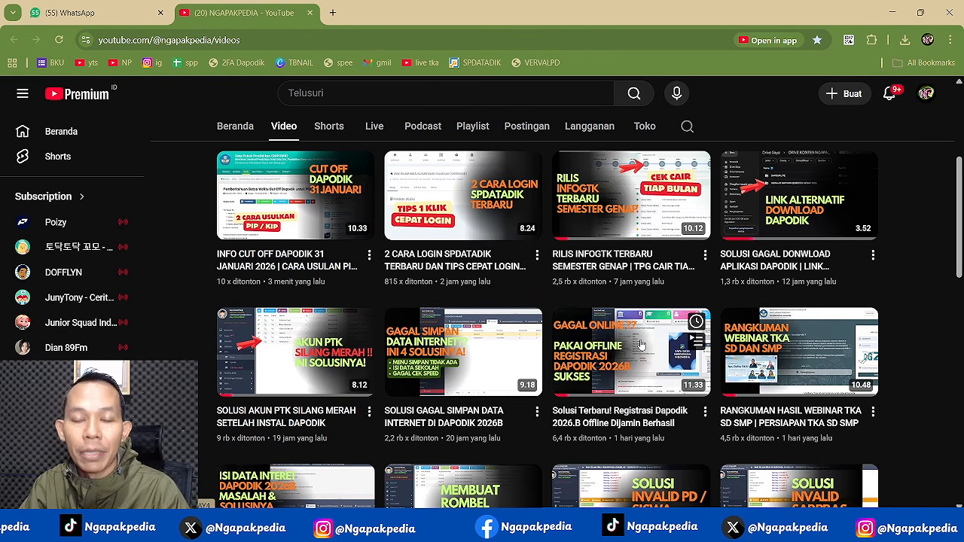
# - Skim the channel's latest videos, then bring the Readme_.txt checklist notes to the front
pyautogui.scroll(-1, 641, 345)
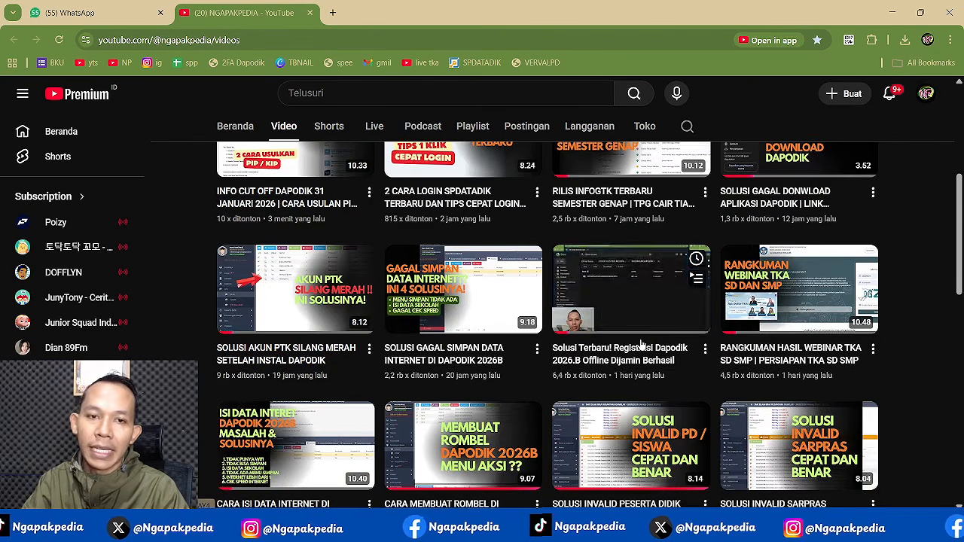
pyautogui.scroll(5, 641, 344)
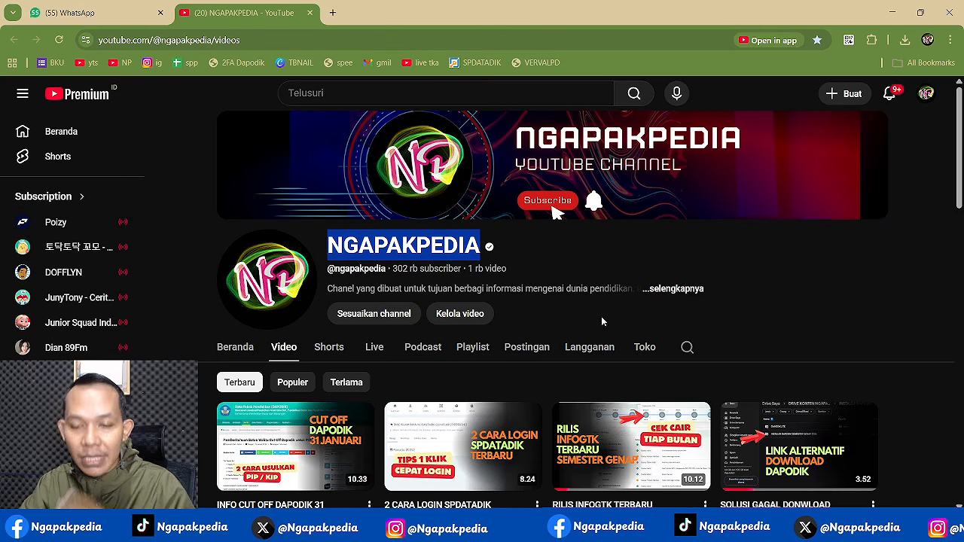
pyautogui.click(764, 529)
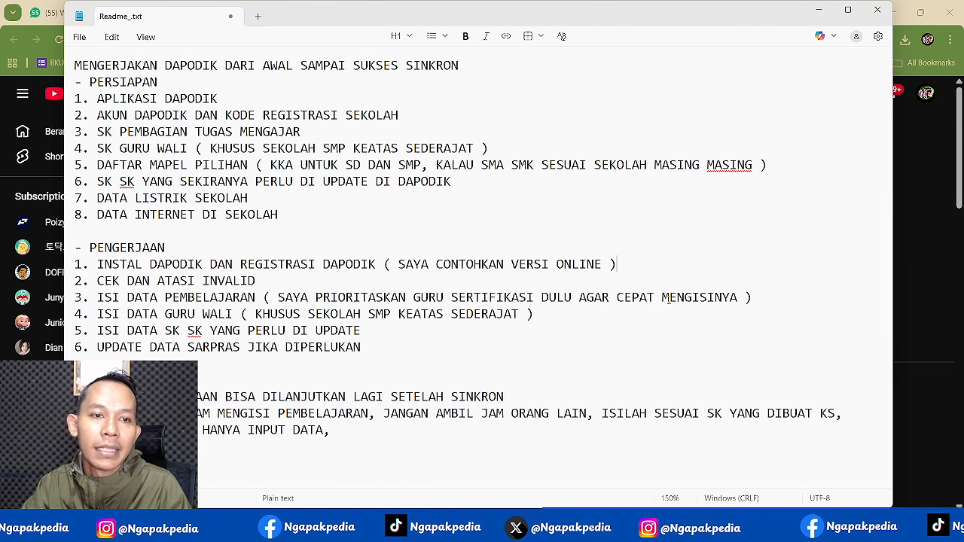
# - Go through the title, the PERSIAPAN heading and its eight preparation items line by line
pyautogui.click(68, 66)
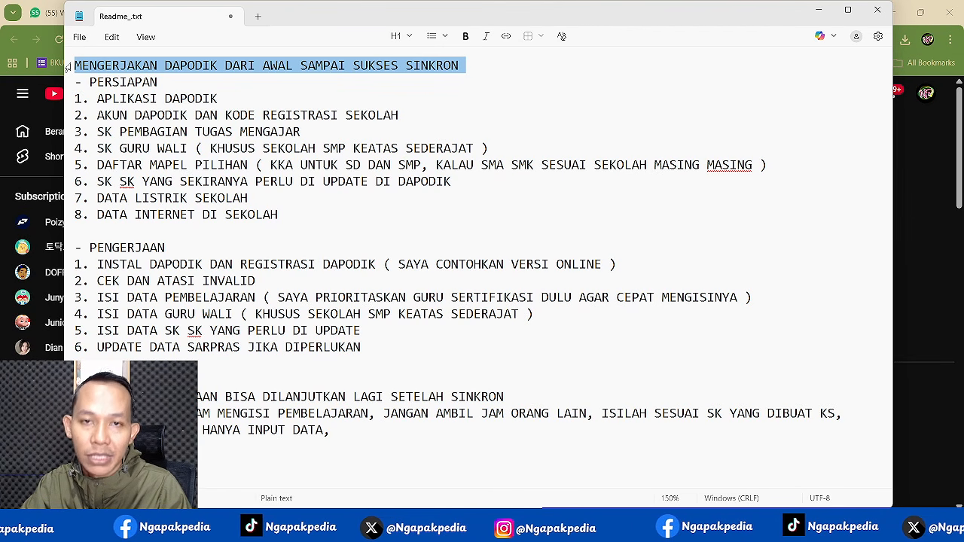
pyautogui.click(67, 84)
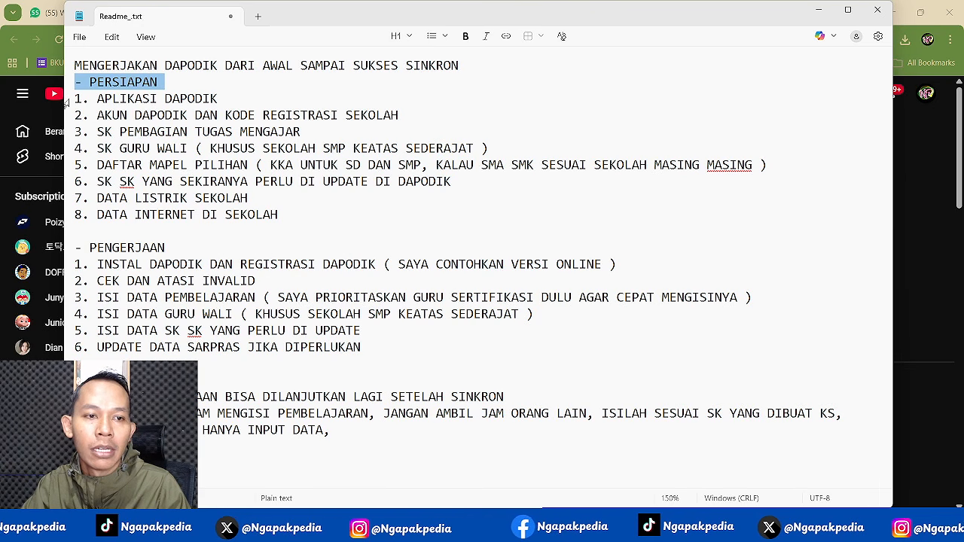
pyautogui.click(67, 101)
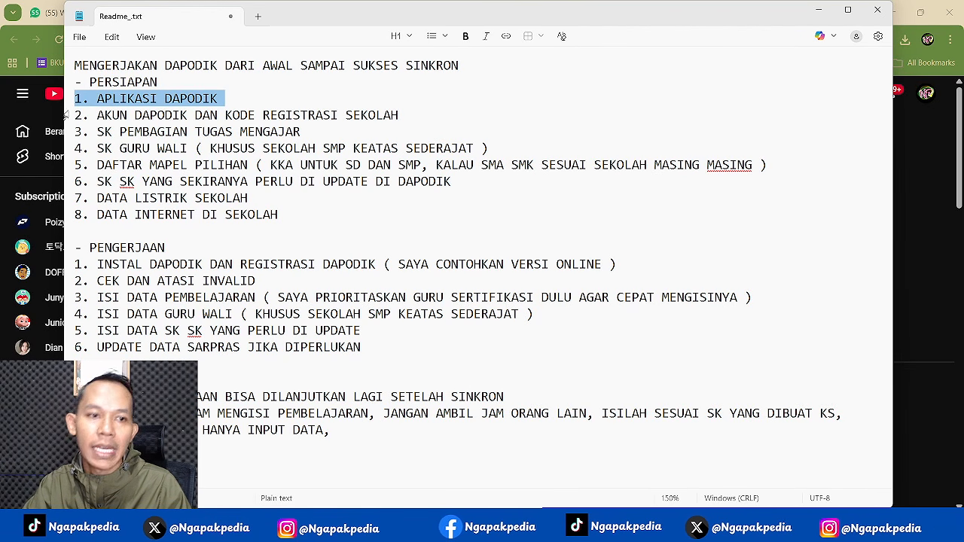
pyautogui.click(67, 116)
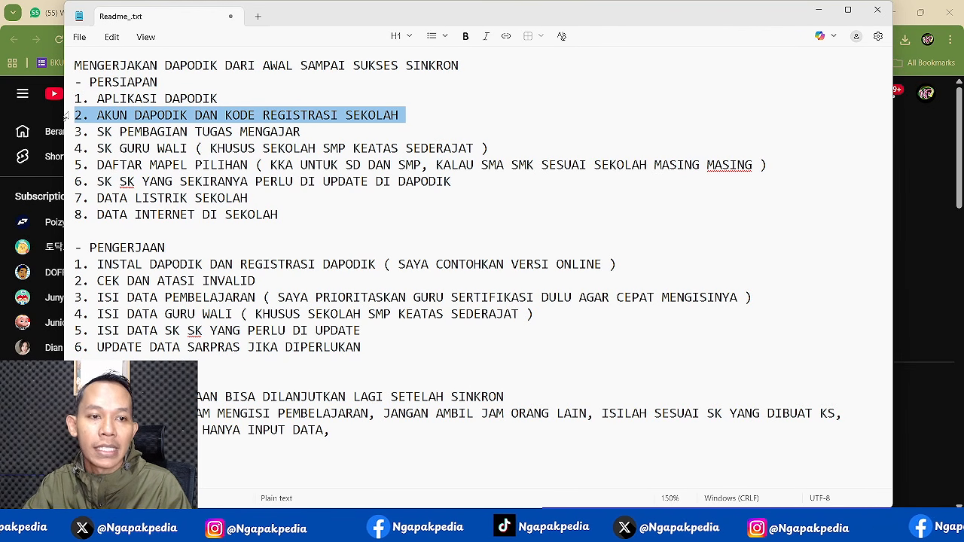
pyautogui.click(66, 137)
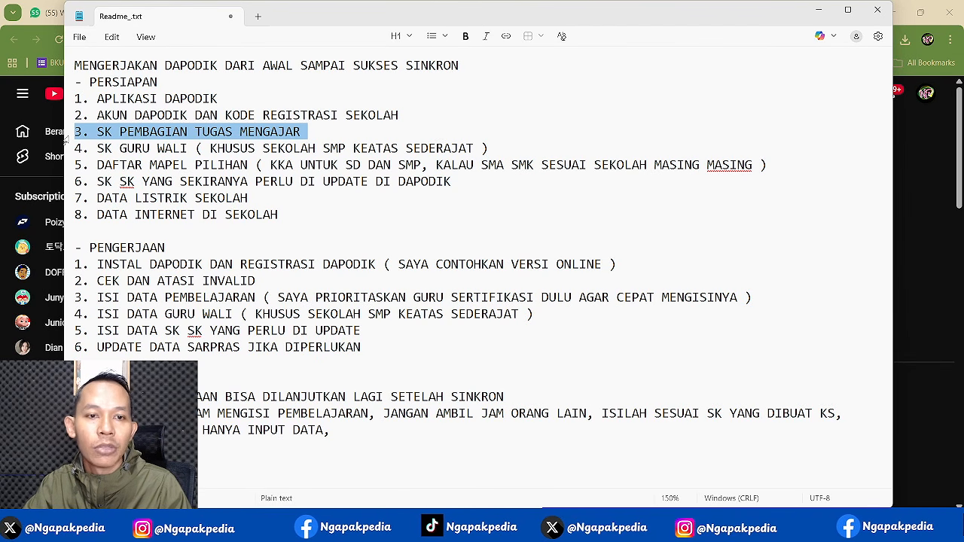
pyautogui.click(66, 150)
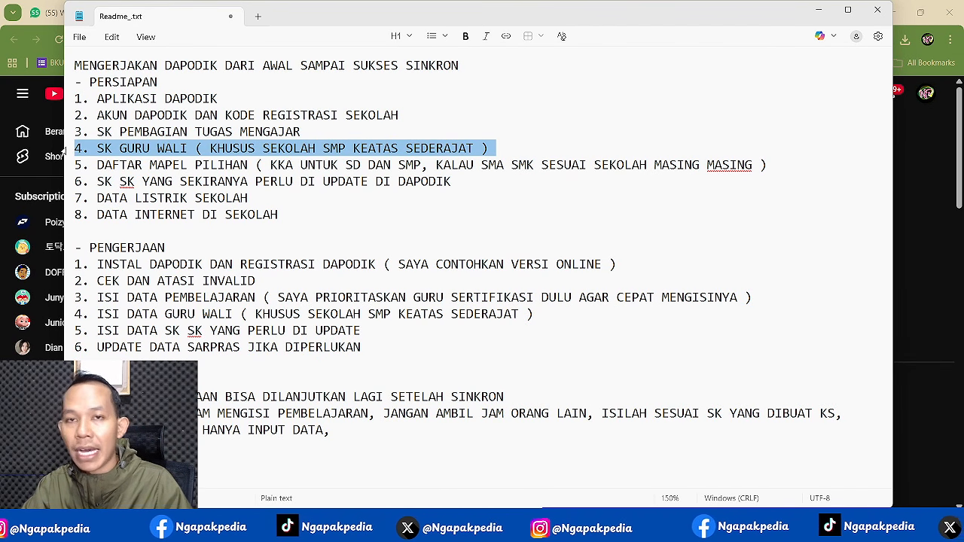
pyautogui.click(64, 167)
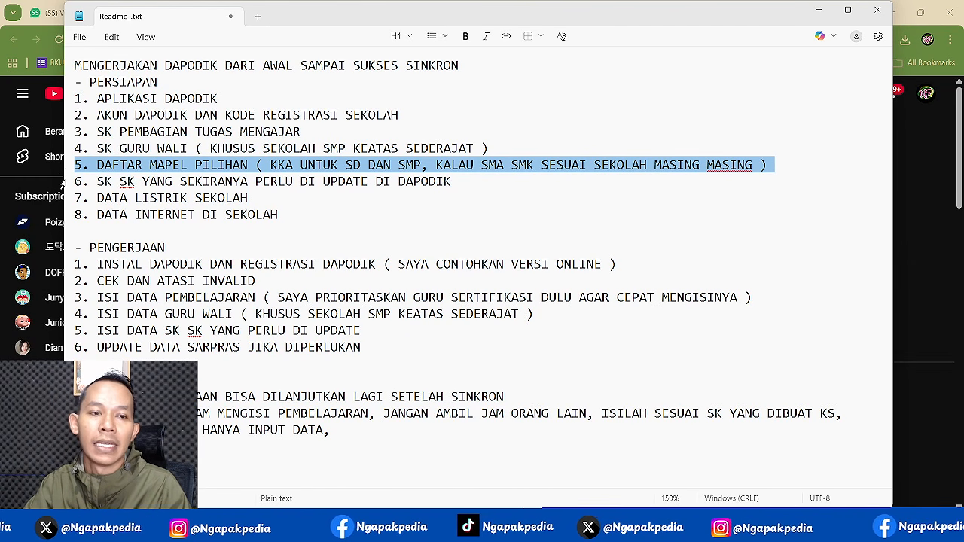
pyautogui.click(63, 184)
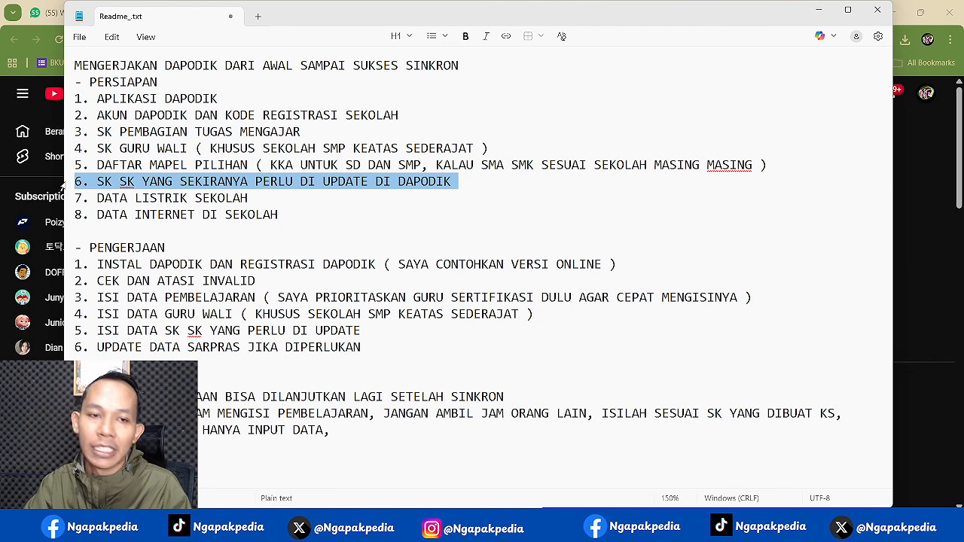
pyautogui.click(64, 199)
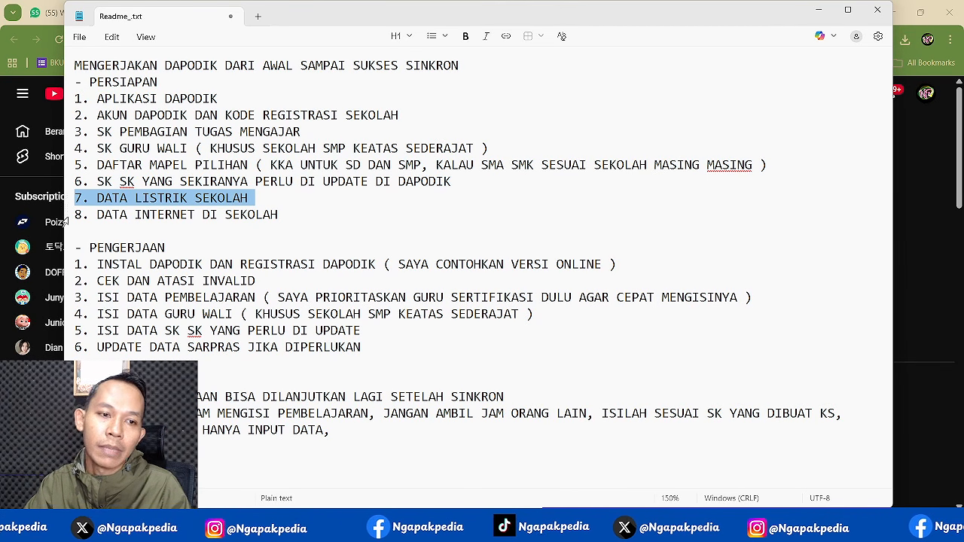
pyautogui.click(66, 215)
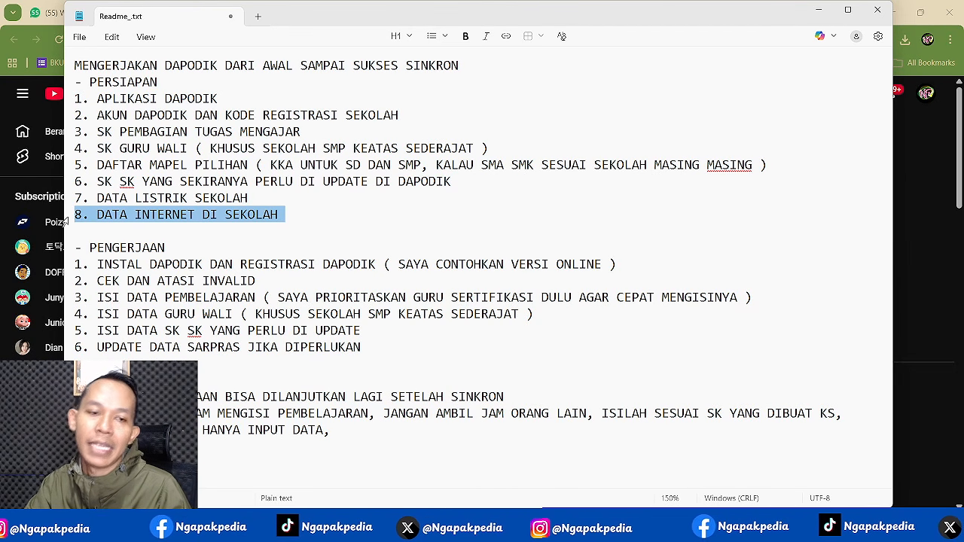
# - Review the PENGERJAAN heading and the first install step, then minimize Notepad
pyautogui.click(68, 254)
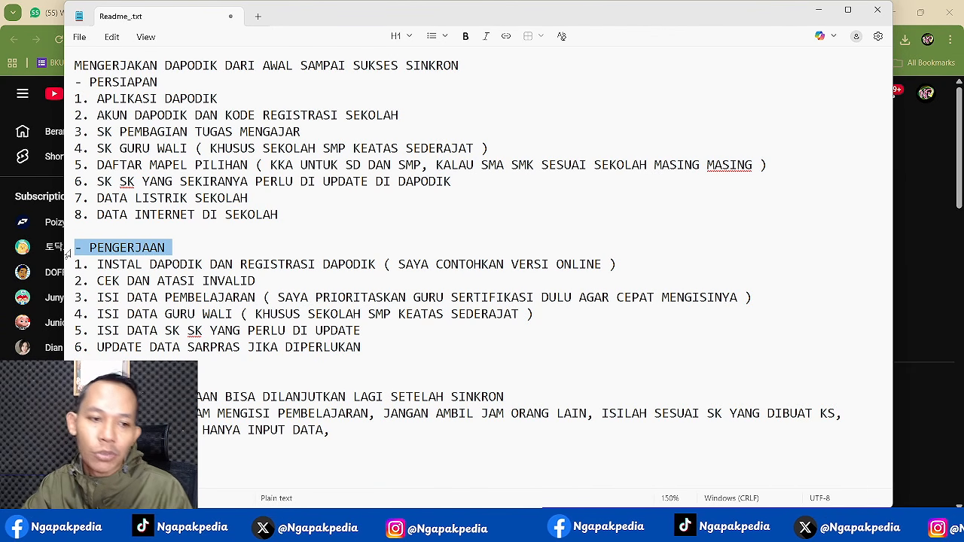
pyautogui.click(67, 271)
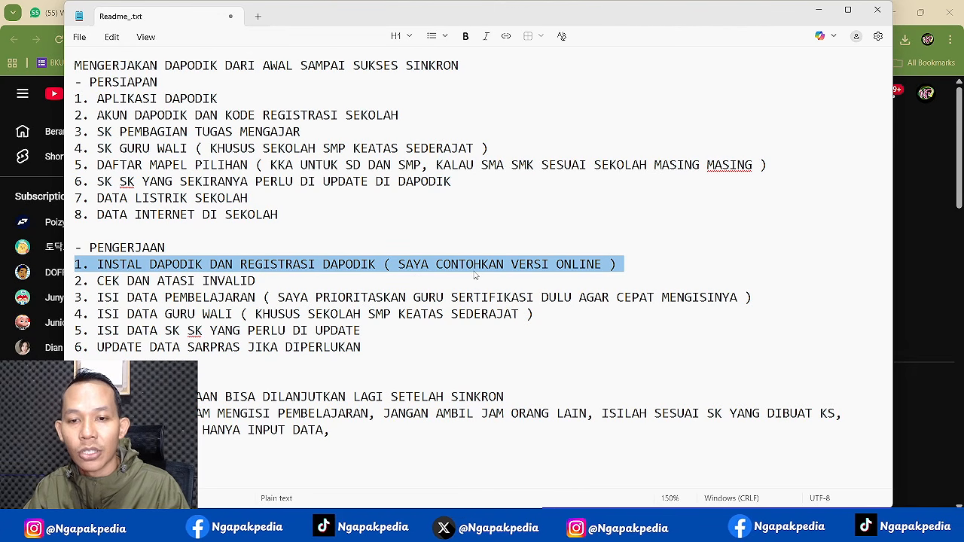
pyautogui.click(818, 10)
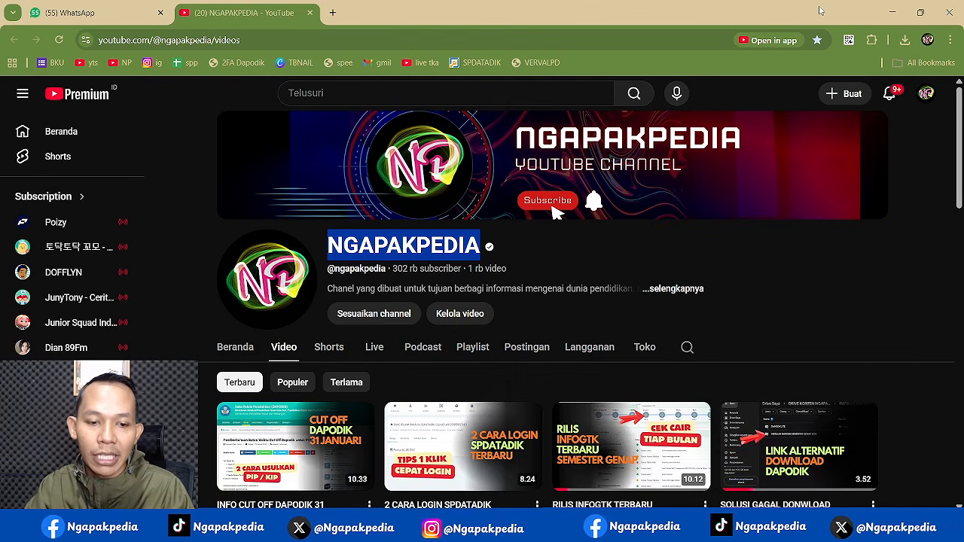
# - Look through the 66 installed apps in Settings, then minimize it and start a blank Chrome tab
pyautogui.press('super')
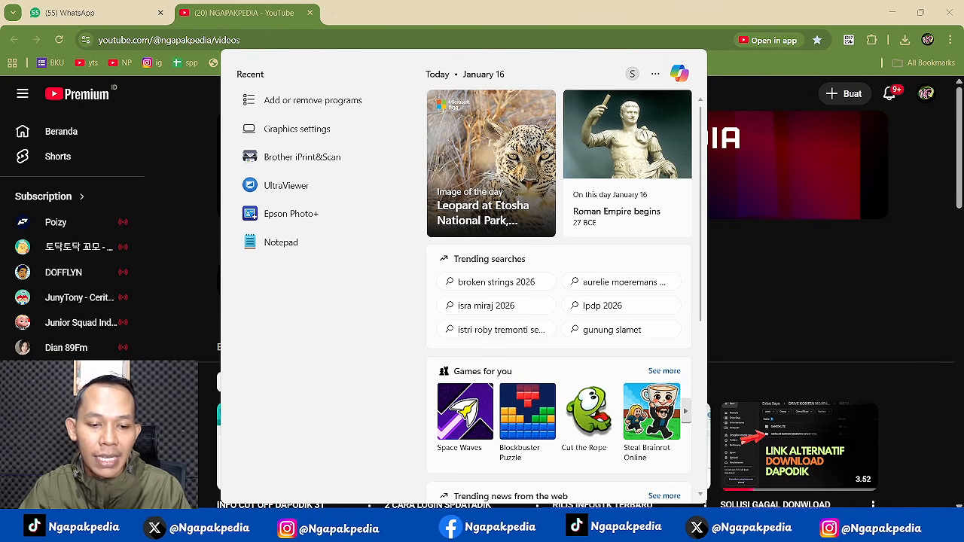
pyautogui.write('PROGR')
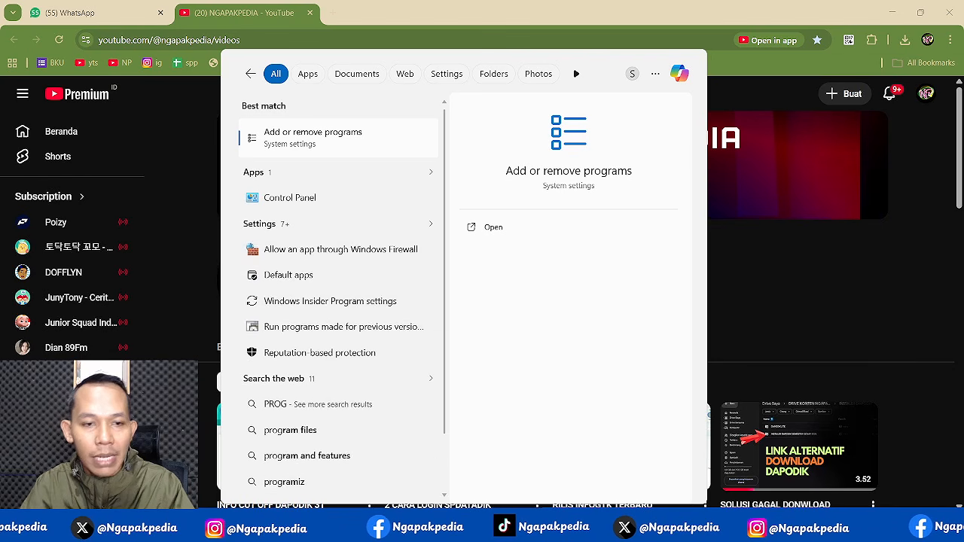
pyautogui.click(302, 128)
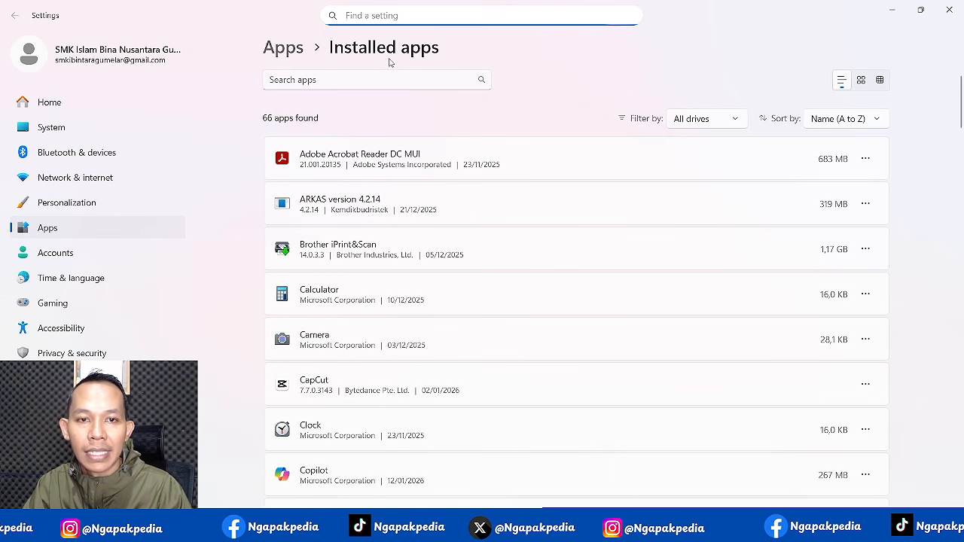
pyautogui.scroll(-3, 379, 188)
pyautogui.scroll(-2, 379, 188)
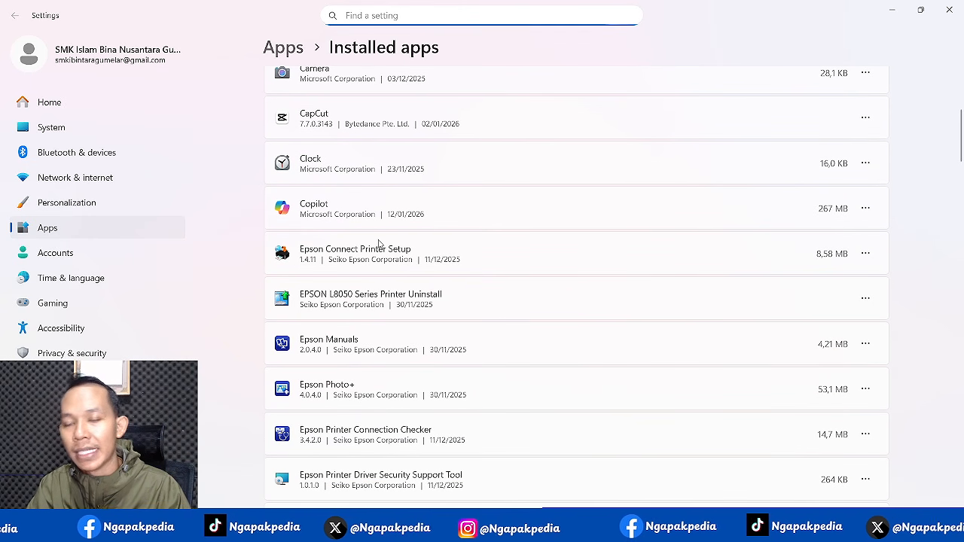
pyautogui.click(889, 11)
pyautogui.click(332, 12)
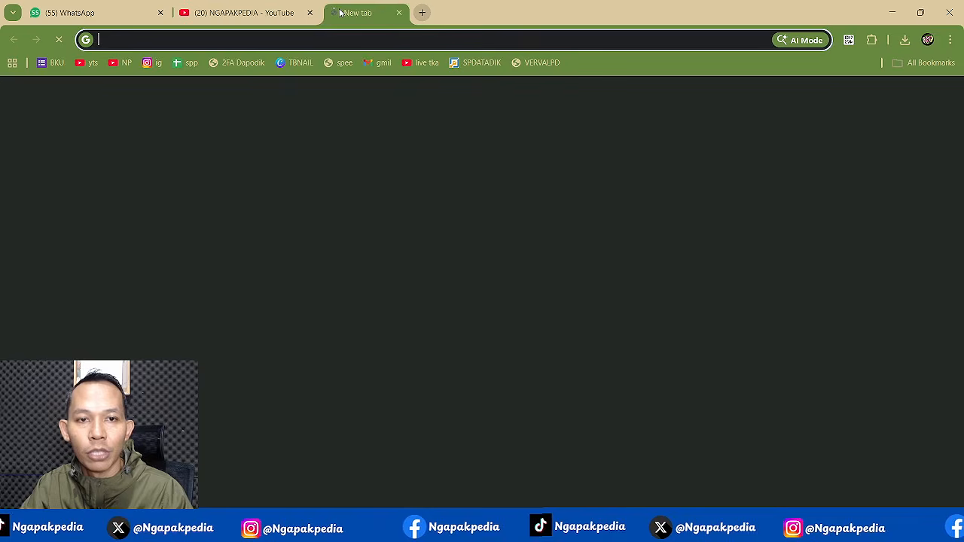
# - Search Google for dapodikdasmen and try the DAPODIK site's Unduhan page, which is not found
pyautogui.write('DAP')
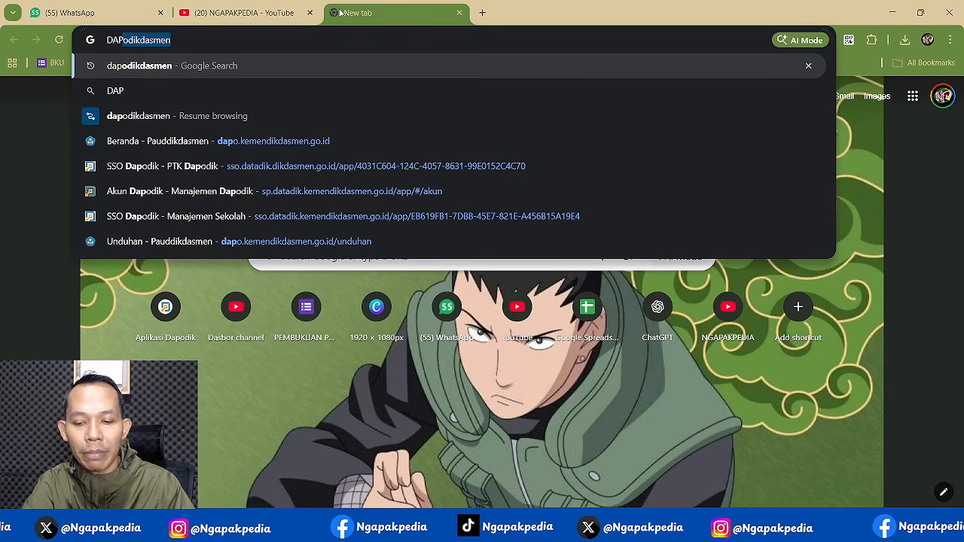
pyautogui.press('Return')
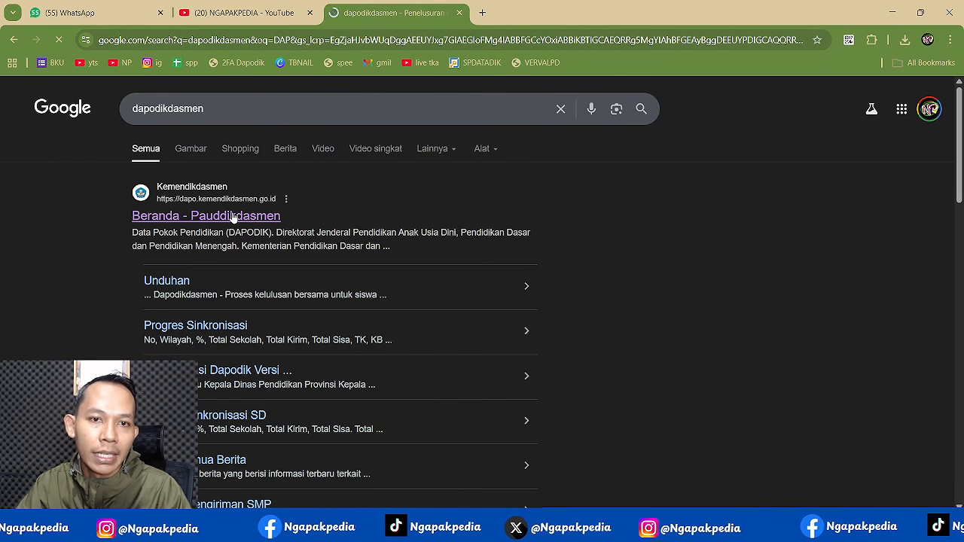
pyautogui.click(234, 217)
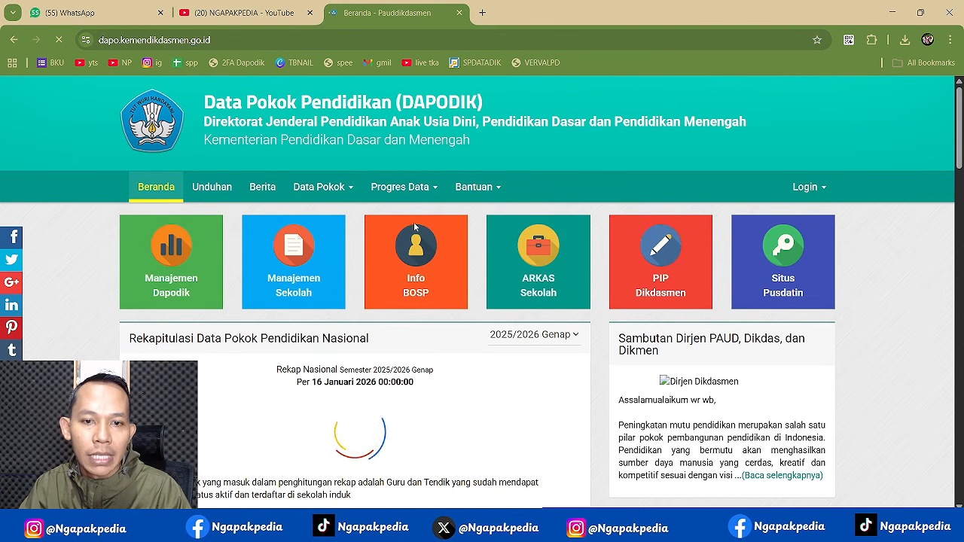
pyautogui.click(212, 187)
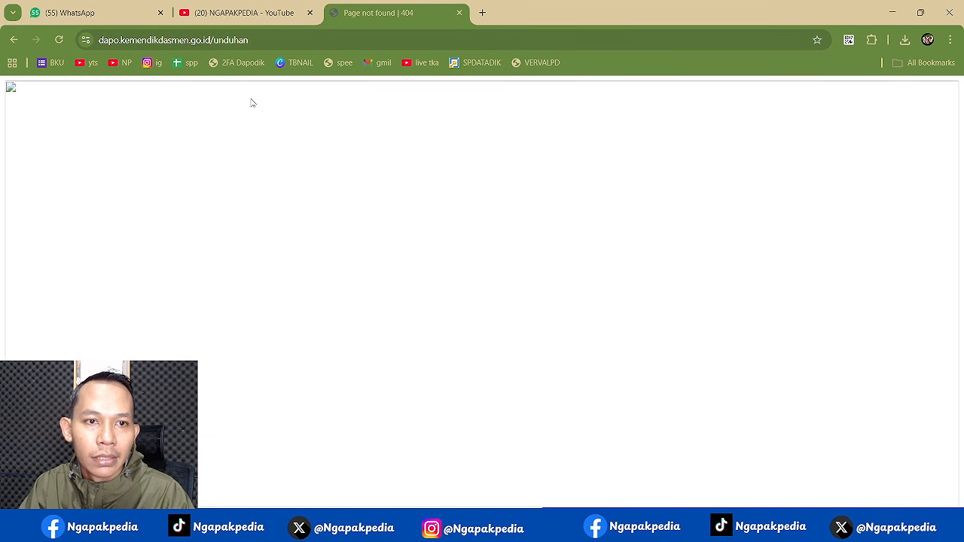
pyautogui.click(60, 39)
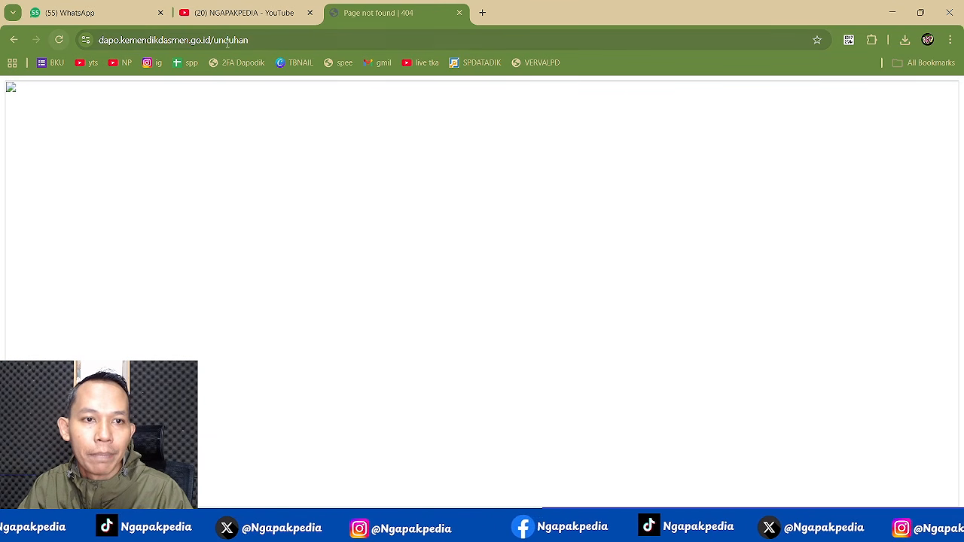
# - Load the s.id/ngapakpedia short link in a new tab
pyautogui.click(485, 15)
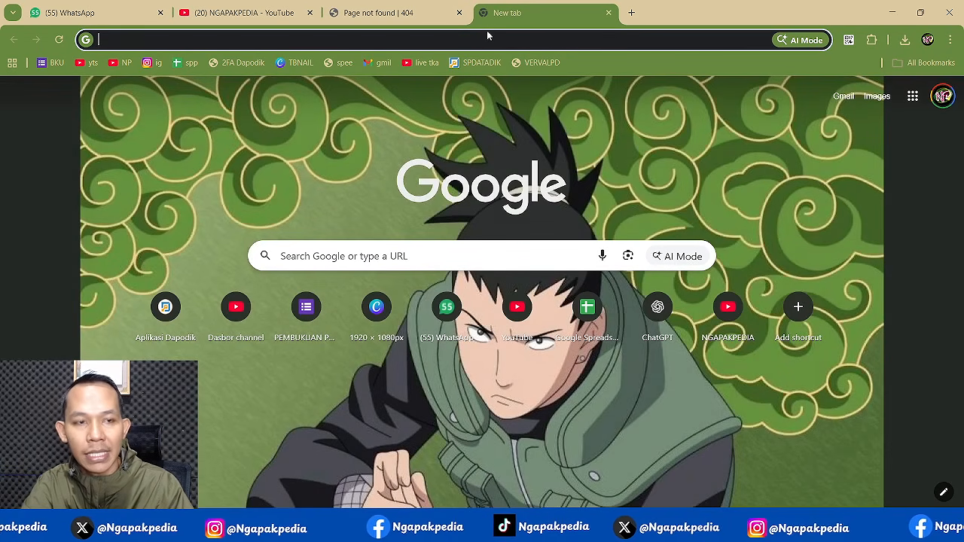
pyautogui.write('s.id/ngapakpedia')
pyautogui.press('Return')
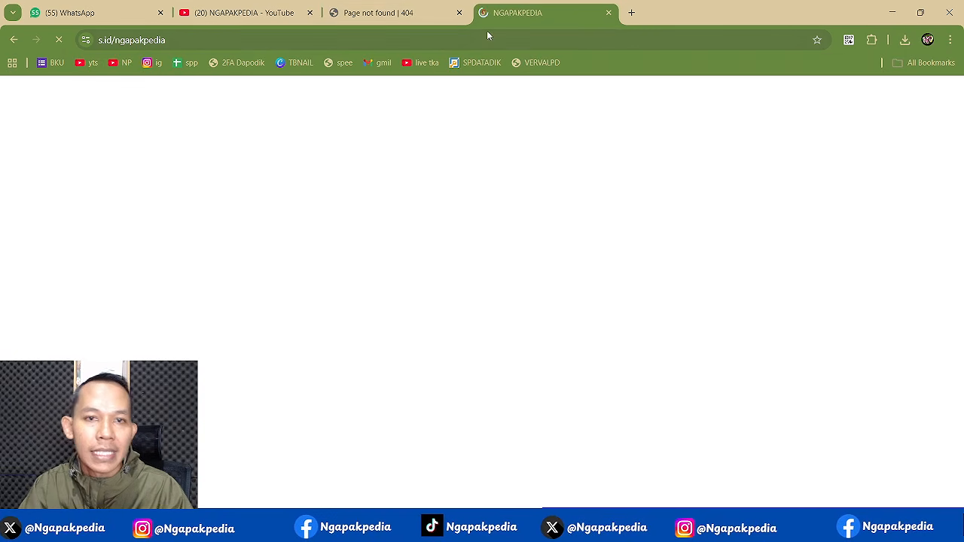
pyautogui.click(421, 15)
pyautogui.click(223, 40)
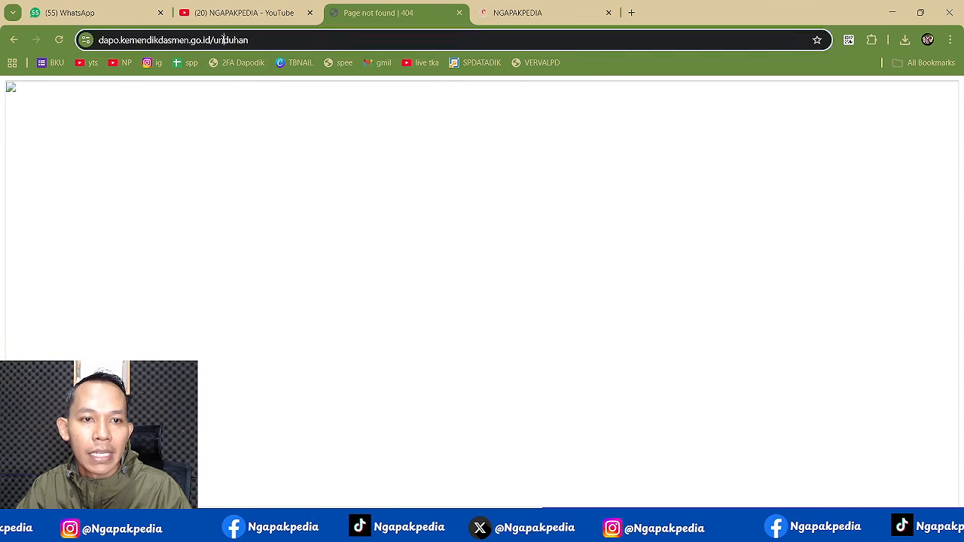
pyautogui.click(531, 13)
# - Scroll the NGAPAKPEDIA page to the playlist tiles and open the INSTALER DAPODIK Drive folder
pyautogui.scroll(-2, 685, 226)
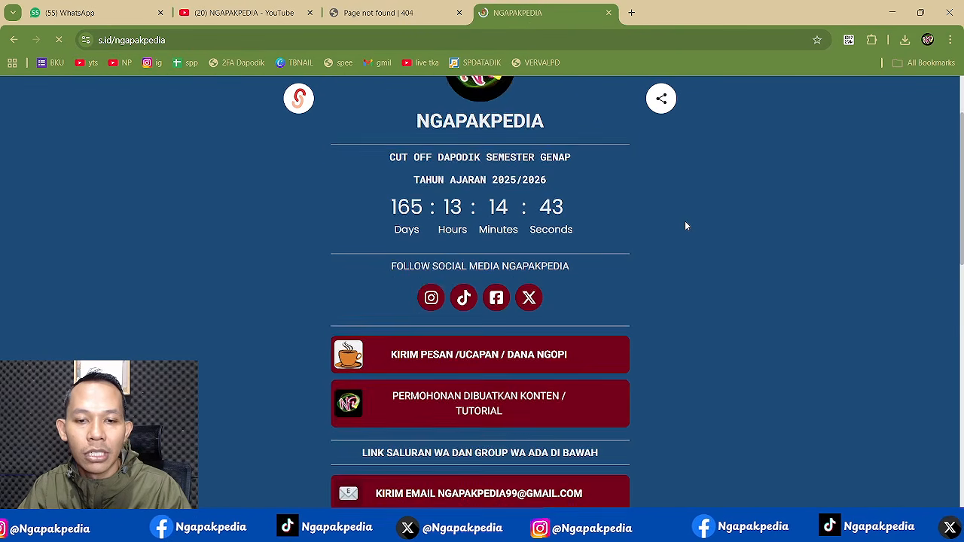
pyautogui.scroll(-5, 685, 220)
pyautogui.click(219, 36)
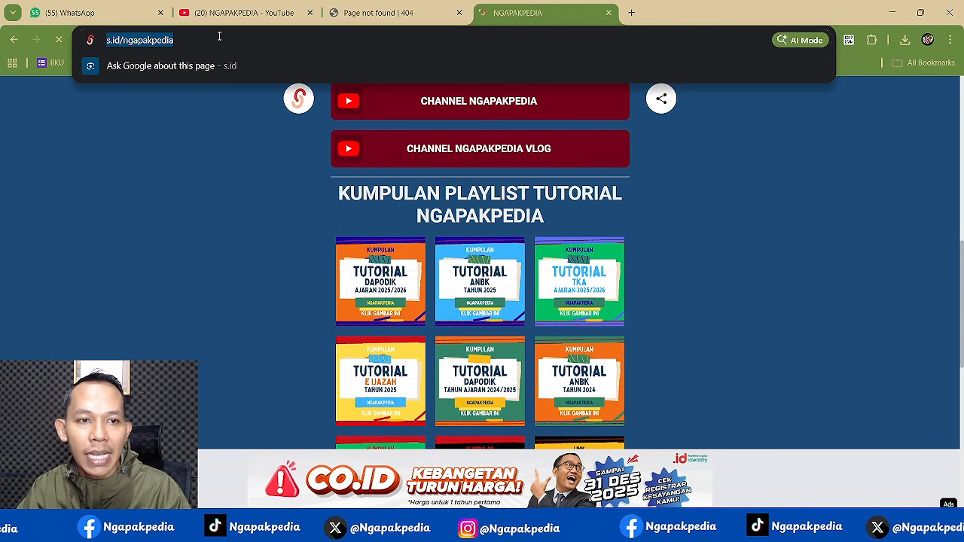
pyautogui.click(184, 103)
pyautogui.scroll(-3, 672, 278)
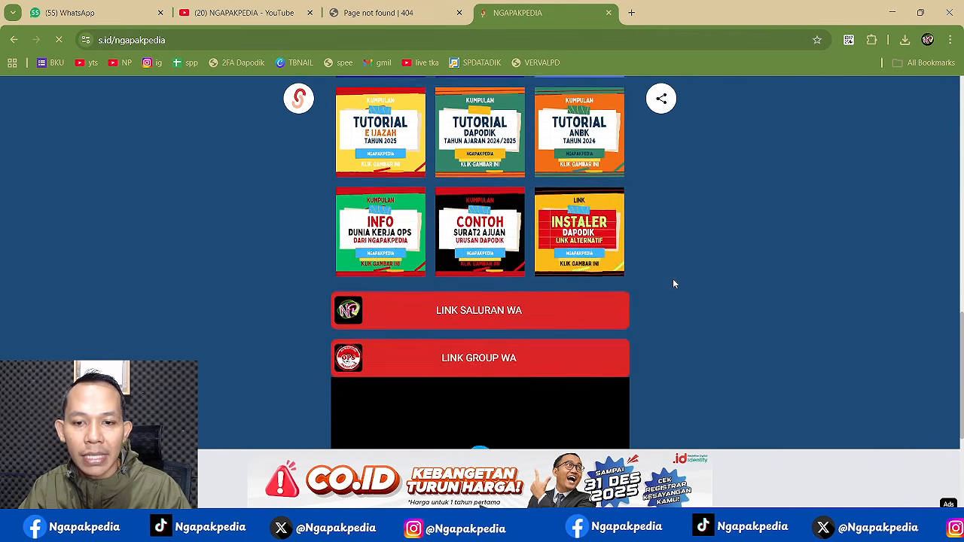
pyautogui.click(585, 228)
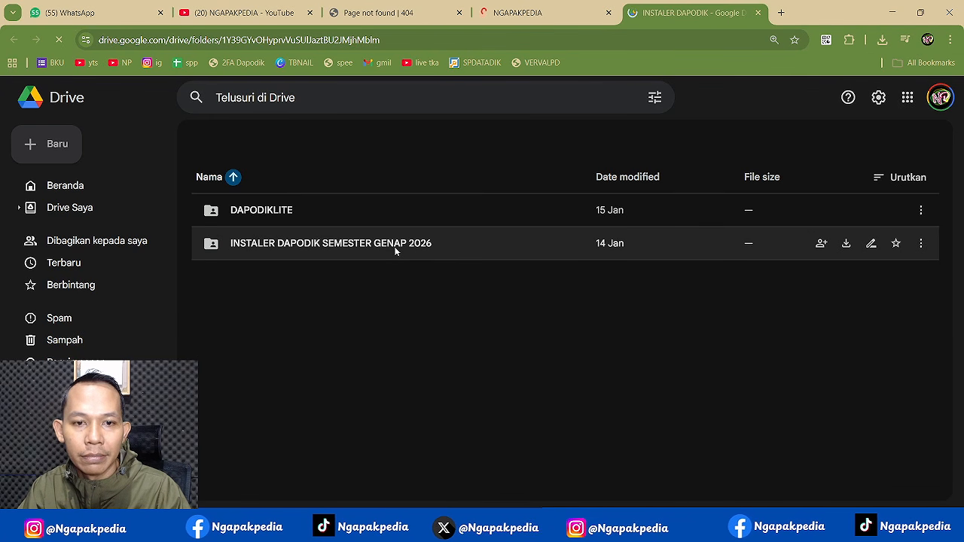
# - Open the SEMESTER GENAP 2026 subfolder, inspect its two 94,7 MB installers, and minimize Chrome
pyautogui.click(365, 280)
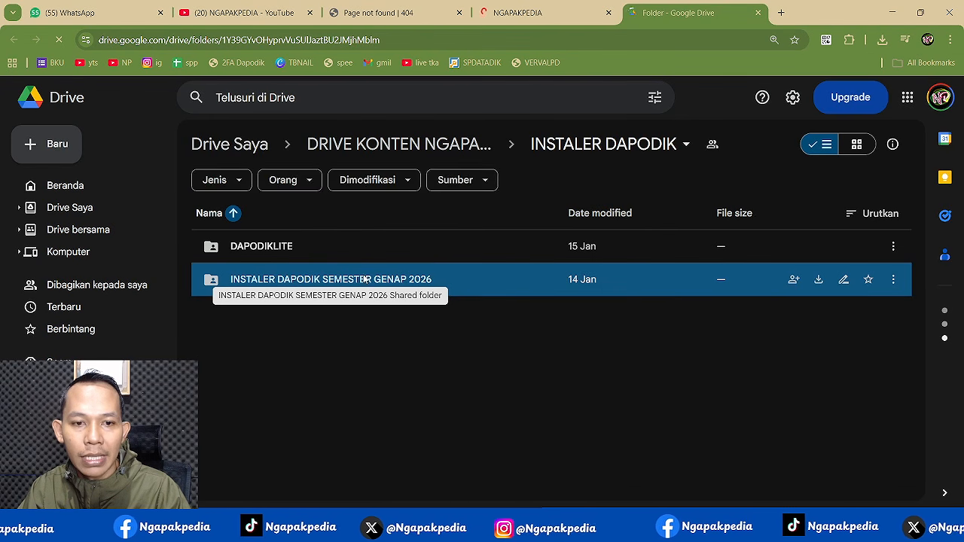
pyautogui.doubleClick(365, 279)
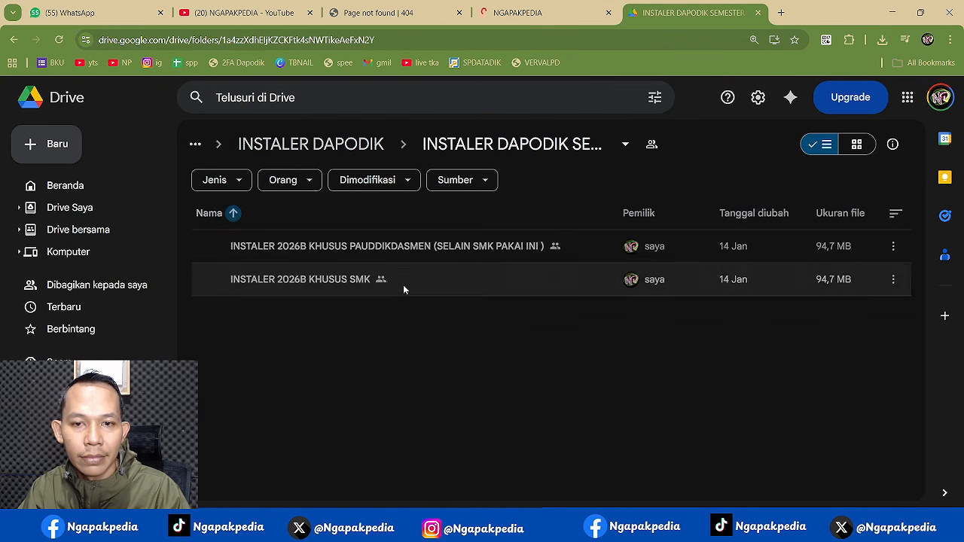
pyautogui.click(411, 250)
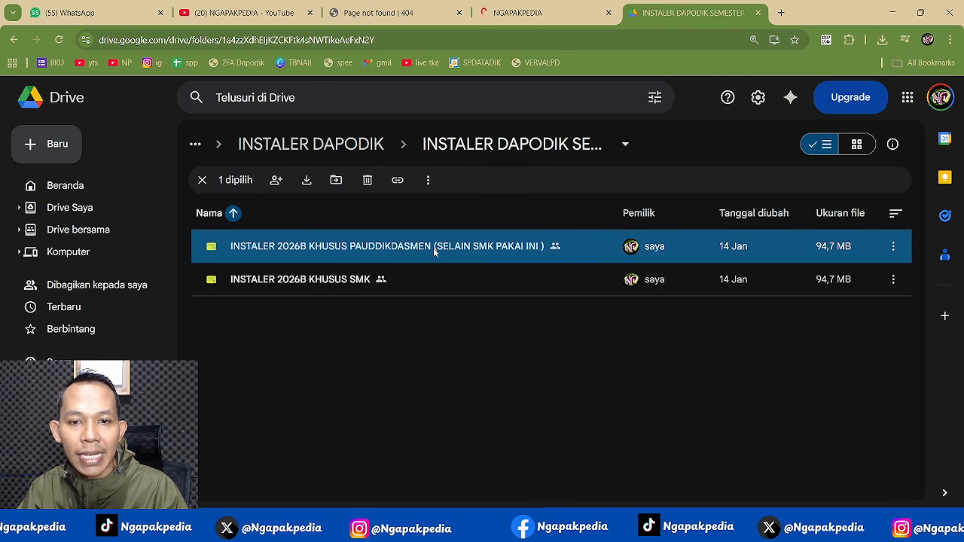
pyautogui.click(313, 284)
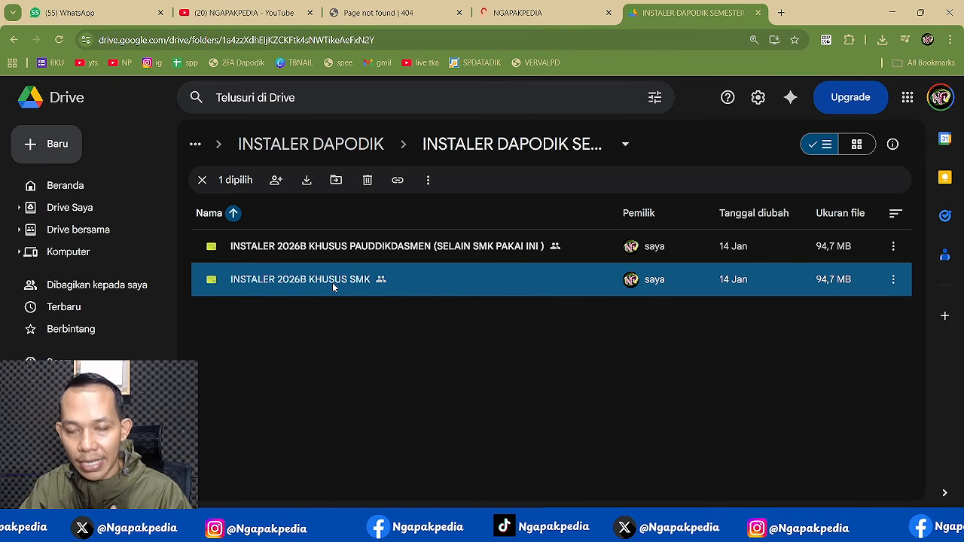
pyautogui.click(888, 13)
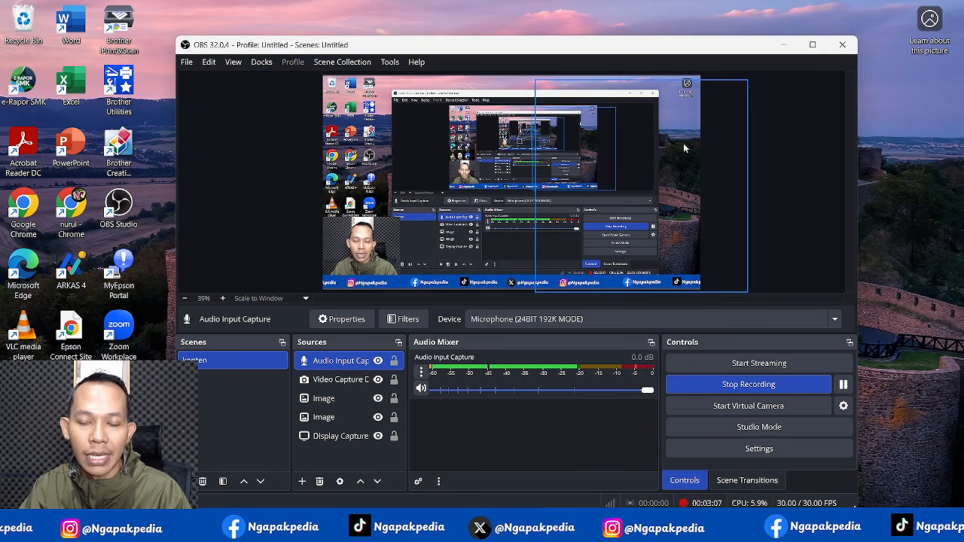
# - Hide OBS and navigate File Explorer to Downloads › KEPERLUAN ISI DAPODIK
pyautogui.click(783, 44)
pyautogui.click(414, 524)
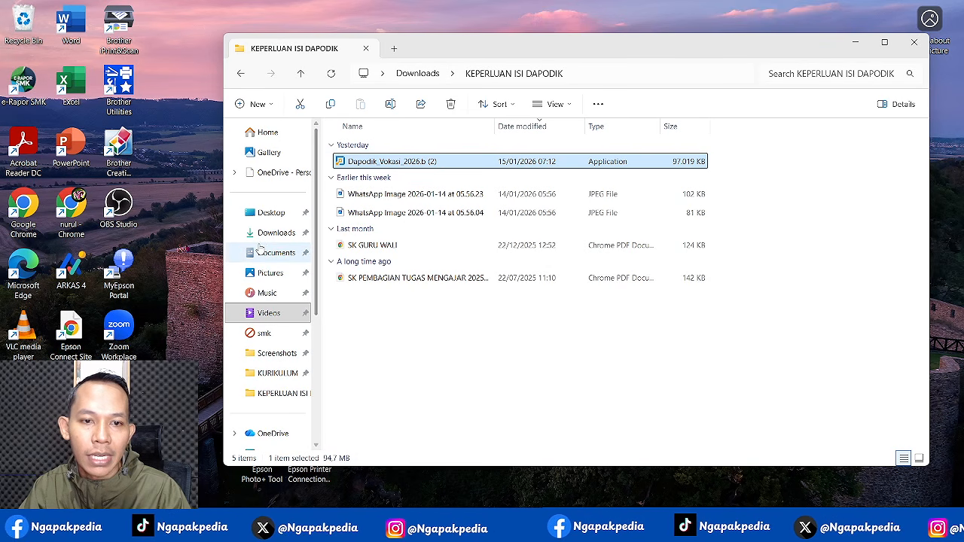
pyautogui.click(276, 252)
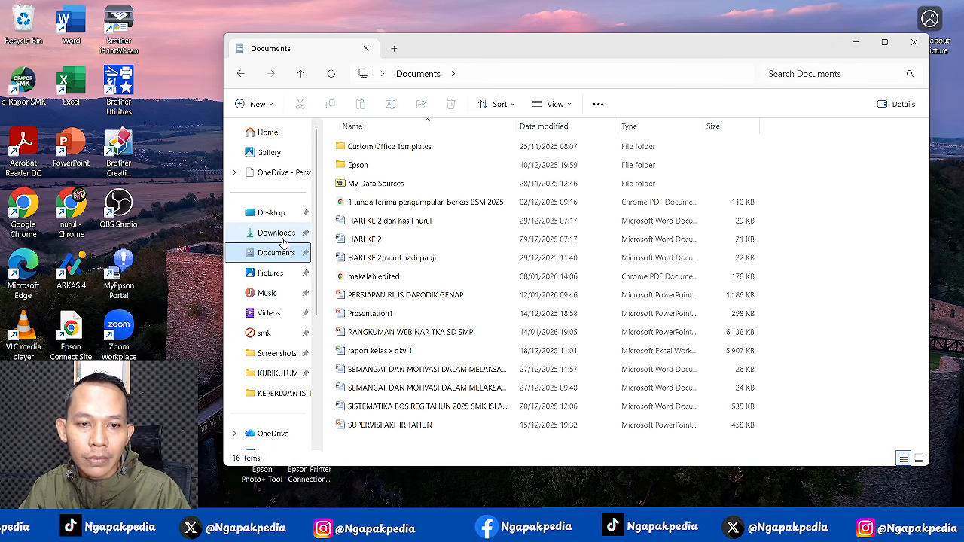
pyautogui.click(277, 233)
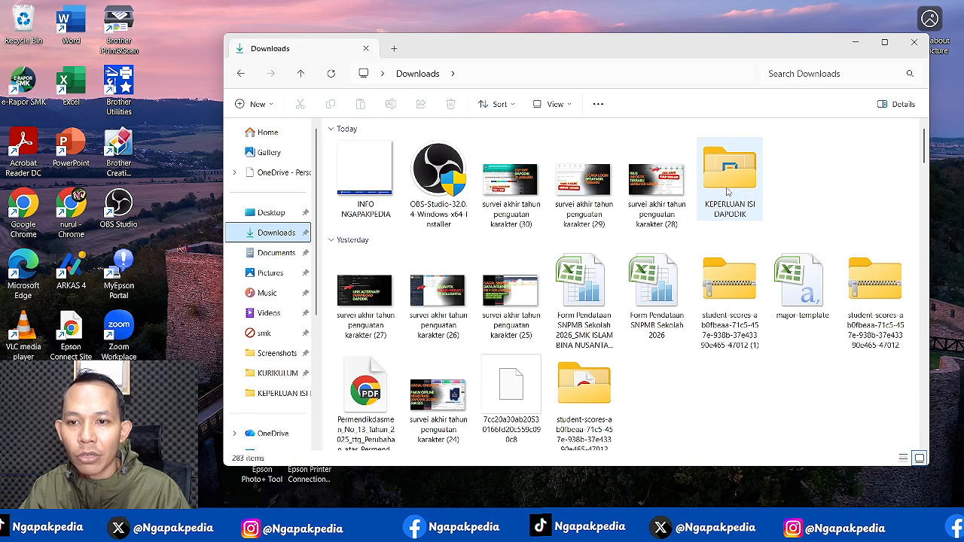
pyautogui.doubleClick(728, 190)
# - Review the installer, WhatsApp images and SK PDFs, then run Dapodik_Vokasi_2026.b (2) as administrator
pyautogui.click(405, 167)
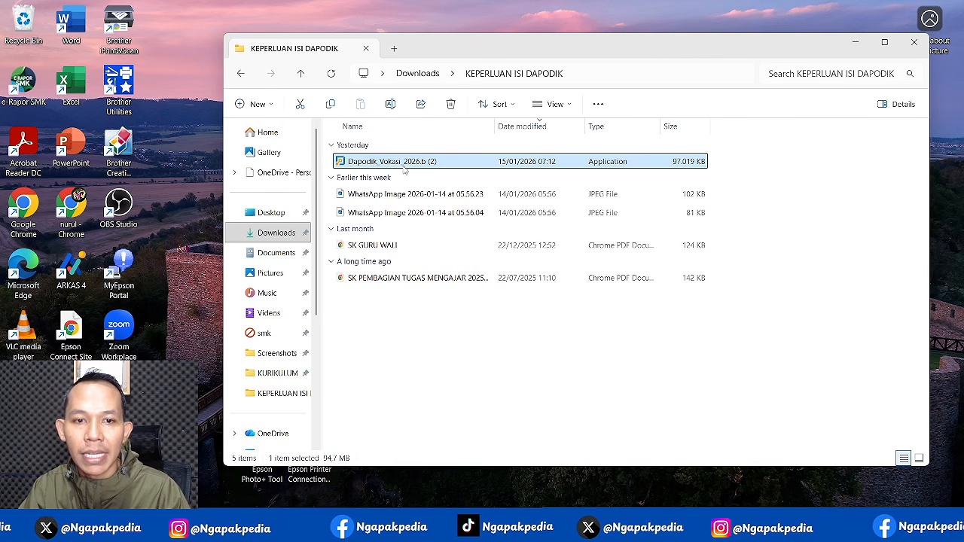
pyautogui.click(407, 195)
pyautogui.click(410, 214)
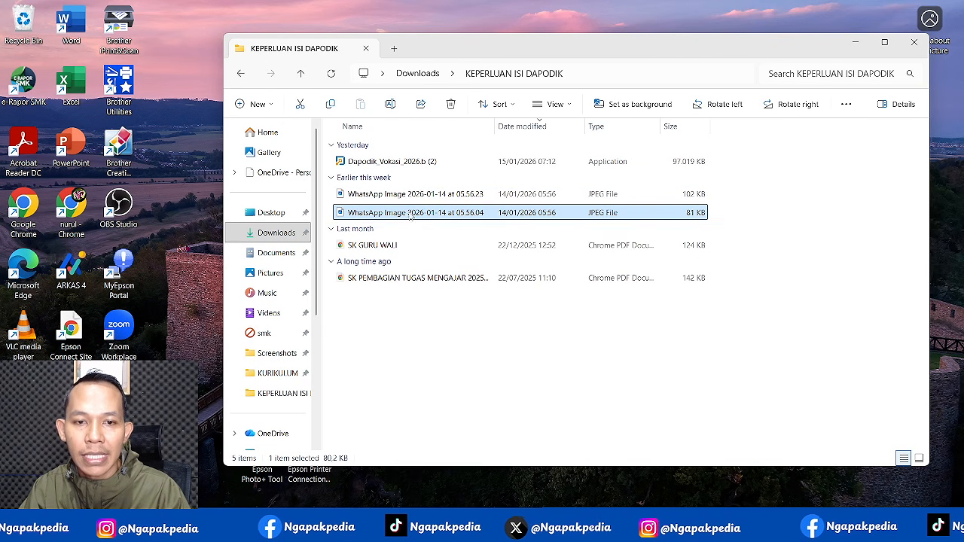
pyautogui.click(384, 253)
pyautogui.click(404, 279)
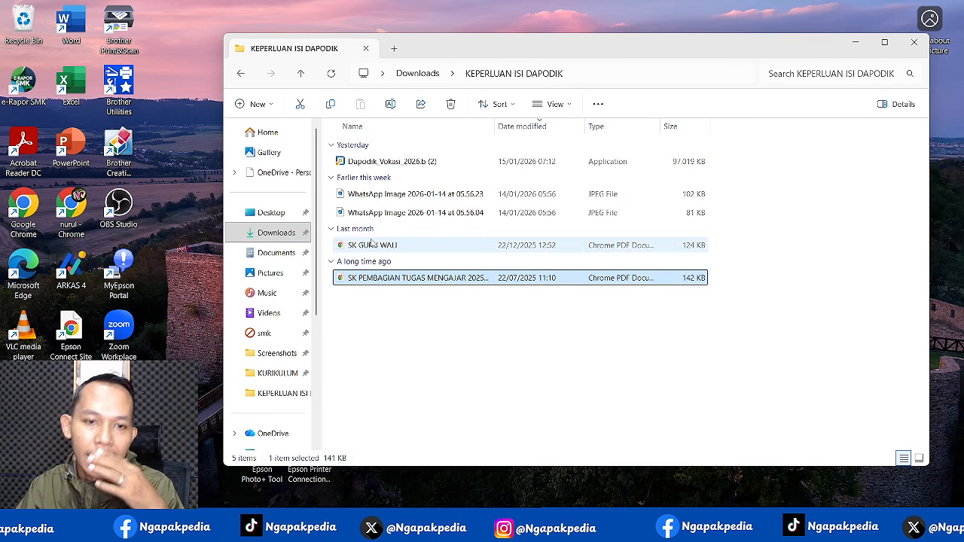
pyautogui.click(407, 163)
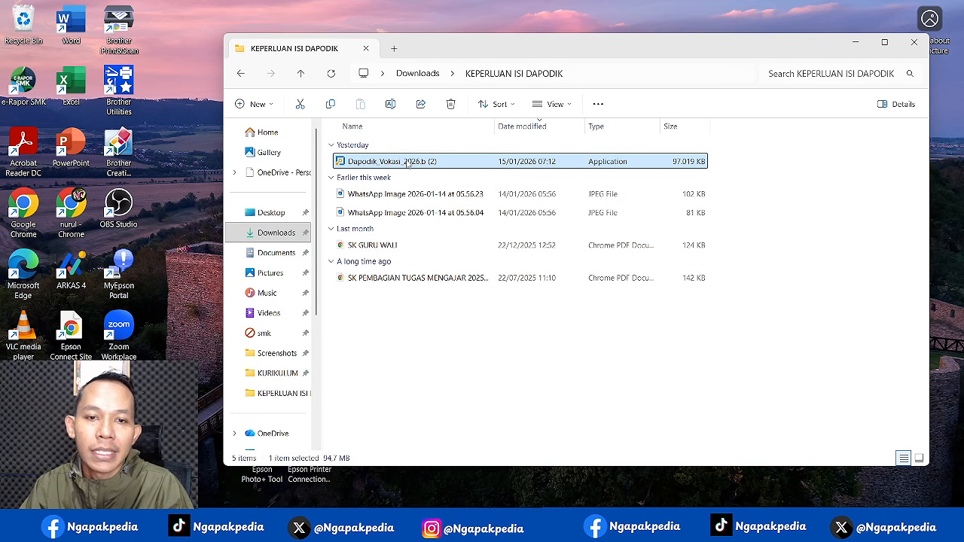
pyautogui.rightClick(408, 162)
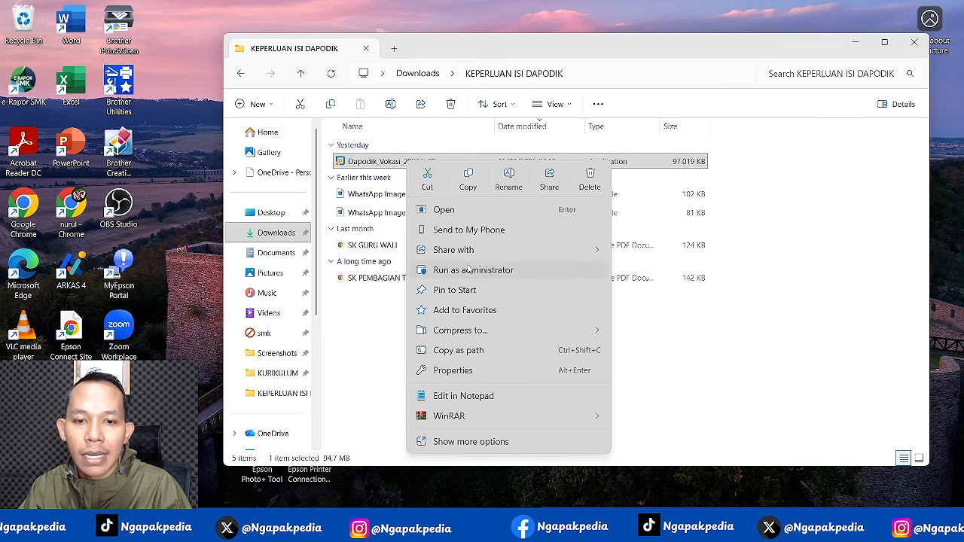
pyautogui.click(473, 267)
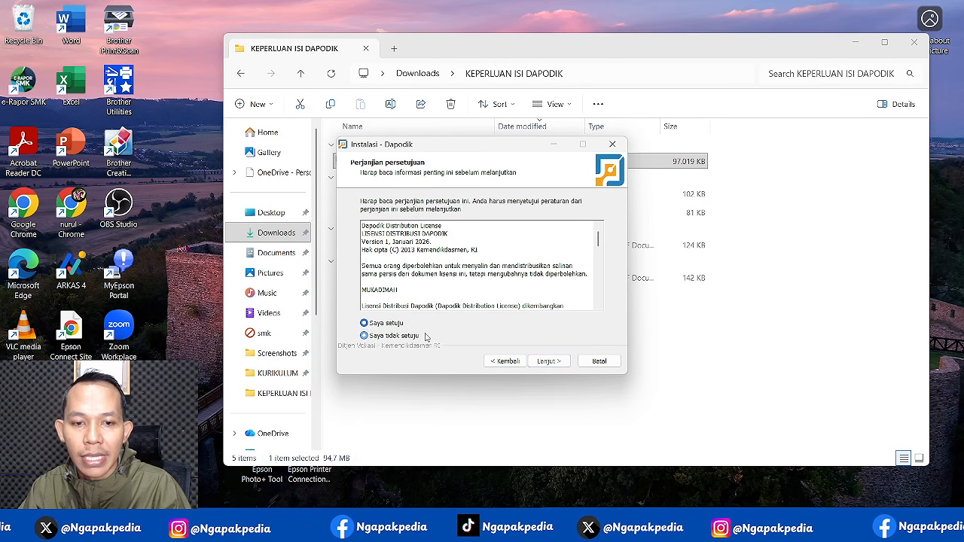
# - Install Dapodik to C:\Program Files (x86)\Dapodik with default Start Menu folder, then click Selesai
pyautogui.click(548, 362)
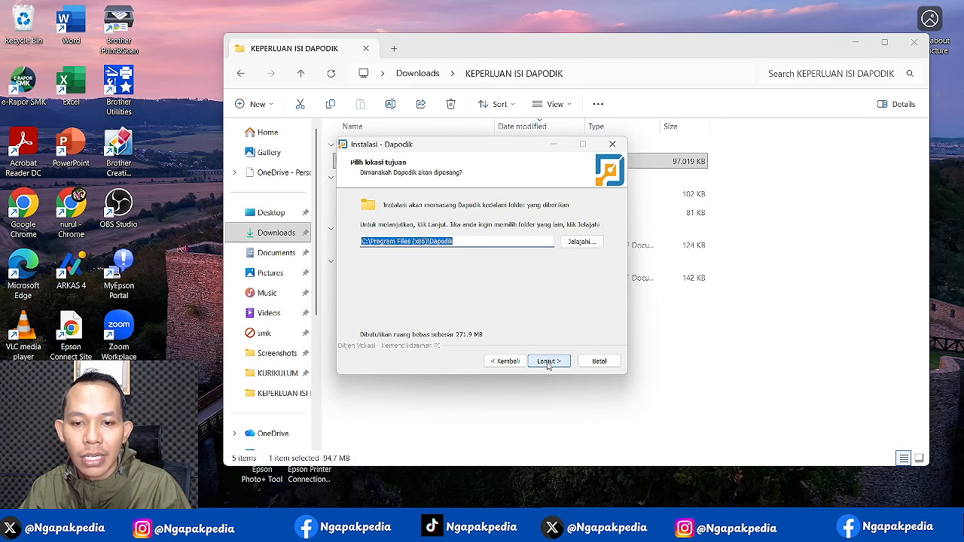
pyautogui.click(548, 361)
pyautogui.click(548, 362)
pyautogui.click(548, 361)
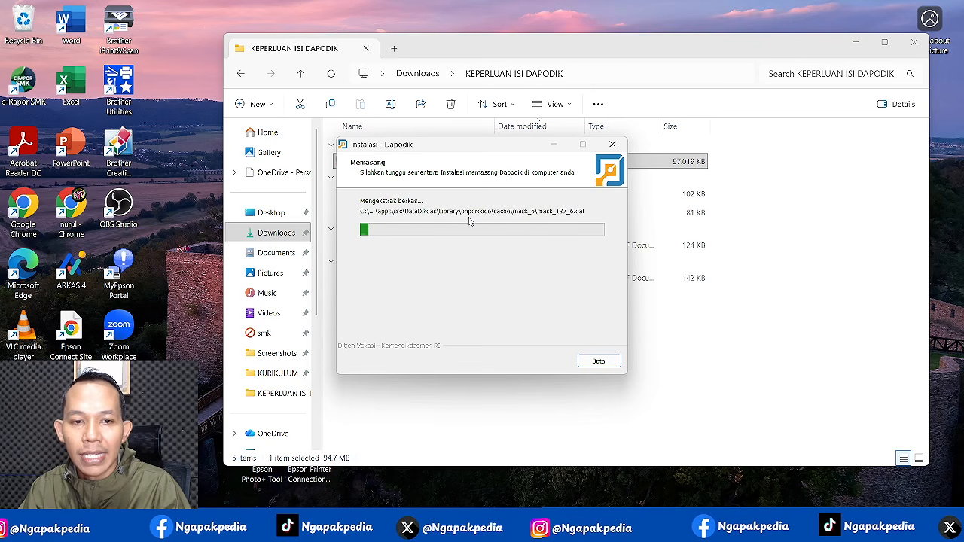
pyautogui.click(699, 527)
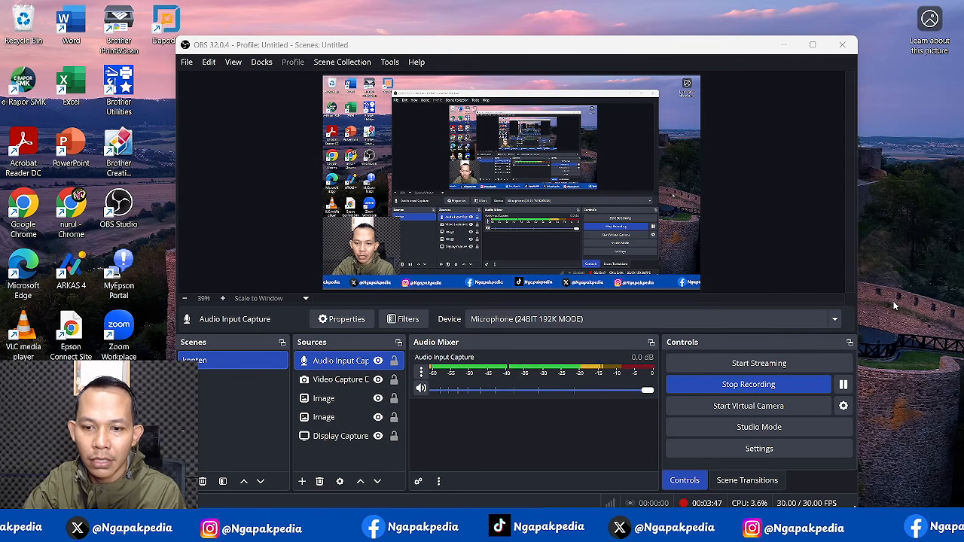
pyautogui.click(785, 46)
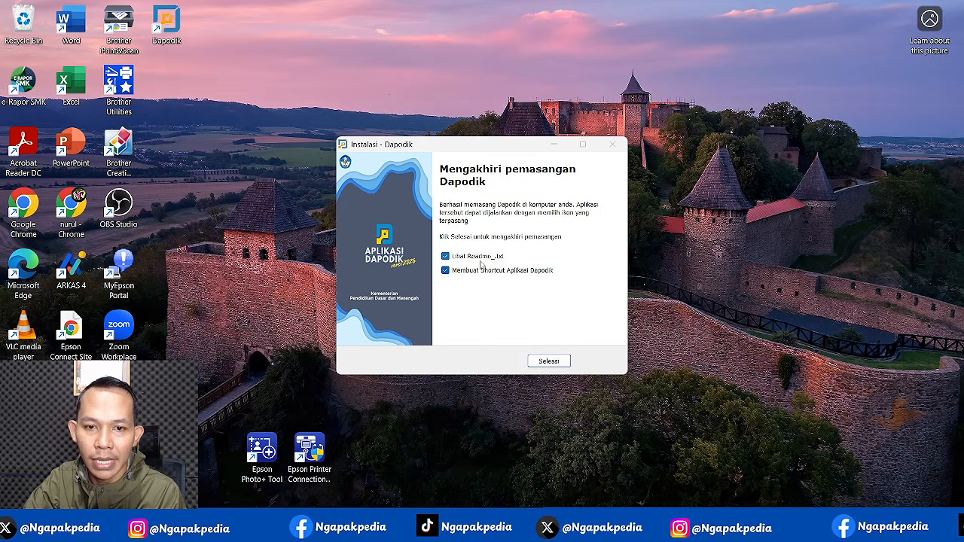
pyautogui.click(550, 365)
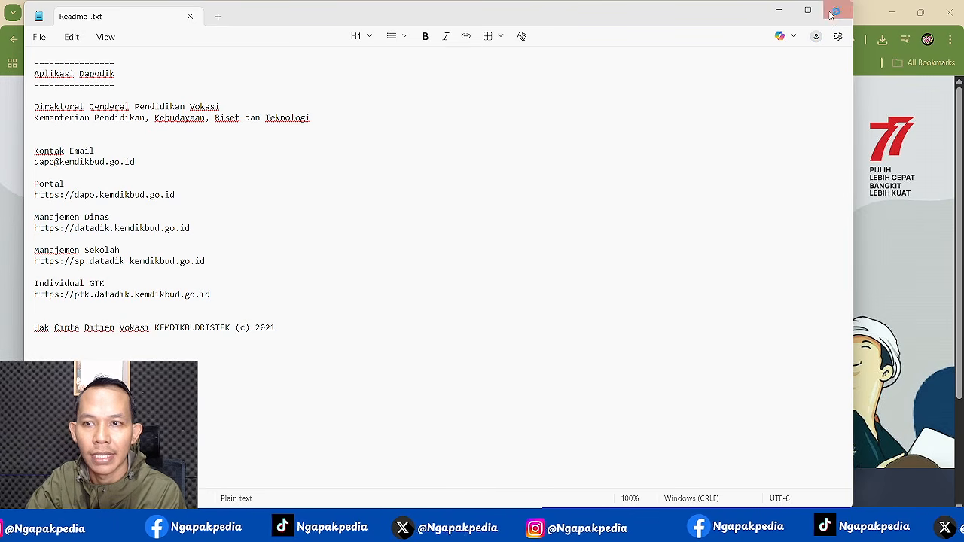
# - Set the registration mode to ONLINE, checking it against the Notepad checklist
pyautogui.click(836, 10)
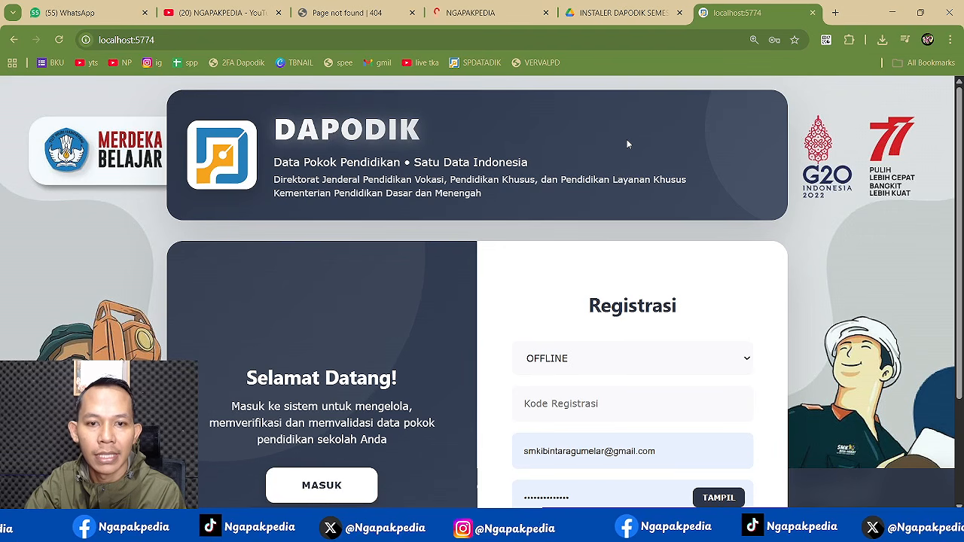
pyautogui.scroll(-1, 450, 256)
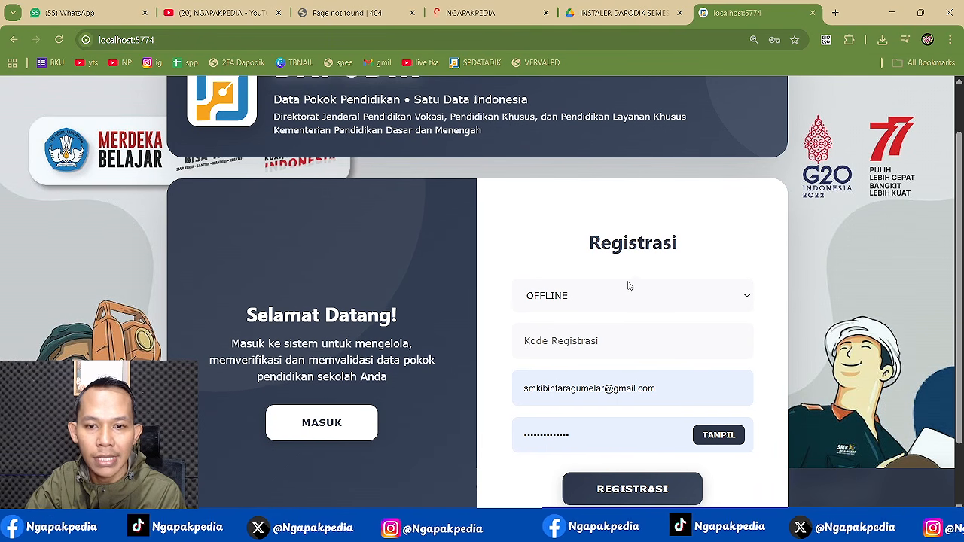
pyautogui.click(610, 307)
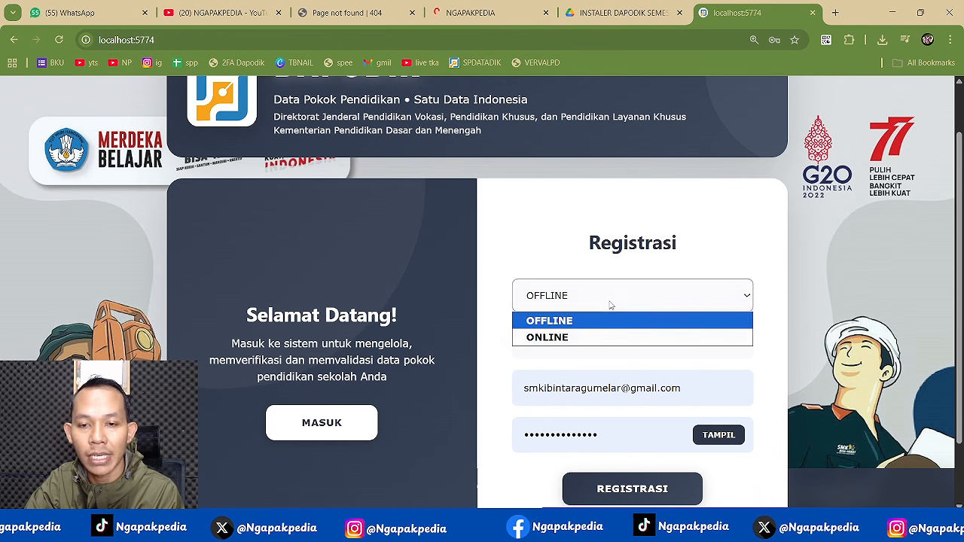
pyautogui.click(562, 333)
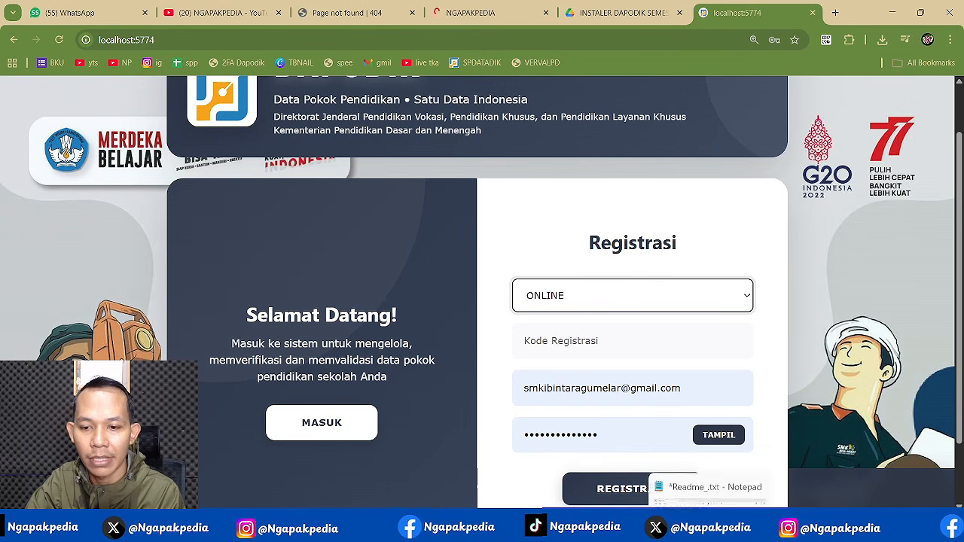
pyautogui.click(708, 527)
pyautogui.doubleClick(586, 266)
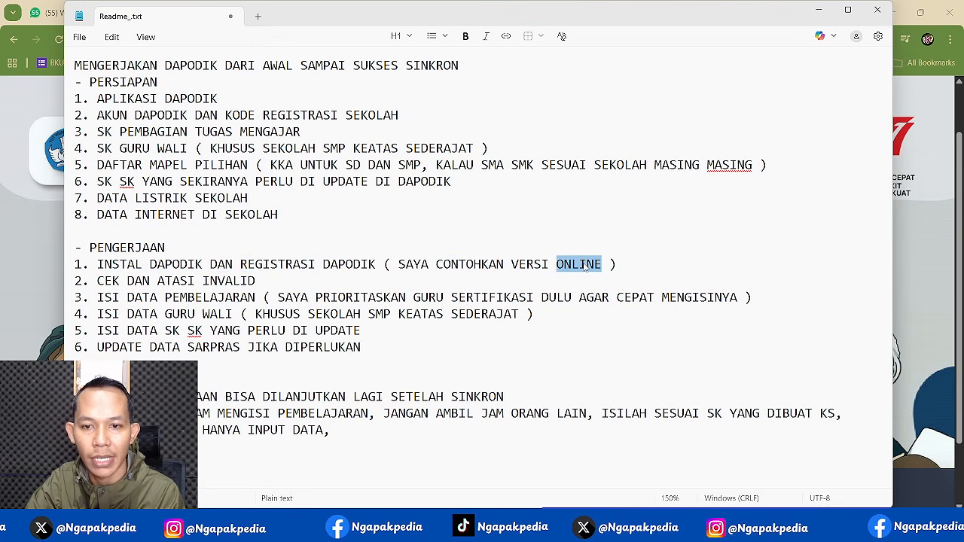
pyautogui.click(929, 276)
pyautogui.click(622, 307)
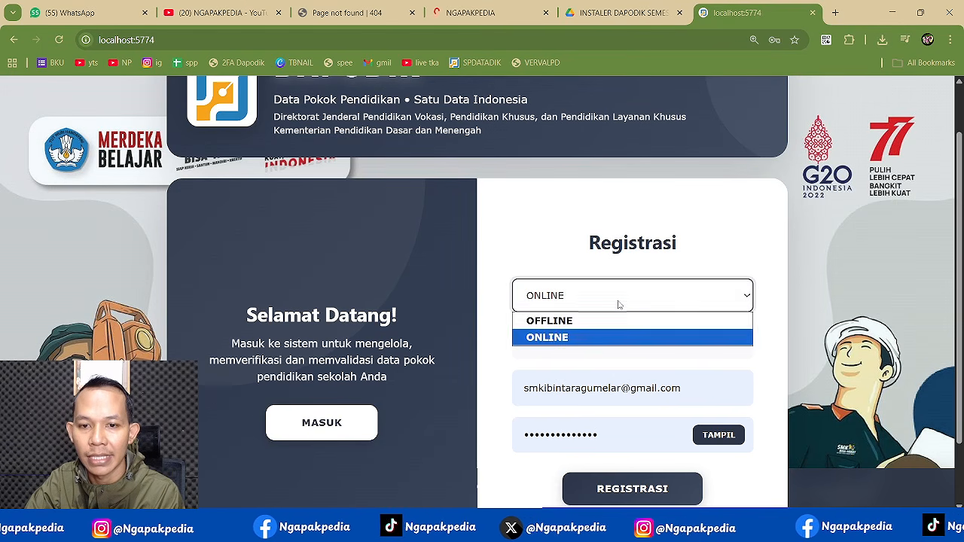
pyautogui.click(596, 332)
# - Fill in the school's saved registration code and scroll to the REGISTRASI button
pyautogui.click(599, 335)
pyautogui.click(601, 380)
pyautogui.click(602, 382)
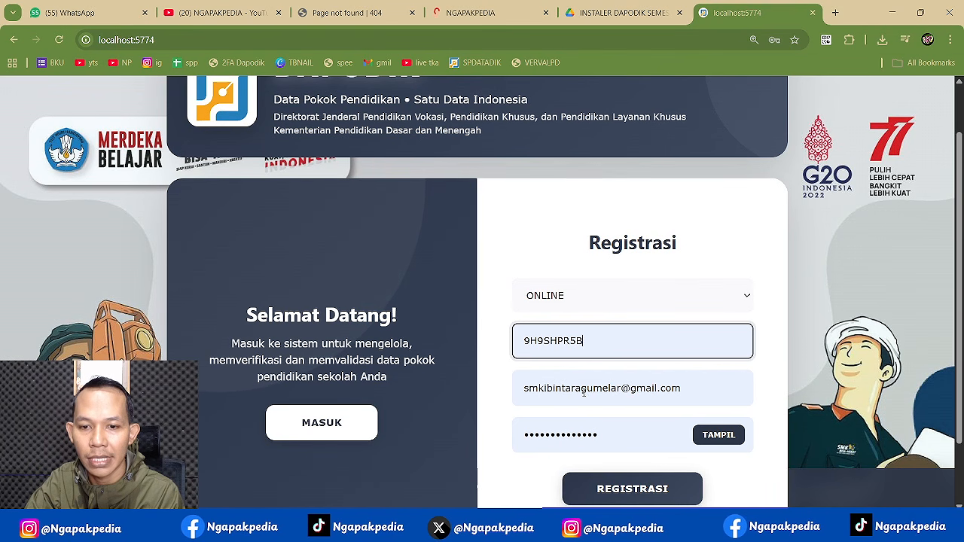
pyautogui.click(497, 394)
pyautogui.scroll(-2, 497, 394)
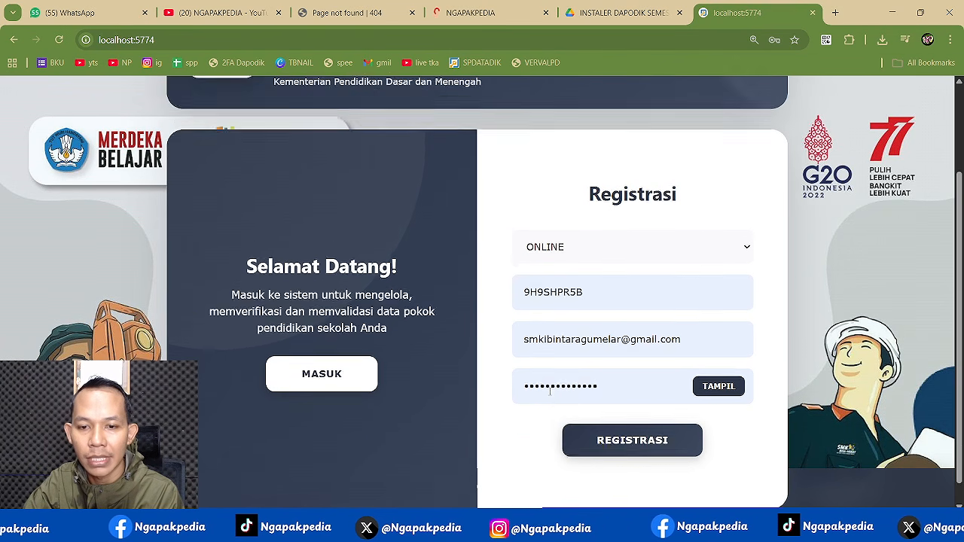
# - Submit registration for SMK ISLAM BINA NUSANTARA GUMELAR, await the data download, and confirm Registrasi Berhasil
pyautogui.click(643, 432)
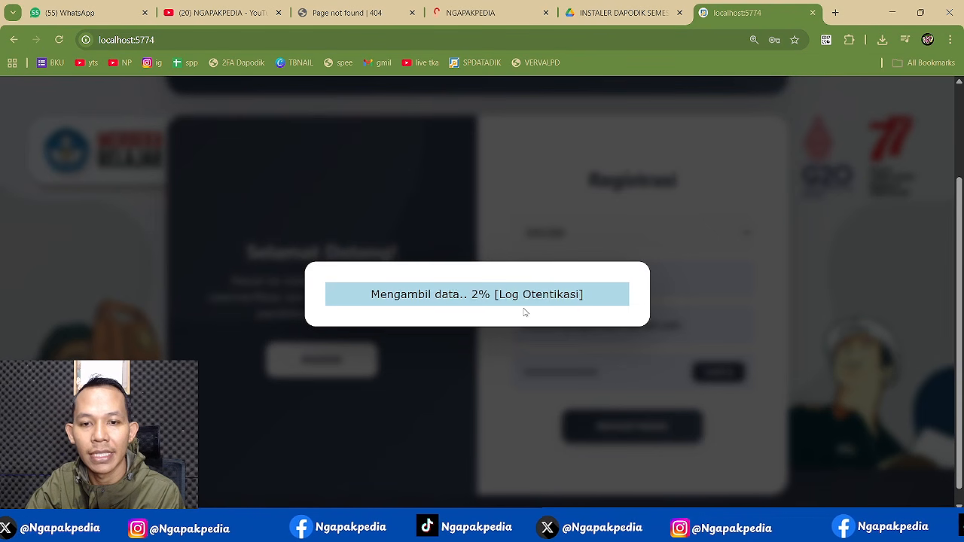
pyautogui.press('super+n')
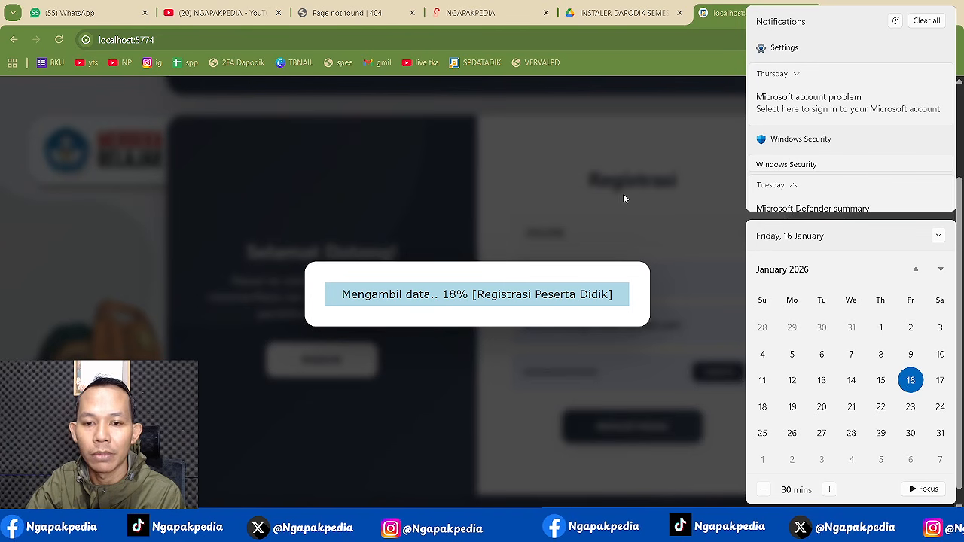
pyautogui.moveTo(737, 525)
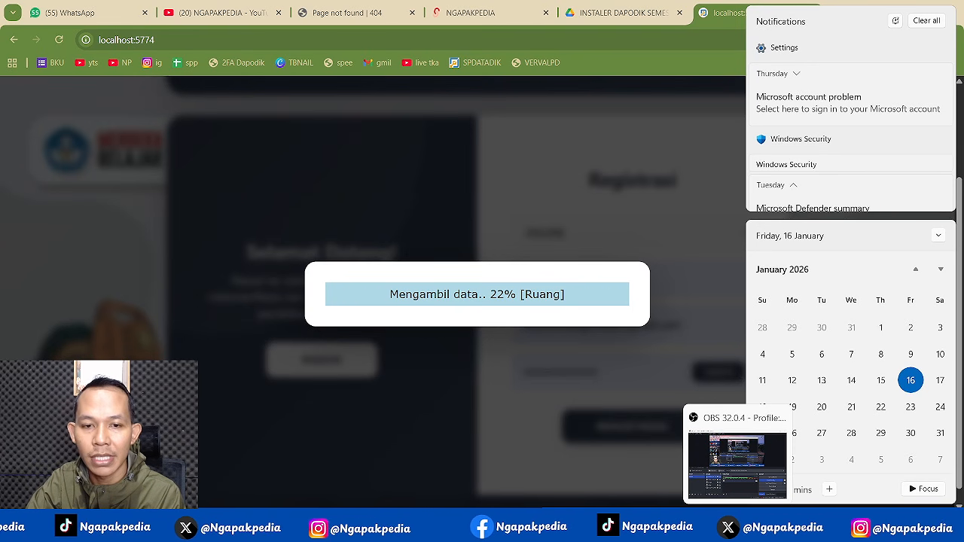
pyautogui.click(737, 463)
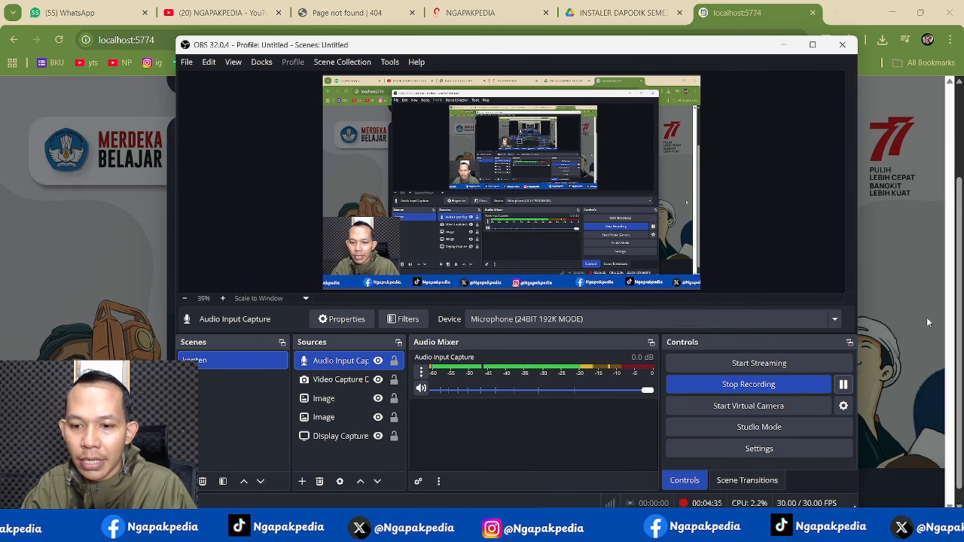
pyautogui.click(921, 309)
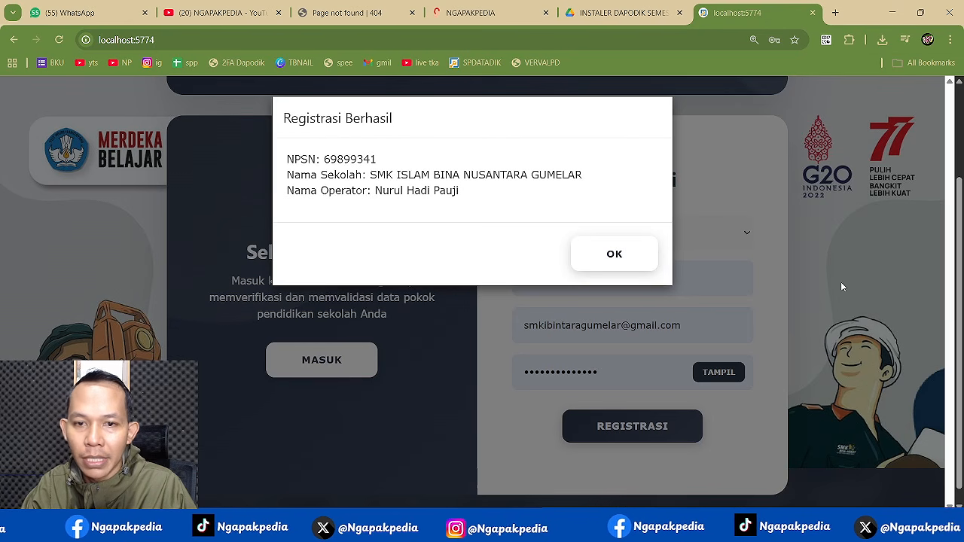
pyautogui.click(613, 254)
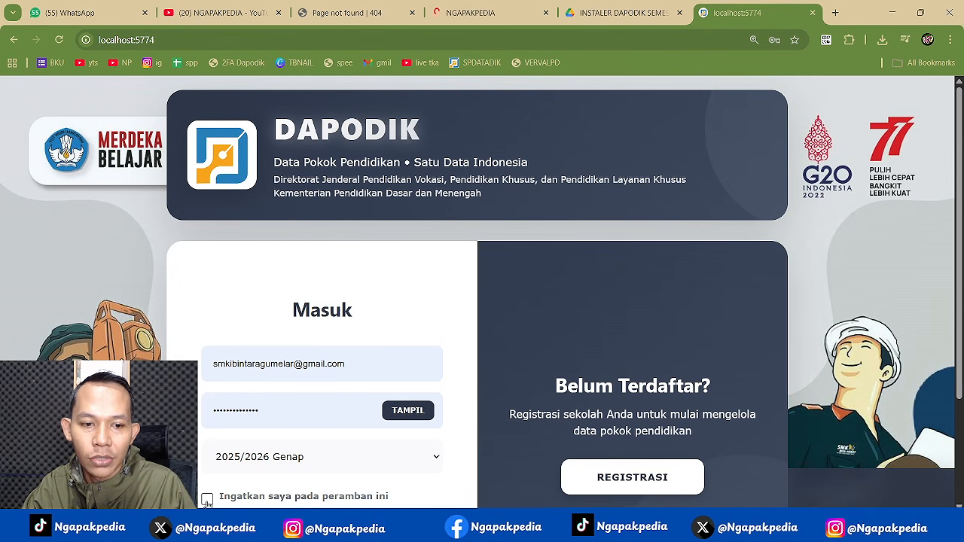
# - Log in for 2025/2026 Genap with Ingatkan saya ticked, entering as Operator Sekolah
pyautogui.click(207, 499)
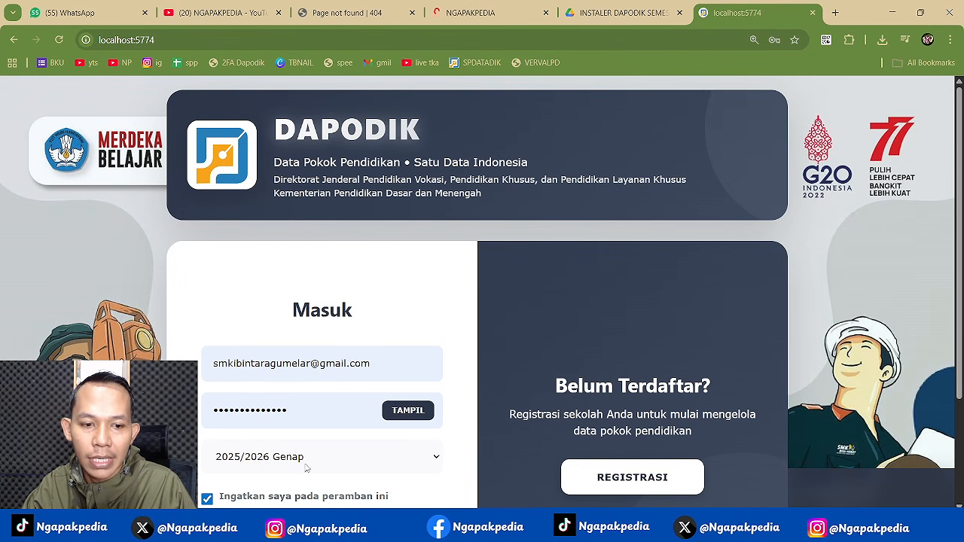
pyautogui.scroll(-2, 309, 452)
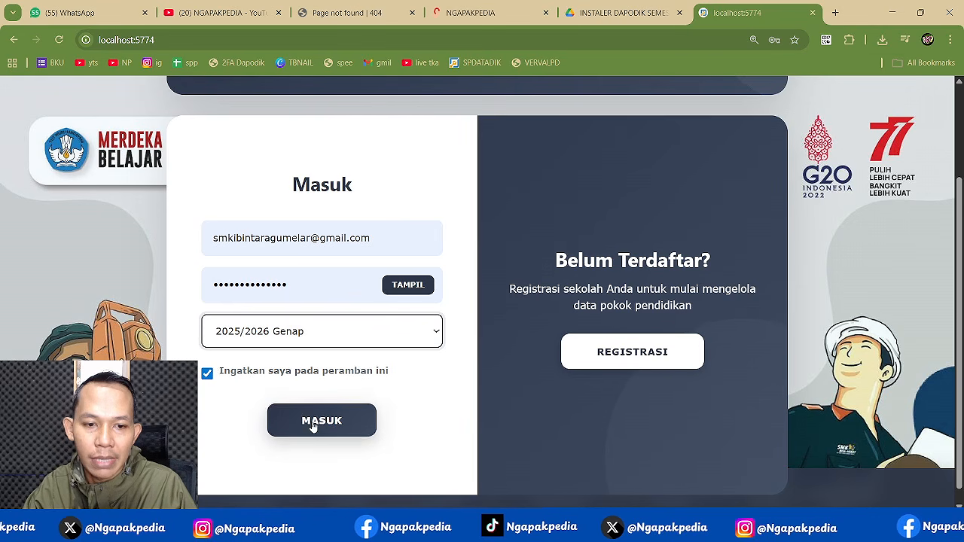
pyautogui.click(314, 426)
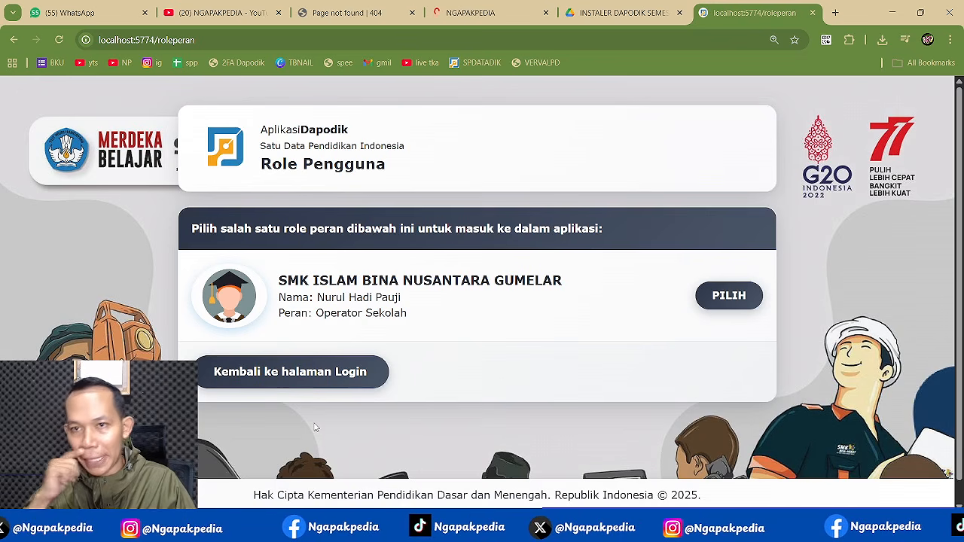
pyautogui.press('Escape')
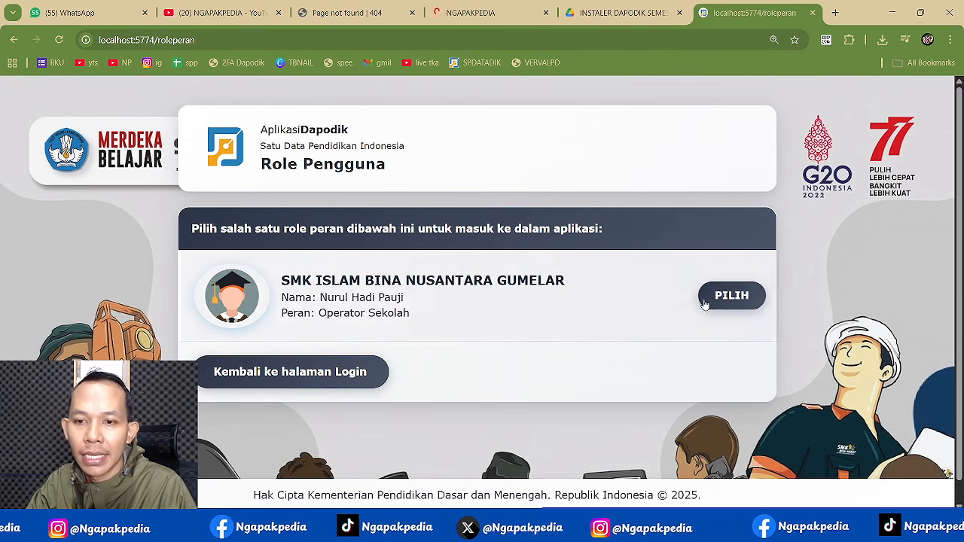
pyautogui.click(759, 300)
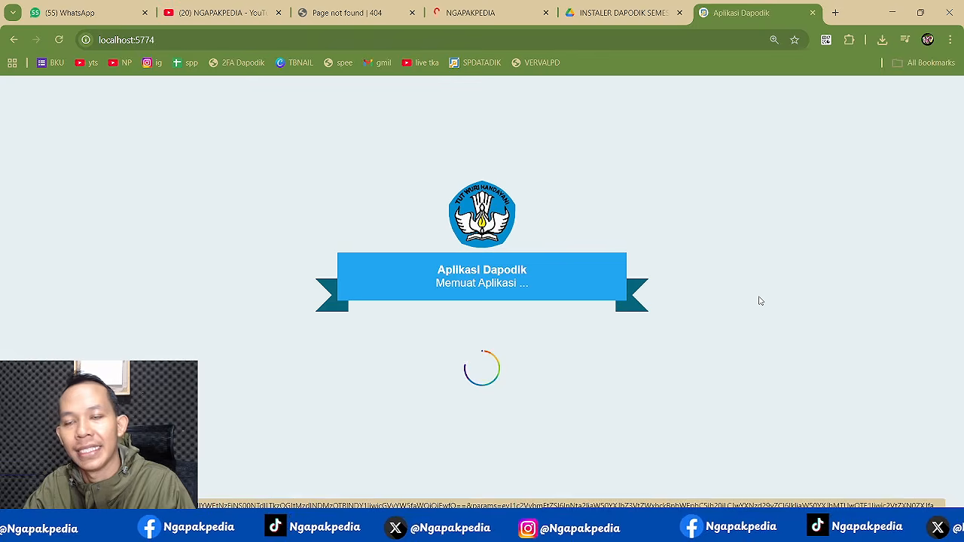
# - Mark the install and invalid-fixing steps in the checklist, then choose Jangan Tampilkan Lagi
pyautogui.hotkey('alt', 'Tab')
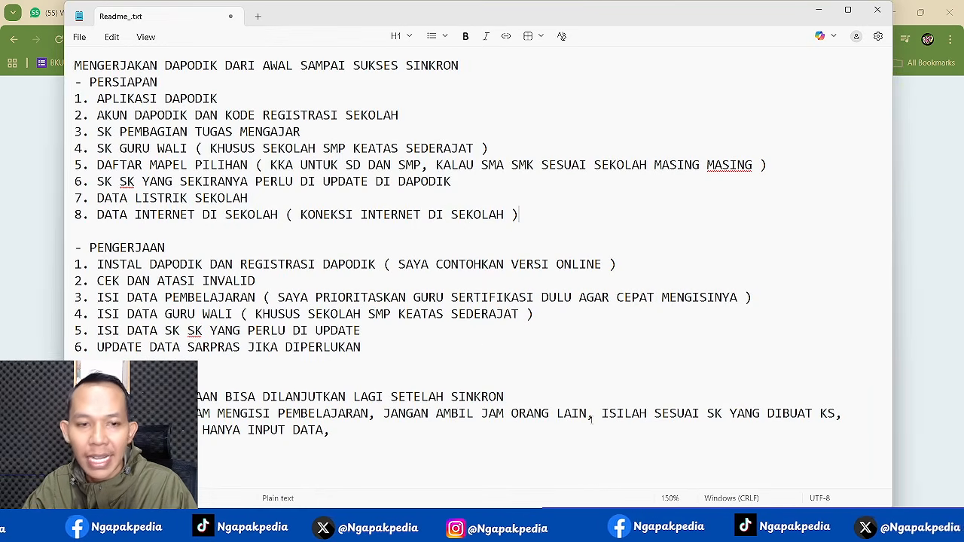
pyautogui.moveTo(69, 265); pyautogui.dragTo(66, 281)
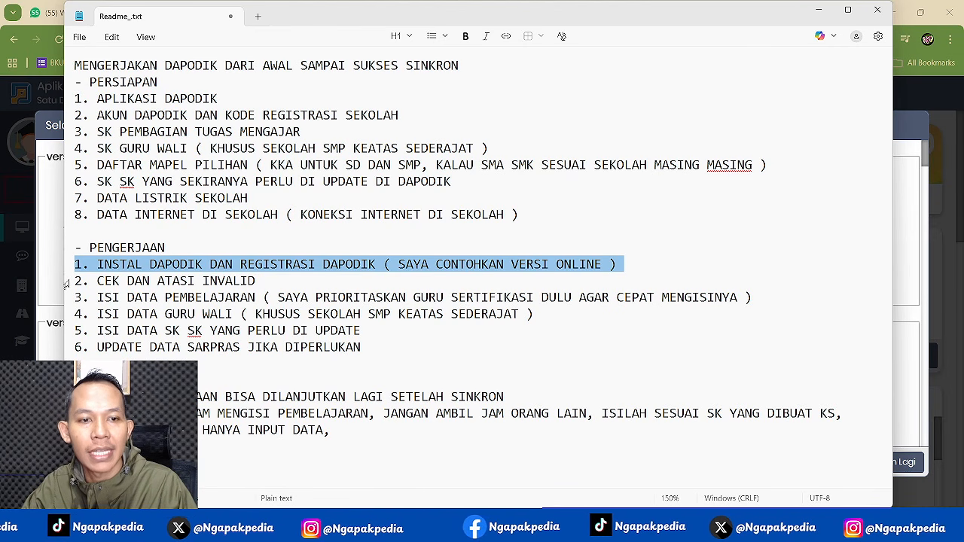
pyautogui.moveTo(66, 282); pyautogui.dragTo(67, 298)
pyautogui.click(819, 9)
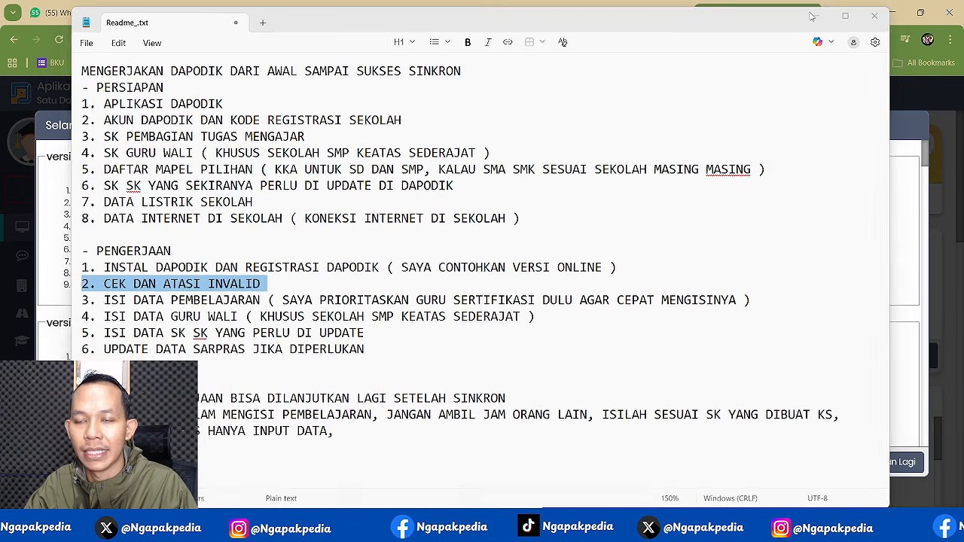
pyautogui.click(836, 460)
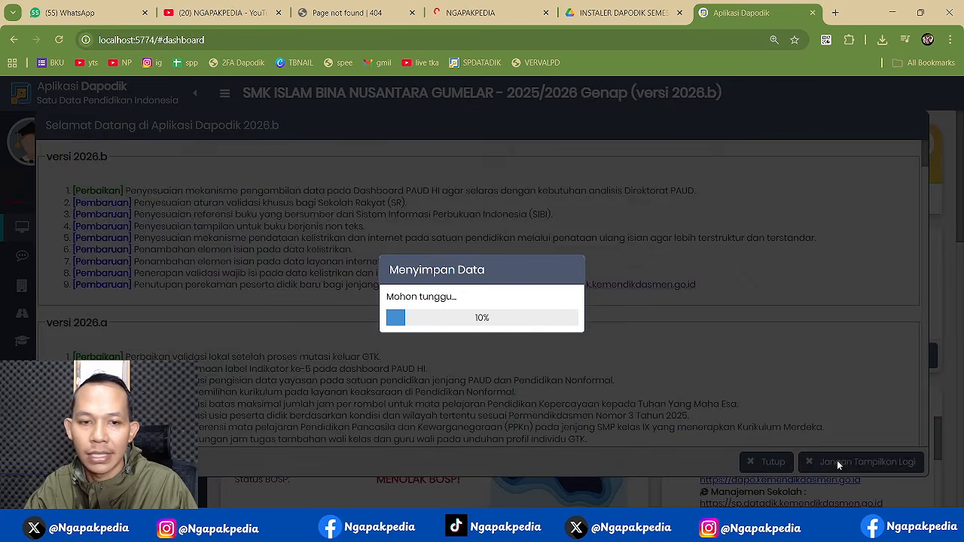
# - Open Validasi and run the checks for Sarpras, Peserta Didik, GTK and Rombongan Belajar
pyautogui.click(479, 327)
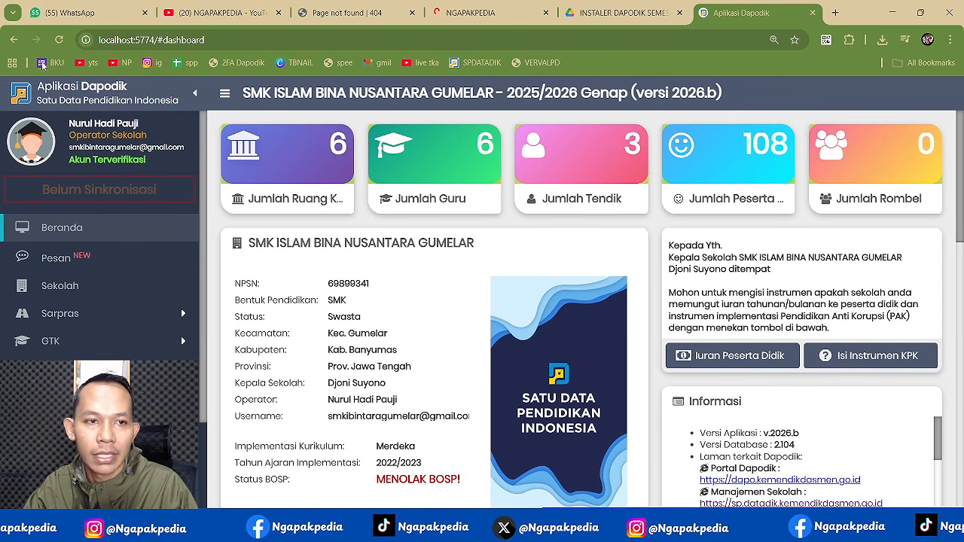
pyautogui.scroll(-2, 166, 216)
pyautogui.click(113, 337)
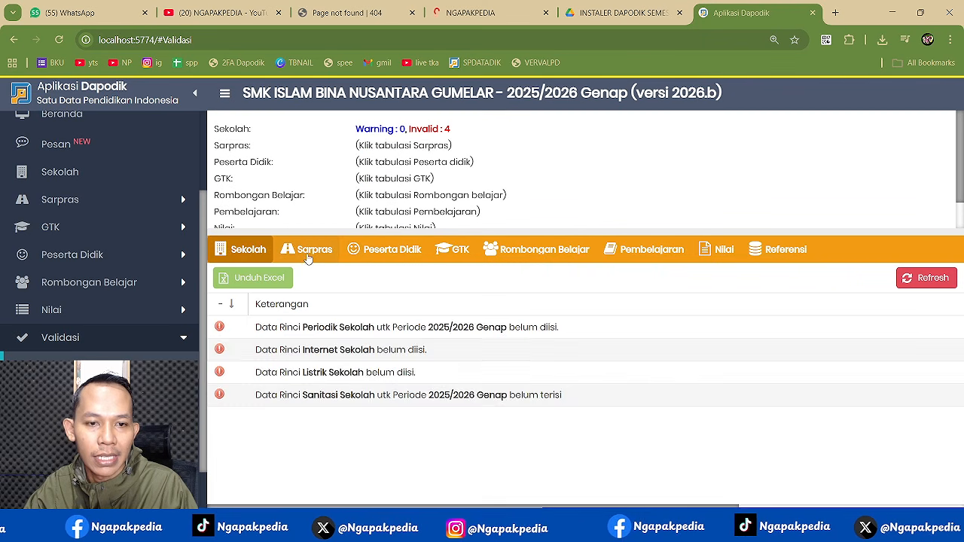
pyautogui.click(307, 254)
pyautogui.click(387, 249)
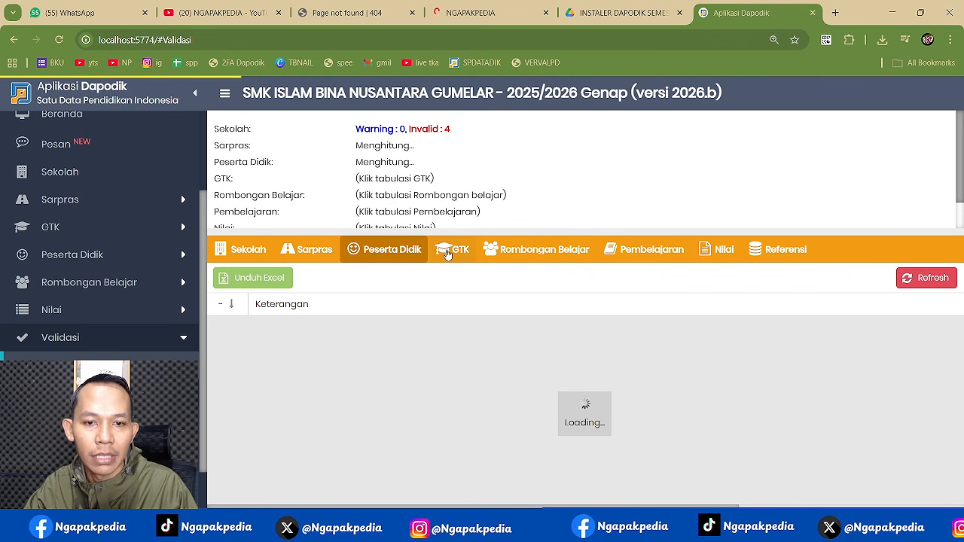
pyautogui.click(454, 250)
pyautogui.click(557, 249)
# - Run the Pembelajaran, Nilai and Referensi checks, enlarge the summary, and list the Sekolah invalids
pyautogui.click(647, 250)
pyautogui.click(715, 249)
pyautogui.click(779, 249)
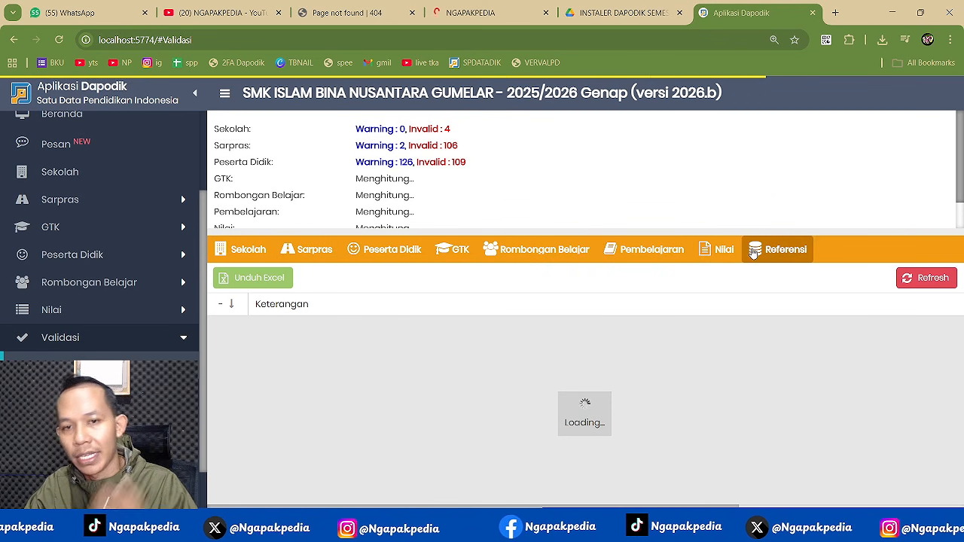
pyautogui.moveTo(527, 231); pyautogui.dragTo(530, 270)
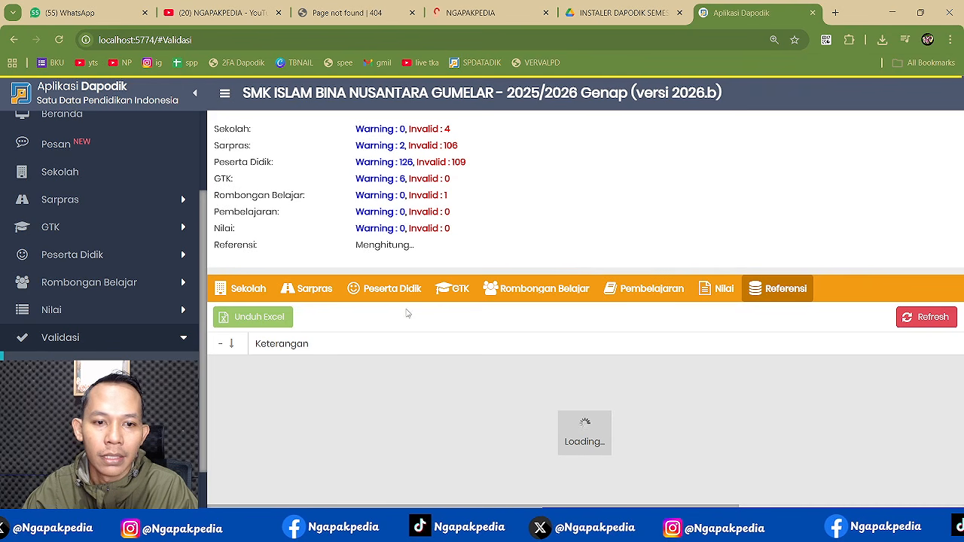
pyautogui.click(249, 293)
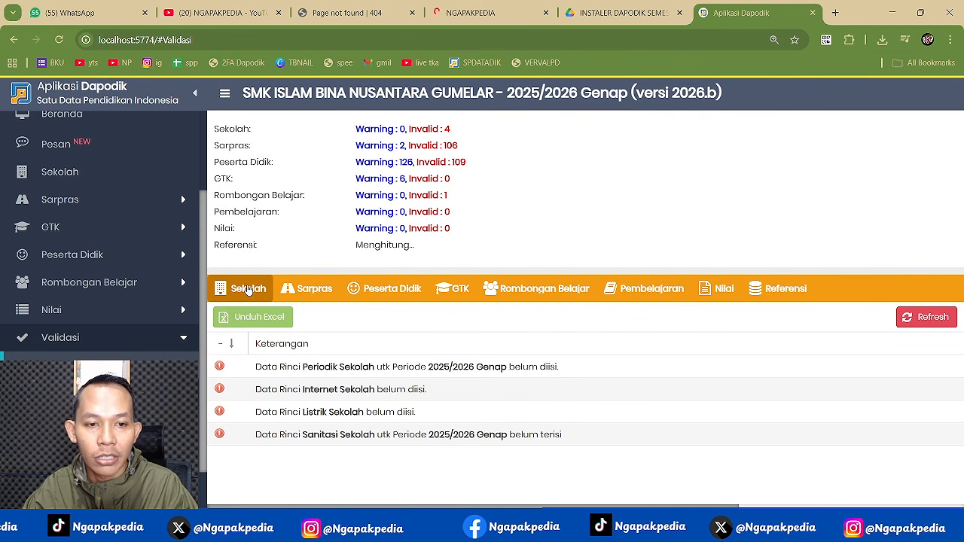
# - Save the 2025/2026 Genap periodic data: Pagi/6 hari schedule, BOSP Ya, ISO Belum Bersertifikat
pyautogui.click(64, 175)
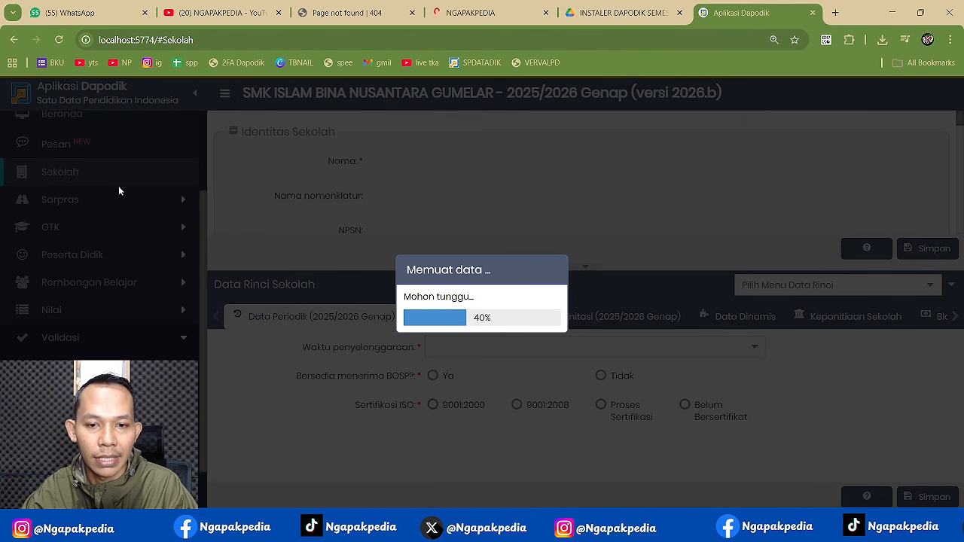
pyautogui.click(60, 40)
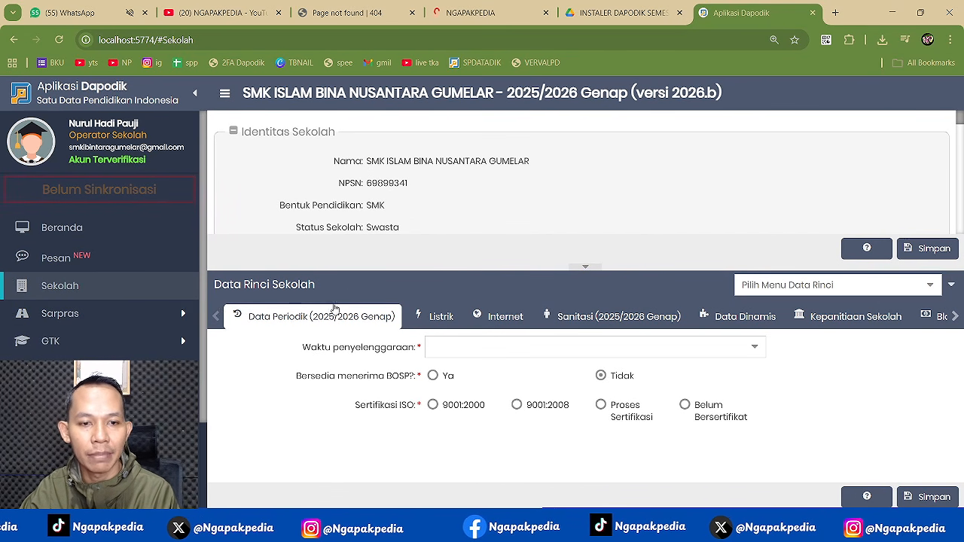
pyautogui.moveTo(477, 267); pyautogui.dragTo(475, 165)
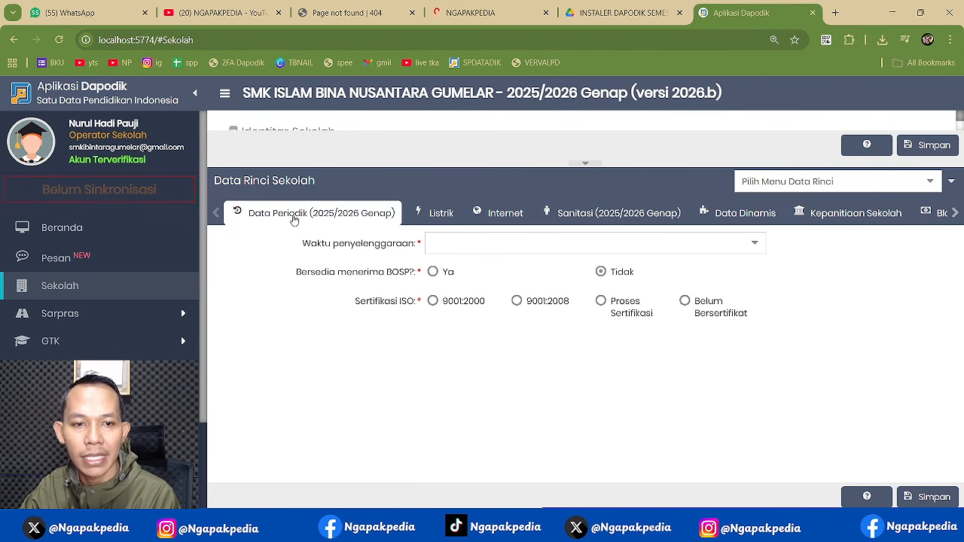
pyautogui.click(753, 246)
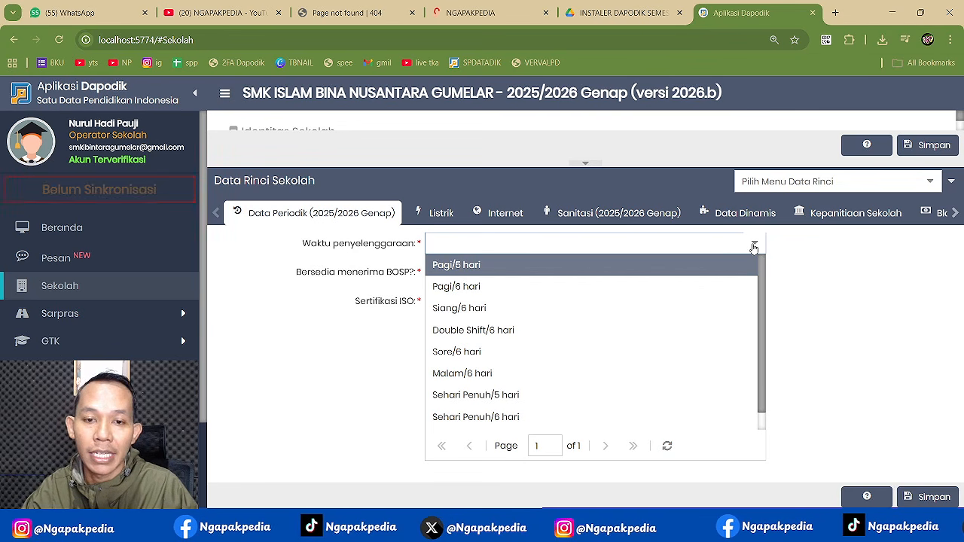
pyautogui.click(510, 289)
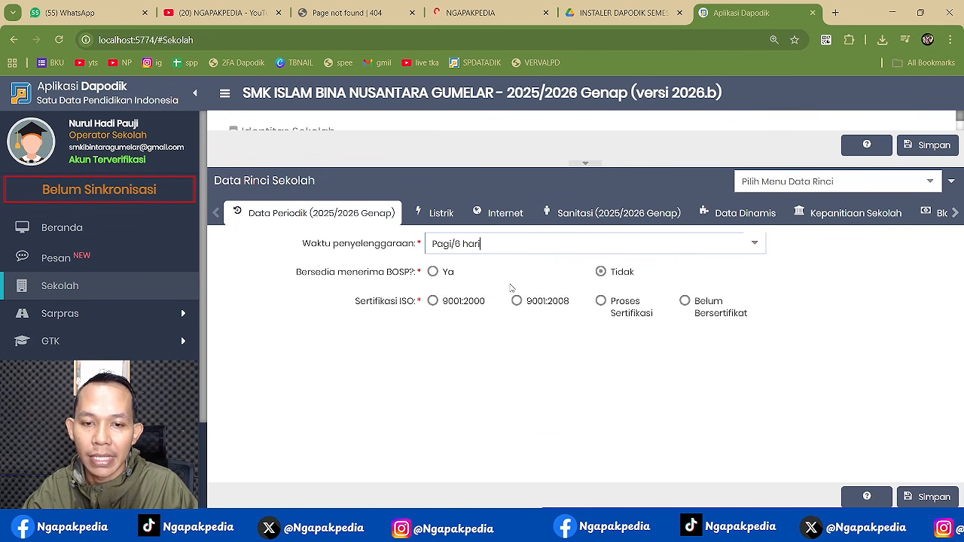
pyautogui.click(433, 273)
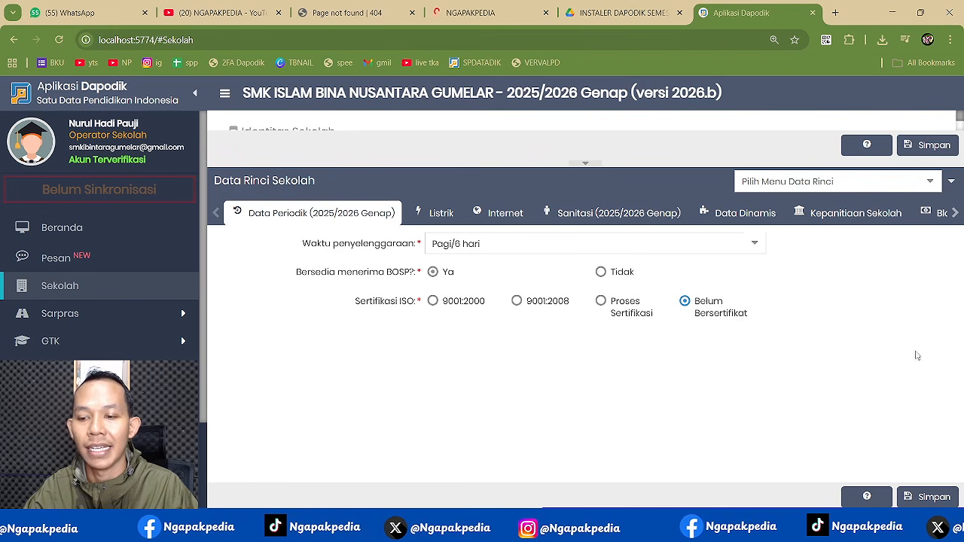
pyautogui.click(933, 496)
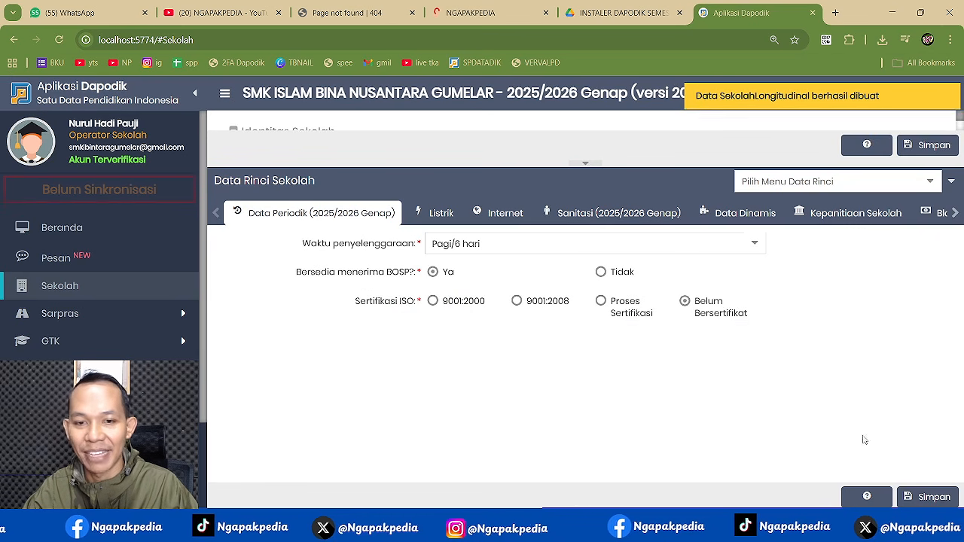
# - Add an electricity record with PLN source and 1.300 VA power, then open the KEPERLUAN ISI DAPODIK folder
pyautogui.click(441, 216)
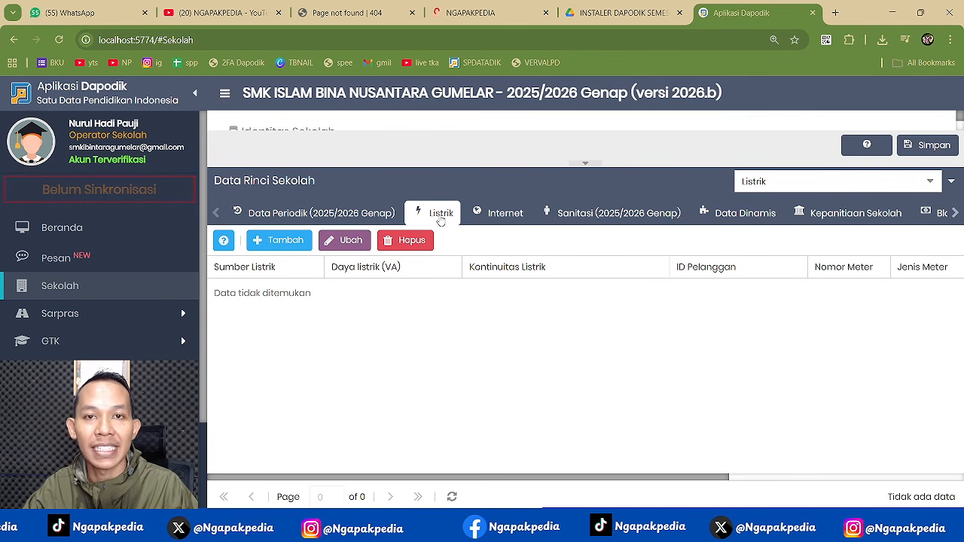
pyautogui.click(279, 240)
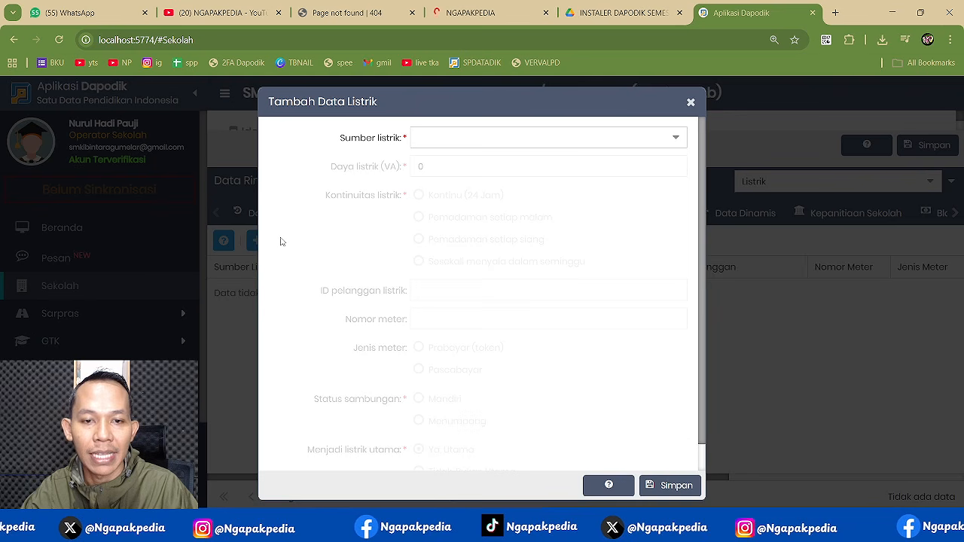
pyautogui.click(671, 143)
pyautogui.click(446, 185)
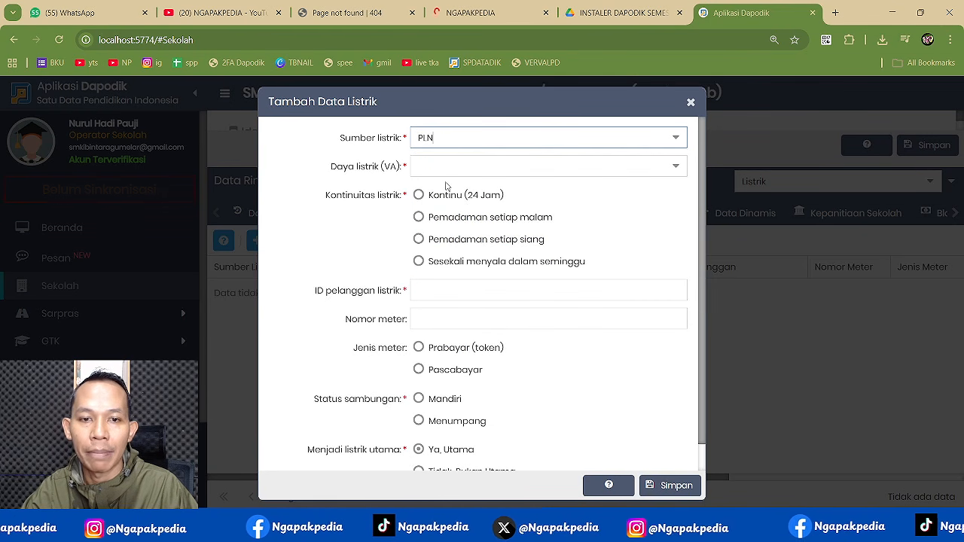
pyautogui.click(450, 170)
pyautogui.click(445, 252)
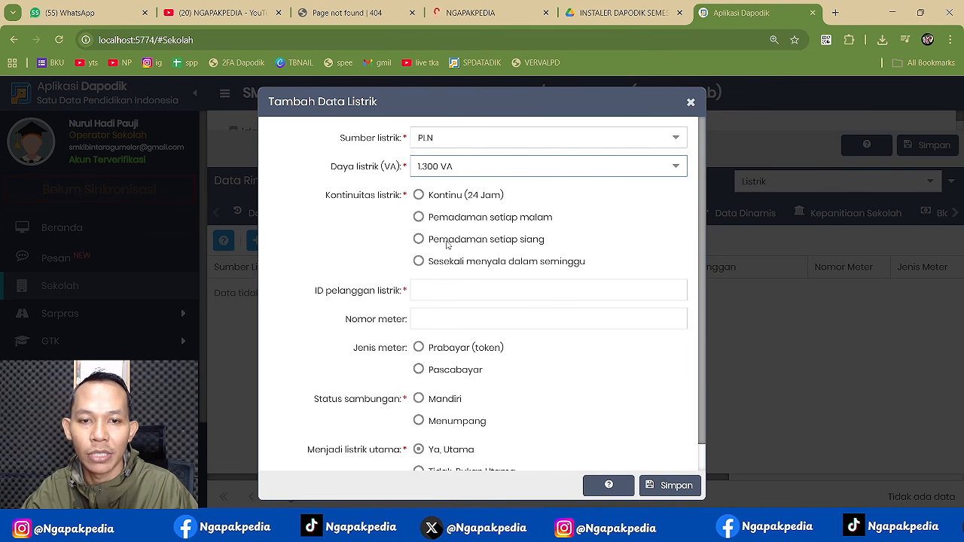
pyautogui.press('super+e')
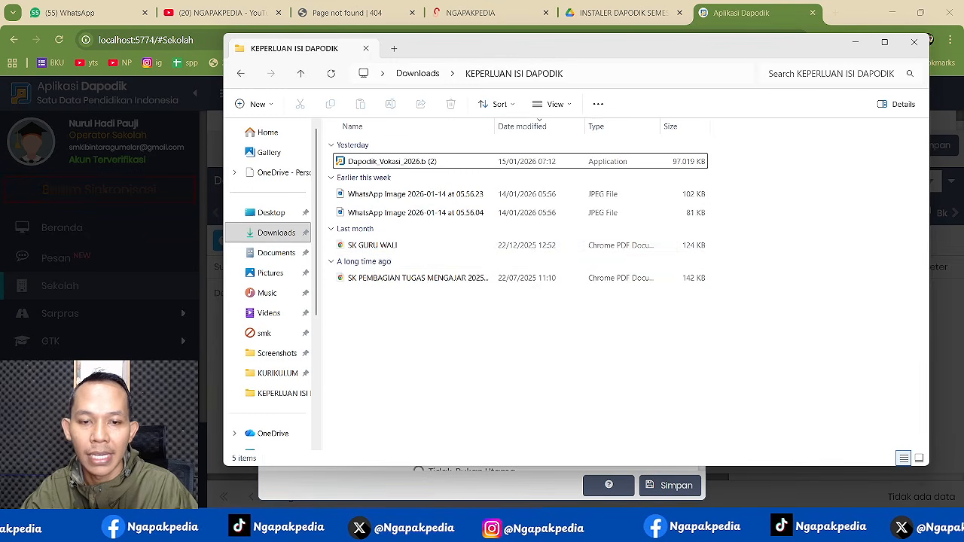
# - Open the WhatsApp token receipt in Photos, zoom in to read the customer ID, then return to Dapodik
pyautogui.click(430, 198)
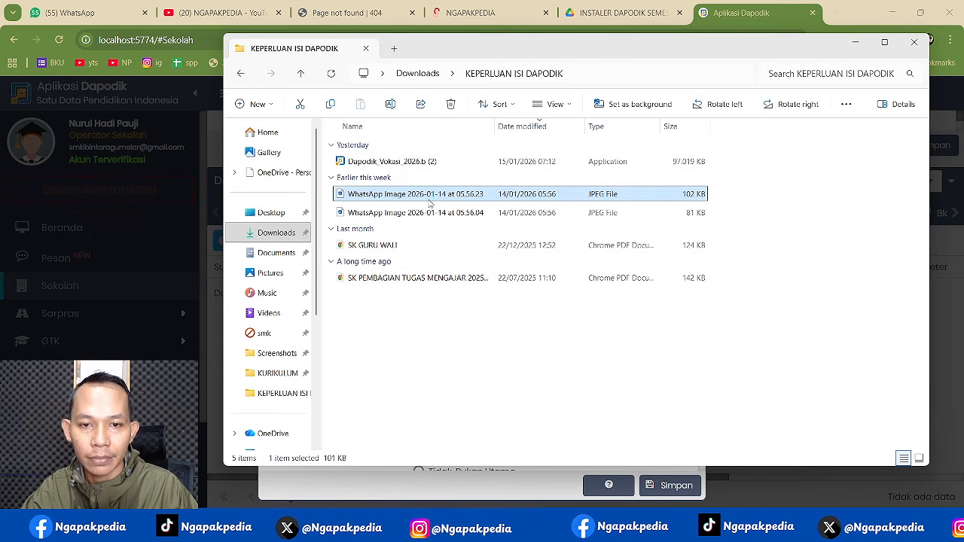
pyautogui.doubleClick(429, 200)
pyautogui.scroll(5, 574, 274)
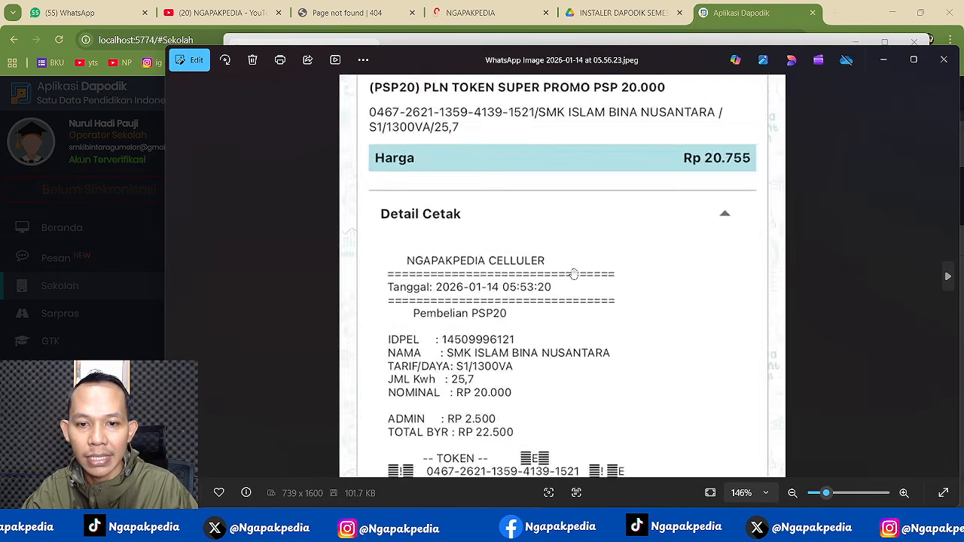
pyautogui.scroll(3, 573, 274)
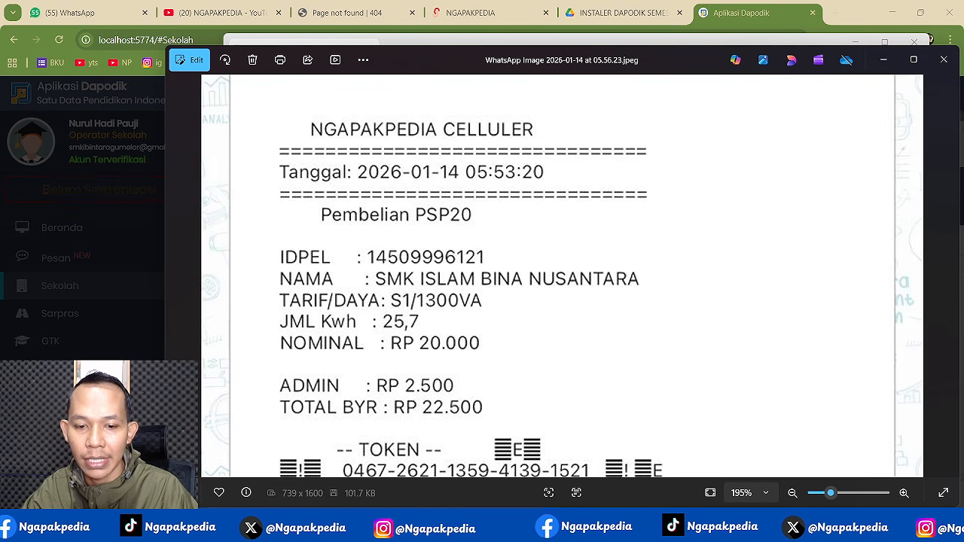
pyautogui.moveTo(461, 531)
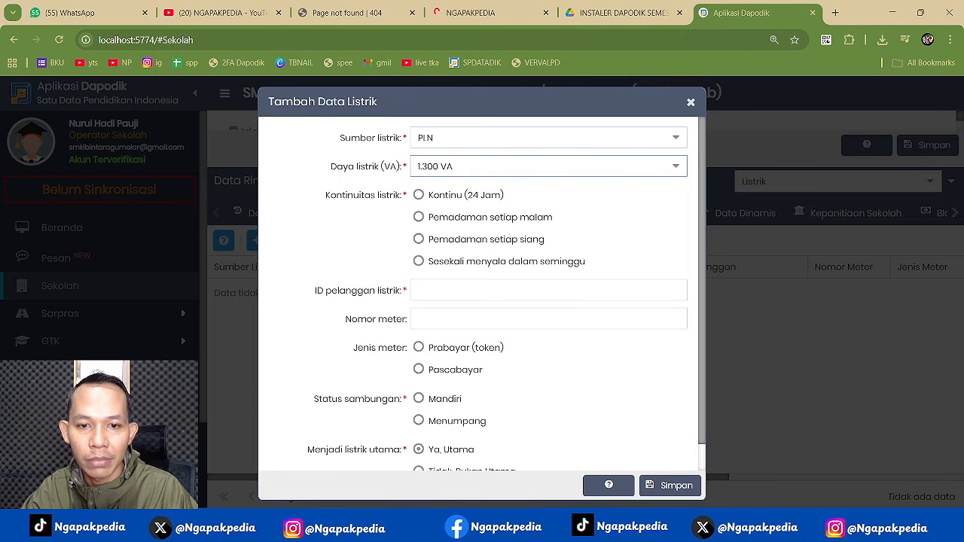
pyautogui.click(461, 463)
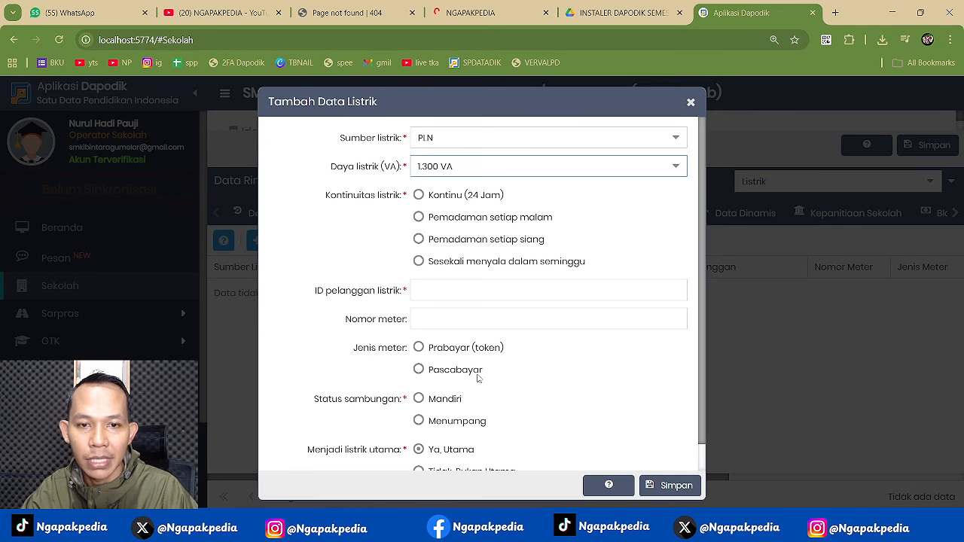
# - Mark the supply Kontinu (24 Jam) and enter the PLN customer ID, checking it against the receipt
pyautogui.click(441, 197)
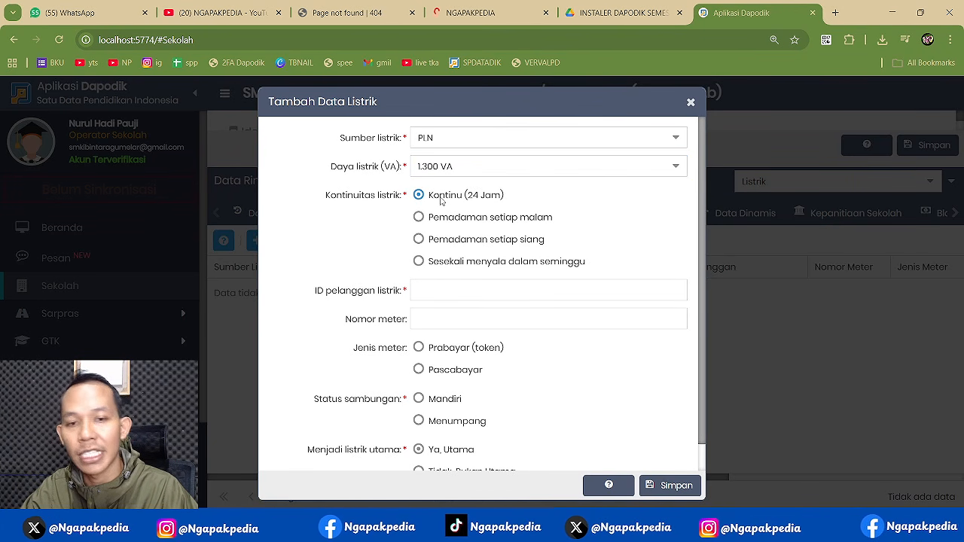
pyautogui.click(451, 294)
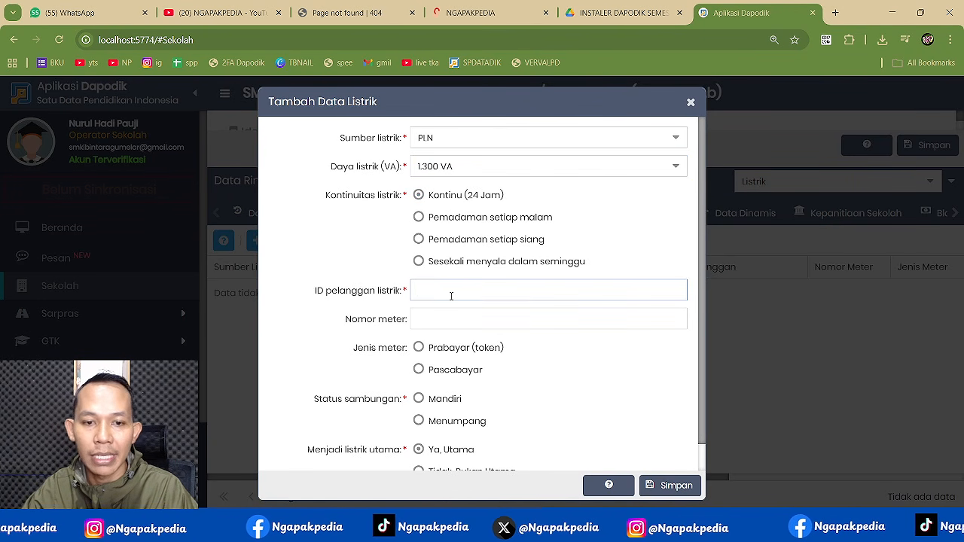
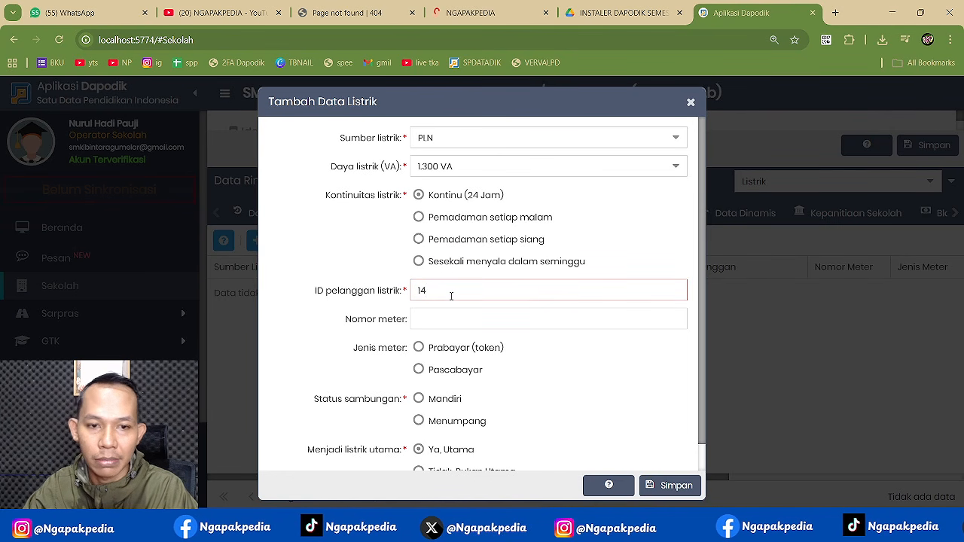
pyautogui.hotkey('alt', 'Tab')
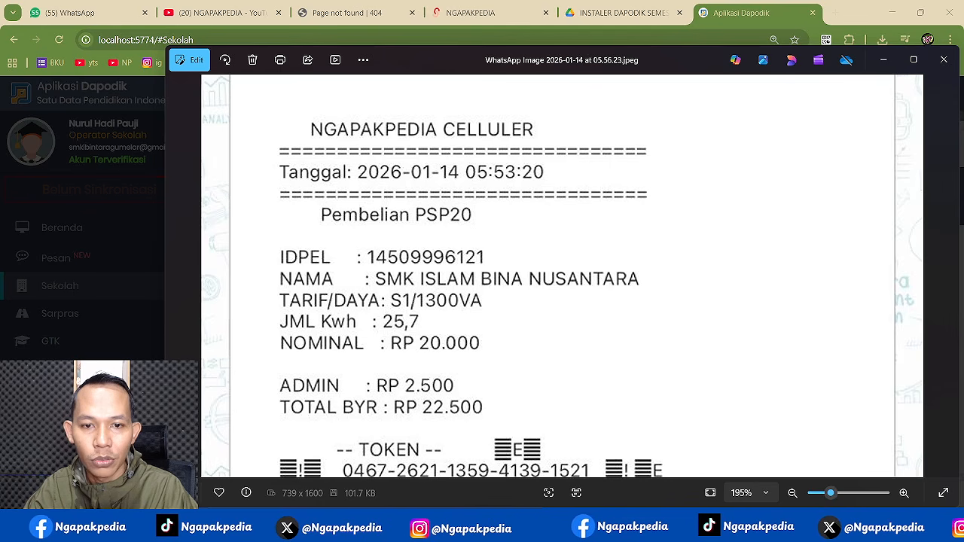
pyautogui.hotkey('alt', 'Tab')
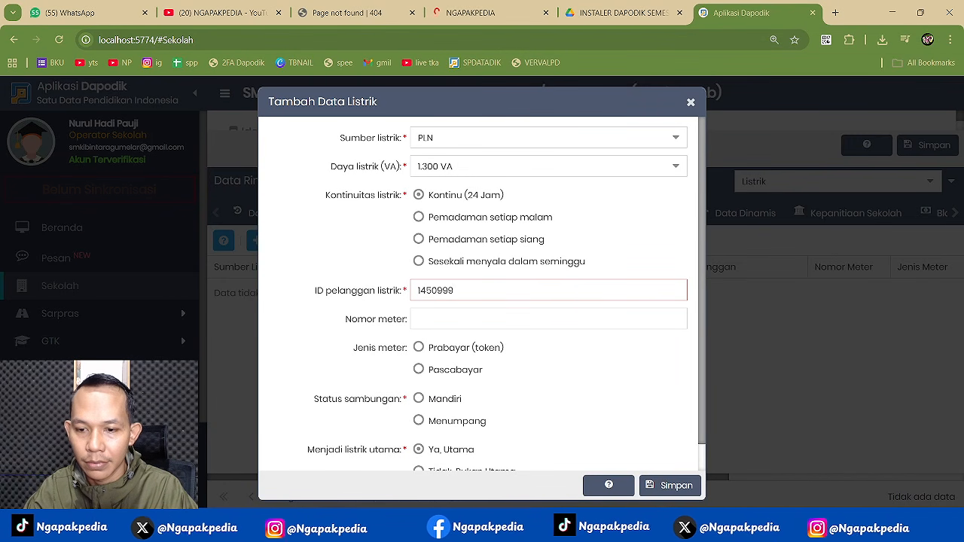
pyautogui.hotkey('alt', 'Tab')
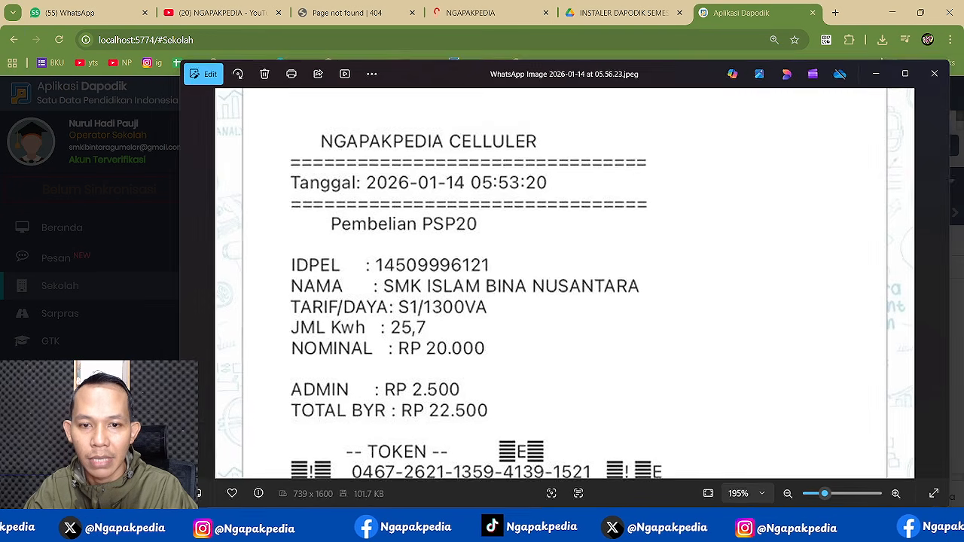
pyautogui.hotkey('alt', 'Tab')
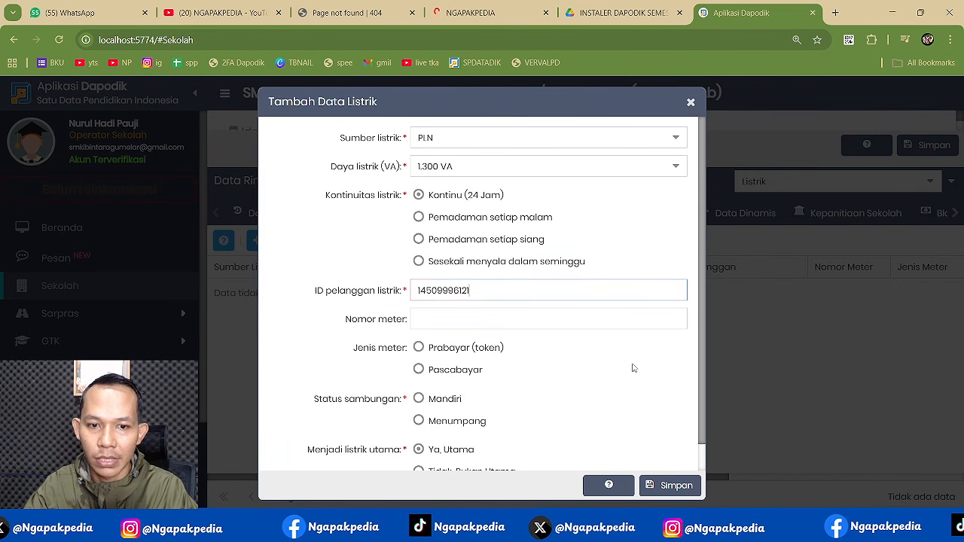
# - Set the meter type to Prabayar (token) and bring the reference folder back up
pyautogui.click(489, 317)
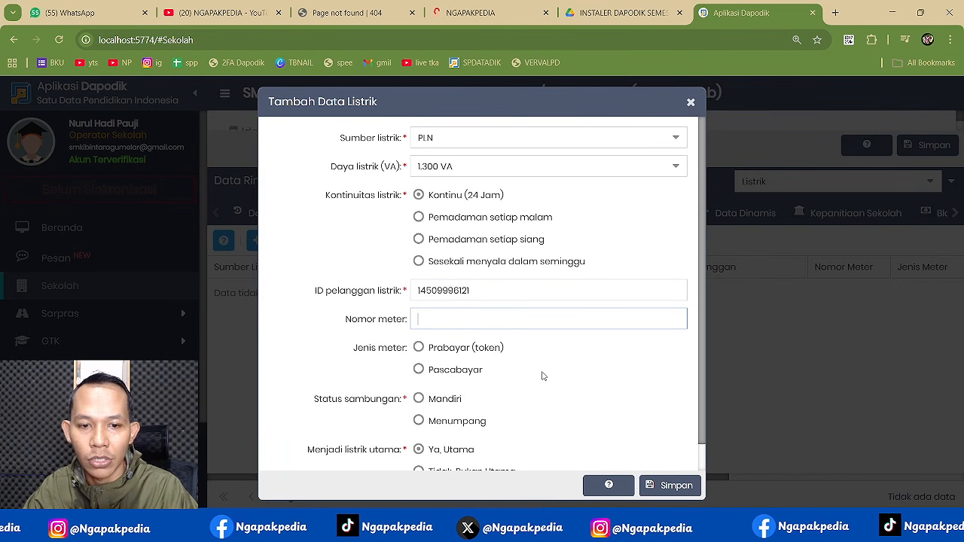
pyautogui.scroll(-1, 543, 376)
pyautogui.click(420, 319)
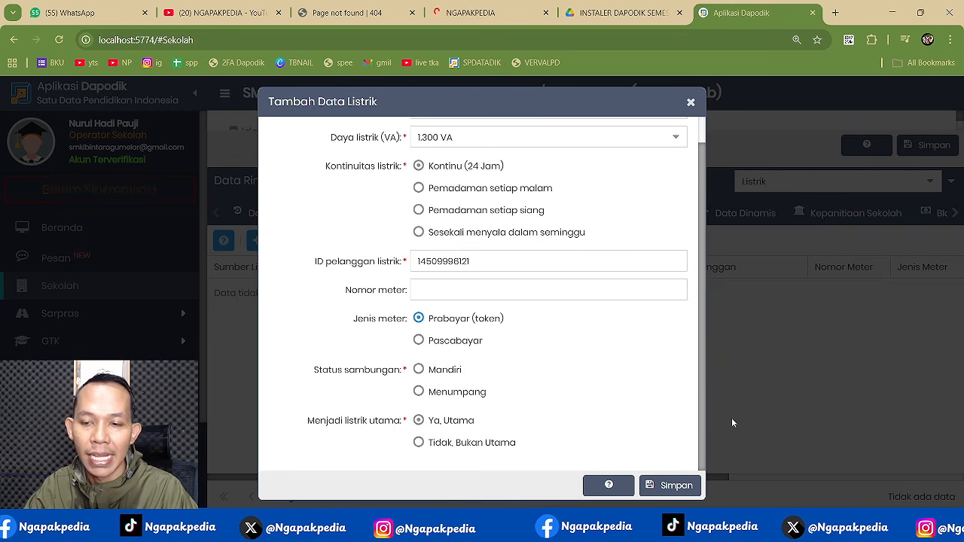
pyautogui.hotkey('alt', 'Tab')
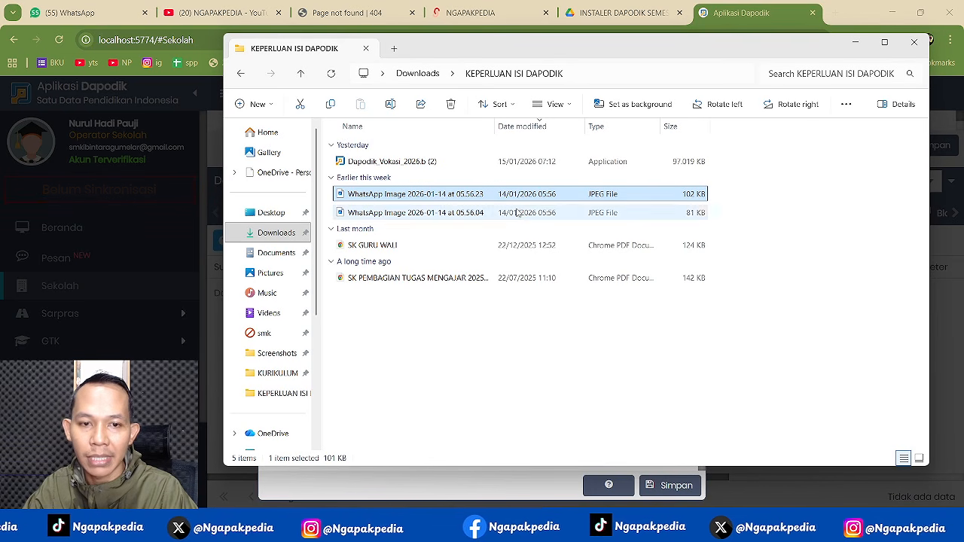
# - View the kWh meter label photo in Photos to read the meter number, then minimize it
pyautogui.click(440, 214)
pyautogui.doubleClick(441, 214)
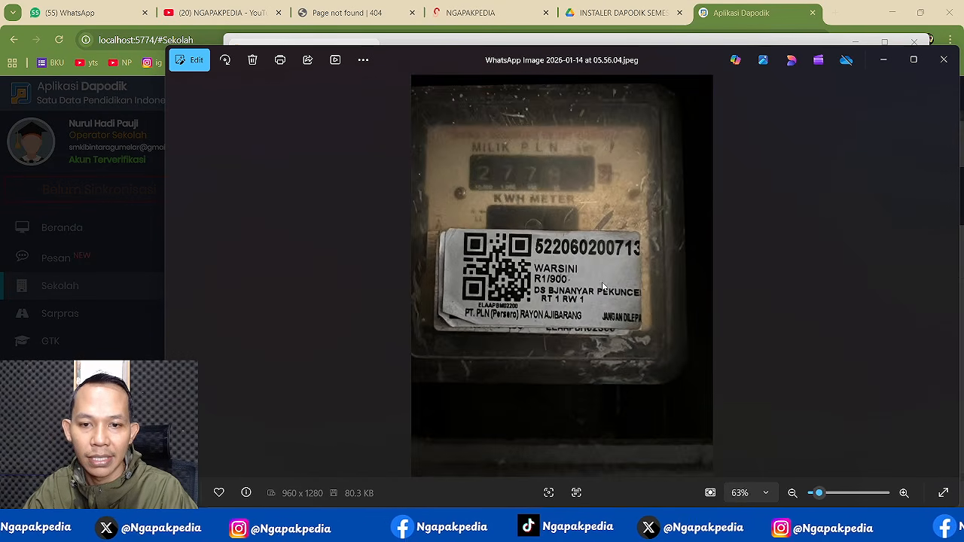
pyautogui.scroll(4, 603, 295)
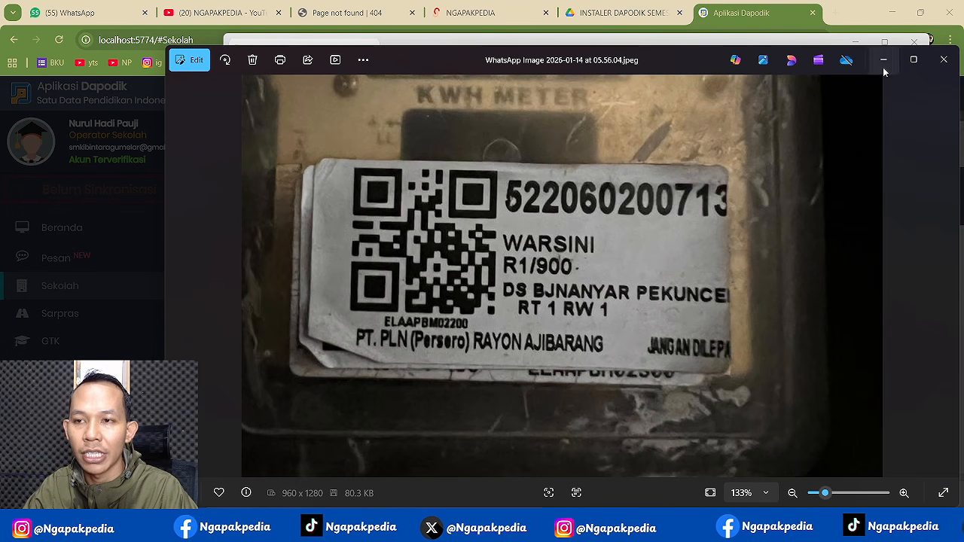
pyautogui.click(738, 18)
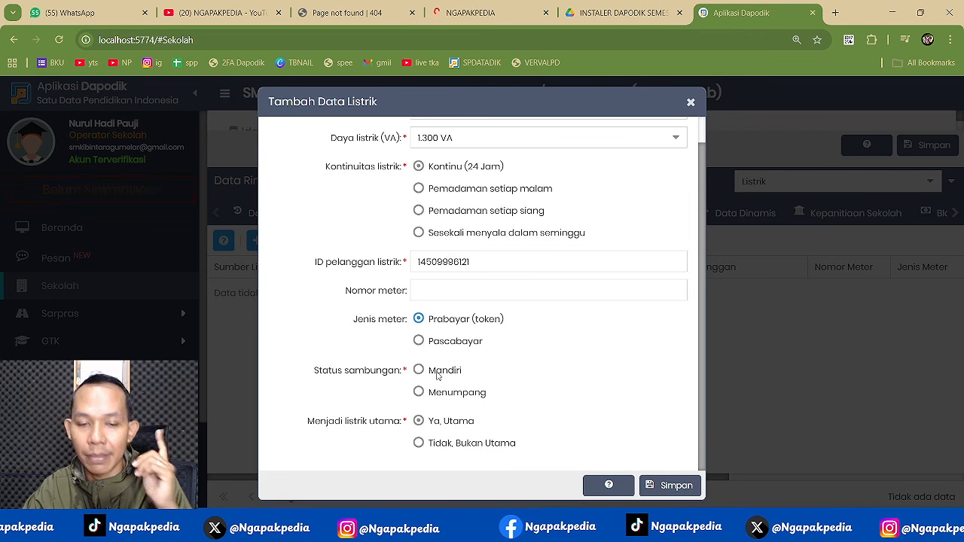
# - Save the PLN record with Mandiri connection status, decline Chrome's address prompt, and show the Internet list
pyautogui.click(438, 374)
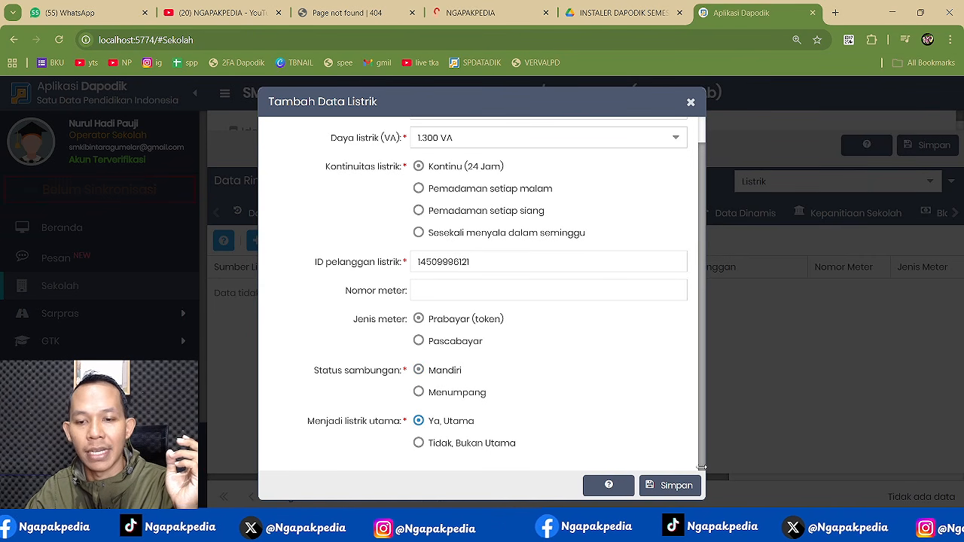
pyautogui.click(678, 485)
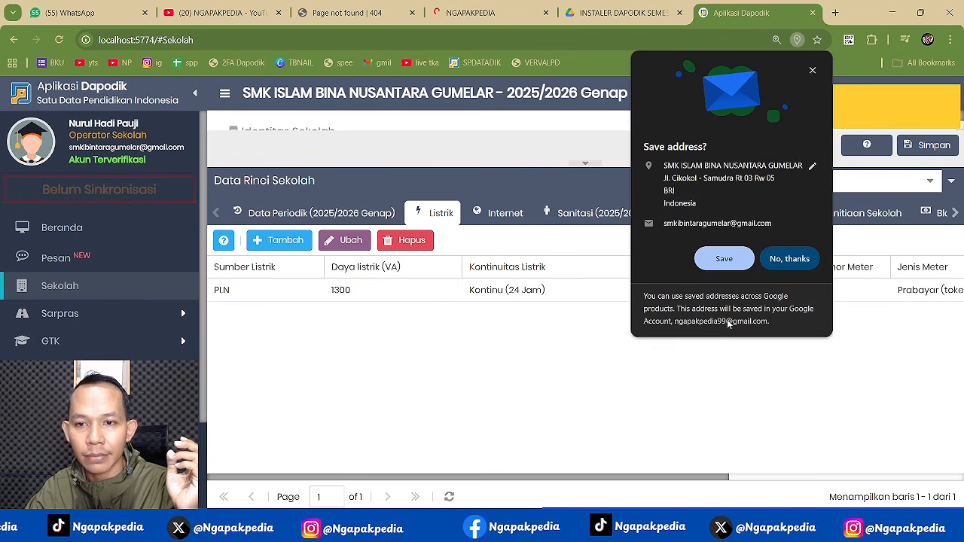
pyautogui.click(789, 259)
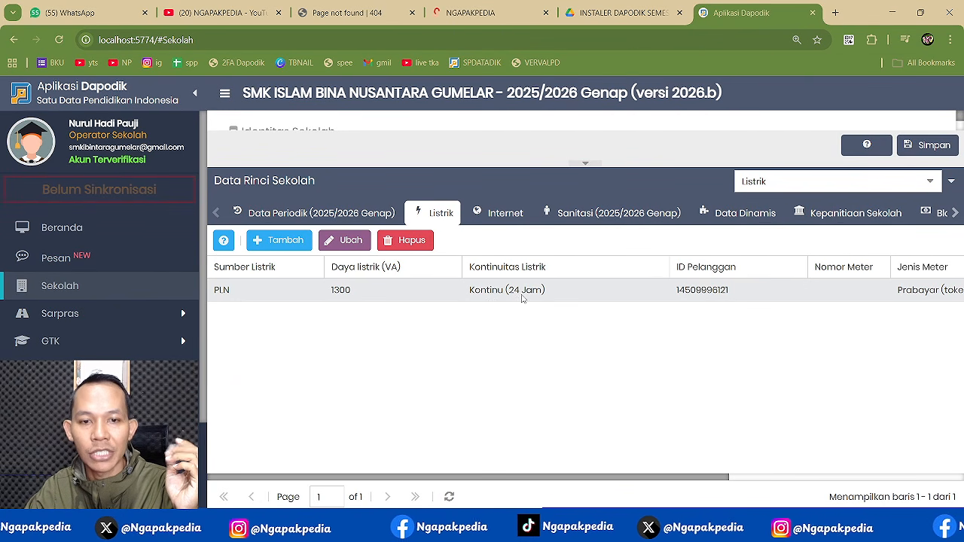
pyautogui.click(506, 219)
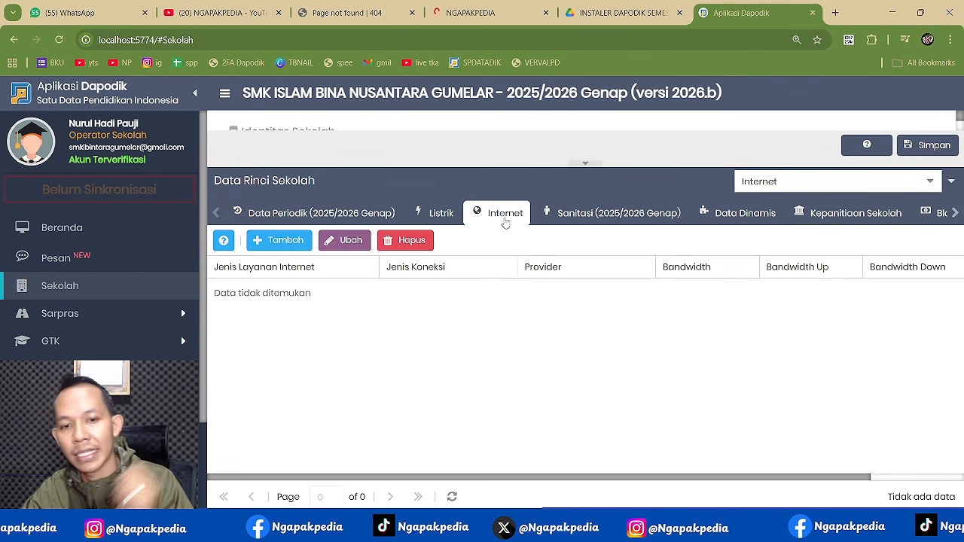
# - Add an internet record with Fibre Optic service, Shared connection and provider INDIHOME
pyautogui.click(300, 242)
pyautogui.click(675, 128)
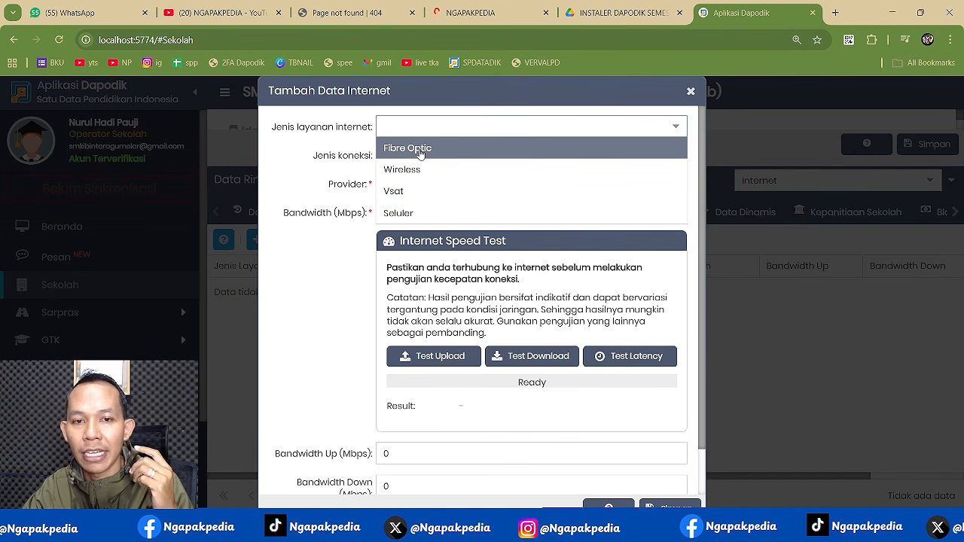
pyautogui.click(421, 152)
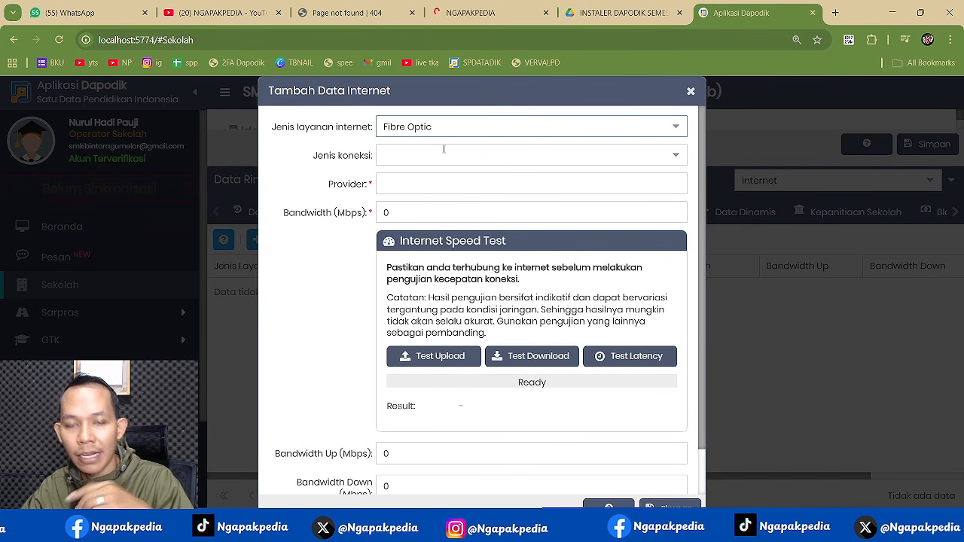
pyautogui.click(671, 158)
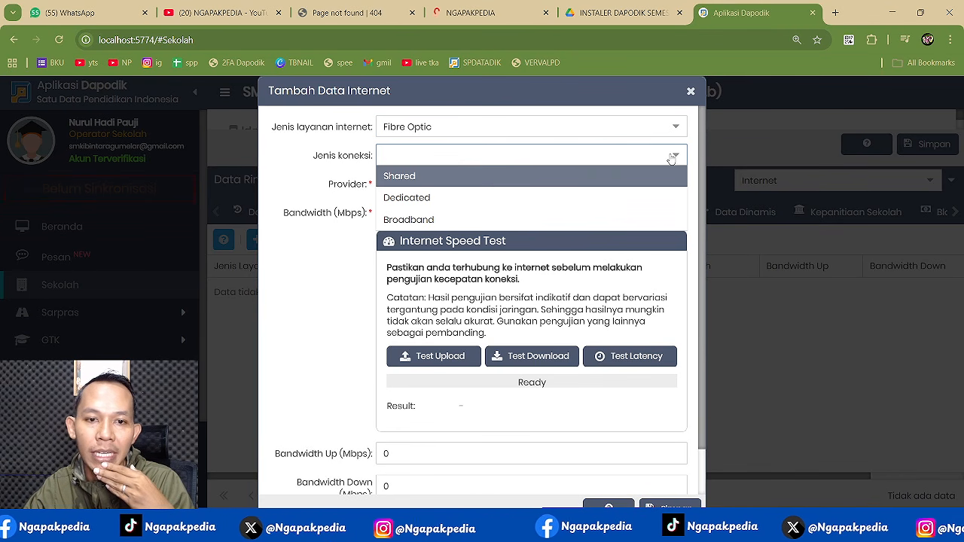
pyautogui.click(406, 177)
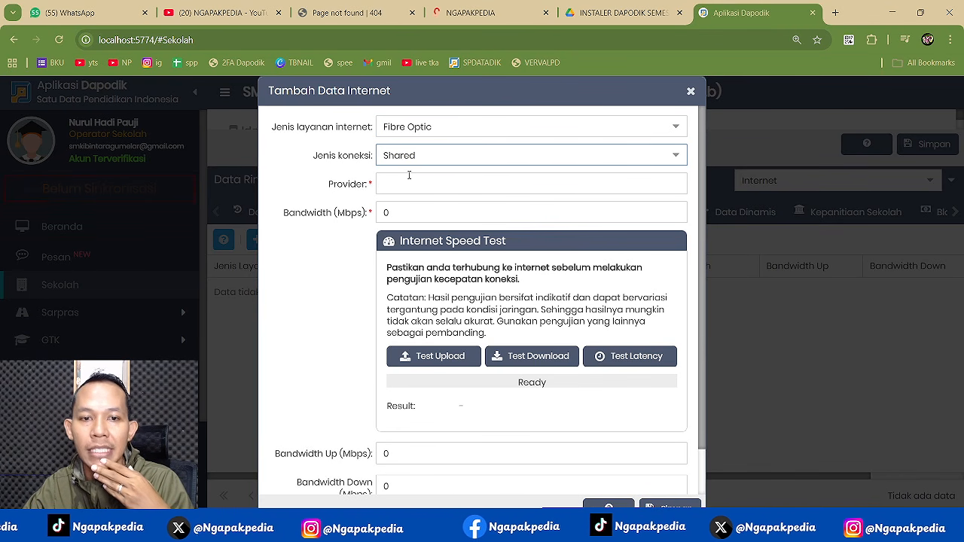
pyautogui.click(430, 178)
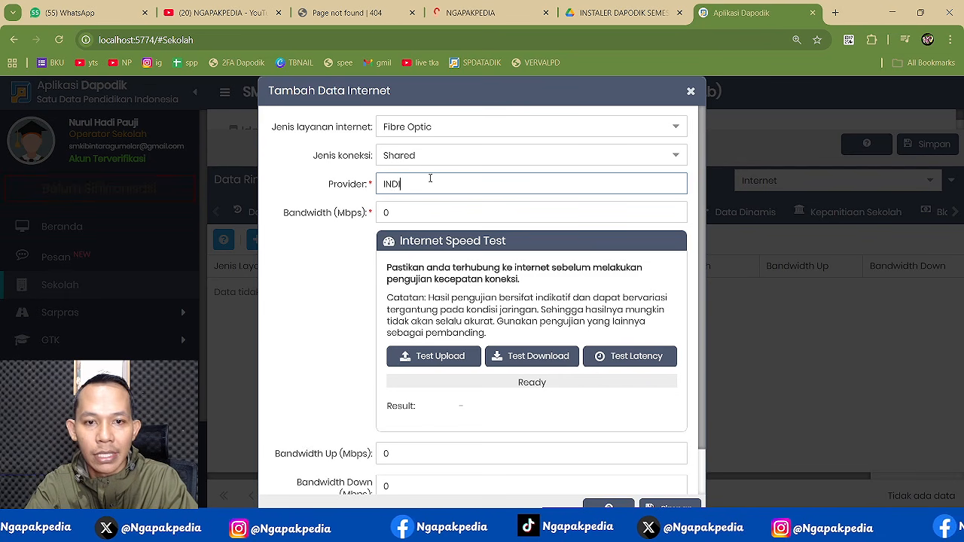
pyautogui.press('Tab')
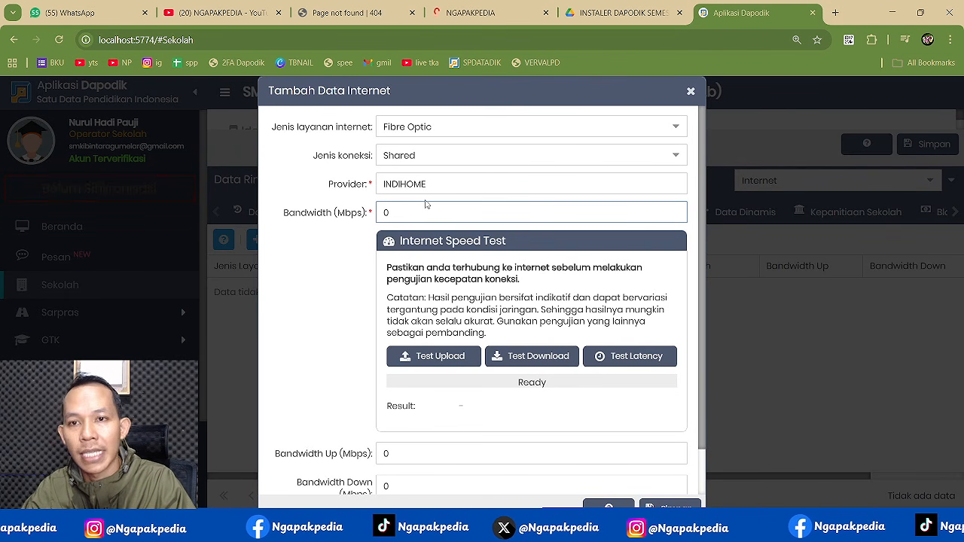
pyautogui.click(834, 15)
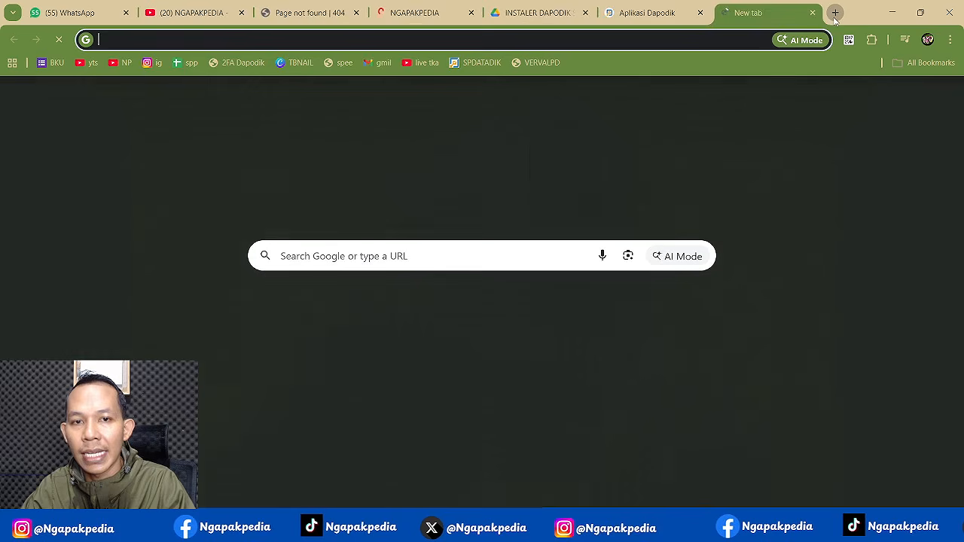
# - Search 'speedtest' and run Google's test: 3.83 Mbps download, 5.55 Mbps upload, 13 ms latency
pyautogui.write('SPE')
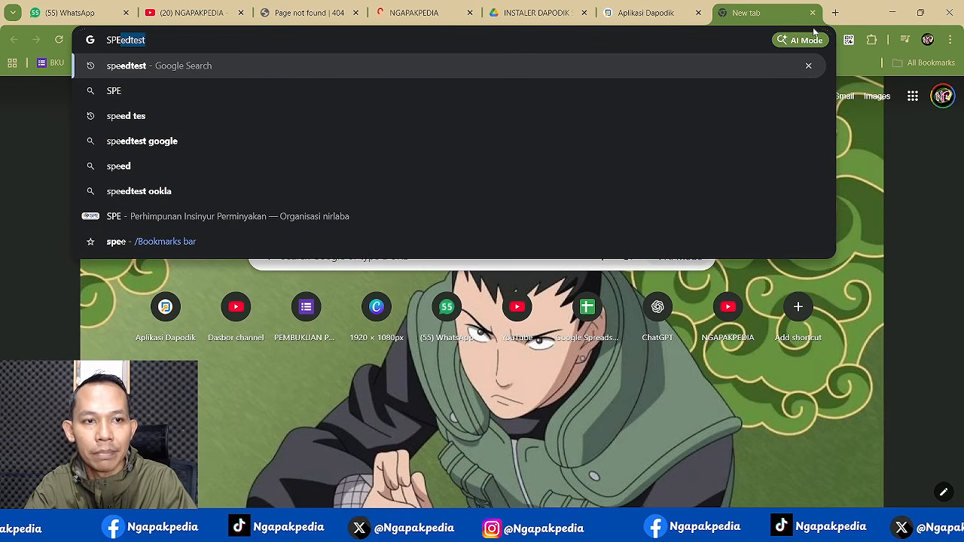
pyautogui.press('Return')
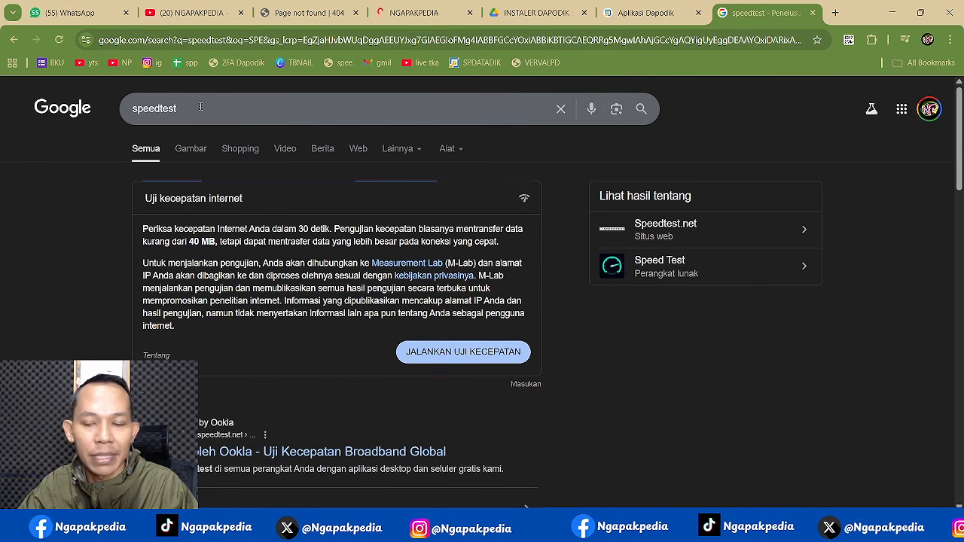
pyautogui.press('super+a')
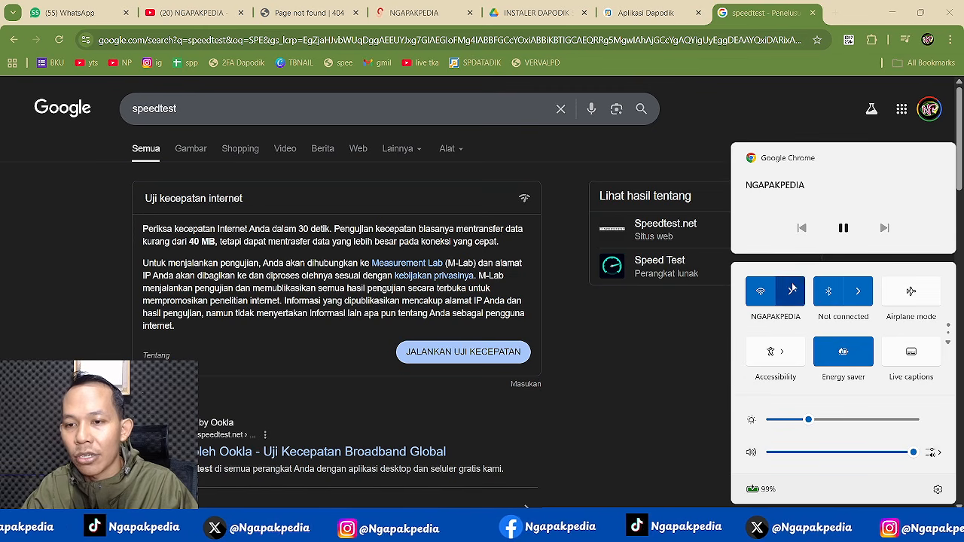
pyautogui.click(798, 292)
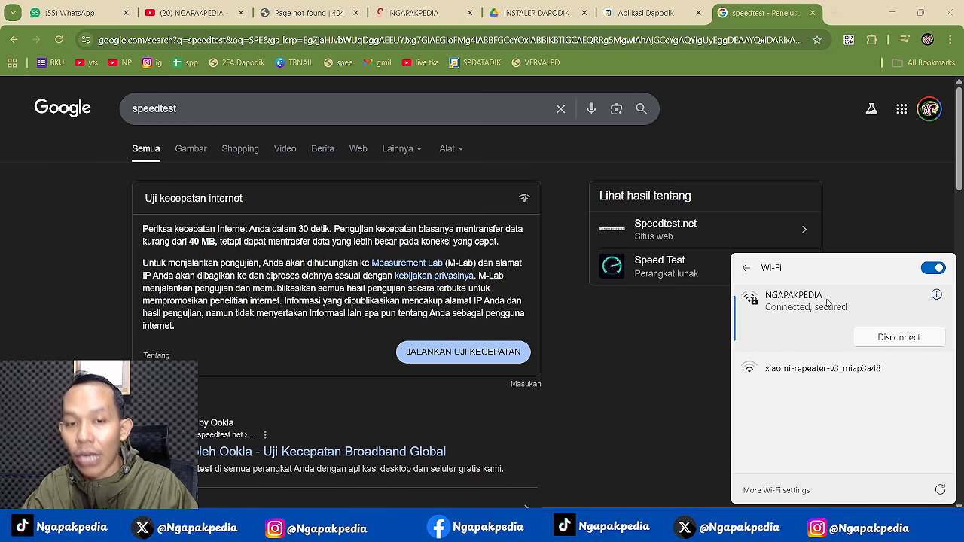
pyautogui.click(696, 123)
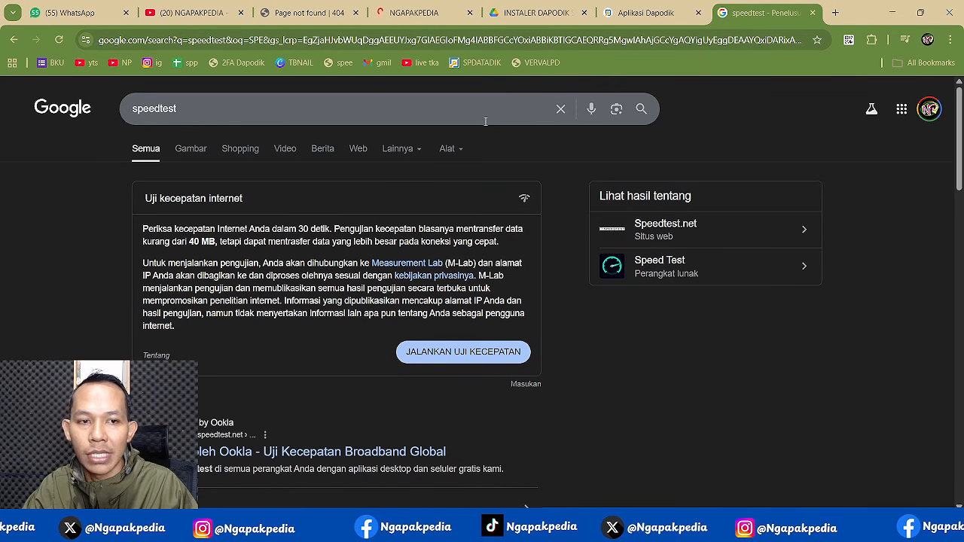
pyautogui.click(437, 354)
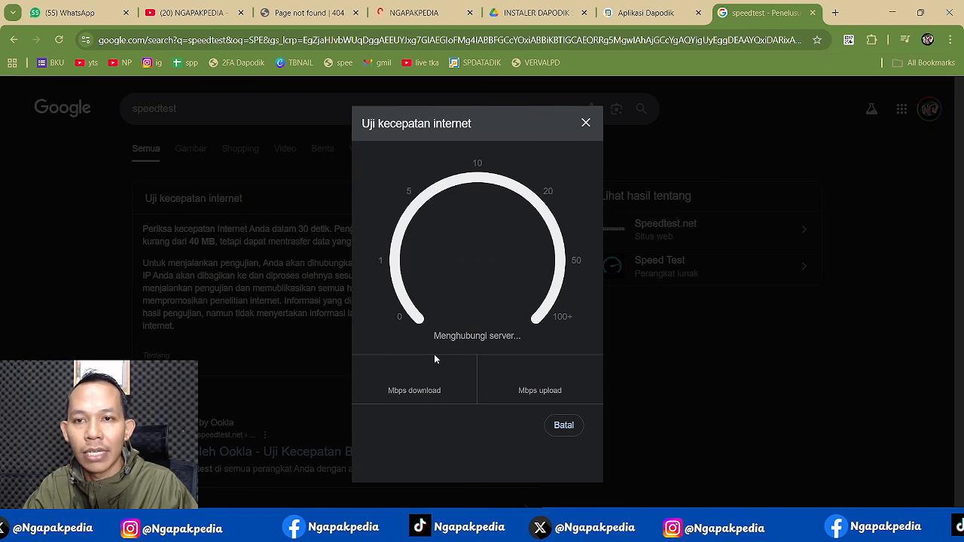
pyautogui.click(633, 14)
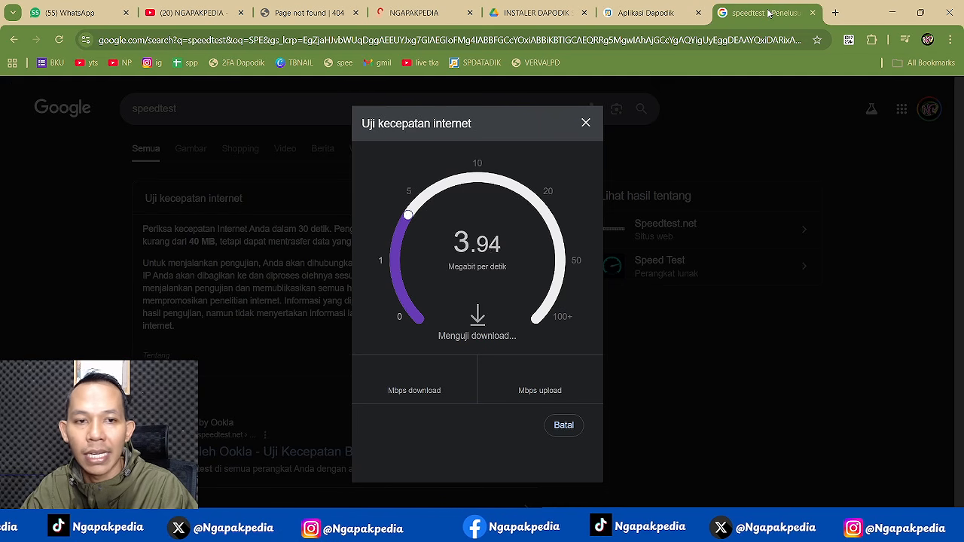
pyautogui.hotkey('ctrl', 'Tab')
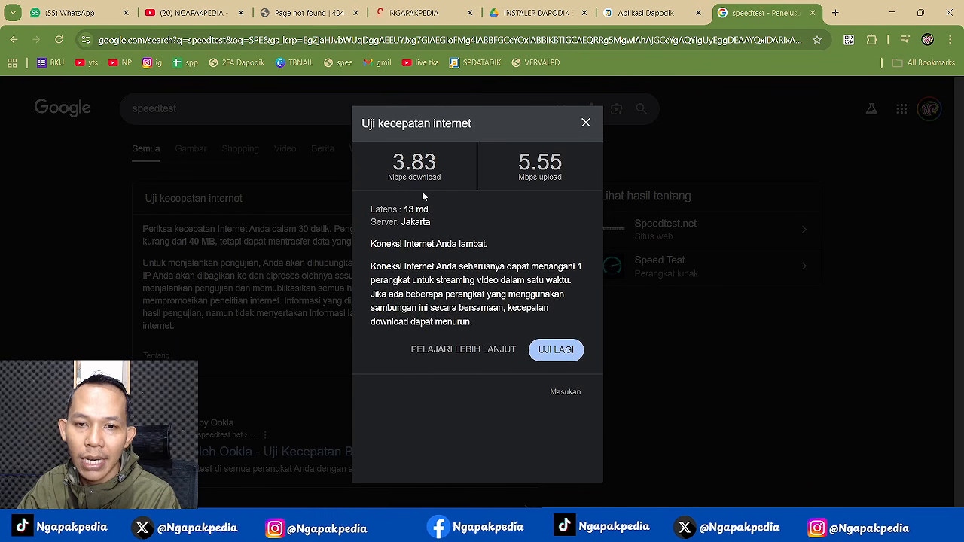
pyautogui.click(644, 13)
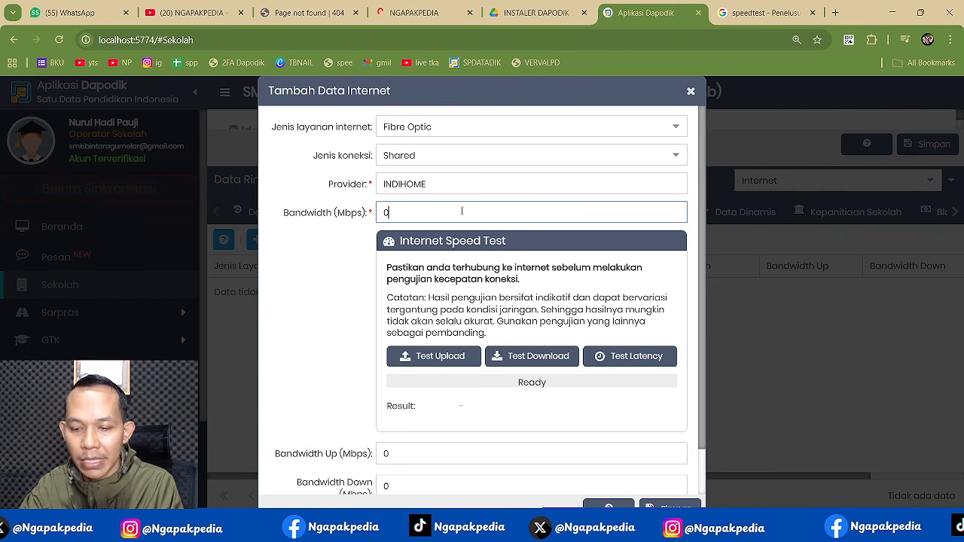
# - Enter Bandwidth Up 6, Bandwidth Down 4 and Latency 13 from the speed test results
pyautogui.click(404, 454)
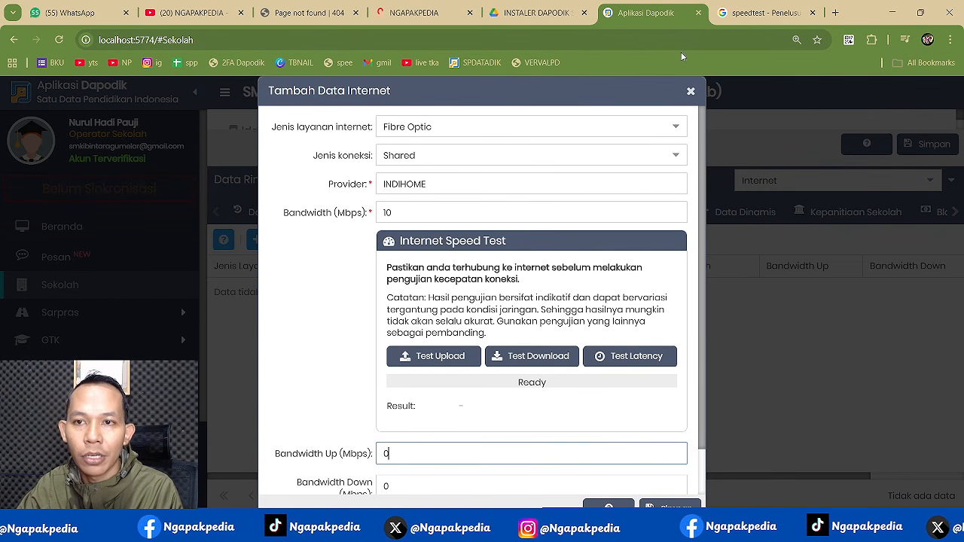
pyautogui.click(762, 13)
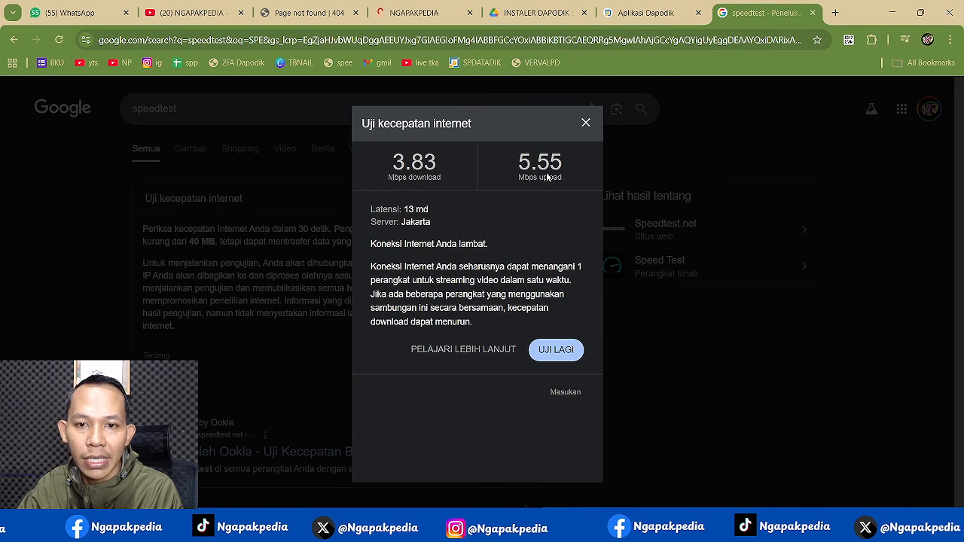
pyautogui.click(649, 13)
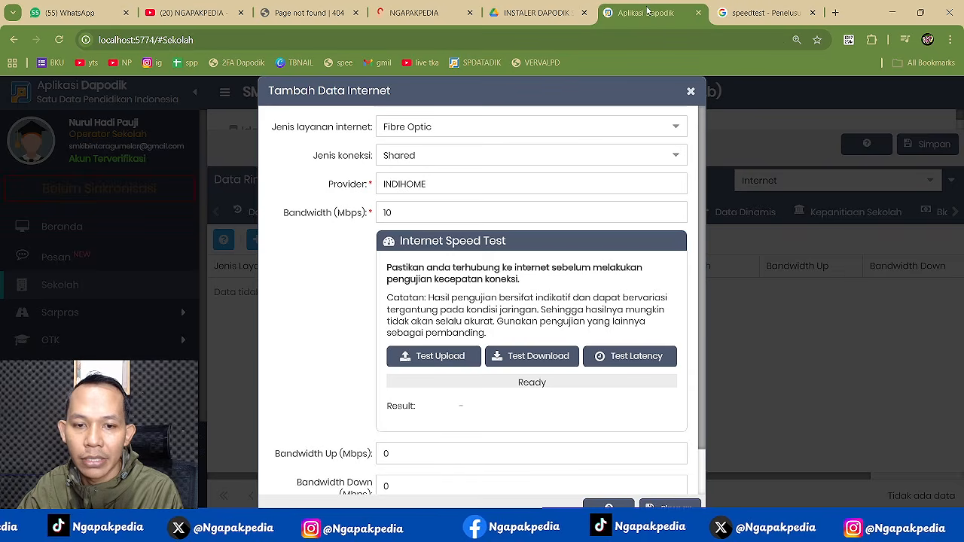
pyautogui.click(415, 486)
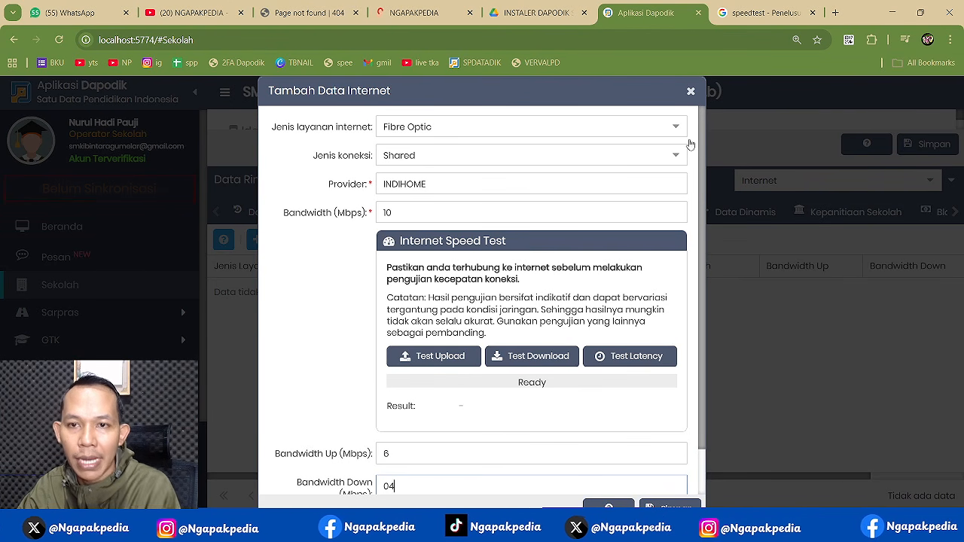
pyautogui.write('4')
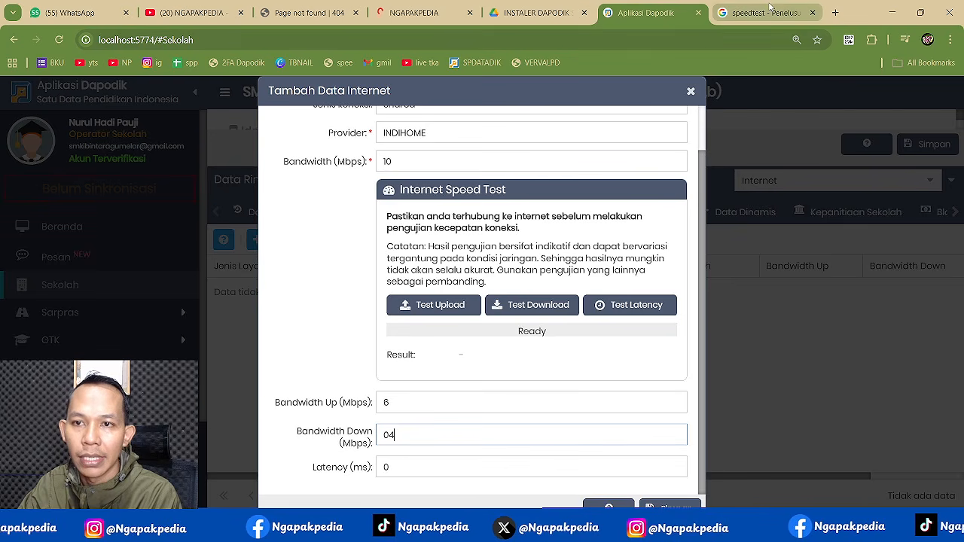
pyautogui.click(764, 13)
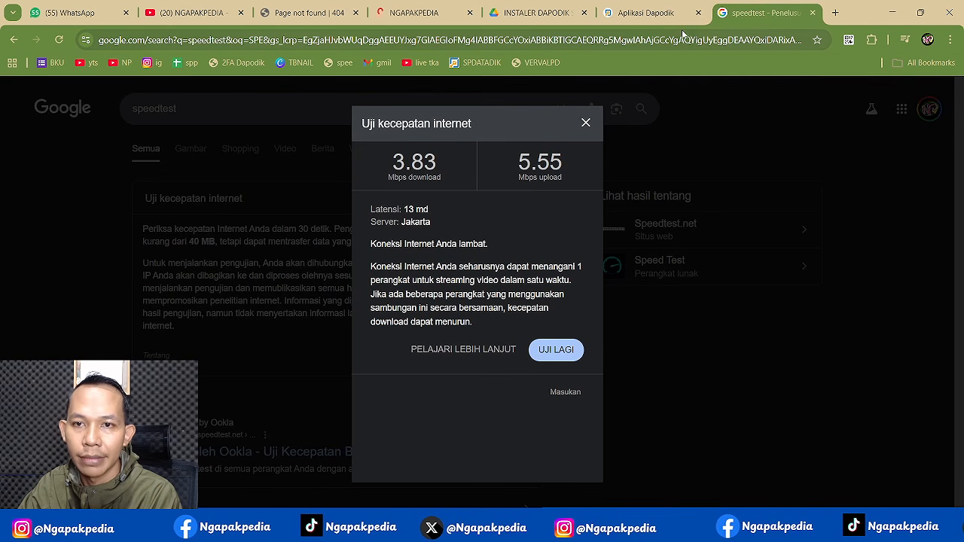
pyautogui.click(652, 14)
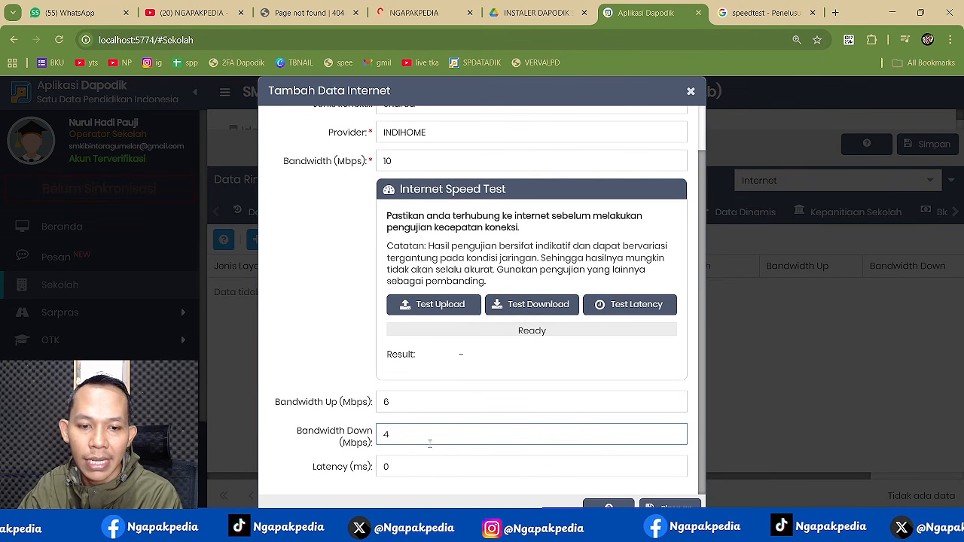
pyautogui.click(420, 464)
pyautogui.click(764, 13)
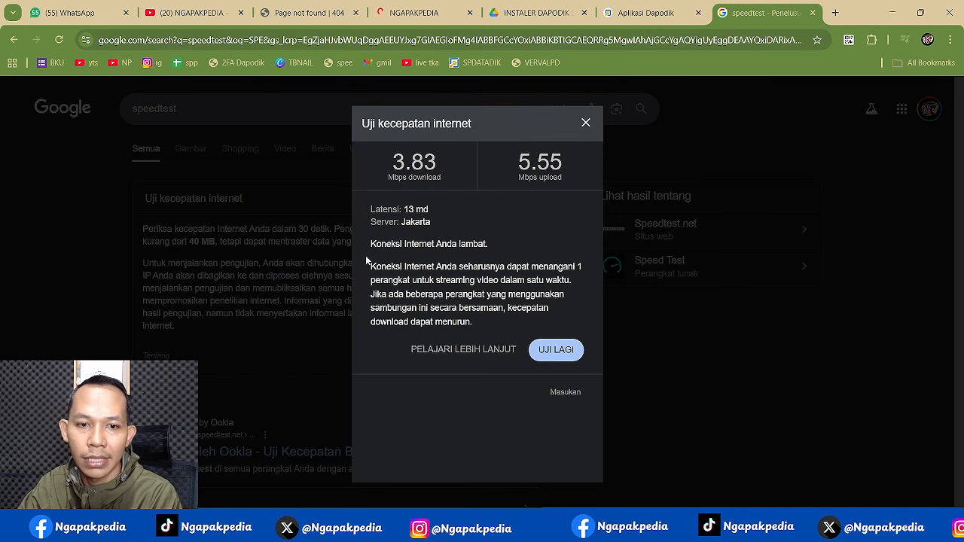
pyautogui.click(652, 14)
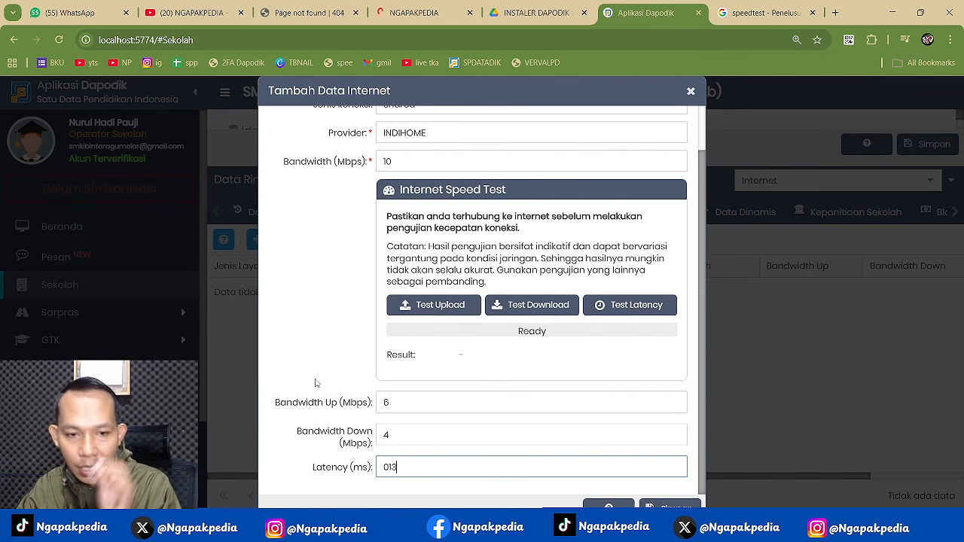
pyautogui.click(317, 345)
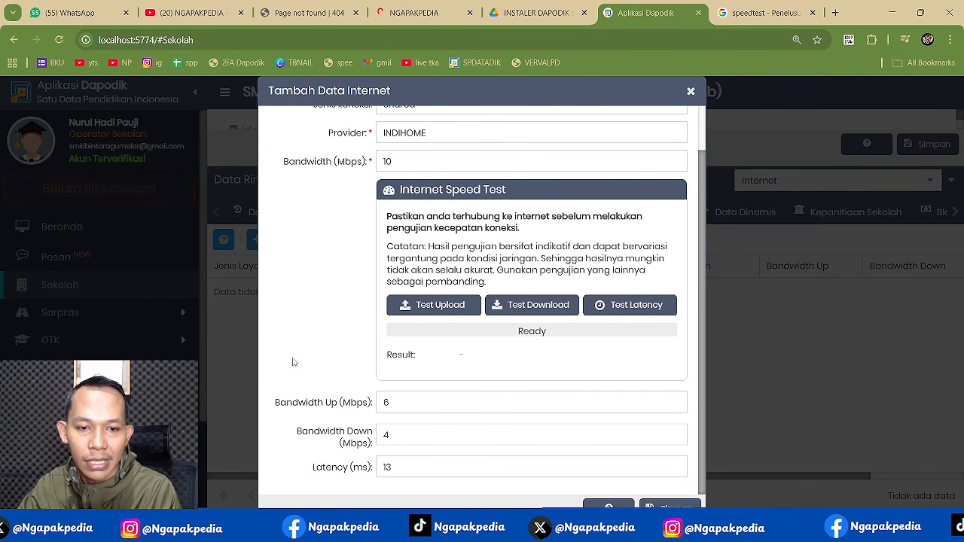
# - Zoom the page out so the form fits, and save the INDIHOME internet record
pyautogui.scroll(1, 324, 271)
pyautogui.scroll(-1, 322, 289)
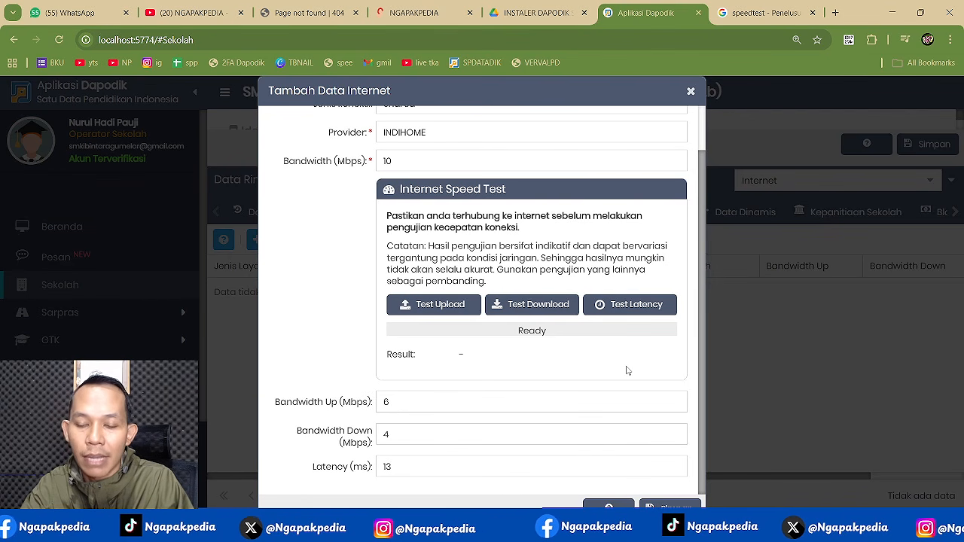
pyautogui.hotkey('ctrl', '-')
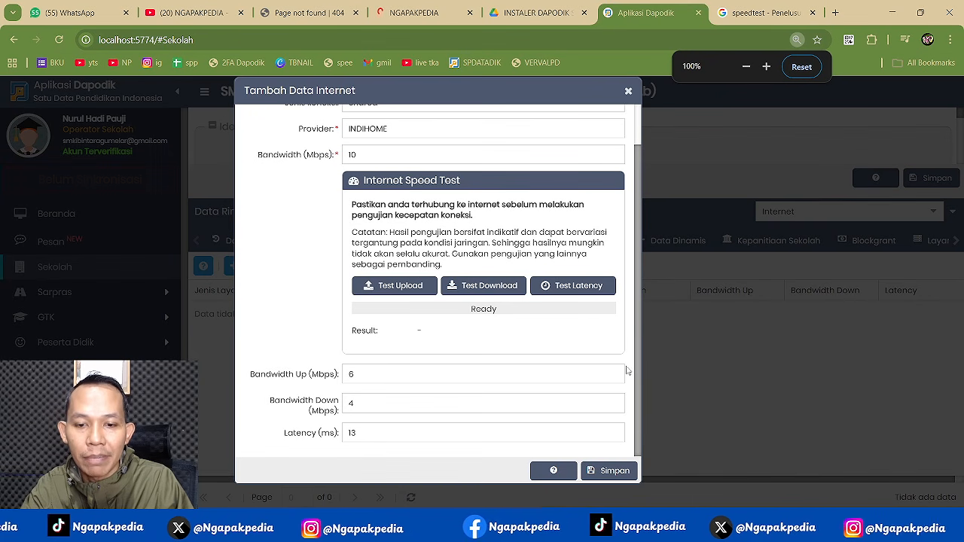
pyautogui.hotkey('ctrl', '+')
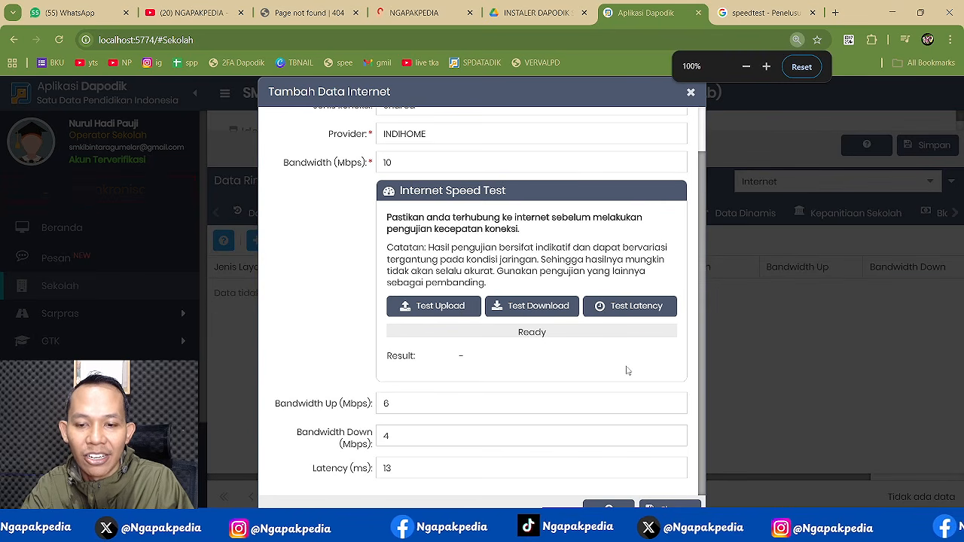
pyautogui.hotkey('ctrl', '-')
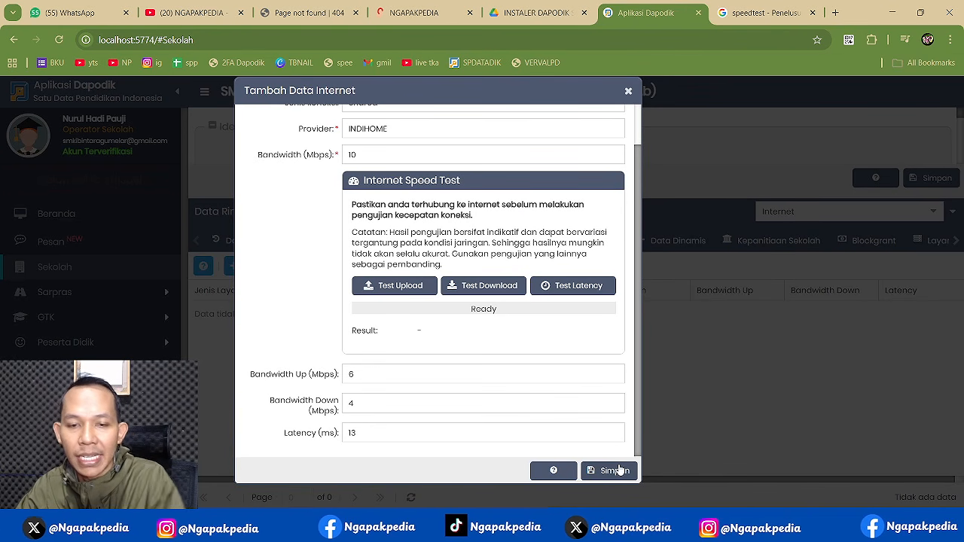
pyautogui.click(614, 471)
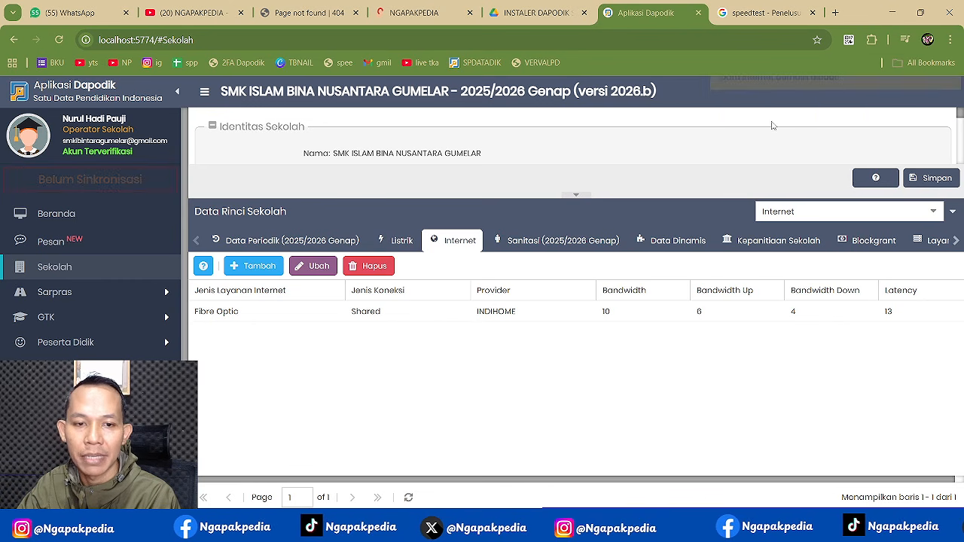
# - Start another internet record as Seluler Broadband with TELKOMSEL as the provider
pyautogui.click(265, 267)
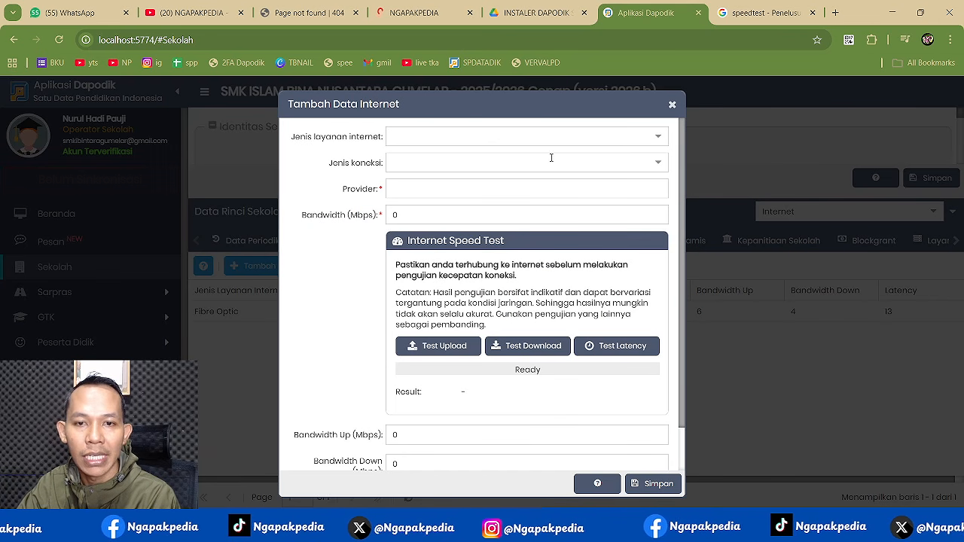
pyautogui.click(656, 137)
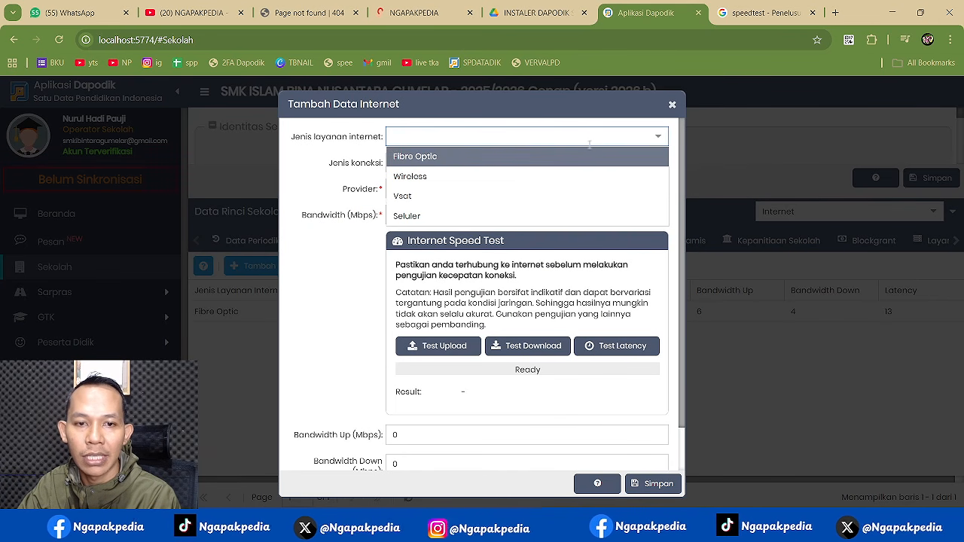
pyautogui.click(417, 215)
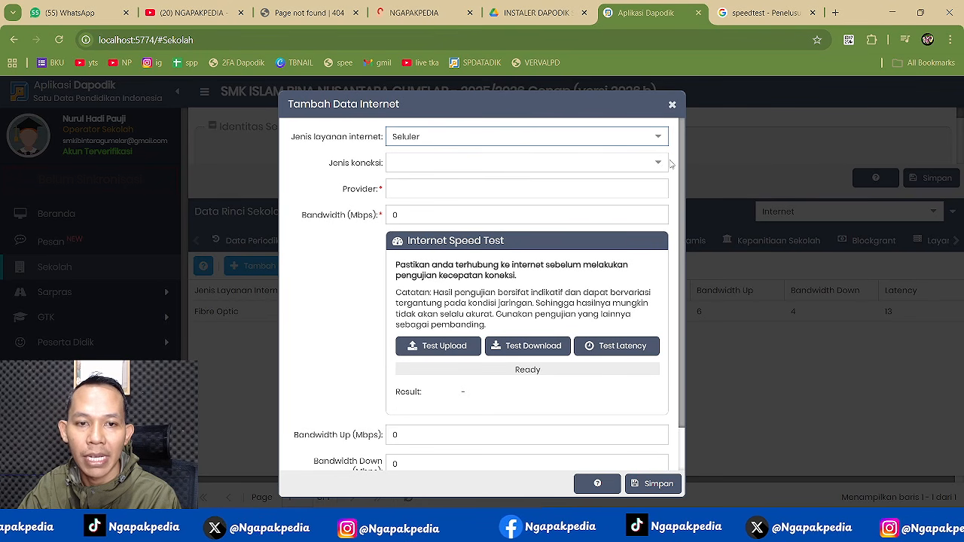
pyautogui.click(582, 161)
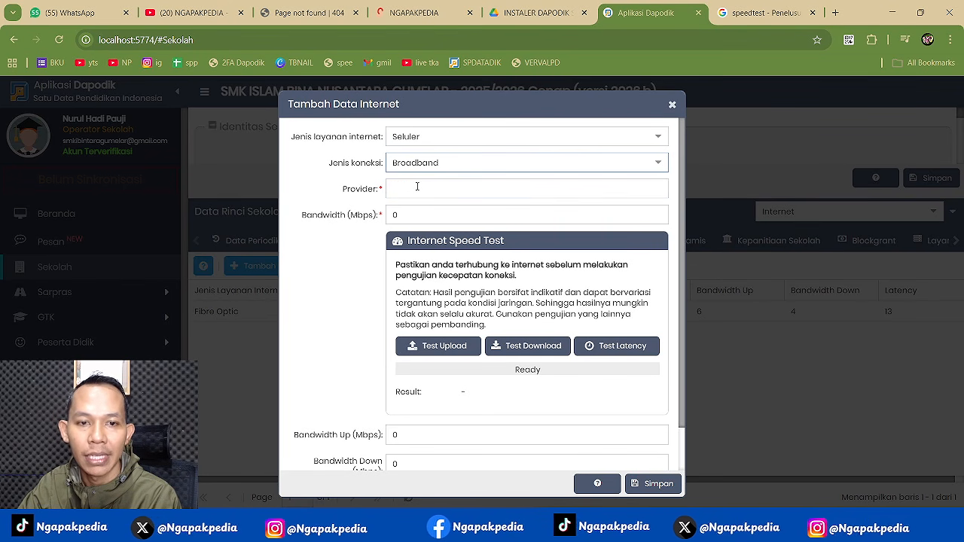
pyautogui.click(416, 186)
pyautogui.write('TELK')
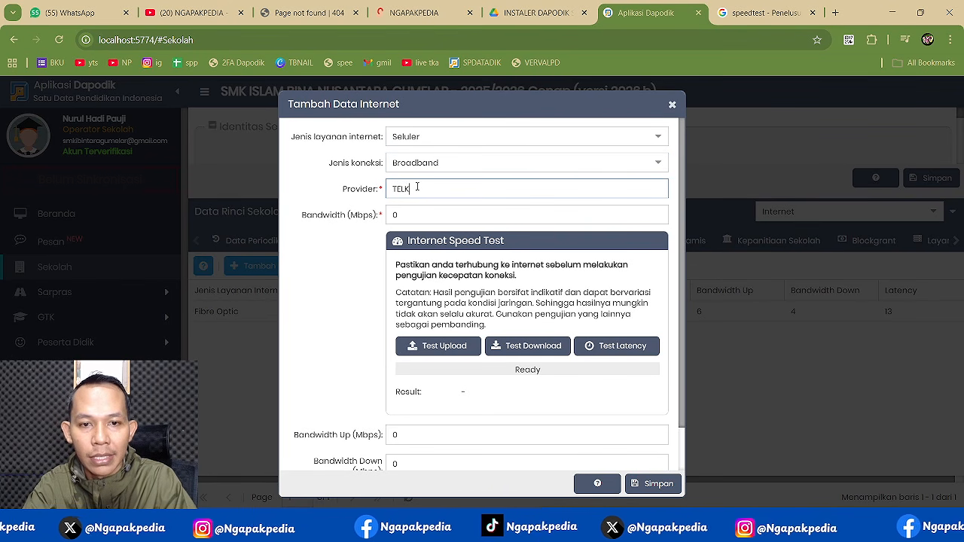
pyautogui.write('OMSEL')
pyautogui.press('Tab')
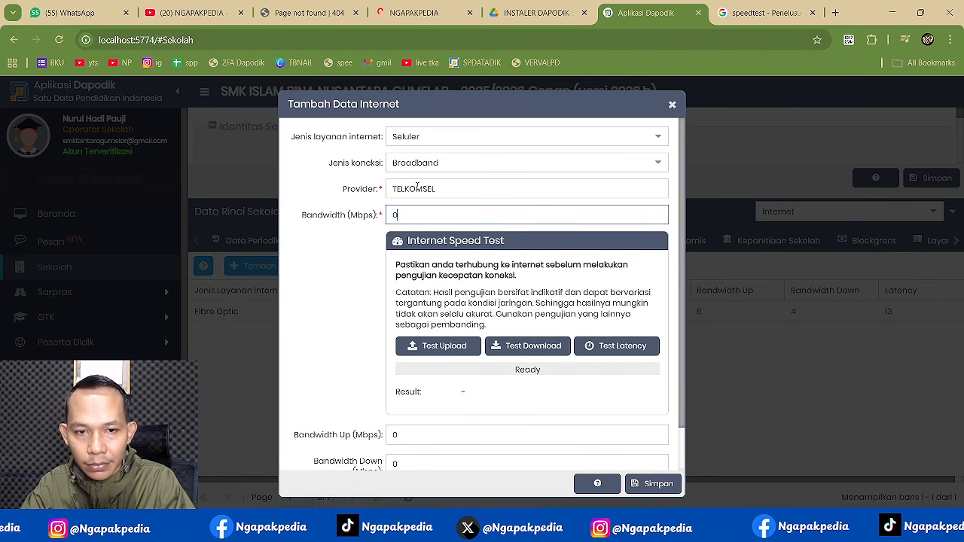
# - Enter 6 Mbps bandwidth, 3 Mbps up, 3 Mbps down and 13 ms latency, then save
pyautogui.write('6')
pyautogui.press('Tab')
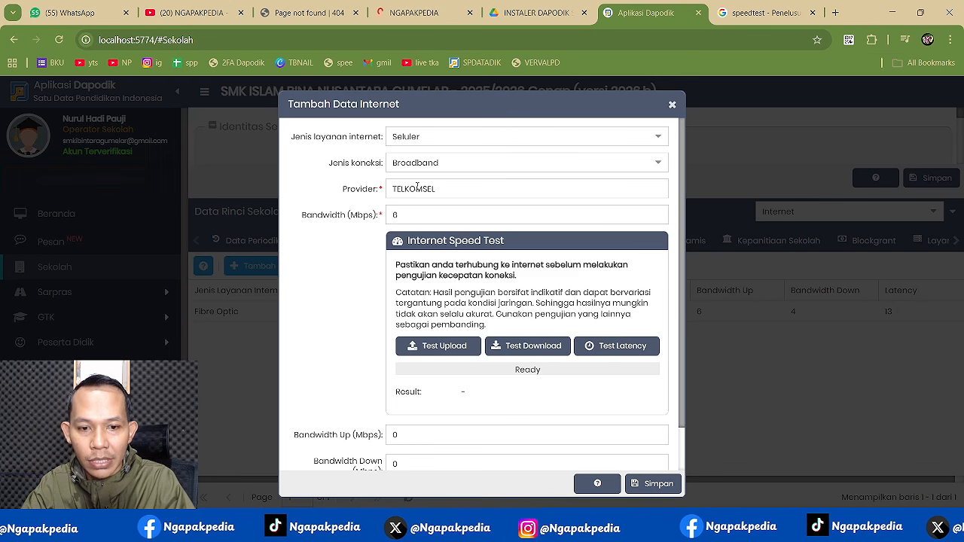
pyautogui.click(420, 427)
pyautogui.write('3')
pyautogui.press('Tab')
pyautogui.write('3')
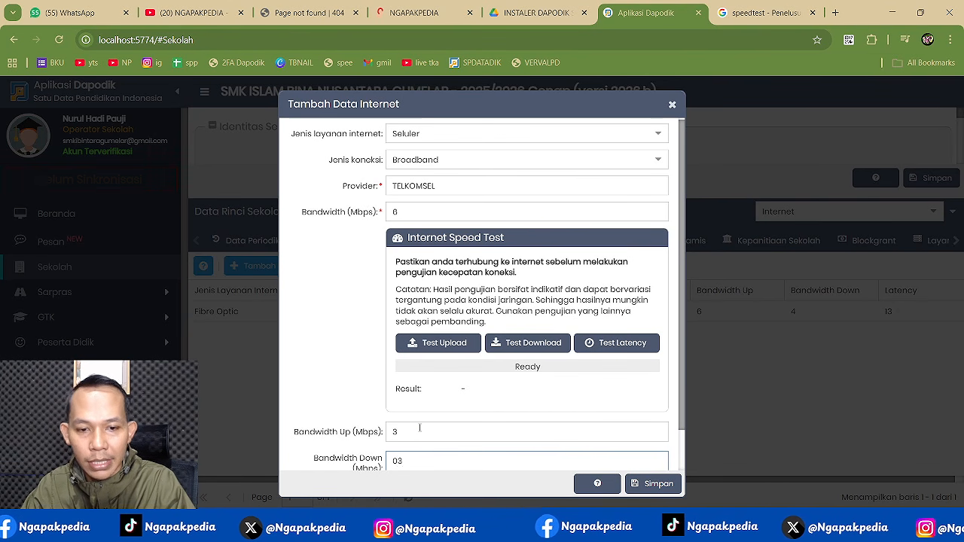
pyautogui.scroll(-1, 420, 427)
pyautogui.press('Tab')
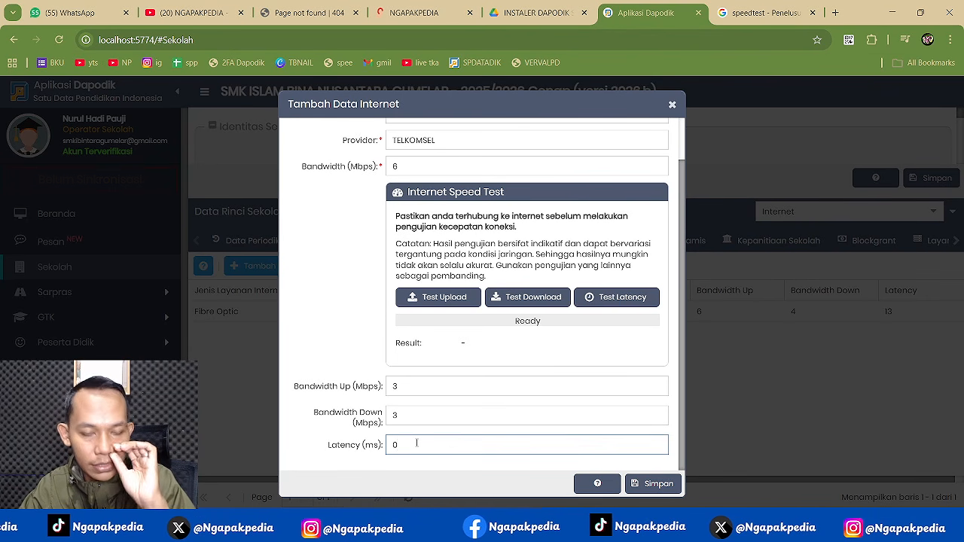
pyautogui.write('13')
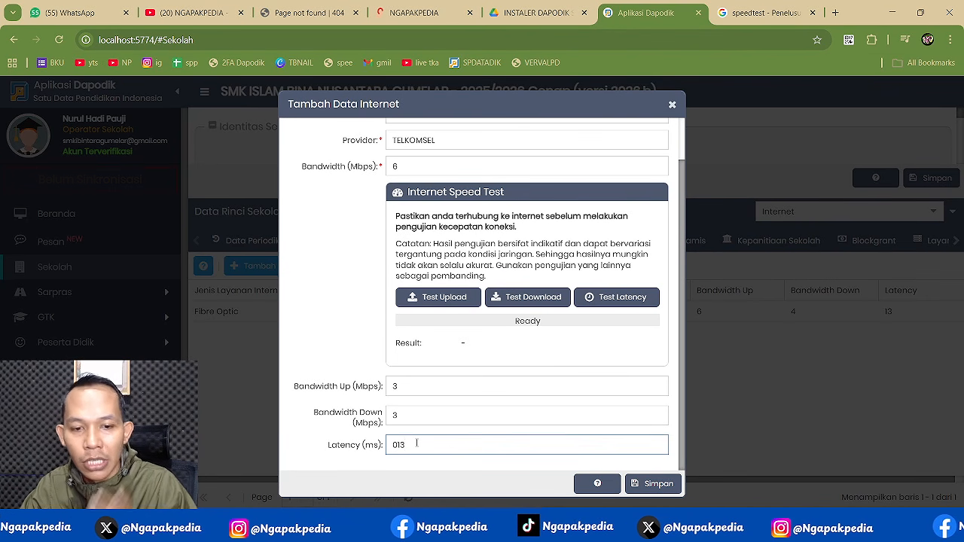
pyautogui.click(342, 351)
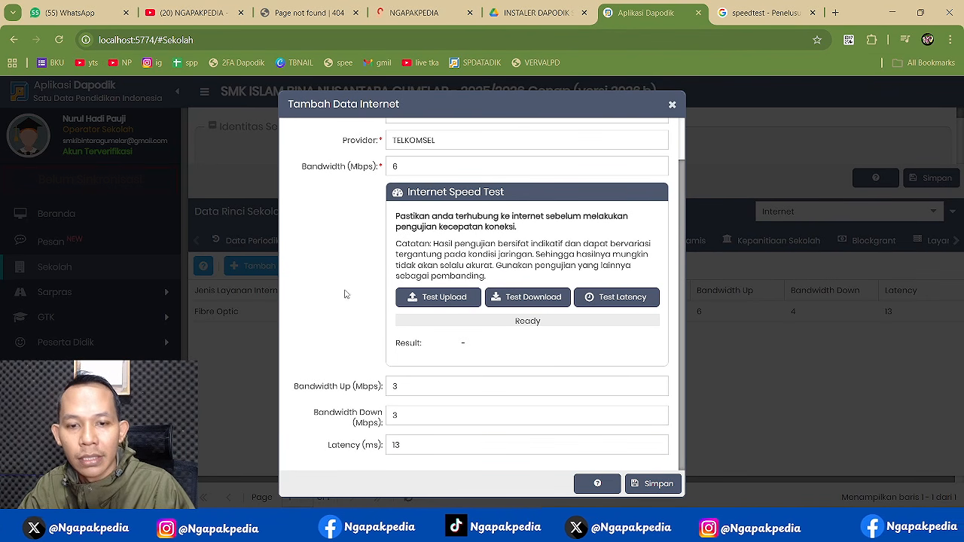
pyautogui.click(654, 483)
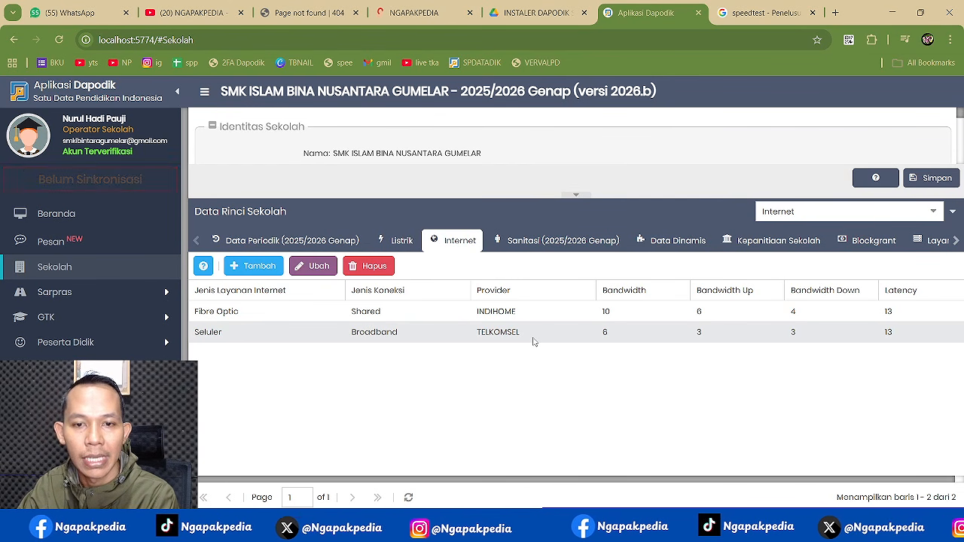
pyautogui.click(532, 338)
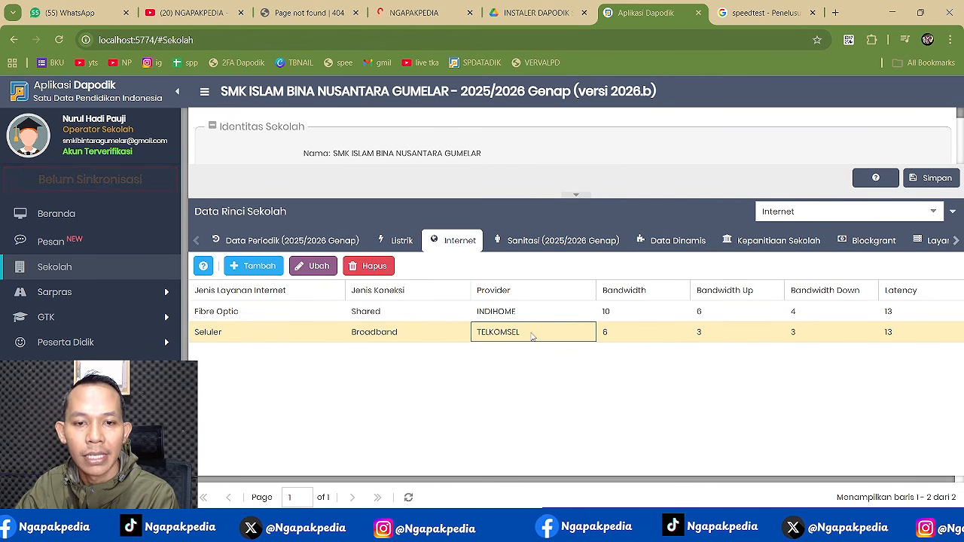
# - Set water source to Pompa and drinking water to Disediakan oleh siswa; clean water always sufficient
pyautogui.click(530, 246)
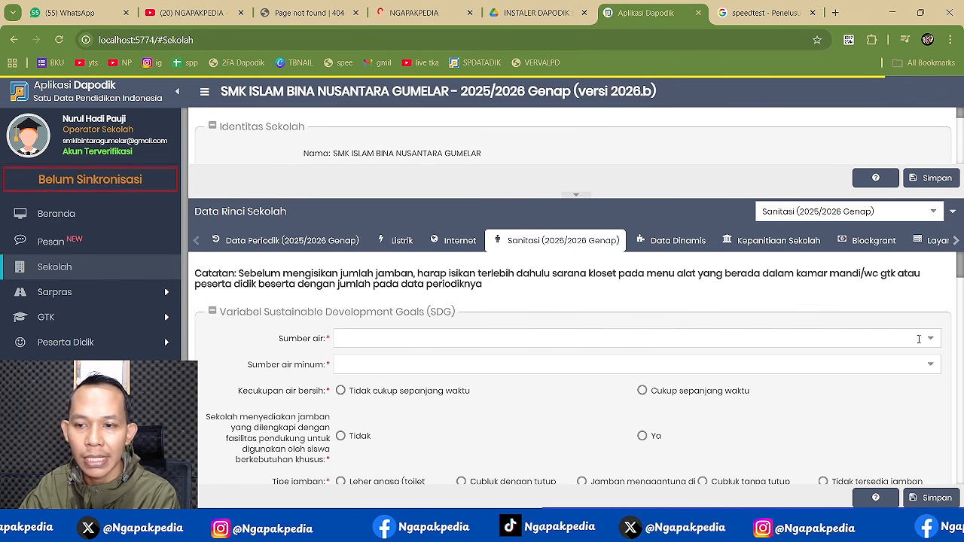
pyautogui.click(929, 341)
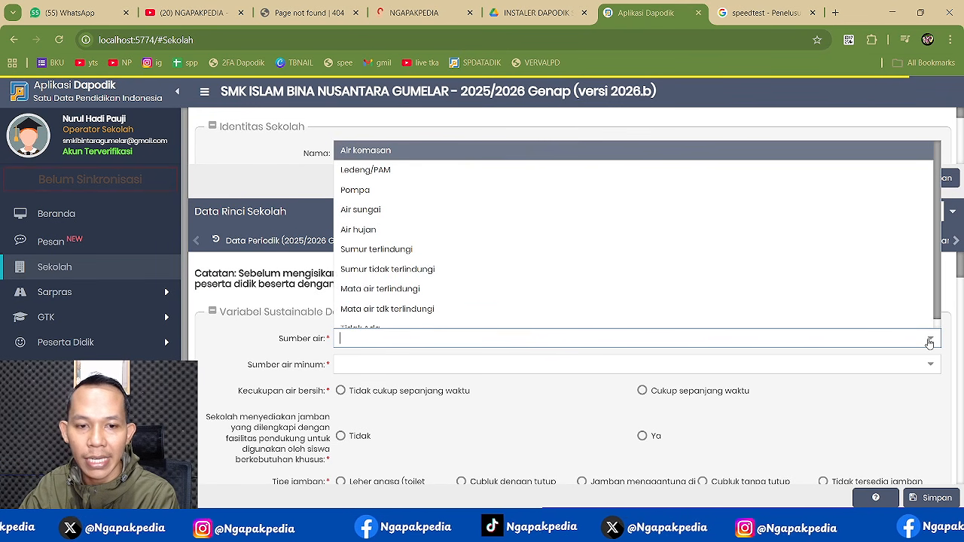
pyautogui.click(383, 194)
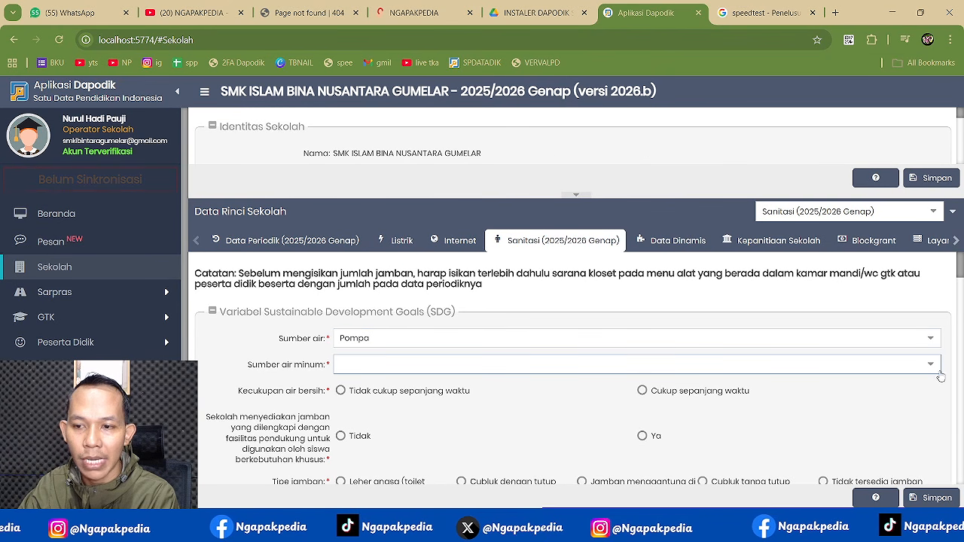
pyautogui.click(932, 368)
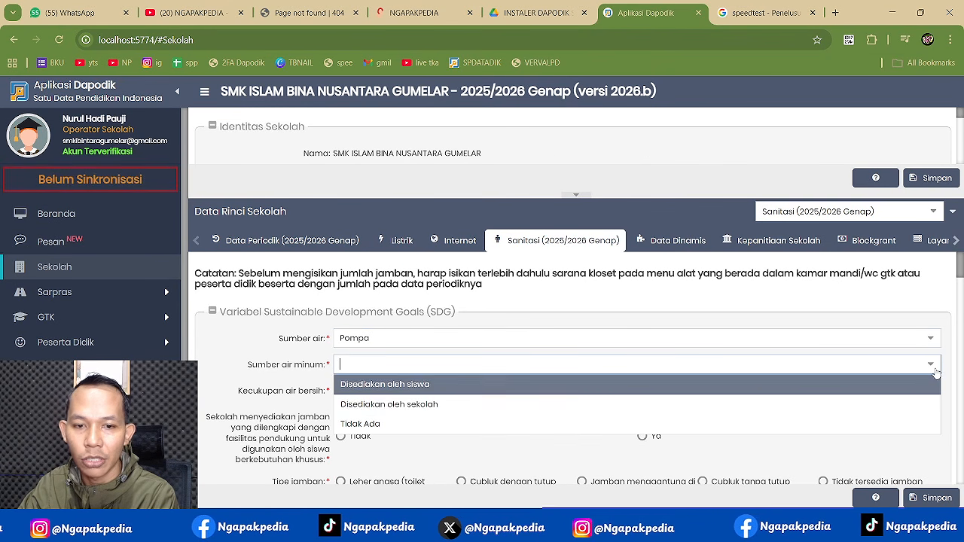
pyautogui.click(414, 385)
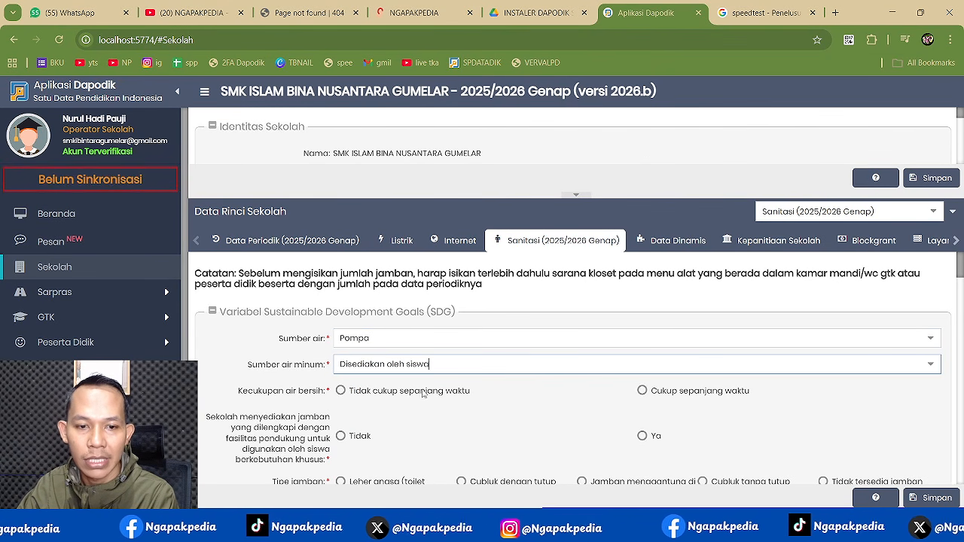
pyautogui.click(642, 391)
# - Answer the soap and running water item and set toilet wastewater to drain to a gutter or river
pyautogui.scroll(-2, 575, 396)
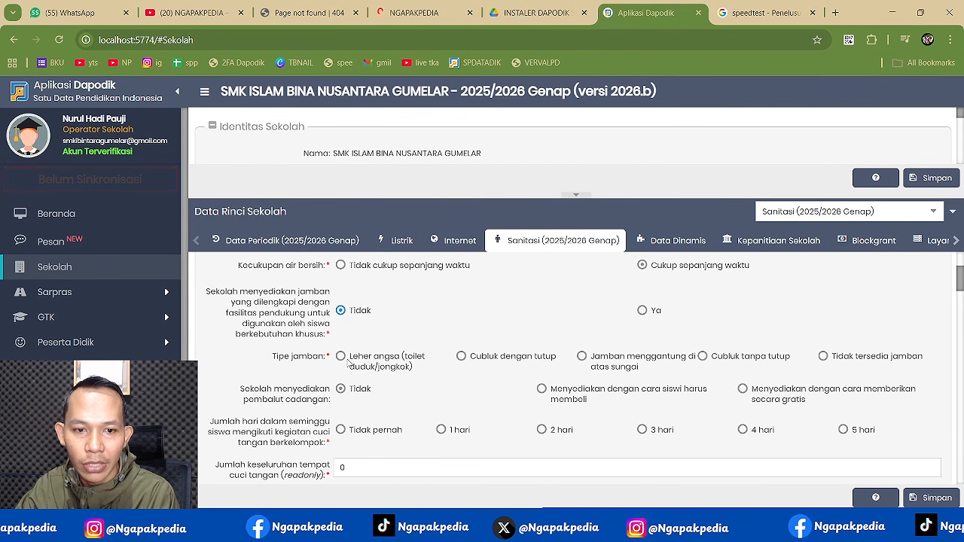
pyautogui.scroll(-1, 461, 378)
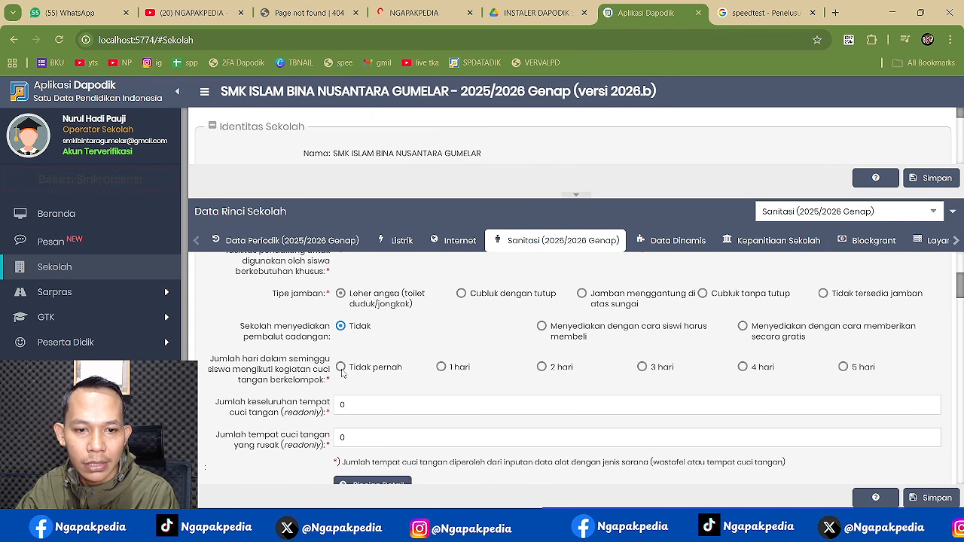
pyautogui.scroll(-1, 399, 375)
pyautogui.click(372, 346)
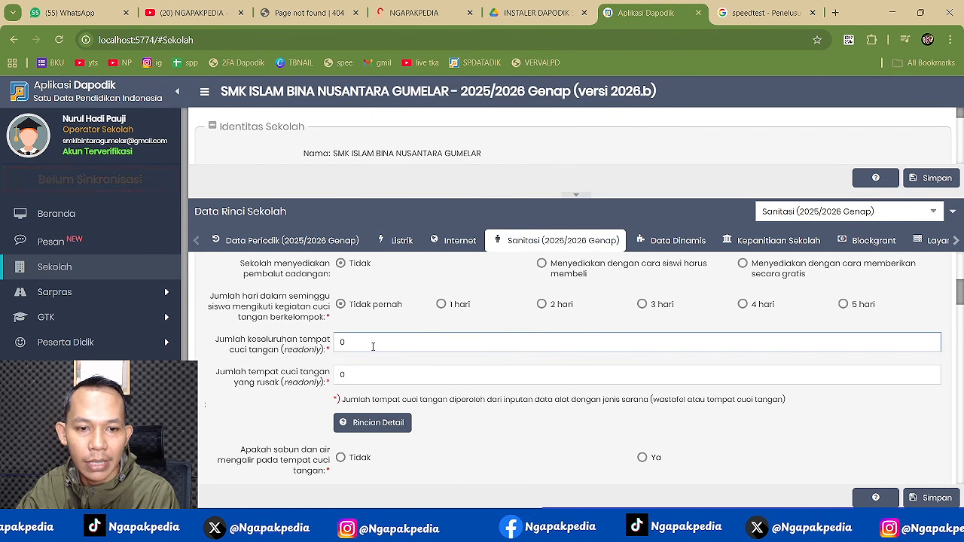
pyautogui.scroll(-1, 418, 385)
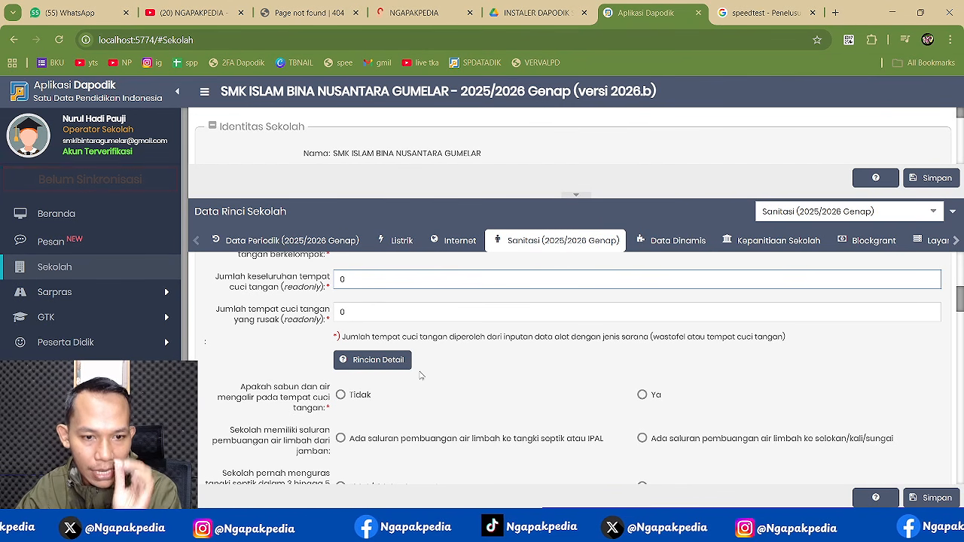
pyautogui.click(341, 396)
pyautogui.scroll(-1, 727, 388)
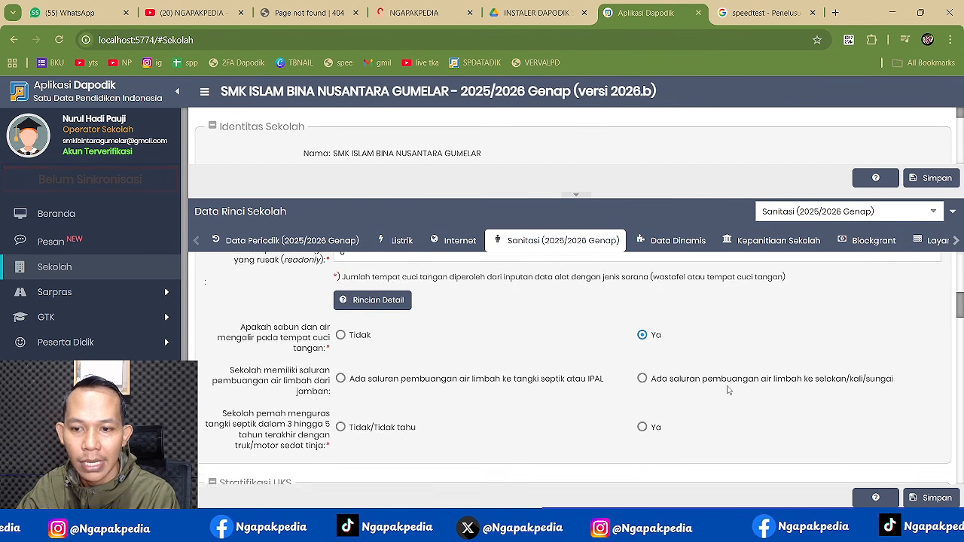
pyautogui.click(642, 376)
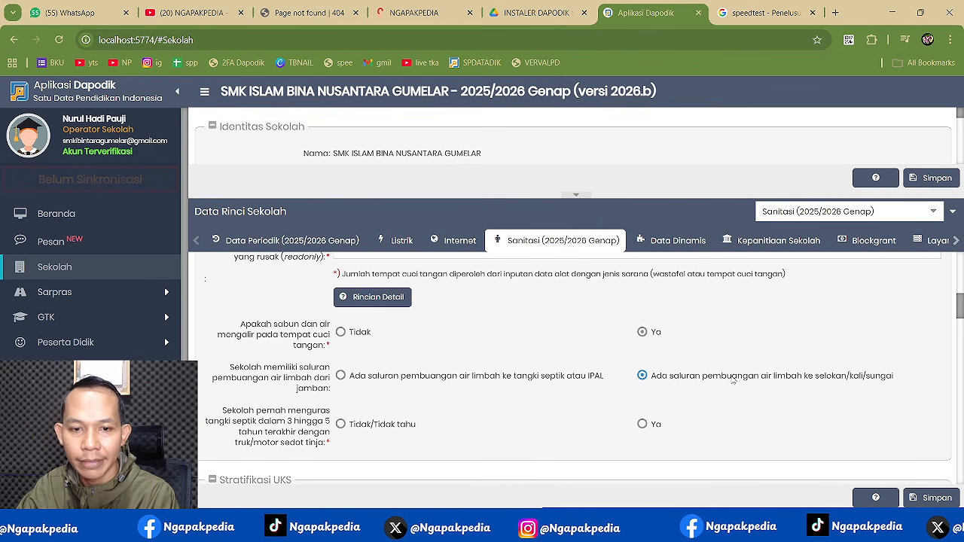
# - Answer Ya for covered bins in girls' toilets and Ya for Ayo minum air KIE by teachers
pyautogui.scroll(-1, 732, 380)
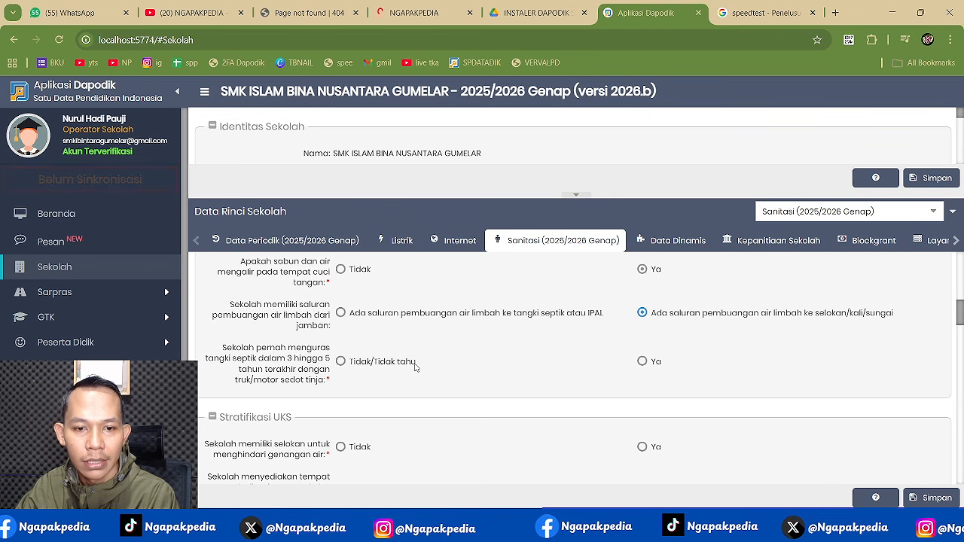
pyautogui.scroll(-2, 510, 362)
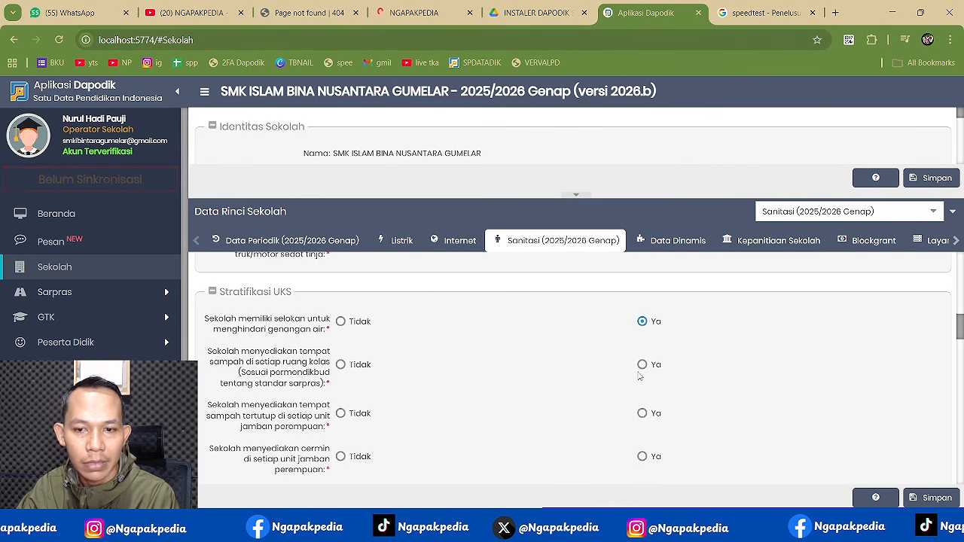
pyautogui.click(642, 414)
pyautogui.scroll(-2, 693, 391)
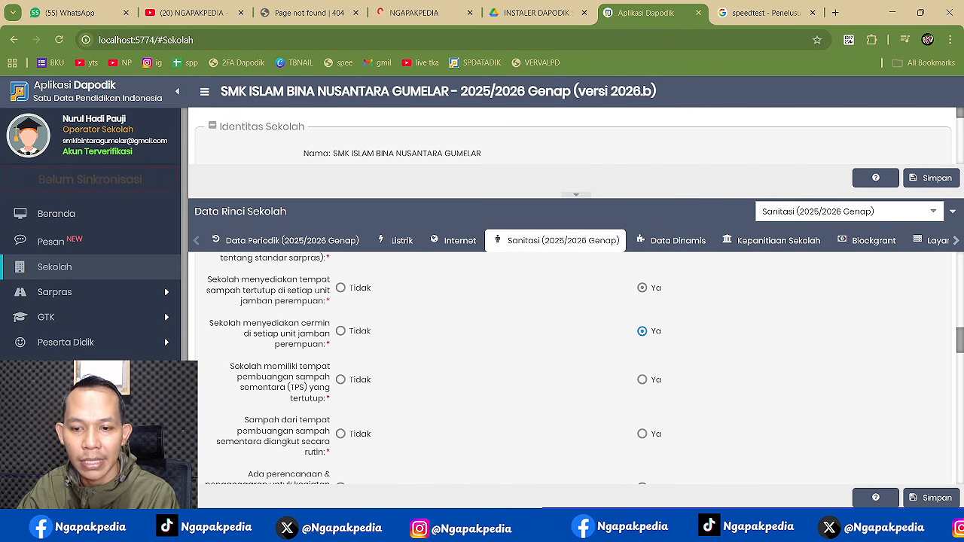
pyautogui.moveTo(709, 527)
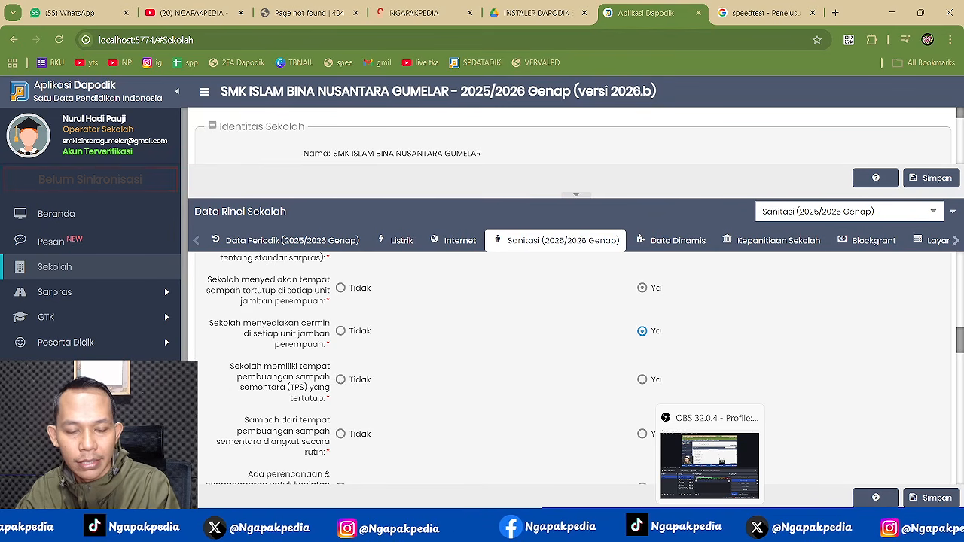
pyautogui.click(709, 463)
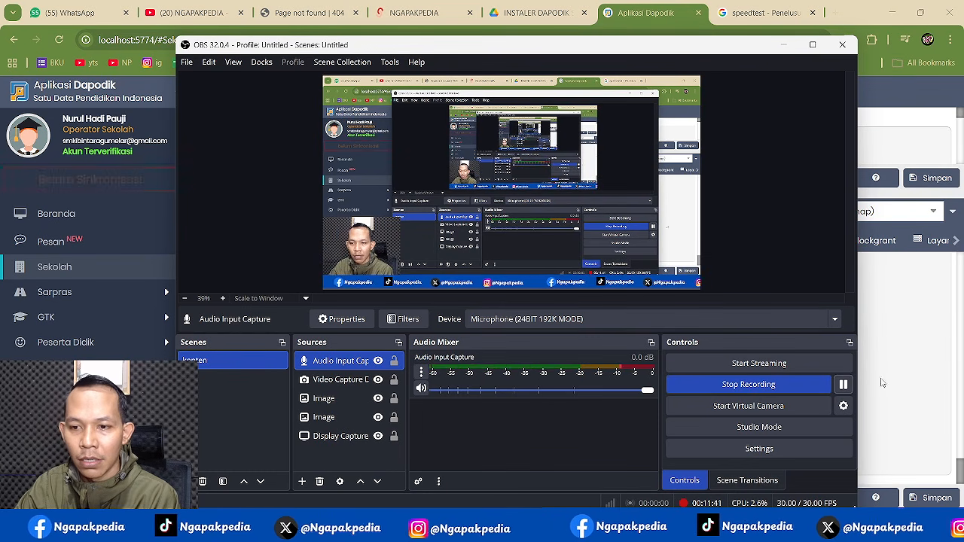
pyautogui.click(885, 382)
pyautogui.scroll(-1, 557, 384)
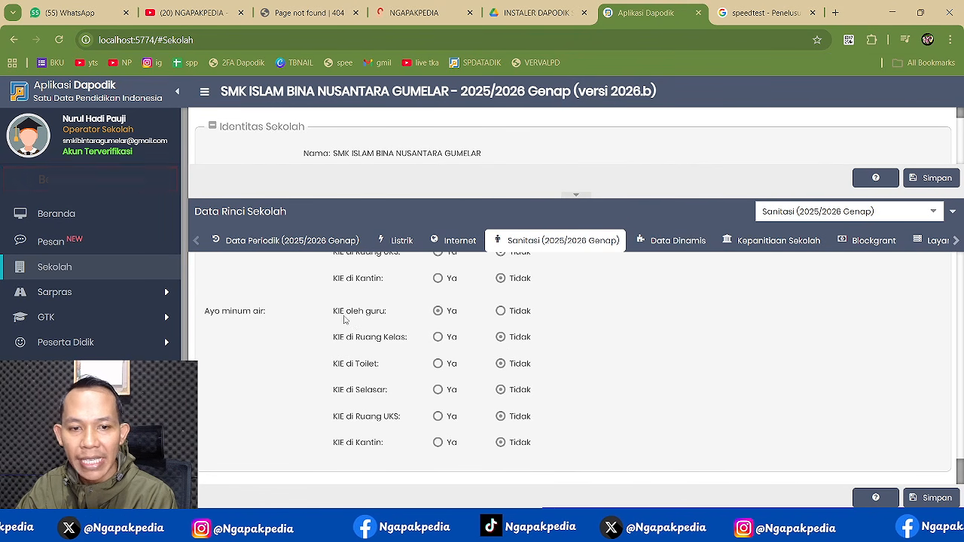
# - Look through the Sanitasi guide, save the sanitation data, and view the Validasi results
pyautogui.click(874, 498)
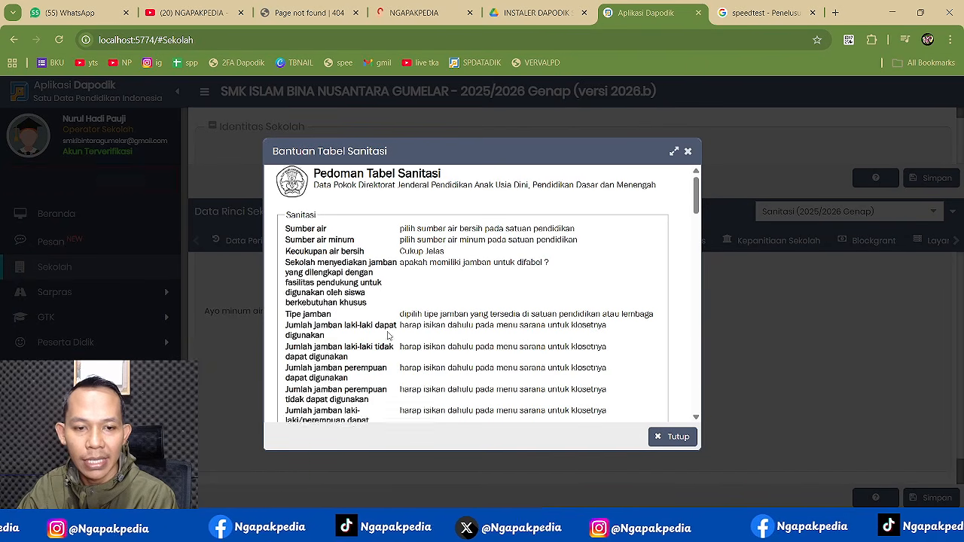
pyautogui.scroll(-5, 338, 369)
pyautogui.scroll(-10, 338, 369)
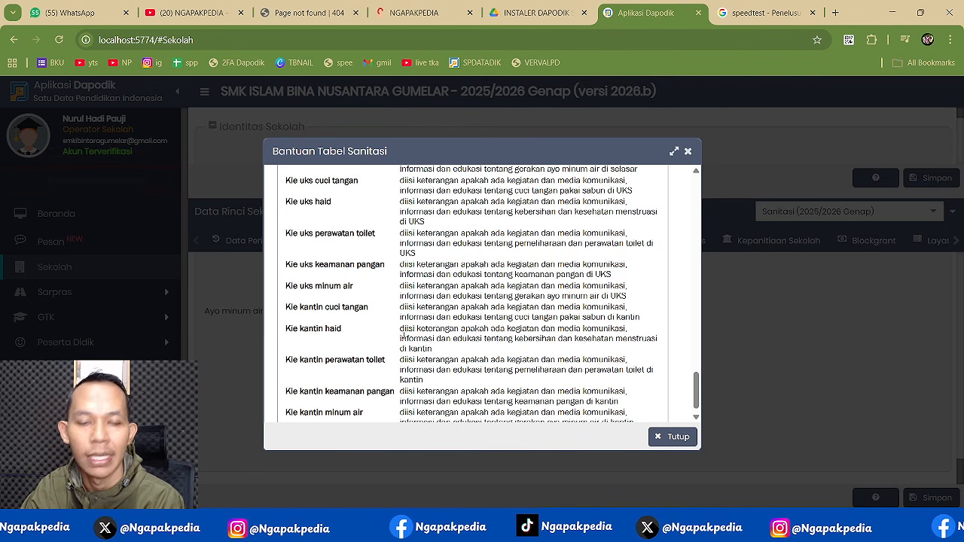
pyautogui.scroll(10, 510, 198)
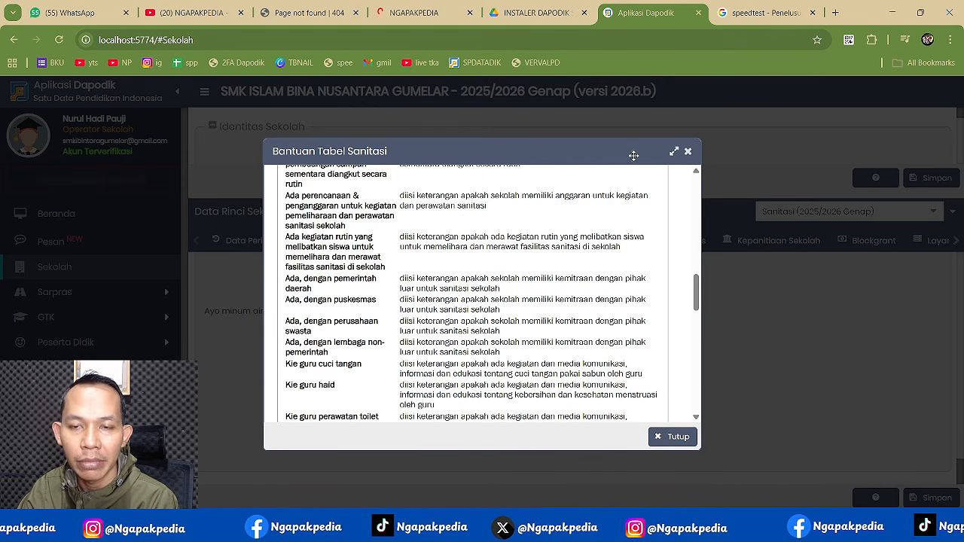
pyautogui.click(685, 152)
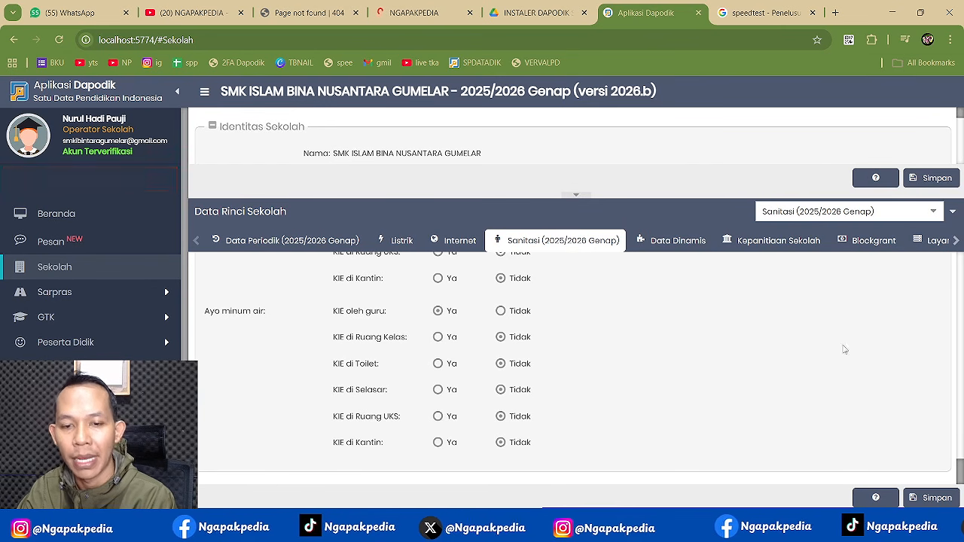
pyautogui.click(926, 498)
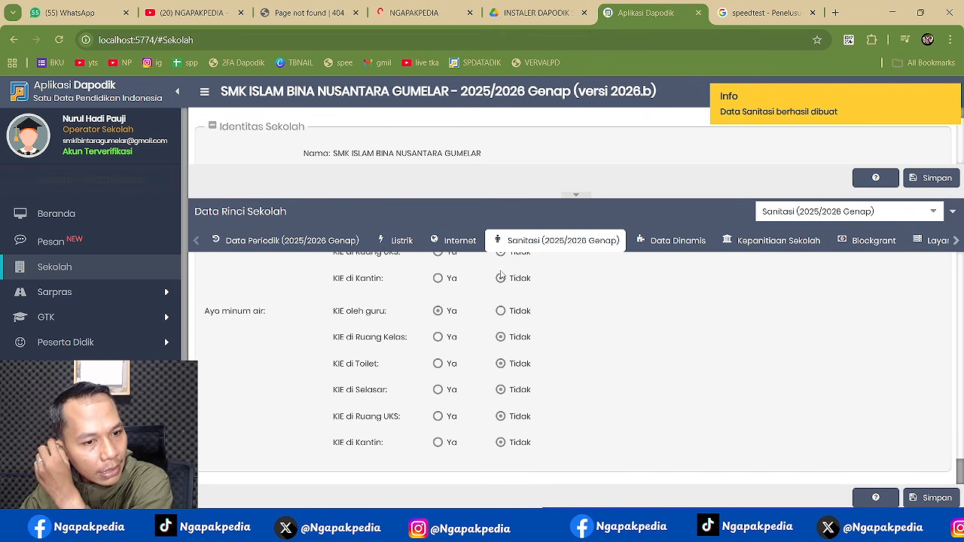
pyautogui.click(65, 442)
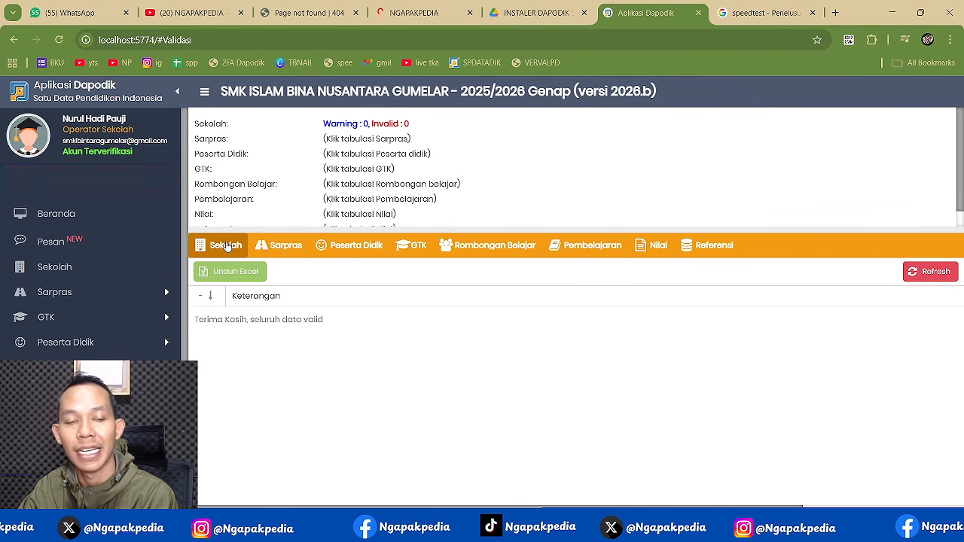
# - Check the Sarpras validation's 106 invalids and select the Tanah record under Tanah & Bangunan
pyautogui.click(292, 246)
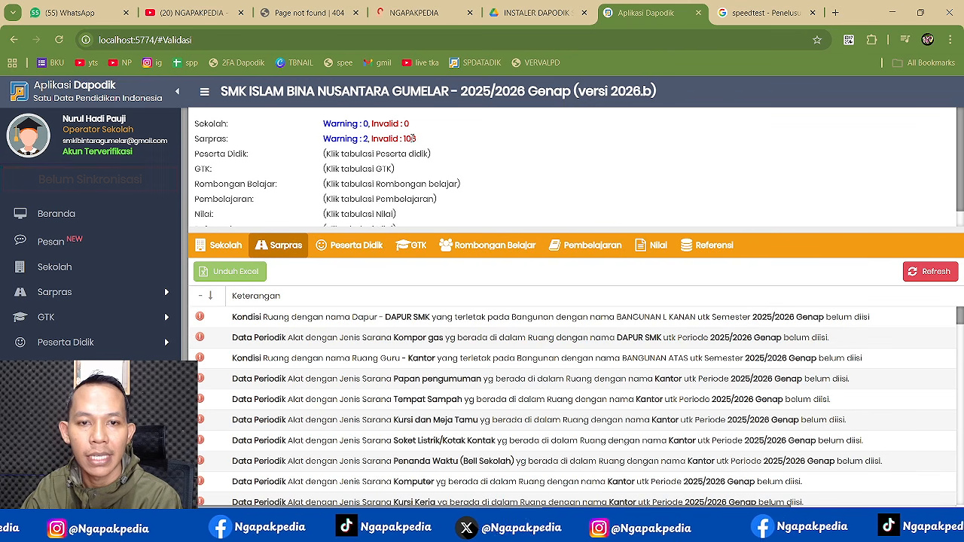
pyautogui.doubleClick(410, 139)
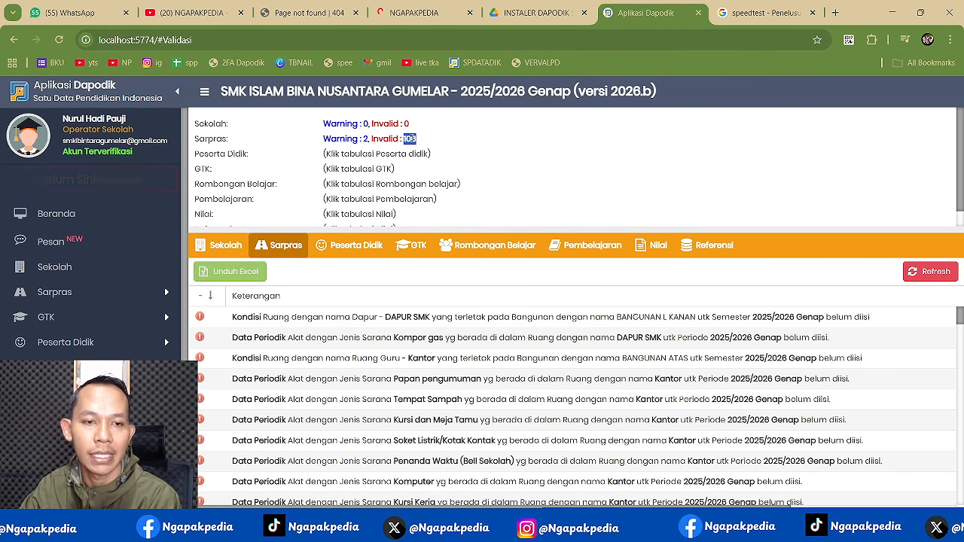
pyautogui.click(89, 292)
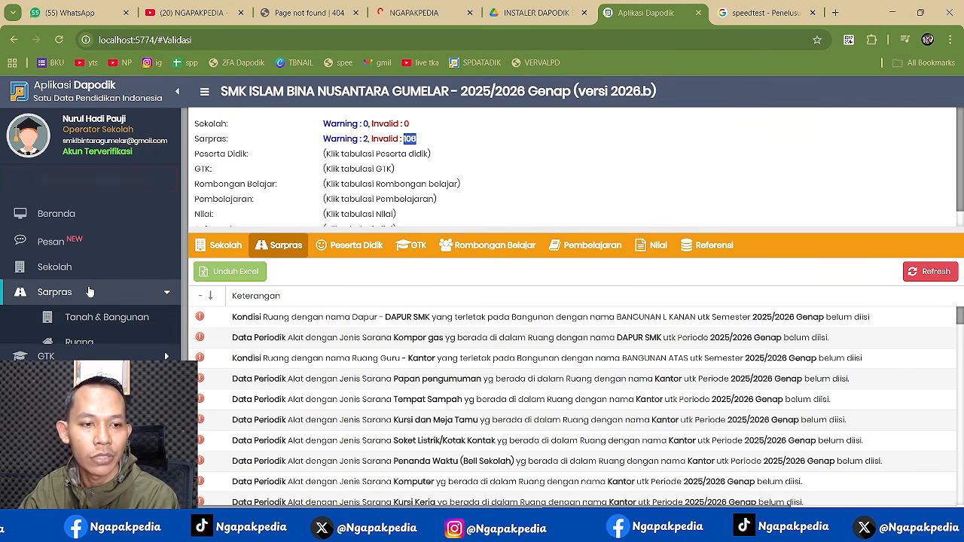
pyautogui.click(93, 318)
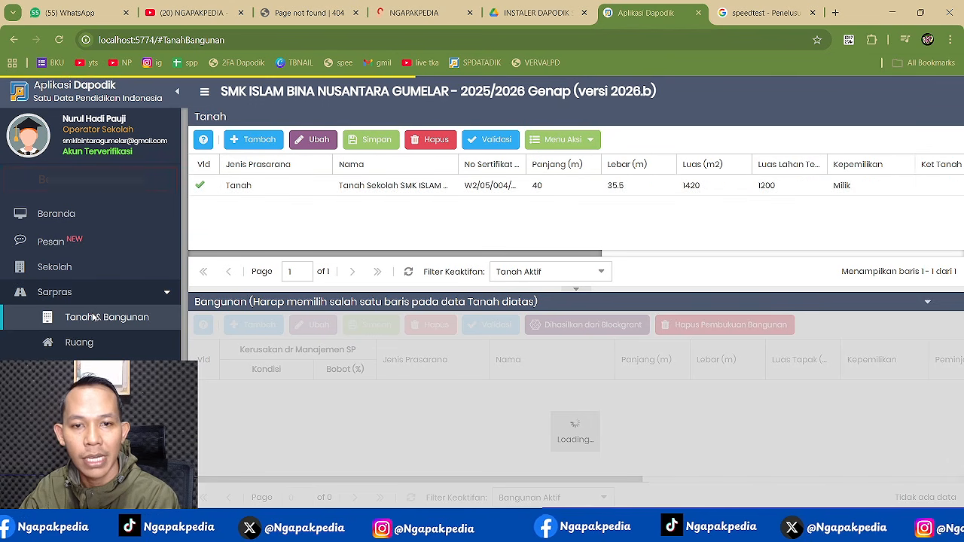
pyautogui.click(390, 185)
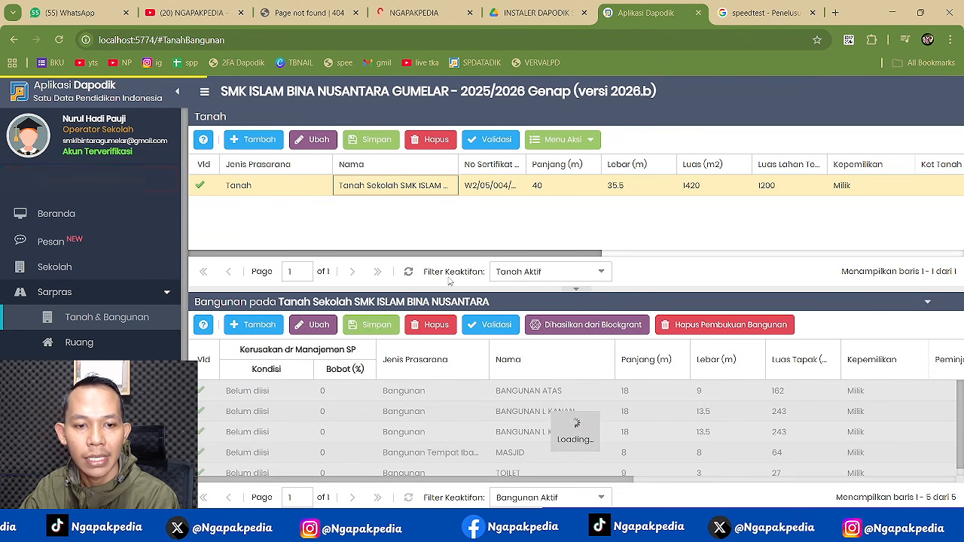
# - Copy last semester's periodic data for the land via Salin Data Periodik, and zoom out to 90%
pyautogui.click(571, 141)
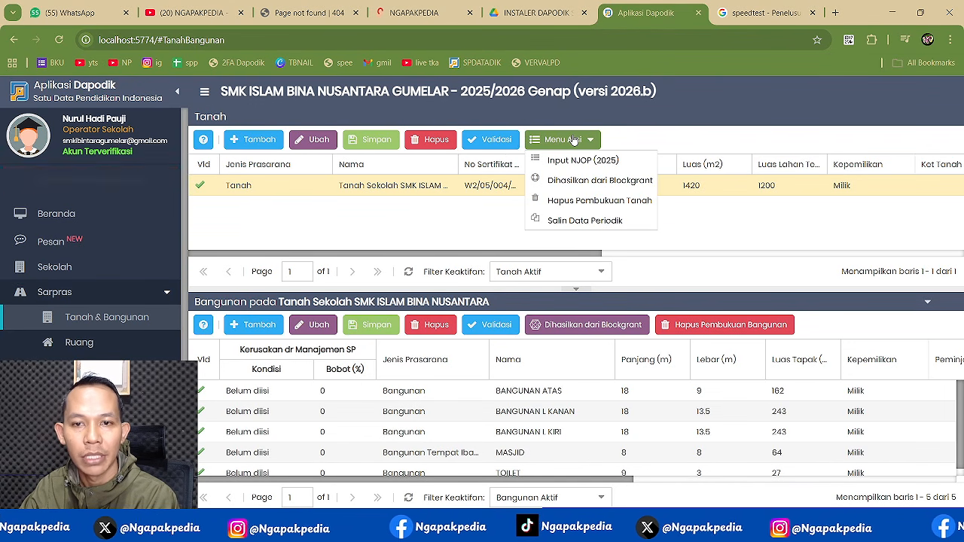
pyautogui.click(581, 220)
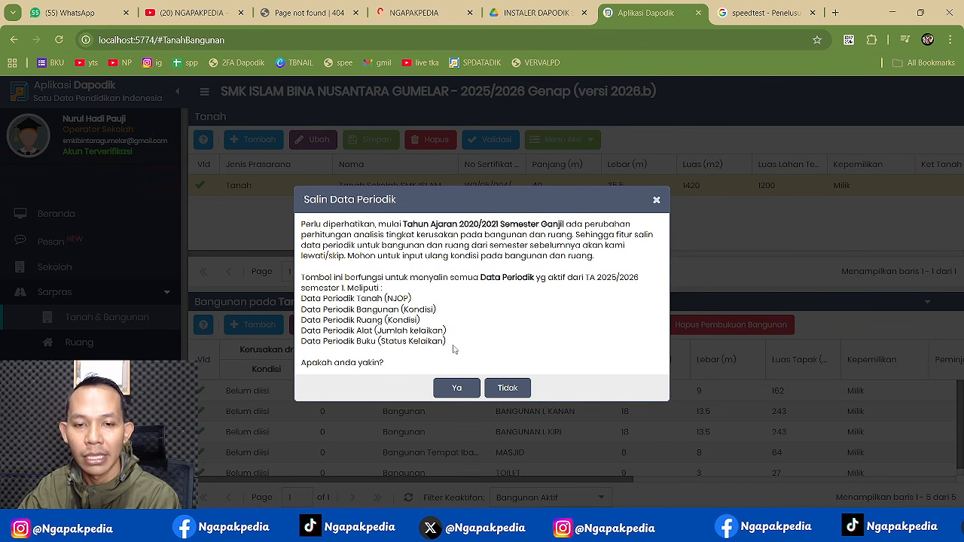
pyautogui.click(457, 388)
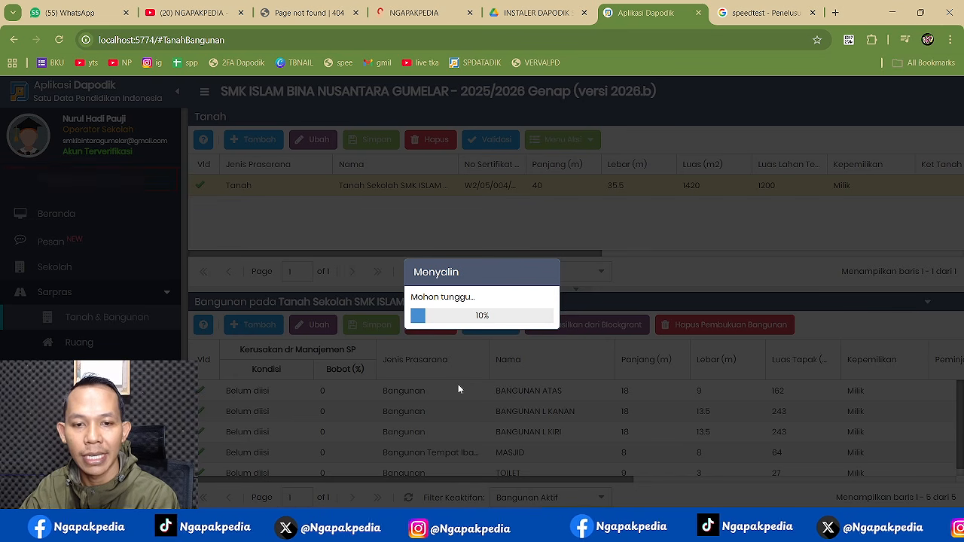
pyautogui.click(485, 340)
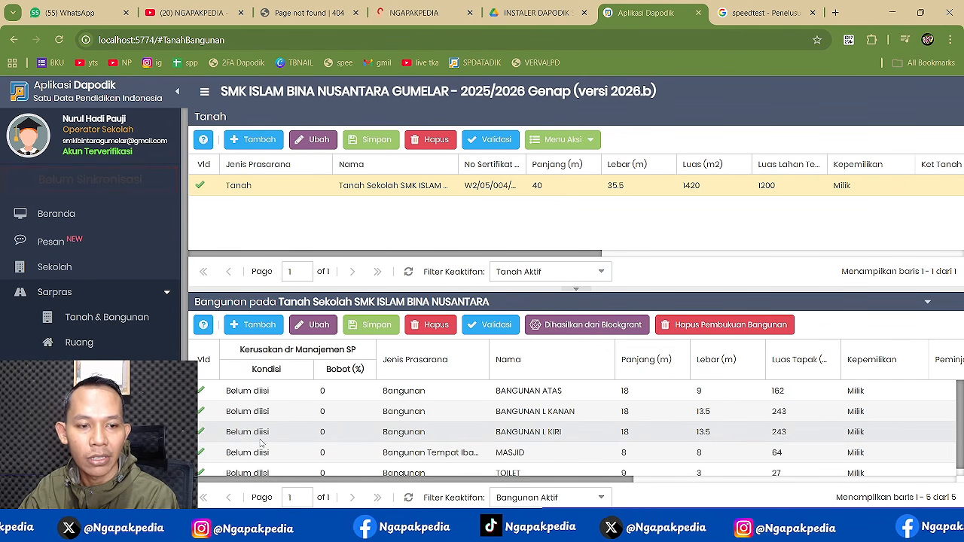
pyautogui.scroll(-2, 91, 225)
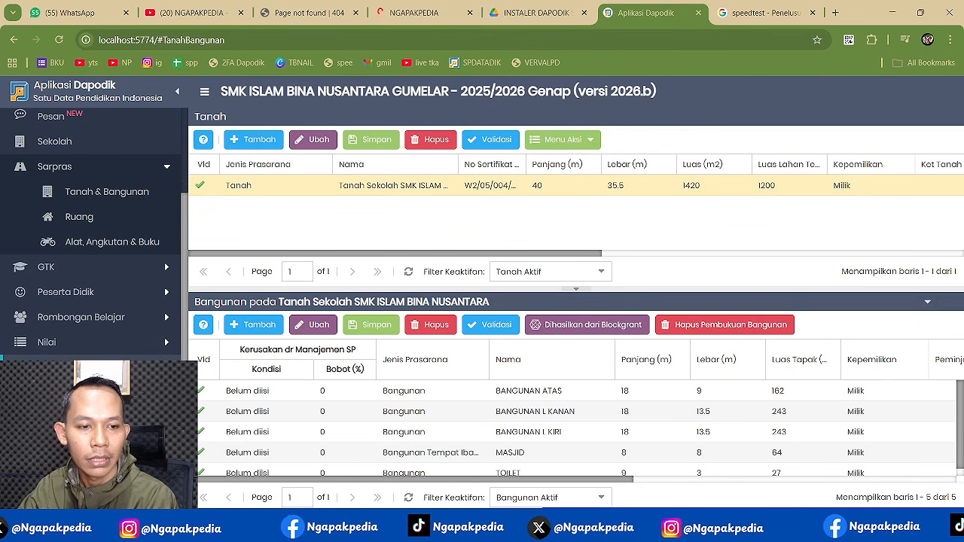
pyautogui.hotkey('ctrl', '-')
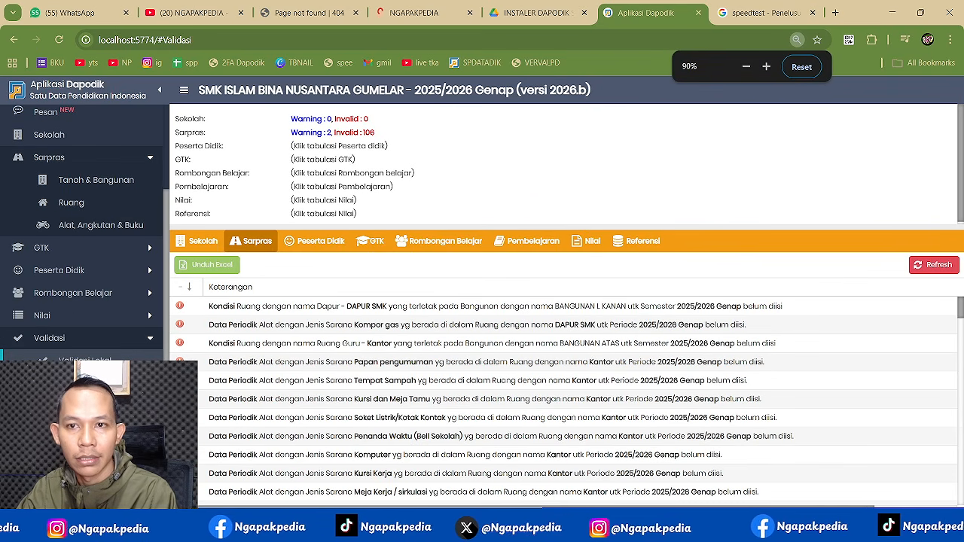
# - Rerun validation, open the TOILET building's edit form, close it unchanged, and return to Validasi
pyautogui.click(930, 268)
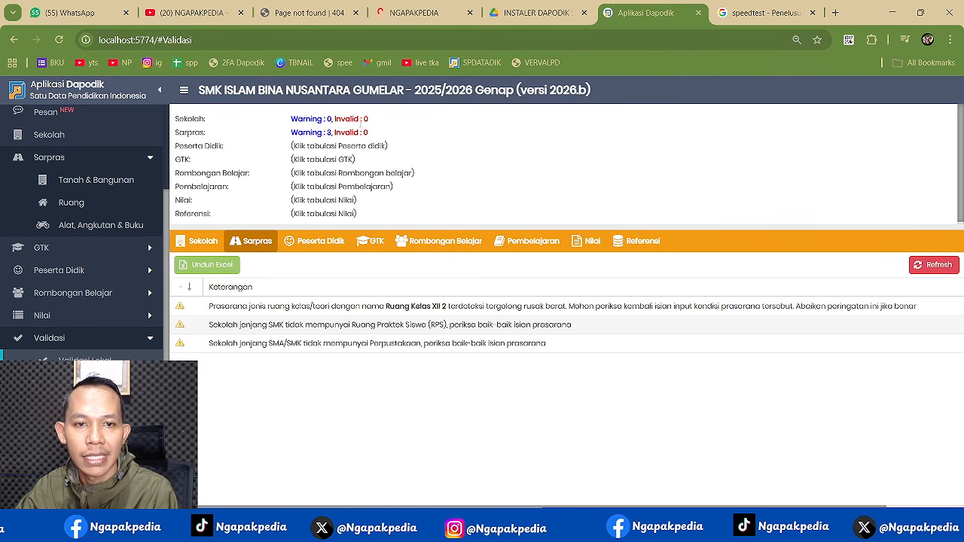
pyautogui.click(119, 181)
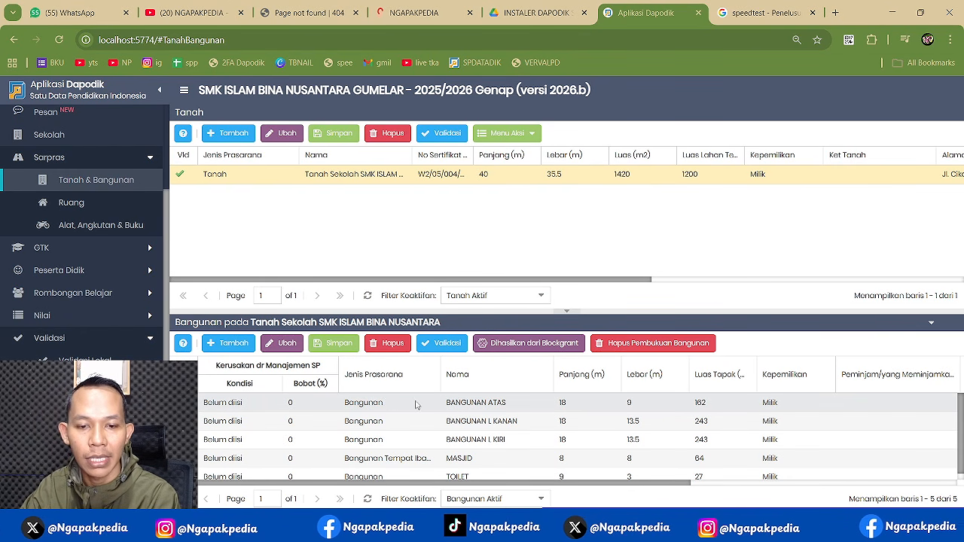
pyautogui.click(450, 474)
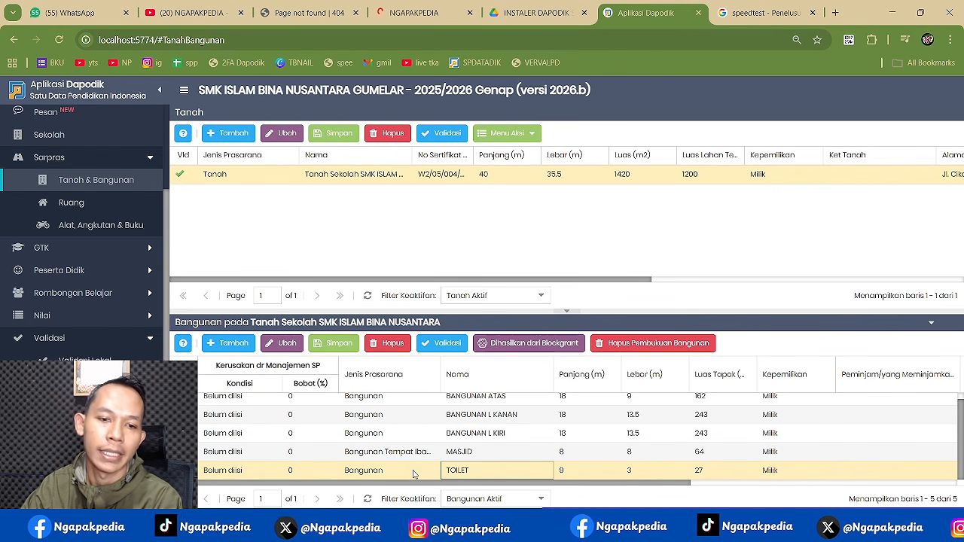
pyautogui.click(290, 348)
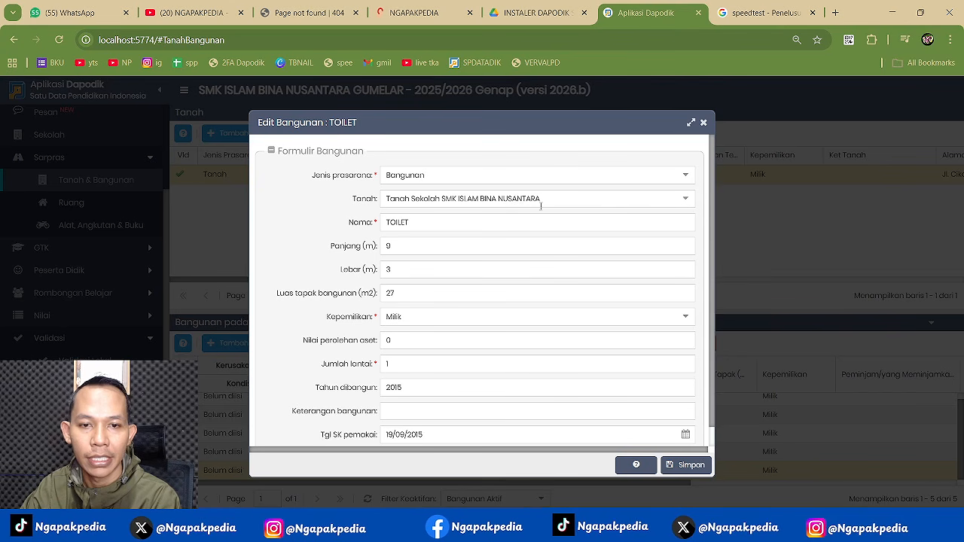
pyautogui.click(703, 121)
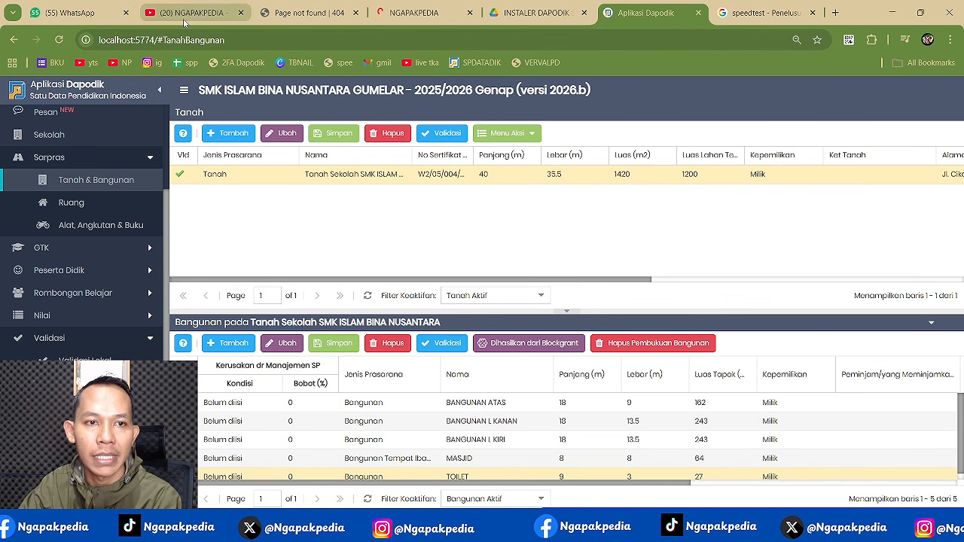
pyautogui.moveTo(184, 23)
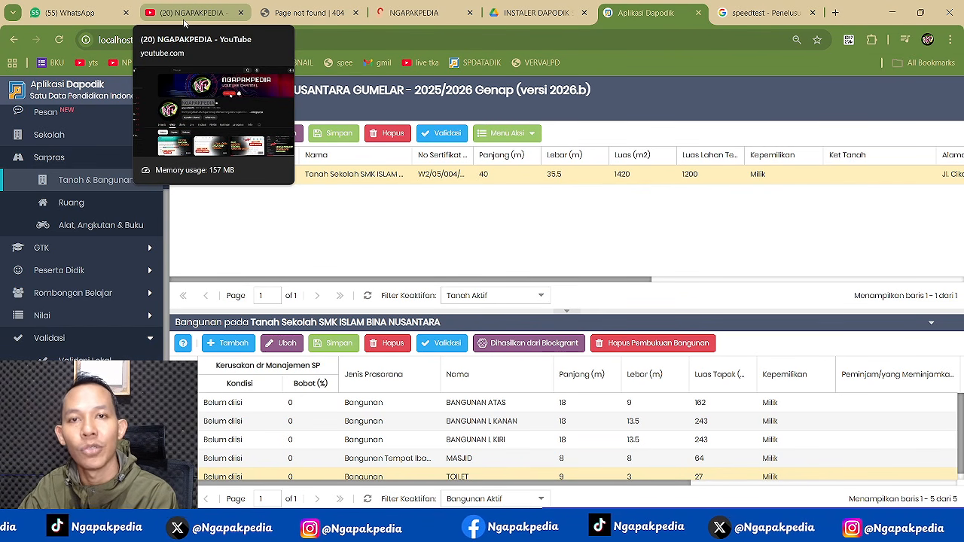
pyautogui.click(109, 359)
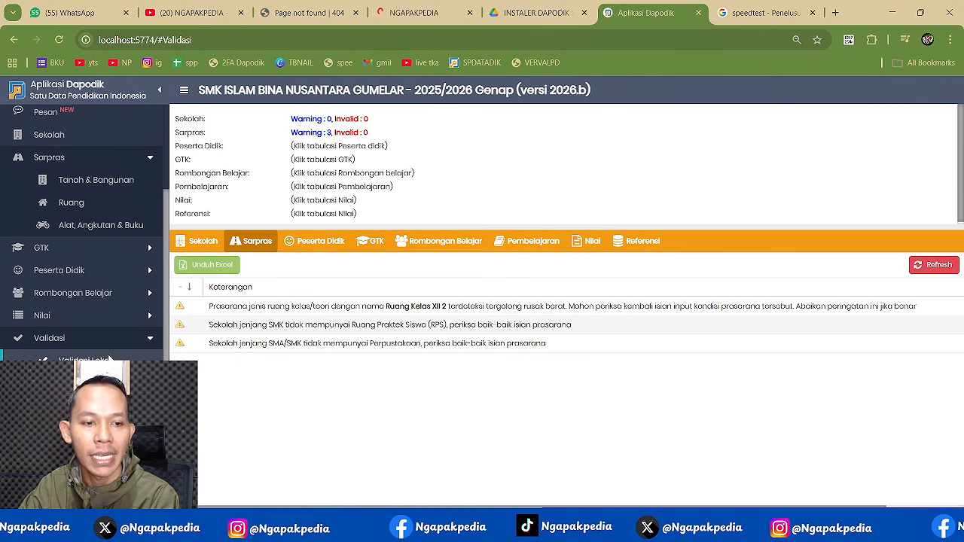
# - Check the Peserta Didik validation's 109 invalids and open the student list
pyautogui.click(315, 242)
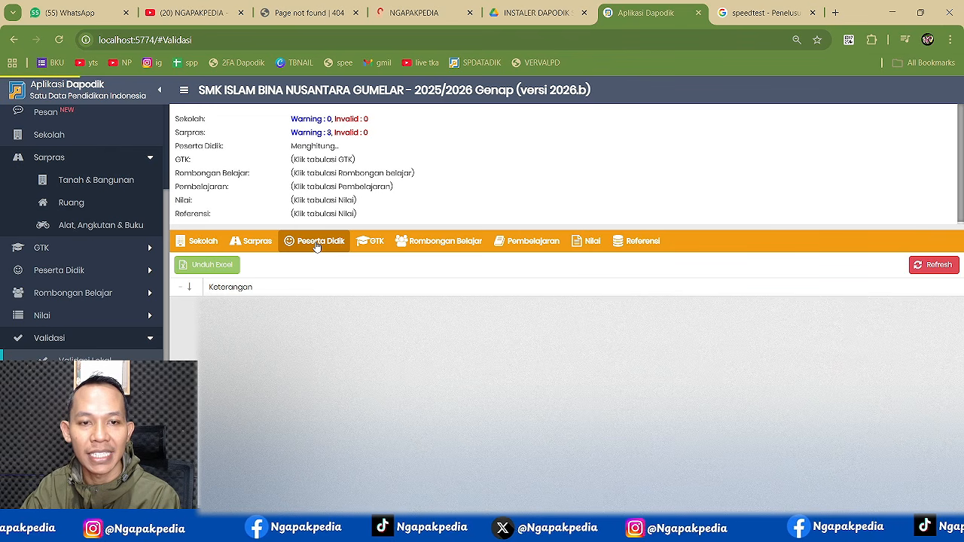
pyautogui.doubleClick(375, 146)
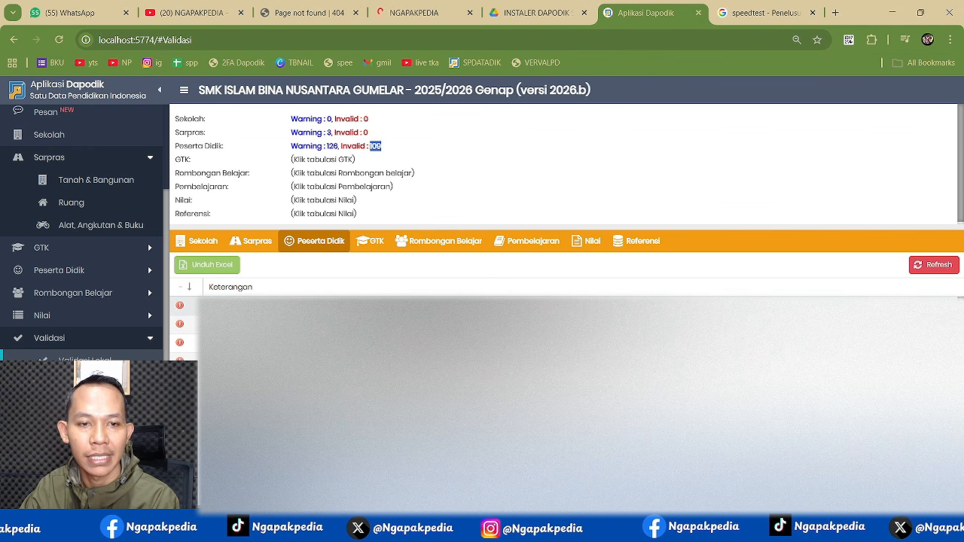
pyautogui.click(93, 271)
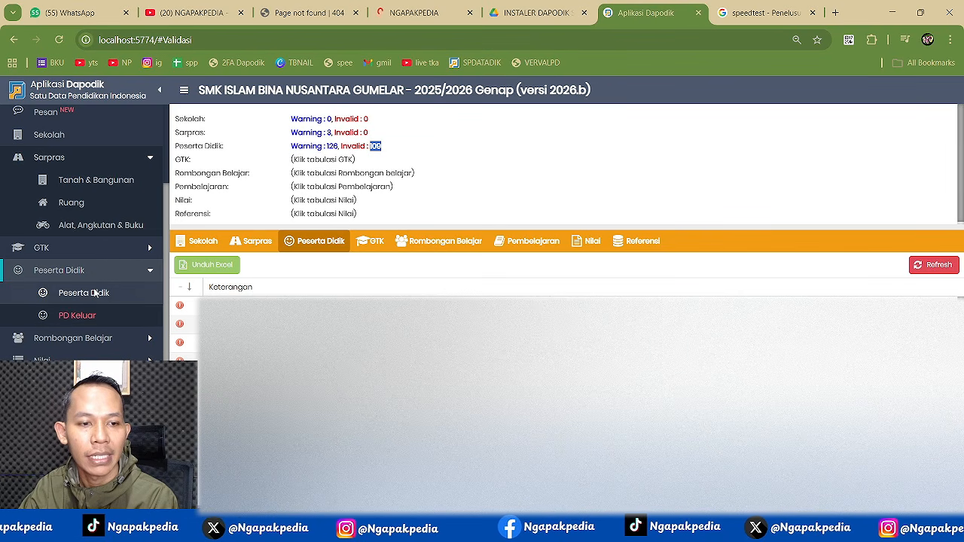
pyautogui.click(94, 293)
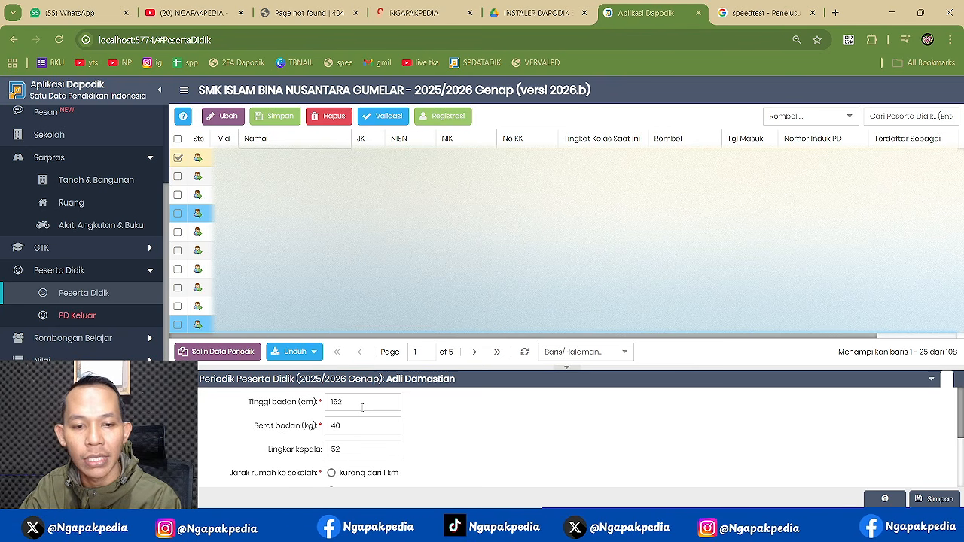
# - Update the student's height to 163 cm, save, and rerun the validation
pyautogui.click(362, 406)
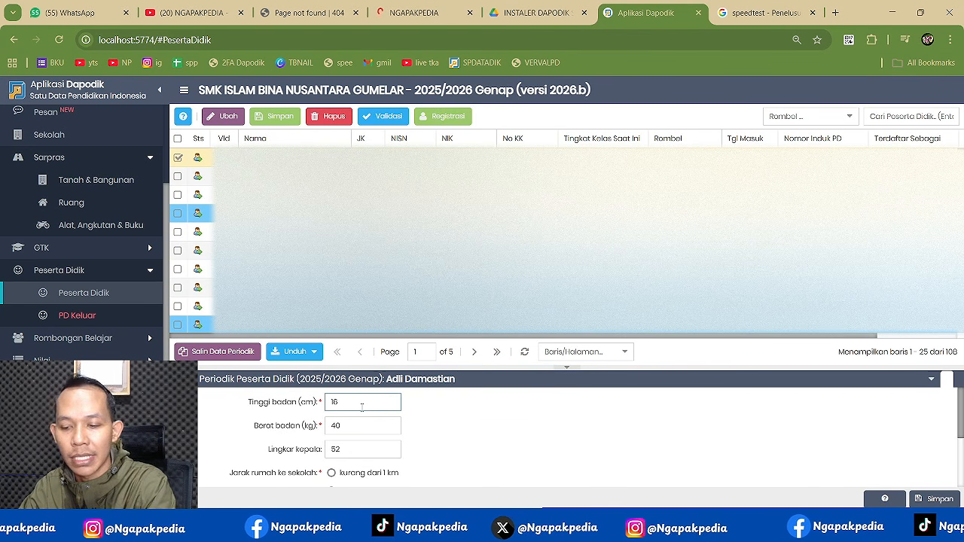
pyautogui.click(919, 497)
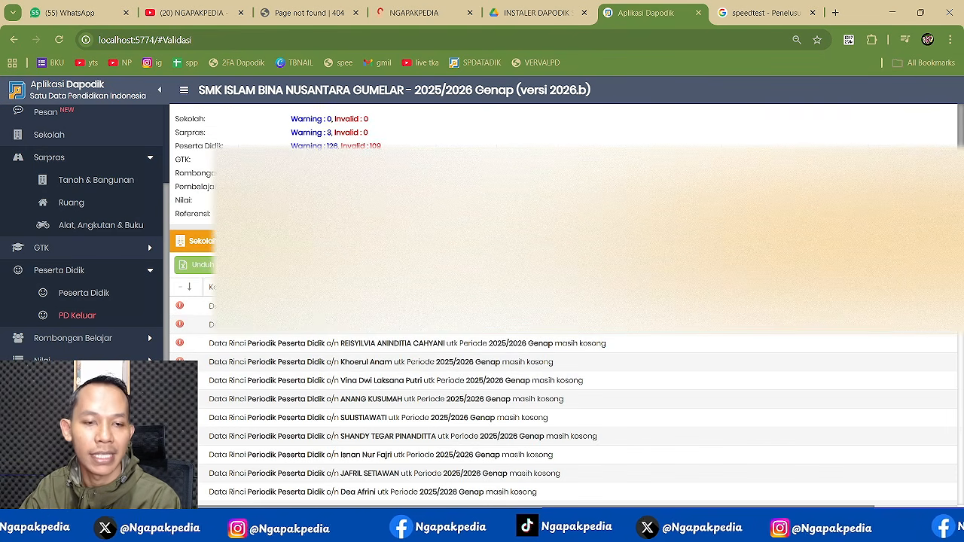
pyautogui.click(934, 265)
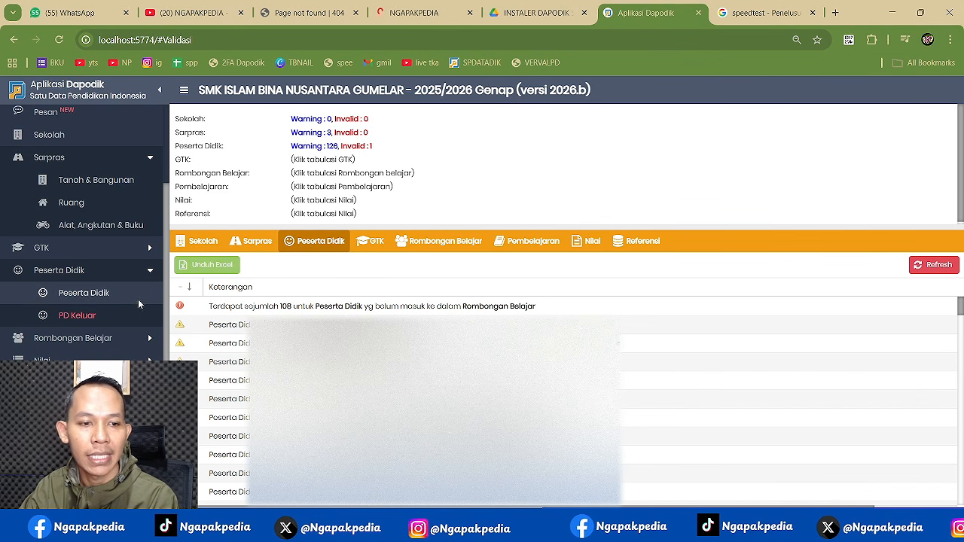
pyautogui.click(130, 343)
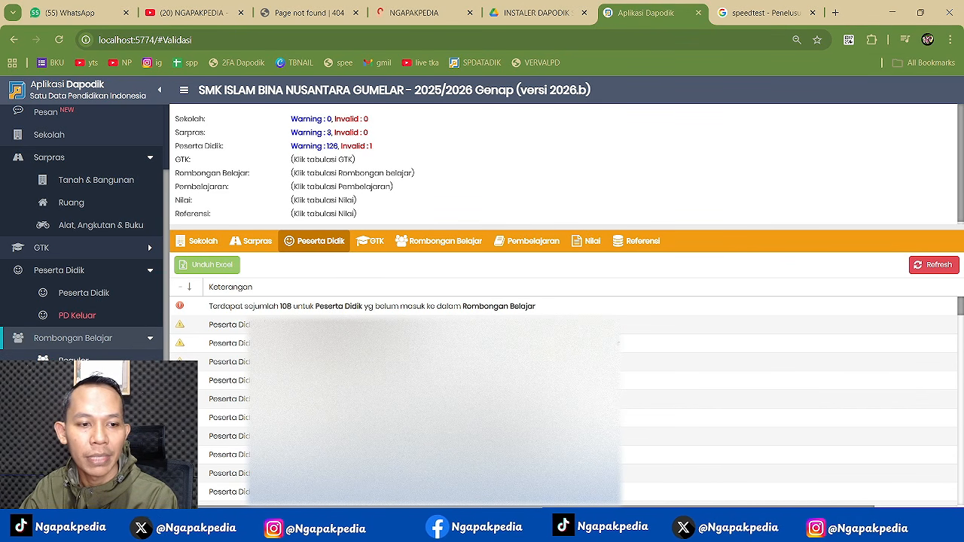
# - In the regular class groups list, add a Kelas-type row at grade Kelas 10
pyautogui.click(75, 361)
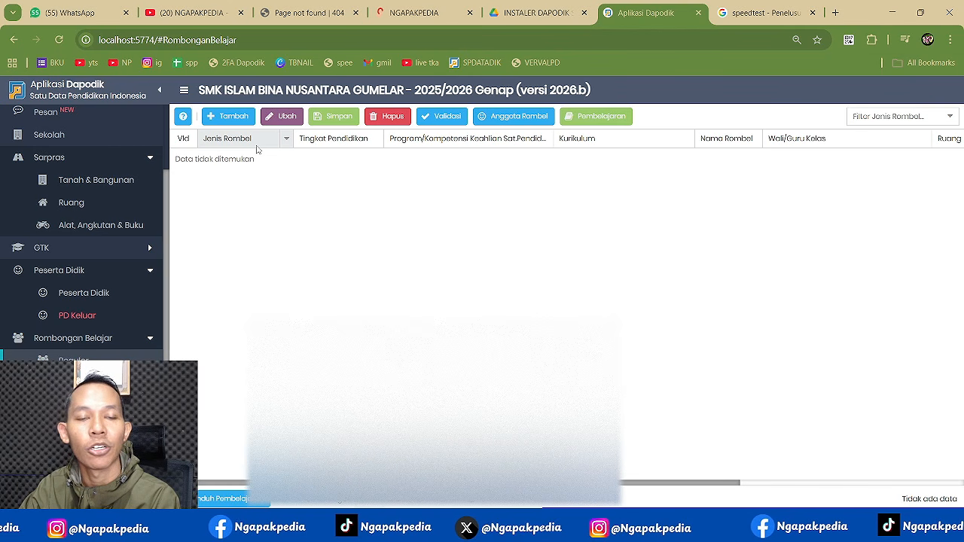
pyautogui.click(467, 502)
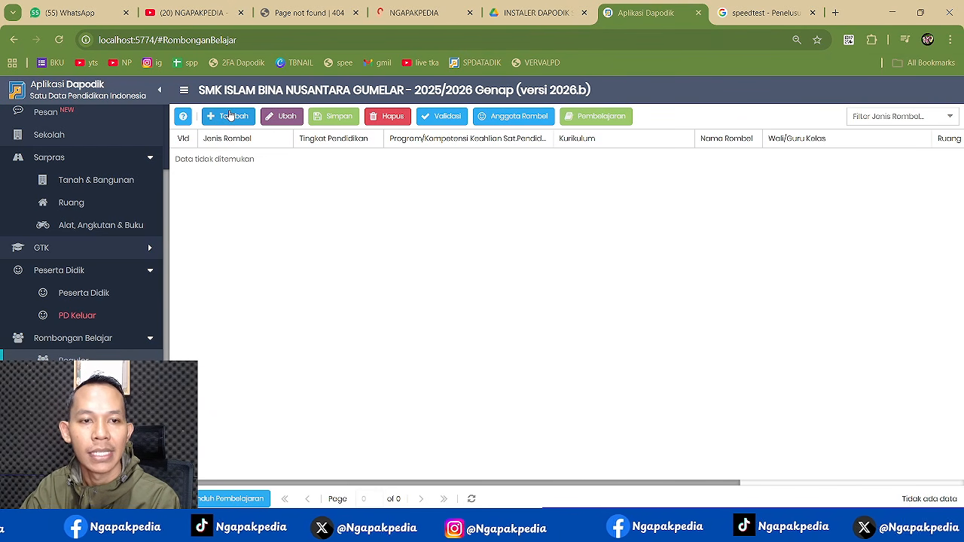
pyautogui.click(230, 116)
pyautogui.click(284, 158)
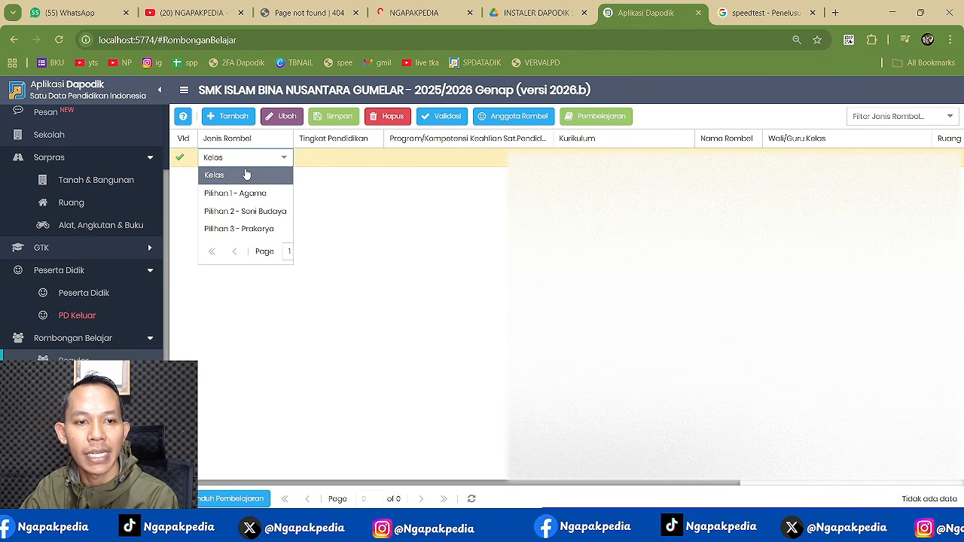
pyautogui.click(228, 174)
pyautogui.click(346, 158)
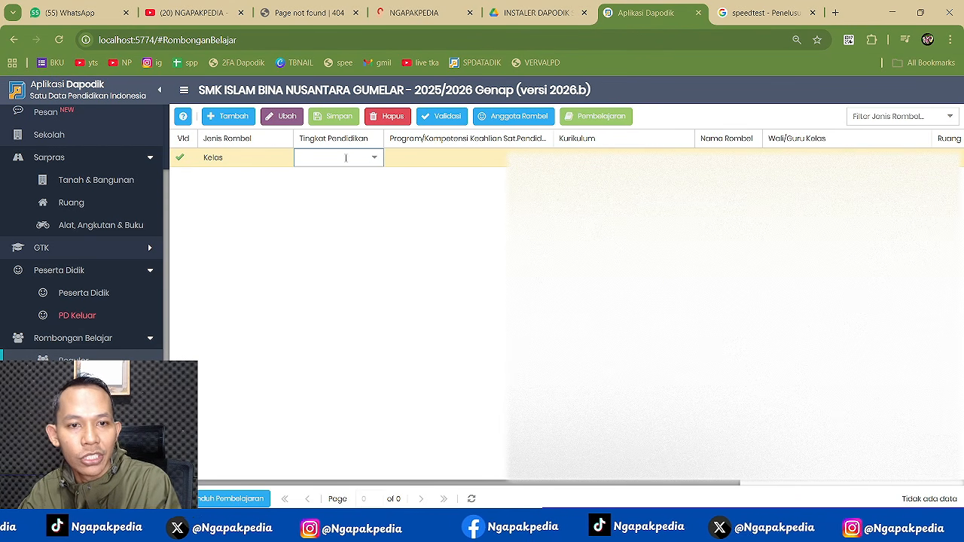
pyautogui.click(371, 159)
pyautogui.click(332, 178)
pyautogui.click(489, 154)
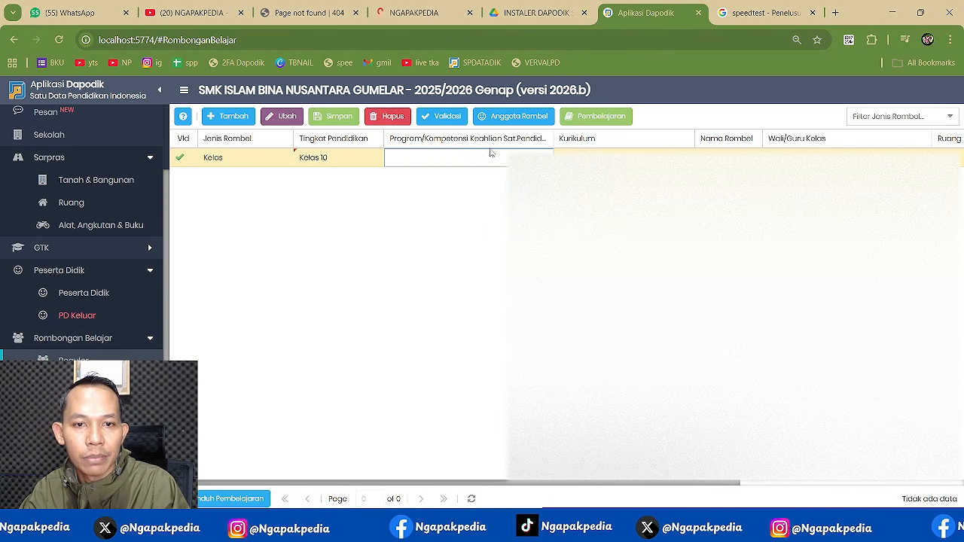
# - Give it the Desain Komunikasi Visual program, curriculum, homeroom teacher and room, then save it
pyautogui.click(543, 157)
pyautogui.click(481, 196)
pyautogui.click(602, 157)
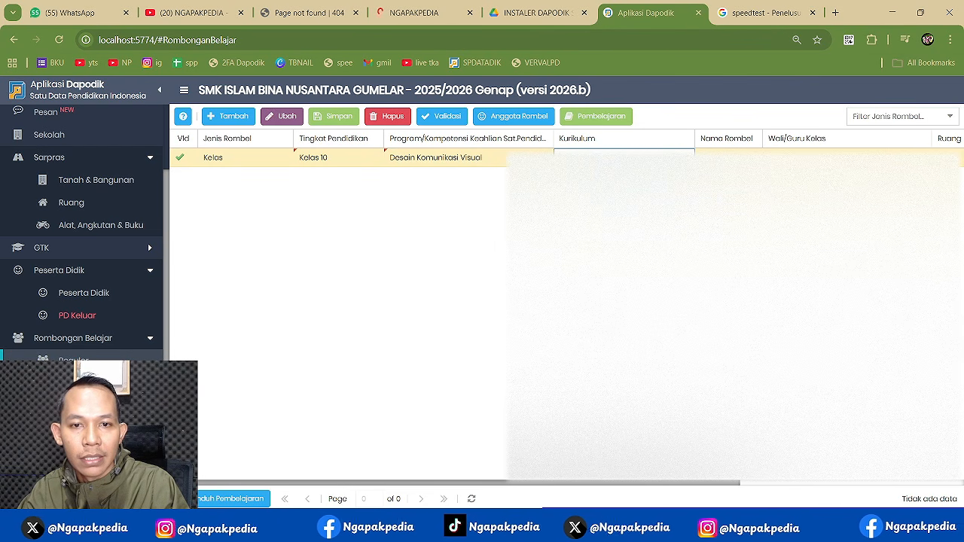
pyautogui.click(685, 157)
pyautogui.click(624, 177)
pyautogui.click(728, 157)
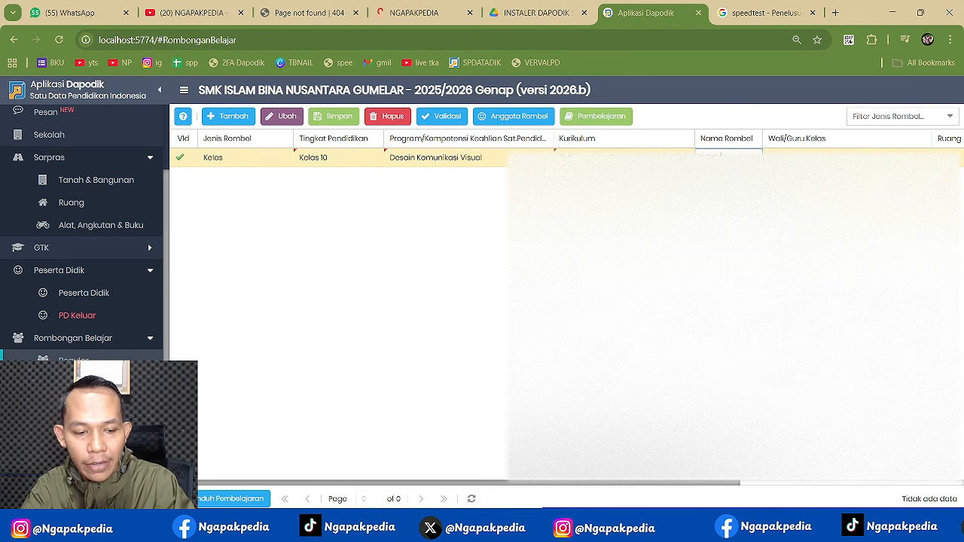
pyautogui.click(842, 157)
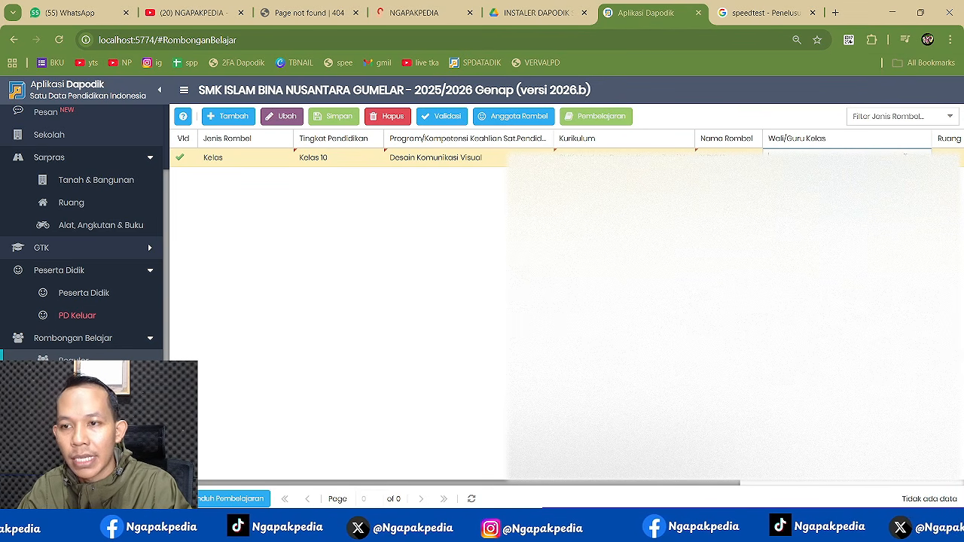
pyautogui.click(921, 157)
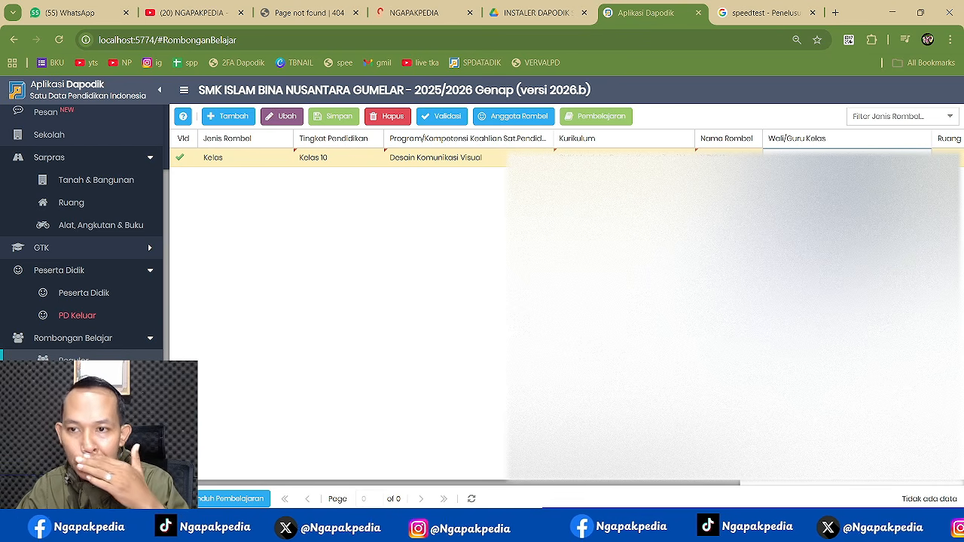
pyautogui.click(835, 197)
pyautogui.click(947, 158)
pyautogui.click(951, 157)
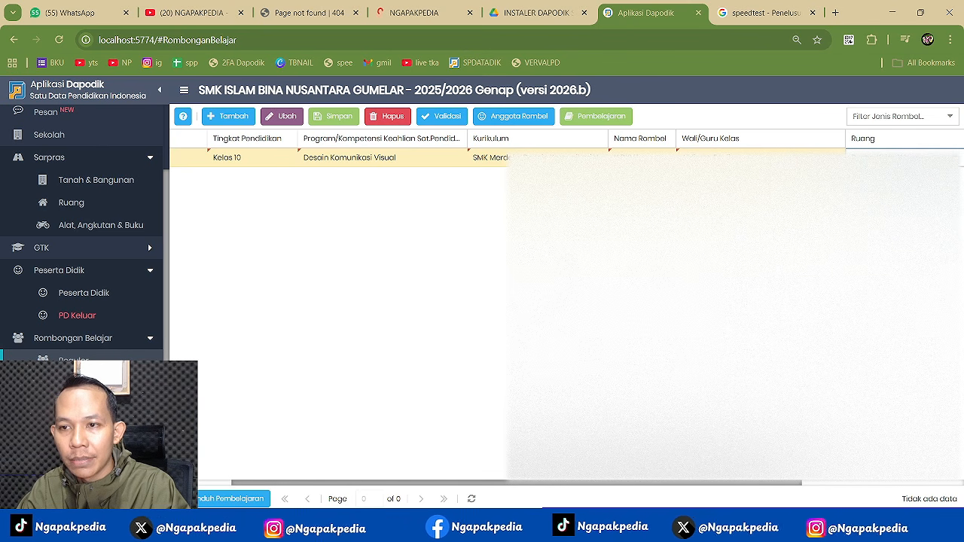
pyautogui.press('Tab')
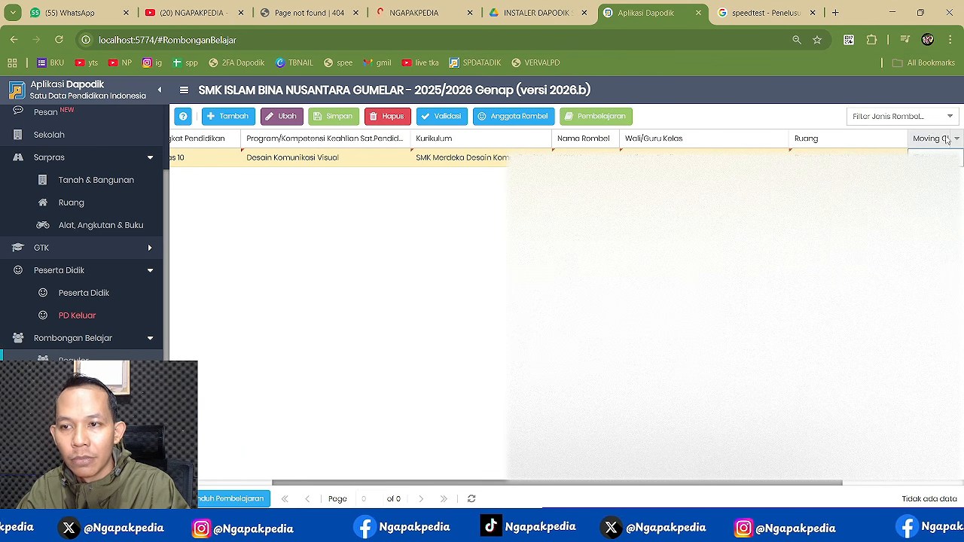
pyautogui.click(341, 123)
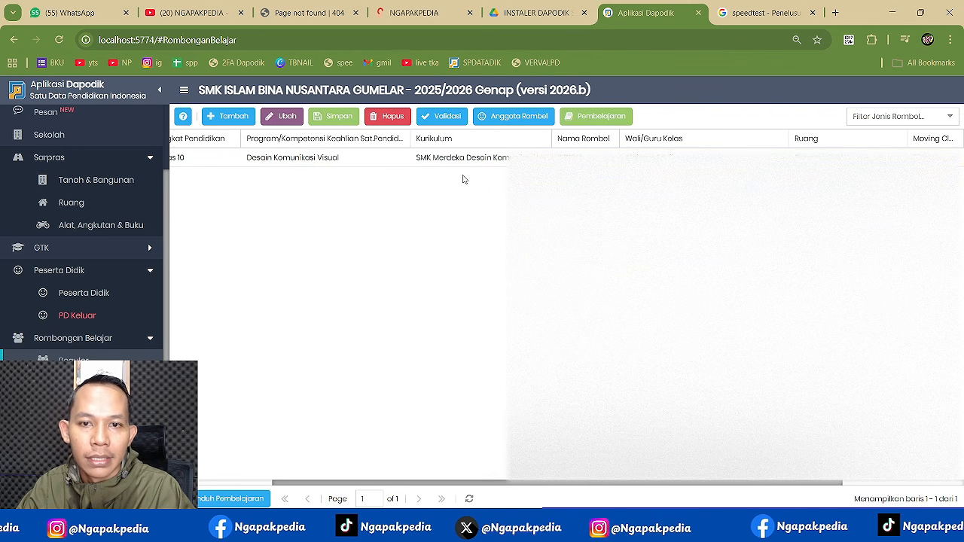
# - Add and save a second Kelas 10 Desain Komunikasi Visual class group
pyautogui.click(236, 122)
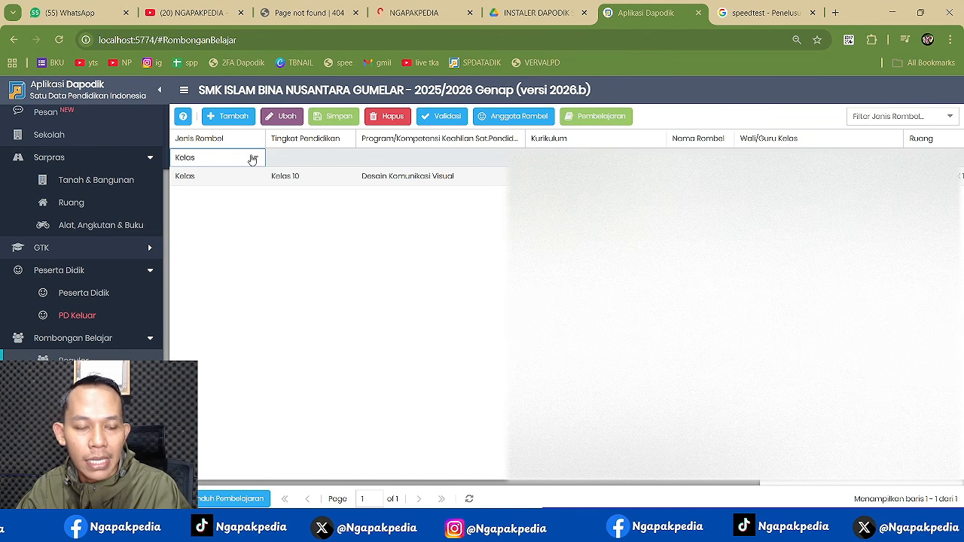
pyautogui.click(285, 158)
pyautogui.click(338, 156)
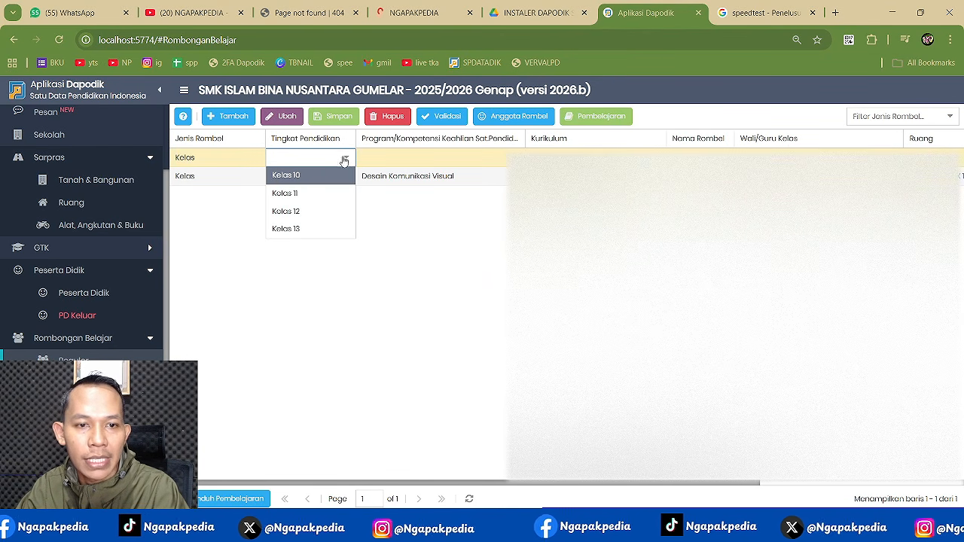
pyautogui.click(306, 178)
pyautogui.click(484, 157)
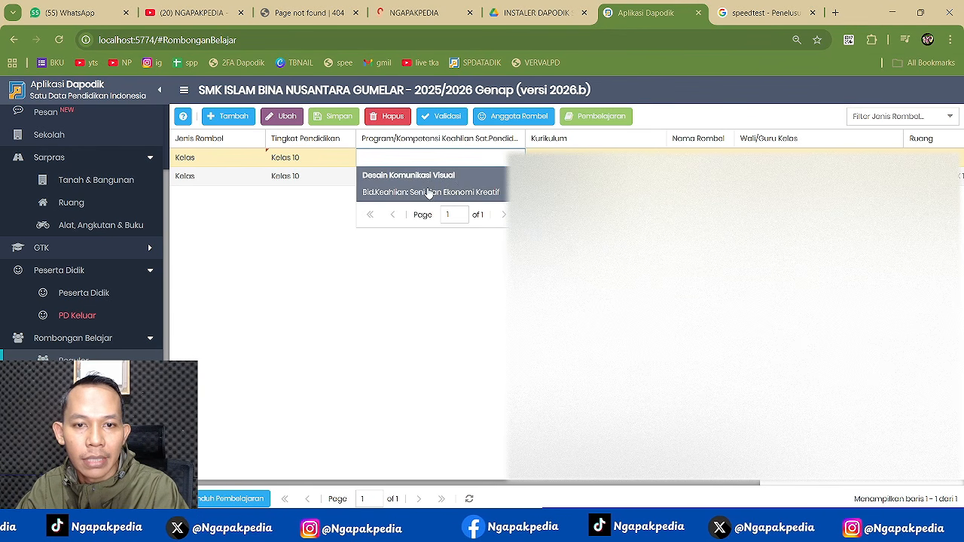
pyautogui.click(431, 192)
pyautogui.click(595, 178)
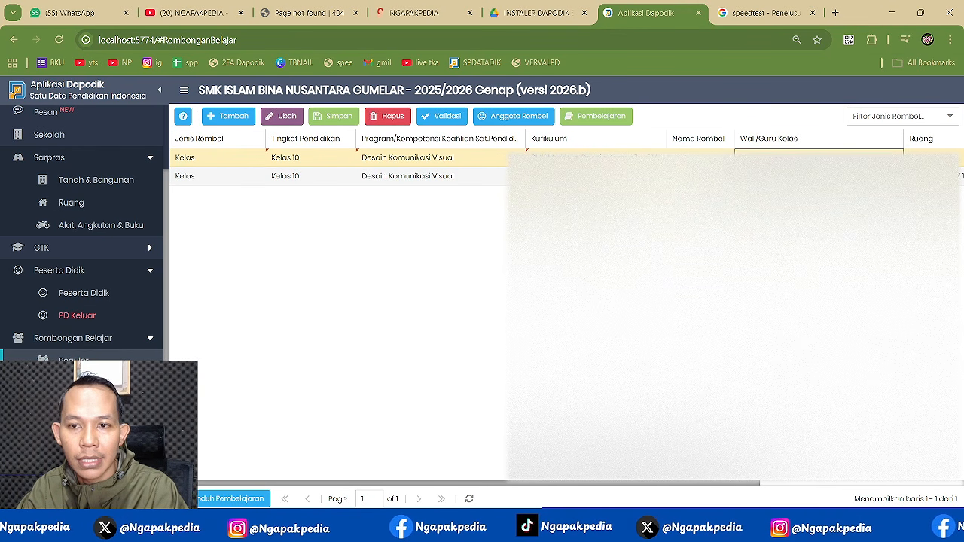
pyautogui.click(700, 157)
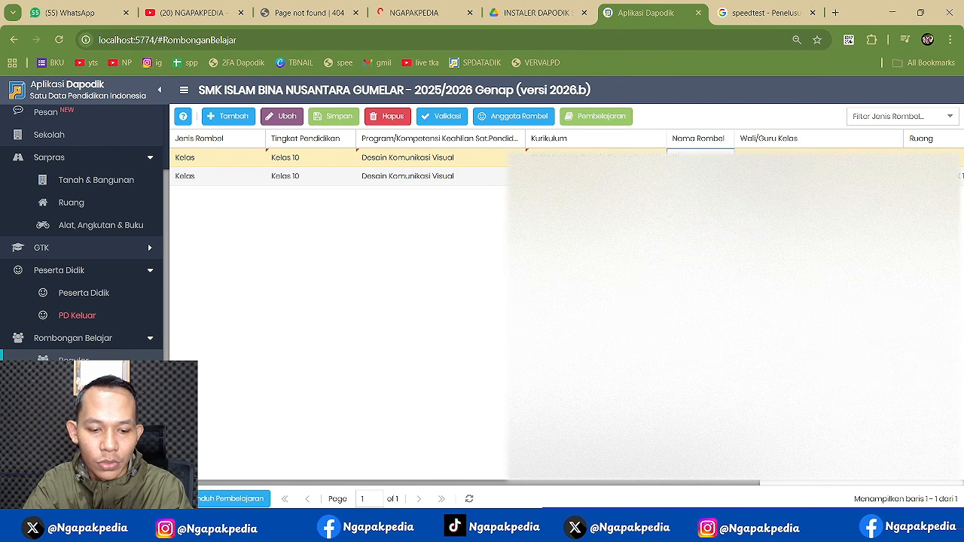
pyautogui.click(817, 157)
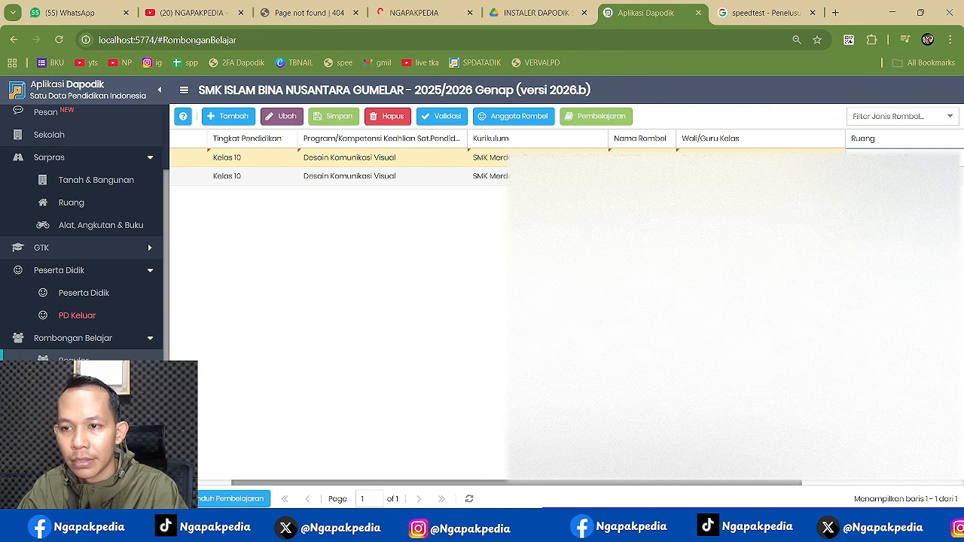
pyautogui.click(329, 115)
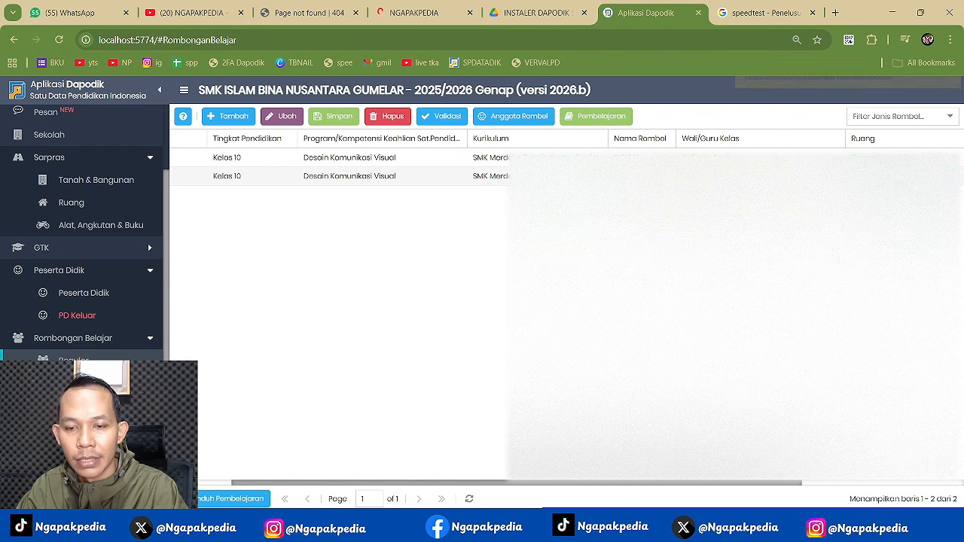
# - Add and save a Kelas 11 Desain Komunikasi Visual class group with a homeroom teacher
pyautogui.click(228, 118)
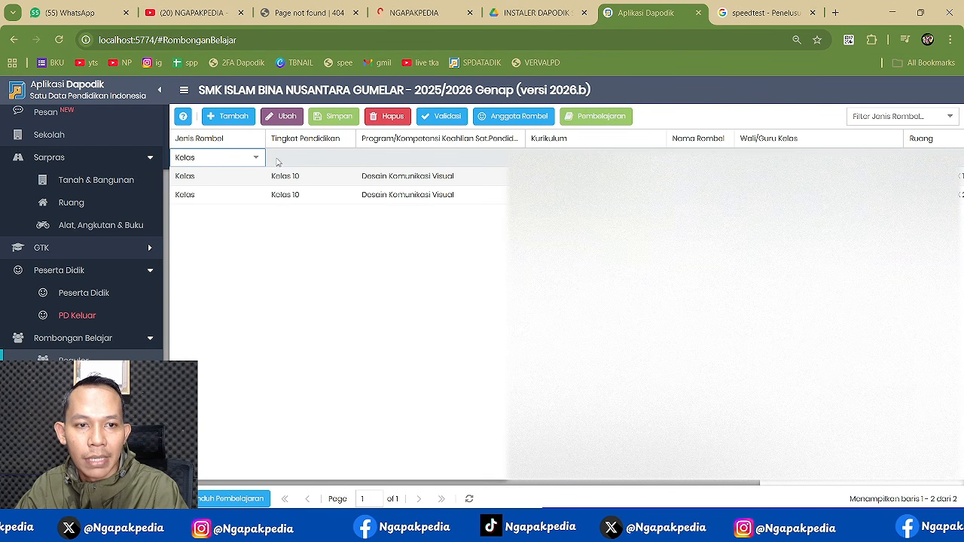
pyautogui.click(308, 158)
pyautogui.click(347, 160)
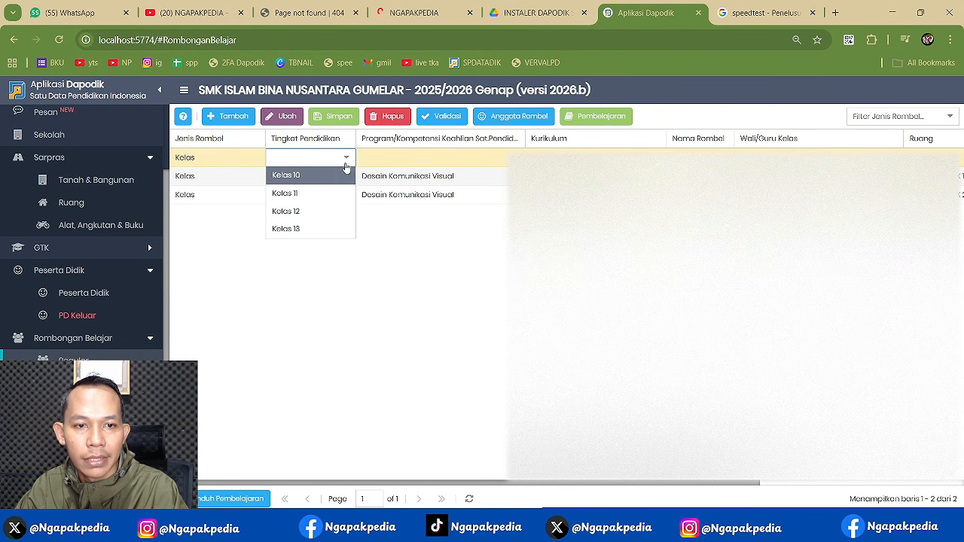
pyautogui.click(305, 190)
pyautogui.click(452, 160)
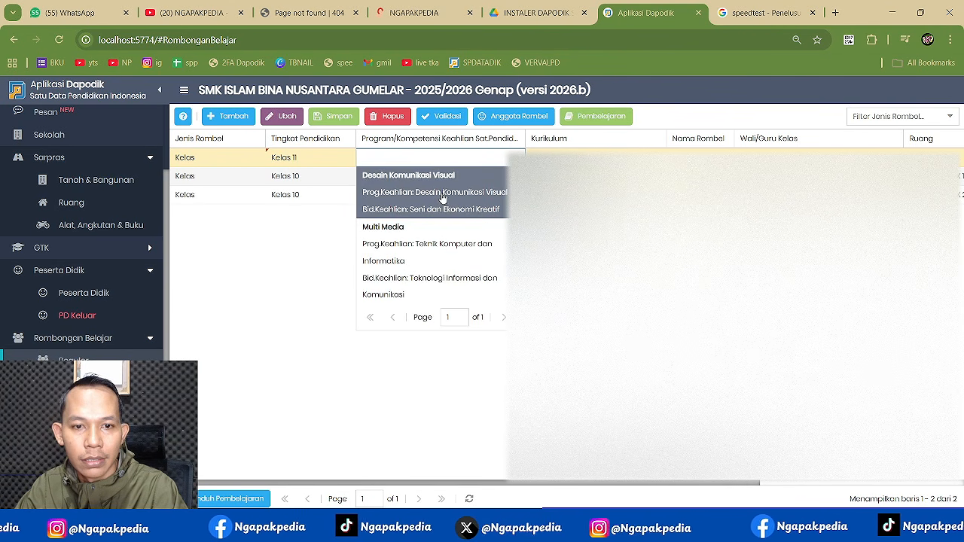
pyautogui.click(443, 181)
pyautogui.press('Tab')
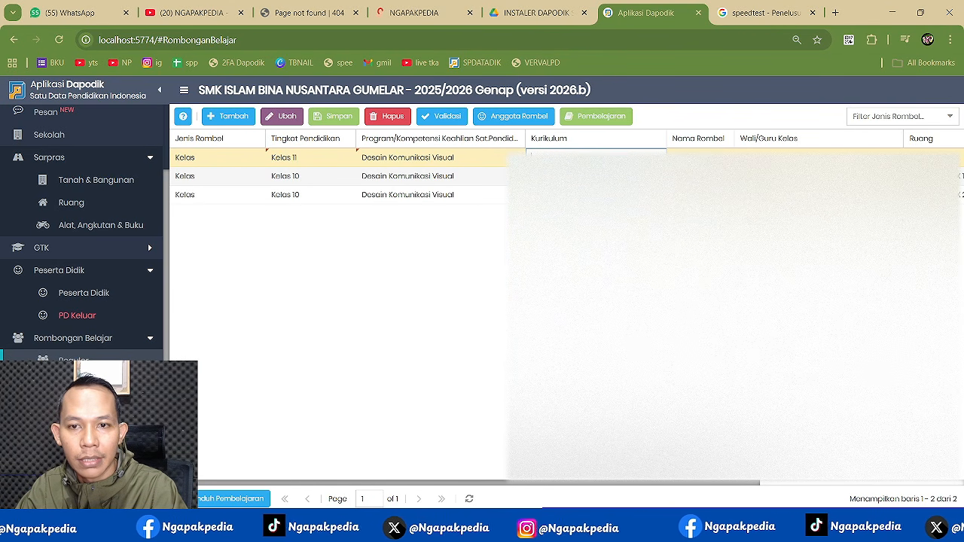
pyautogui.press('Tab')
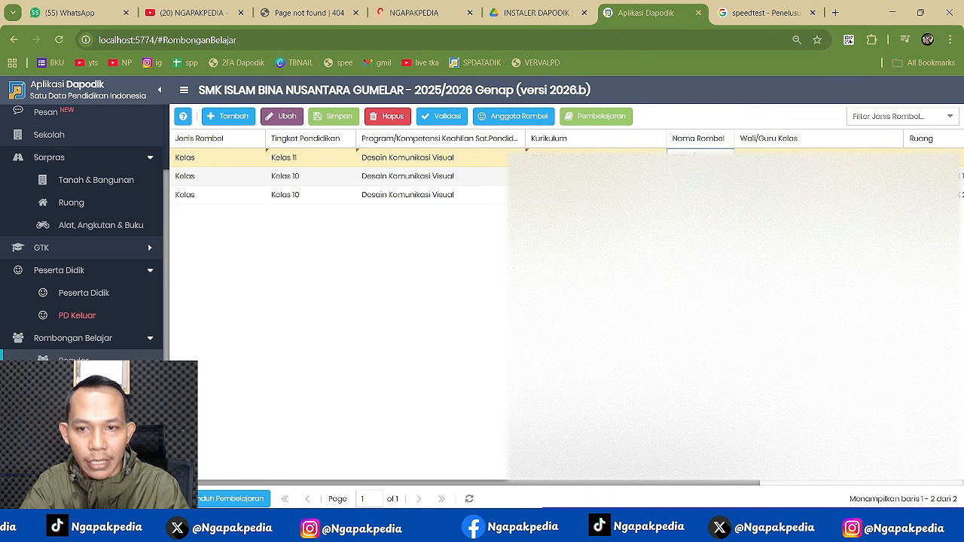
pyautogui.press('Tab')
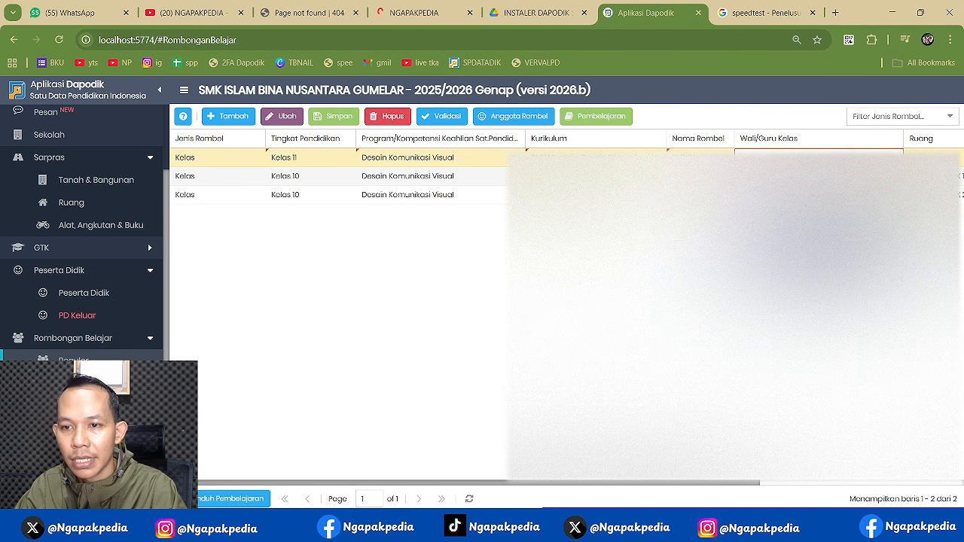
pyautogui.click(807, 225)
pyautogui.press('Tab')
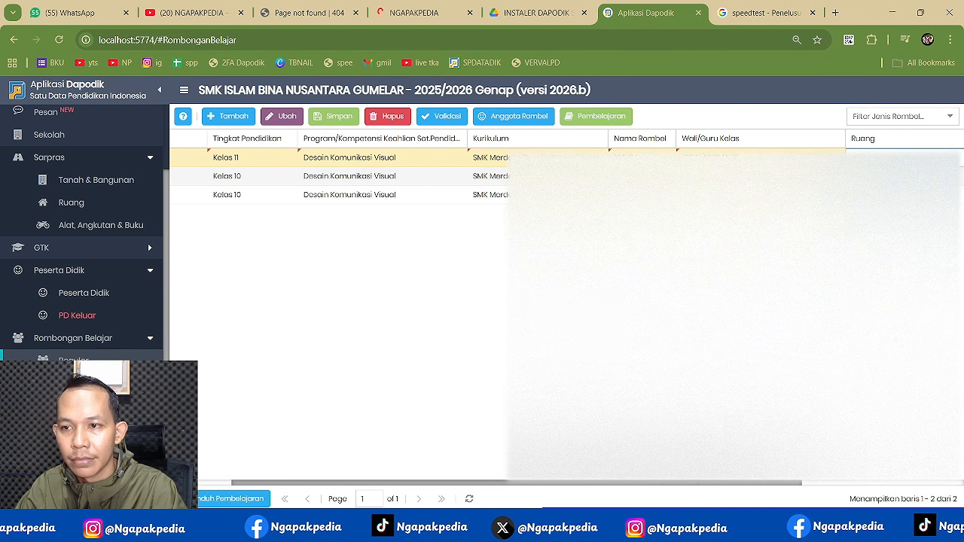
pyautogui.press('Tab')
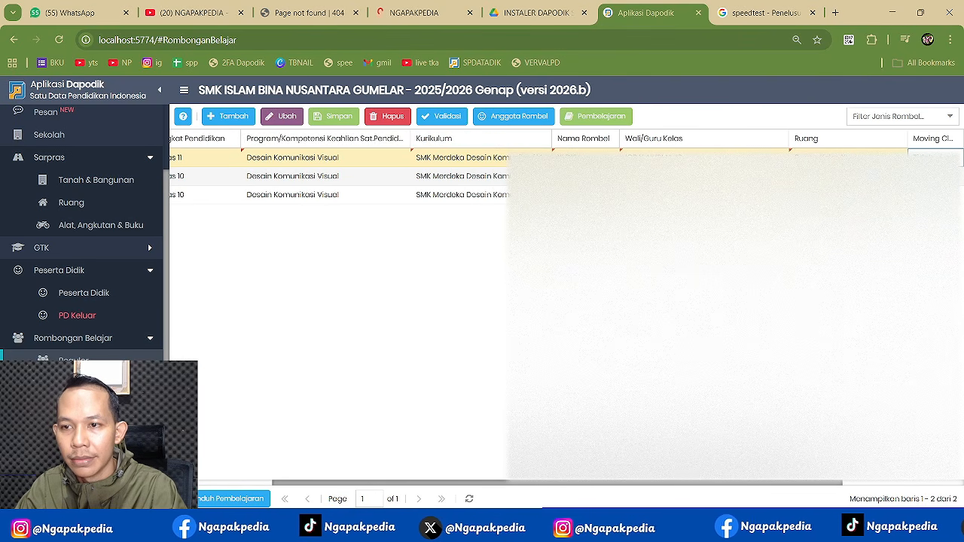
pyautogui.click(342, 116)
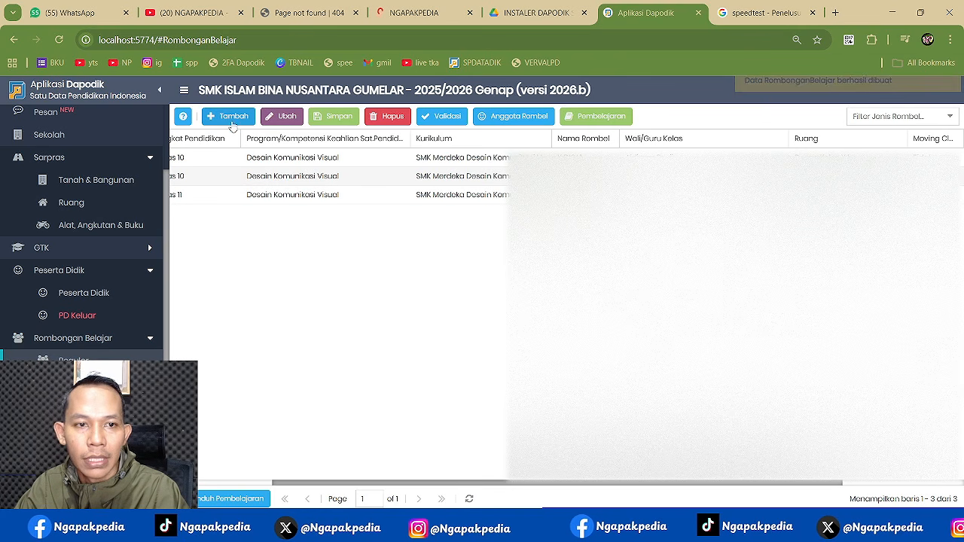
# - Add a fourth class group row at Kelas 12 with the Desain Komunikasi Visual program
pyautogui.click(228, 116)
pyautogui.click(319, 156)
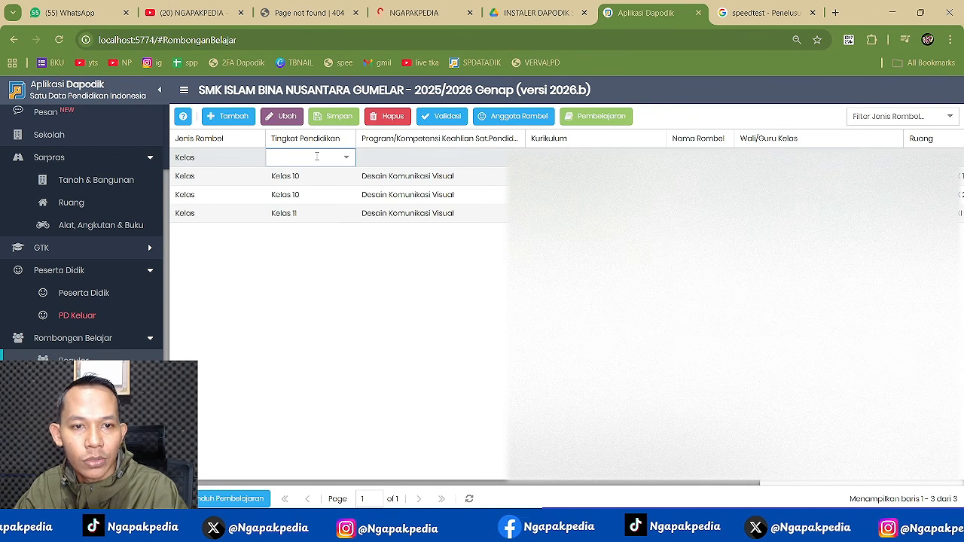
pyautogui.click(318, 156)
pyautogui.click(287, 211)
pyautogui.press('Tab')
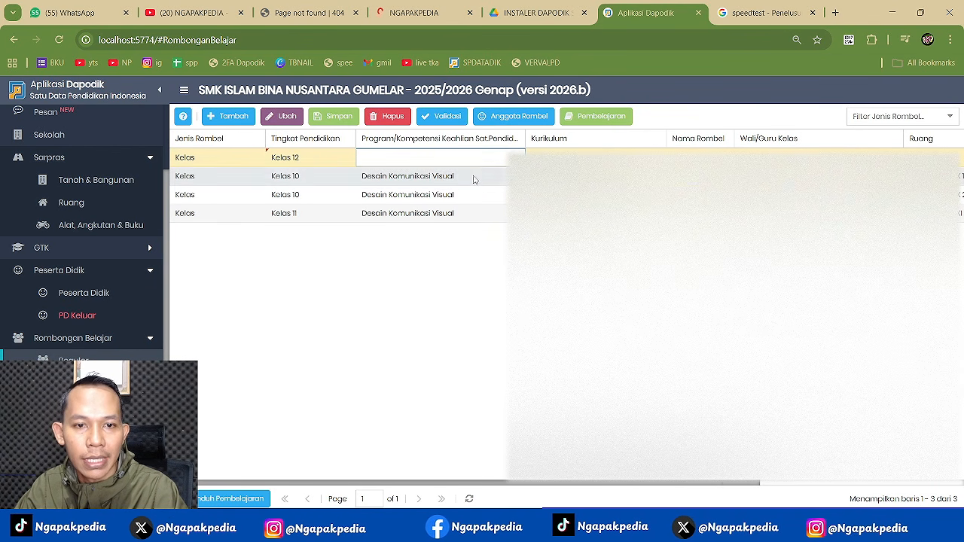
pyautogui.click(446, 206)
pyautogui.press('Tab')
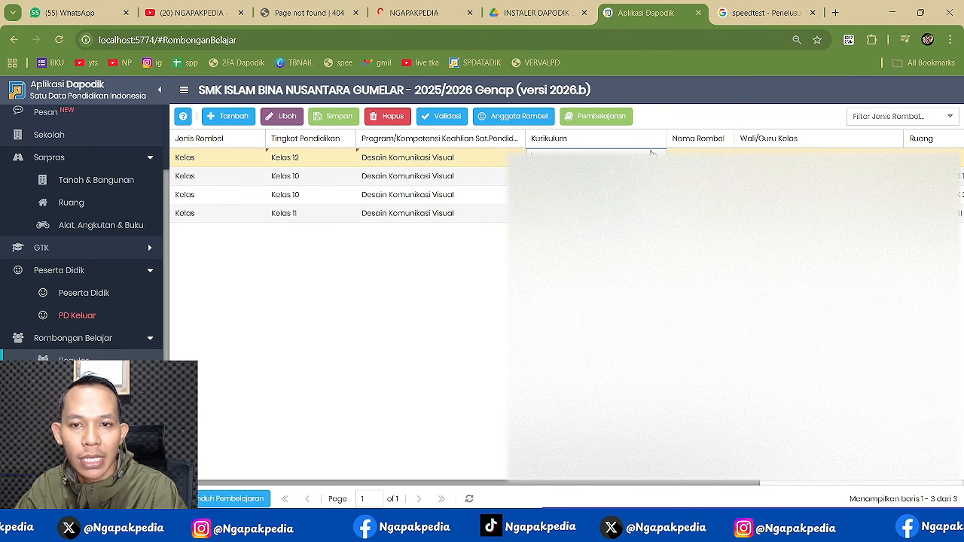
pyautogui.press('Tab')
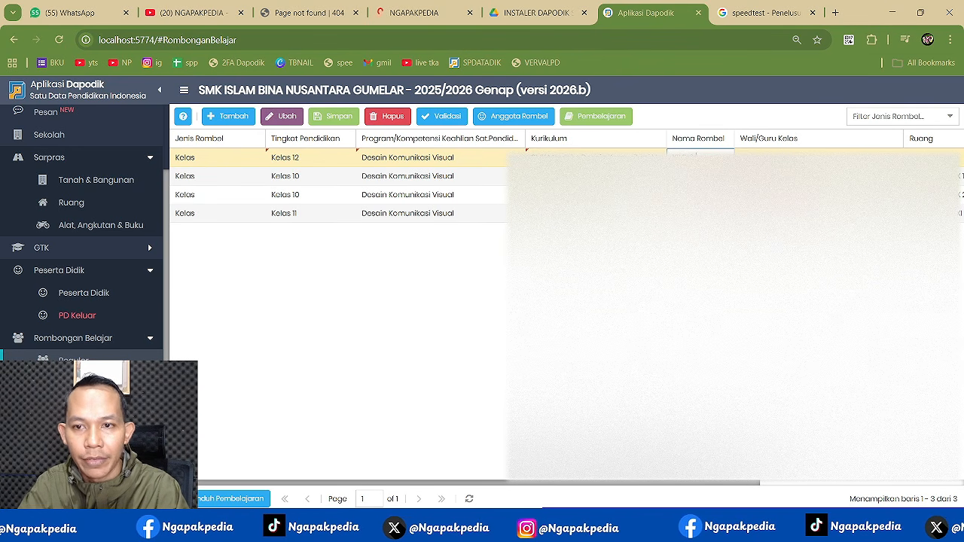
# - Choose the Kelas 12 class's homeroom teacher and room, then save it
pyautogui.press('Tab')
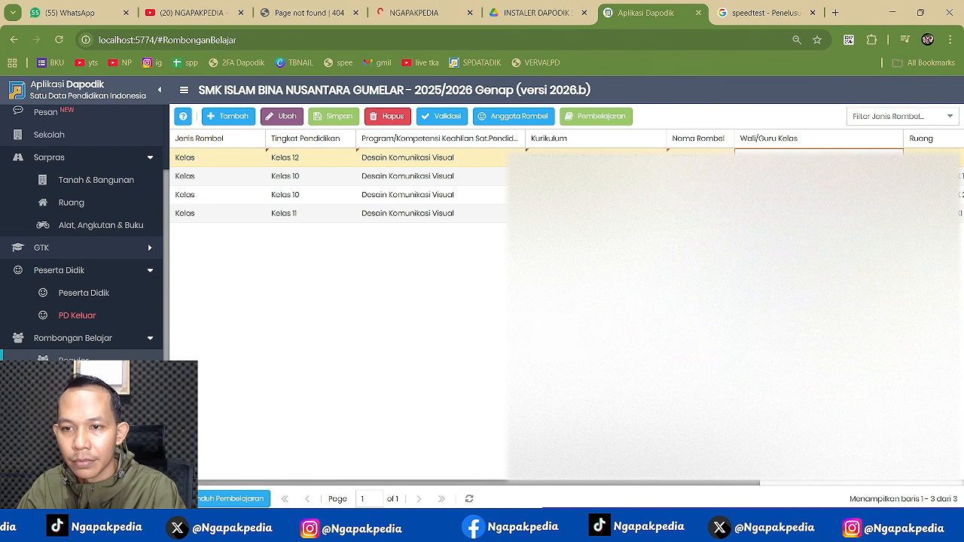
pyautogui.click(790, 214)
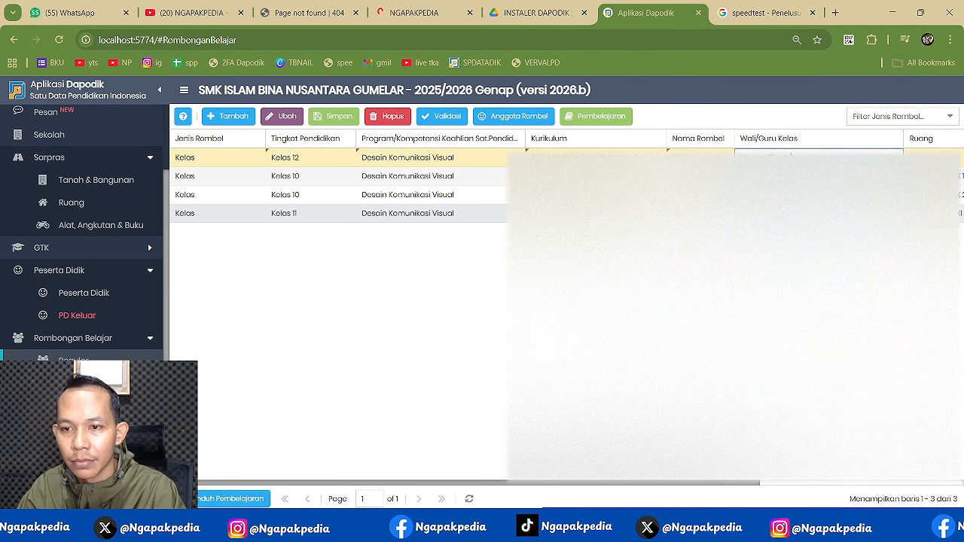
pyautogui.press('Tab')
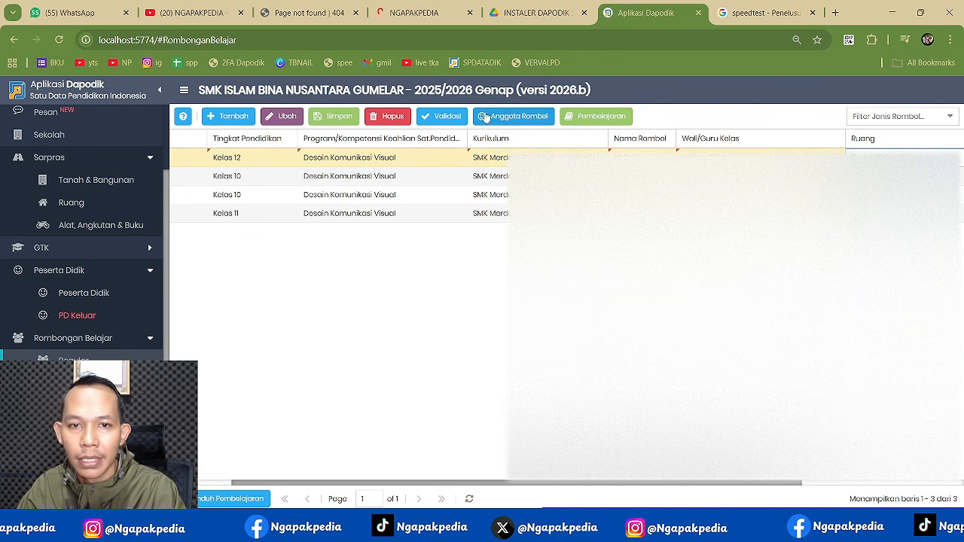
pyautogui.click(350, 116)
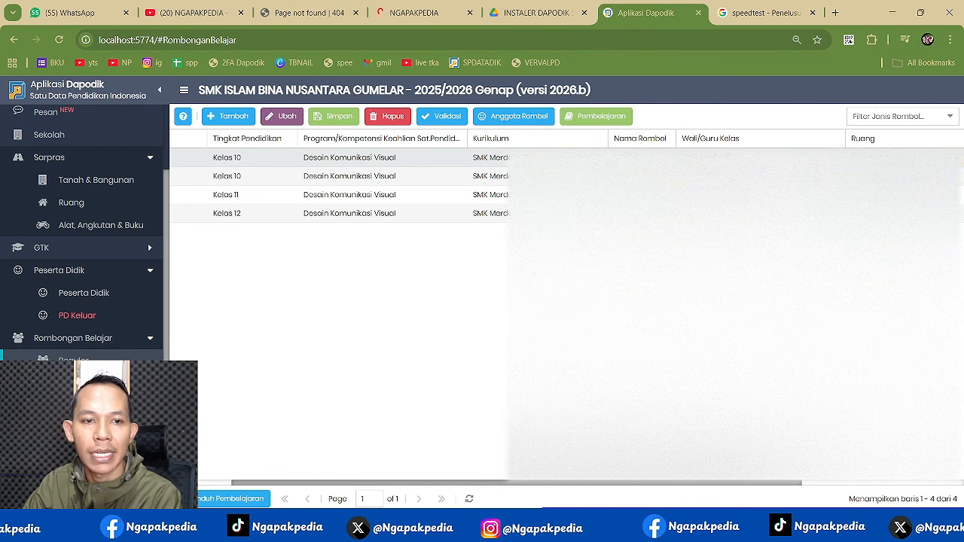
pyautogui.click(555, 159)
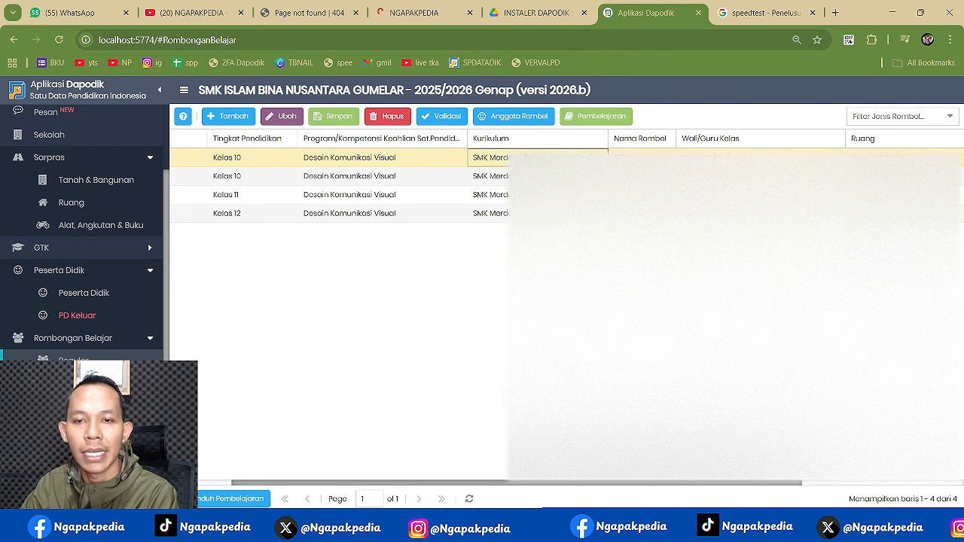
# - Move last semester's X DKV 1 students into the new X DKV 1 member list, 21 in total
pyautogui.click(526, 123)
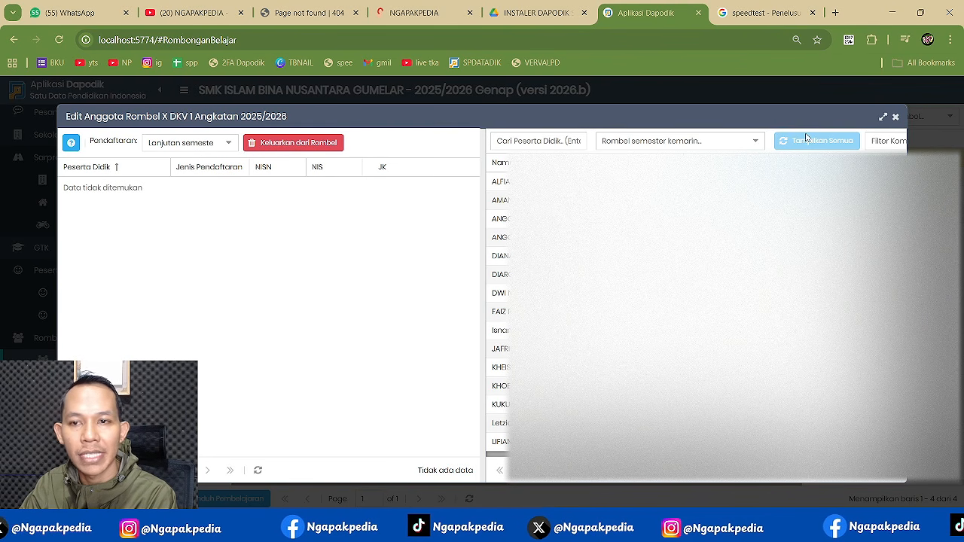
pyautogui.click(757, 142)
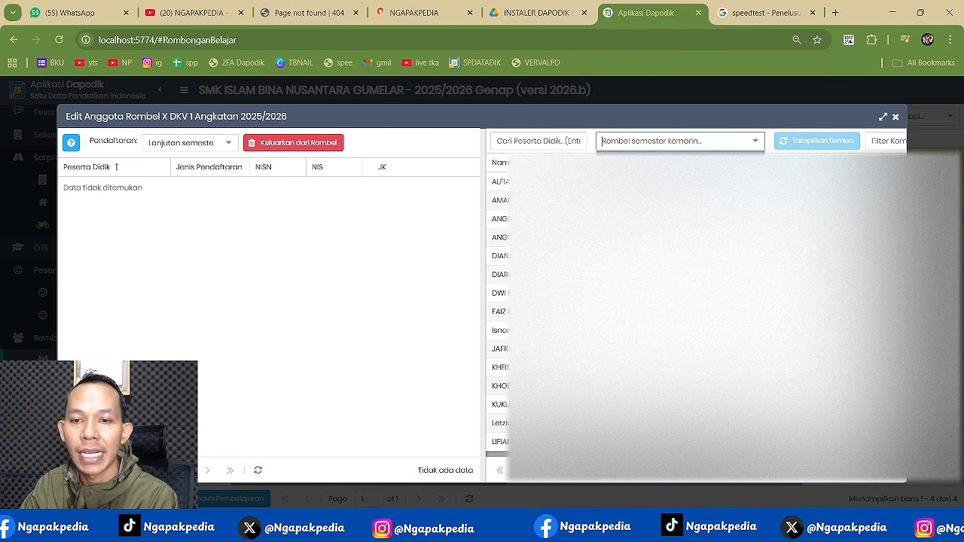
pyautogui.write('X DKV 1')
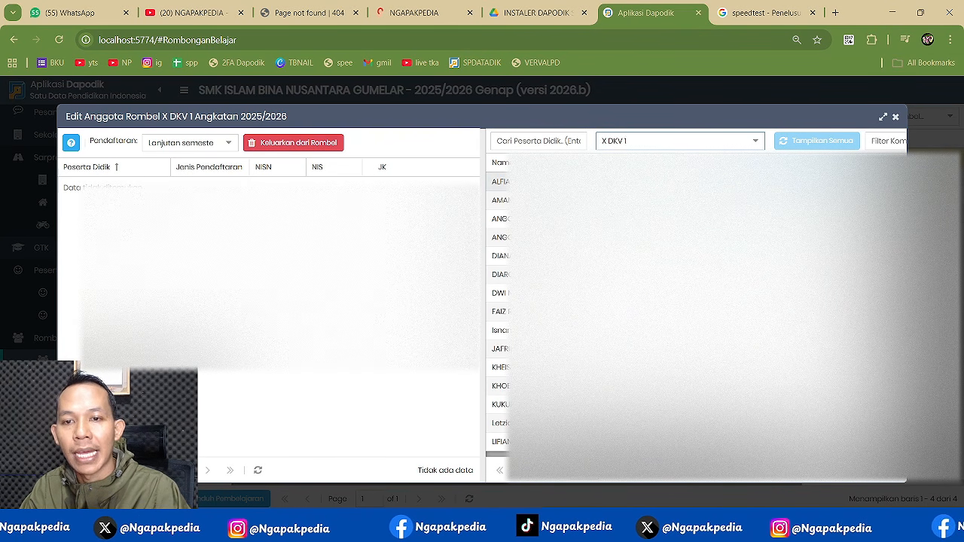
pyautogui.click(550, 181)
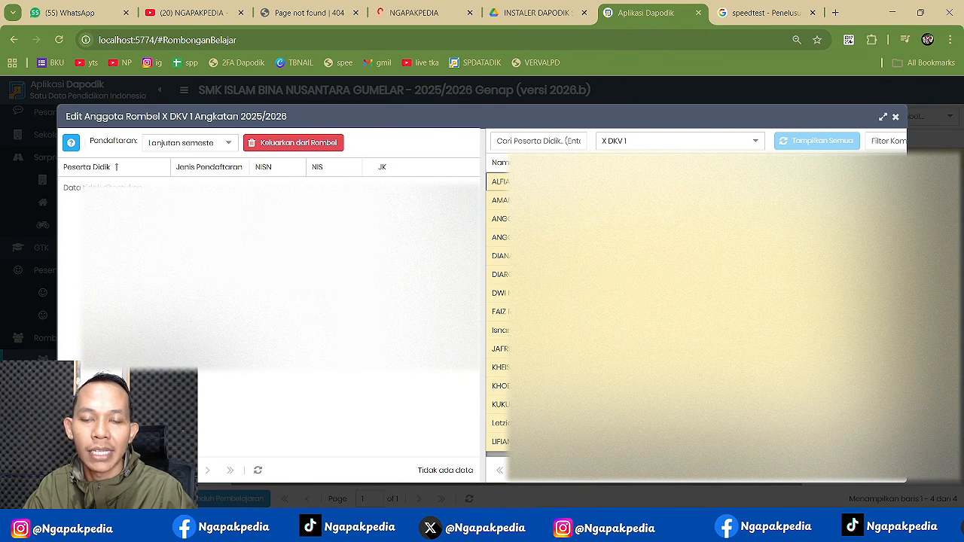
pyautogui.moveTo(549, 200); pyautogui.dragTo(362, 226)
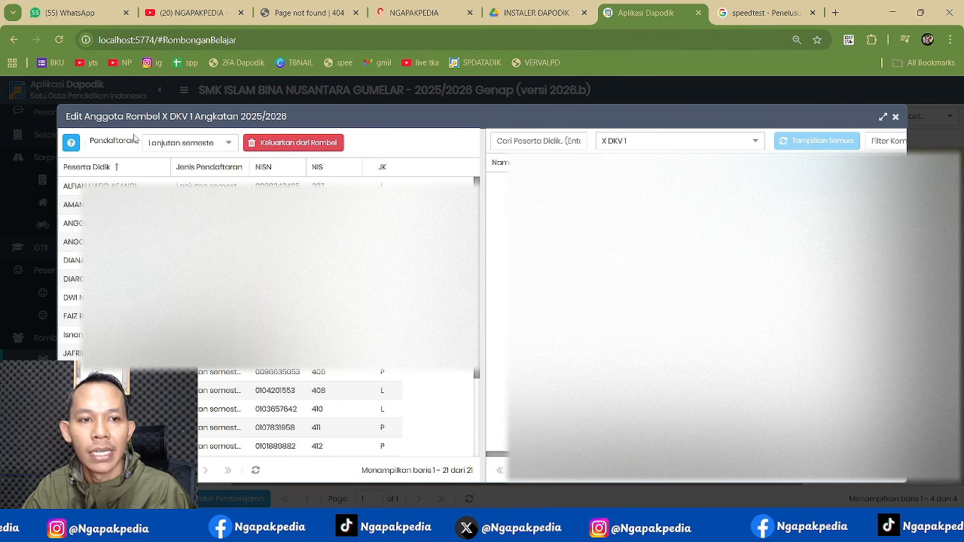
pyautogui.click(895, 117)
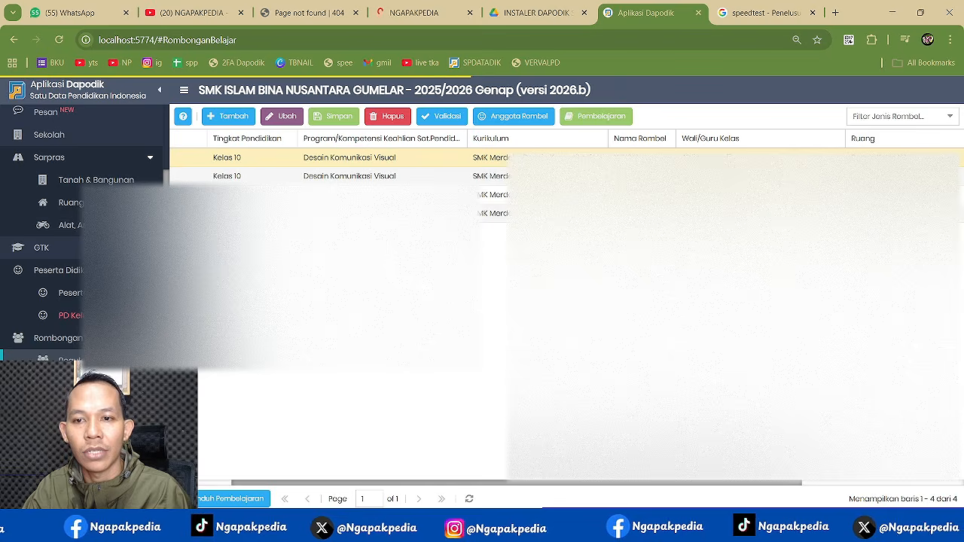
pyautogui.click(647, 176)
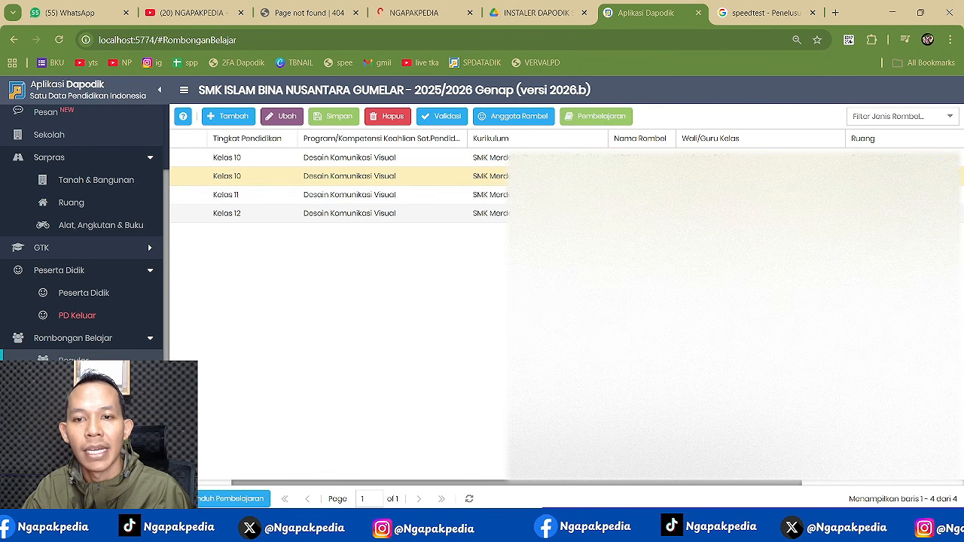
pyautogui.click(647, 213)
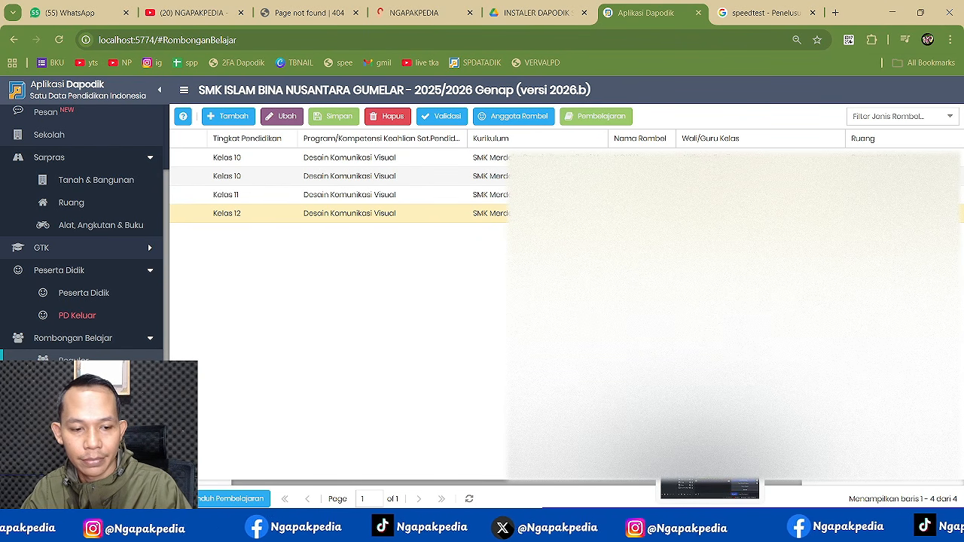
pyautogui.click(709, 528)
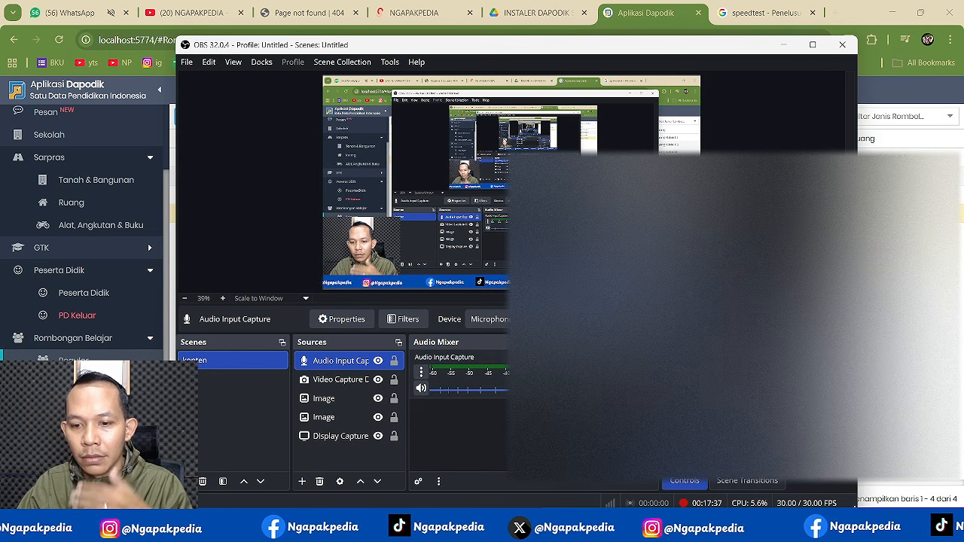
pyautogui.hotkey('alt', 'Tab')
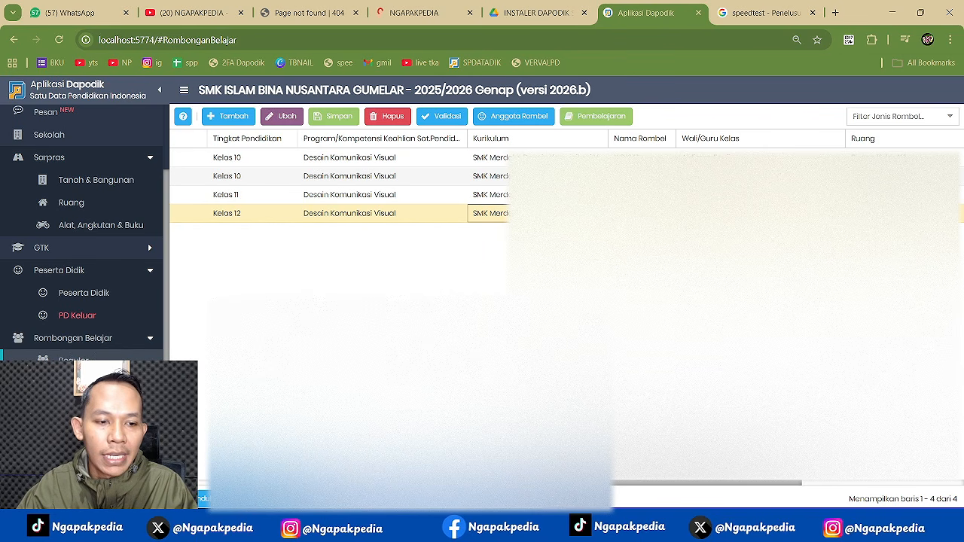
# - Rerun validation, confirm 0 Peserta Didik invalids, and review the GTK and Rombongan Belajar results
pyautogui.scroll(-1, 81, 226)
pyautogui.click(442, 116)
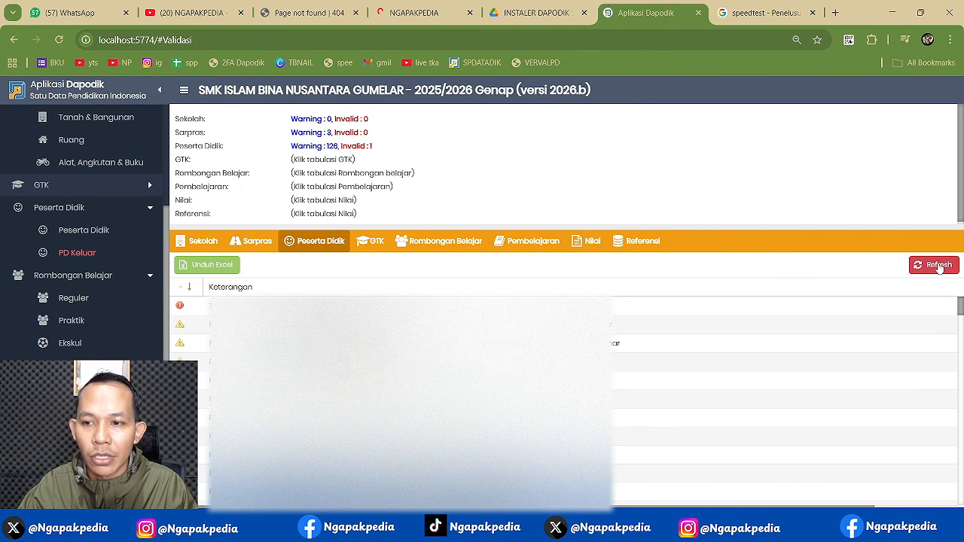
pyautogui.click(937, 266)
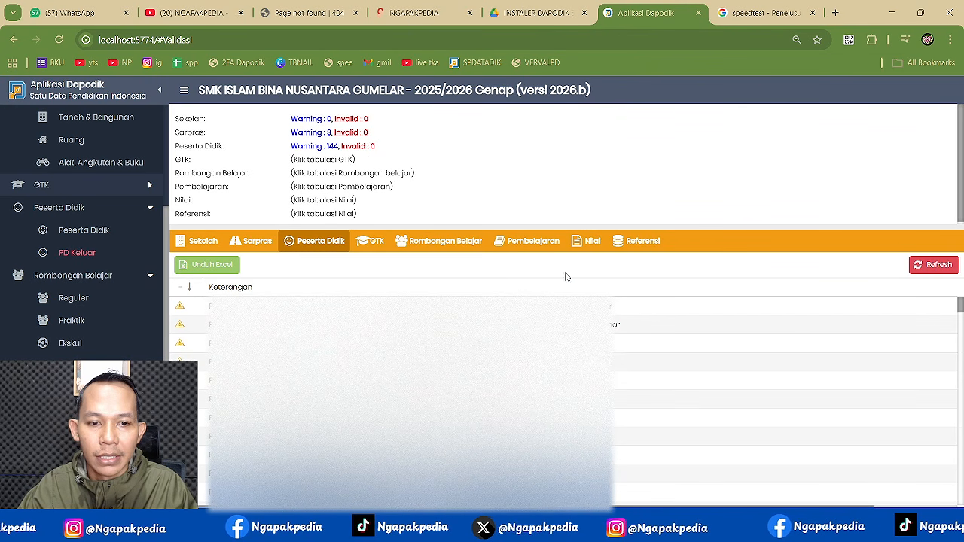
pyautogui.moveTo(368, 144); pyautogui.dragTo(379, 149)
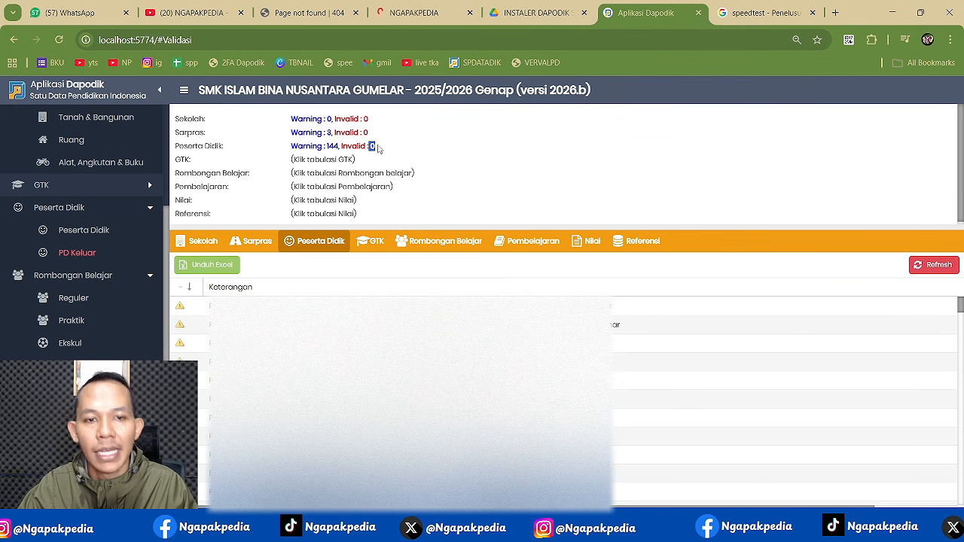
pyautogui.click(375, 247)
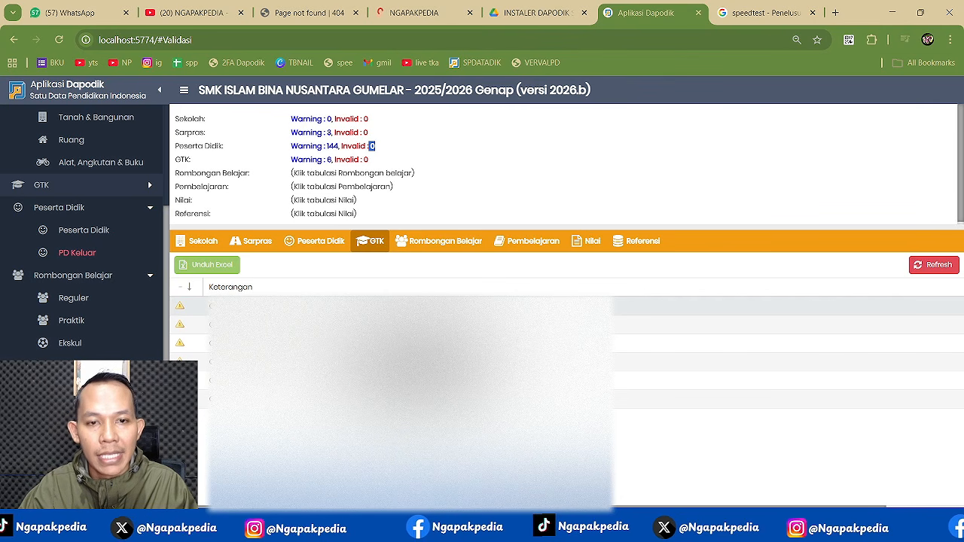
pyautogui.click(445, 242)
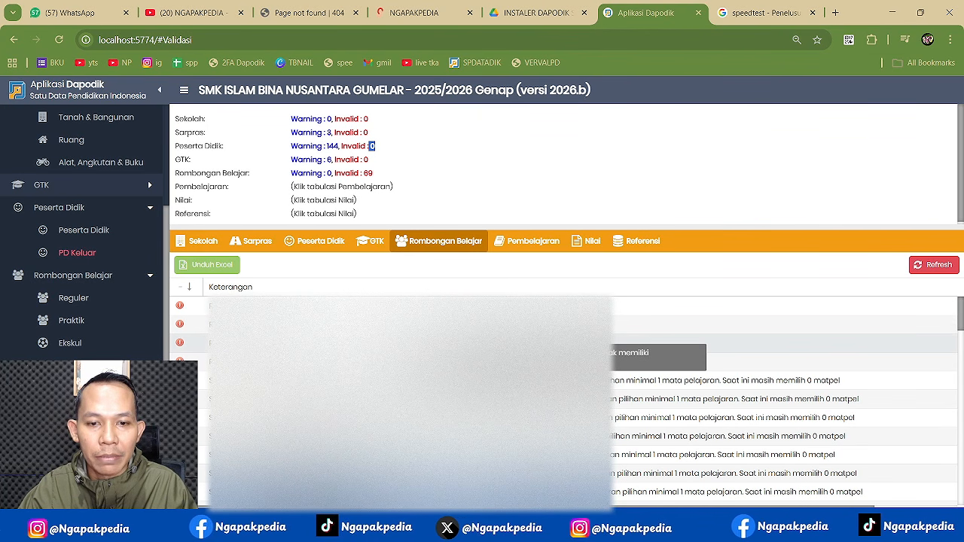
# - Return to the Reguler classes, select class X DKV 1, and bring the Readme checklist forward
pyautogui.click(87, 303)
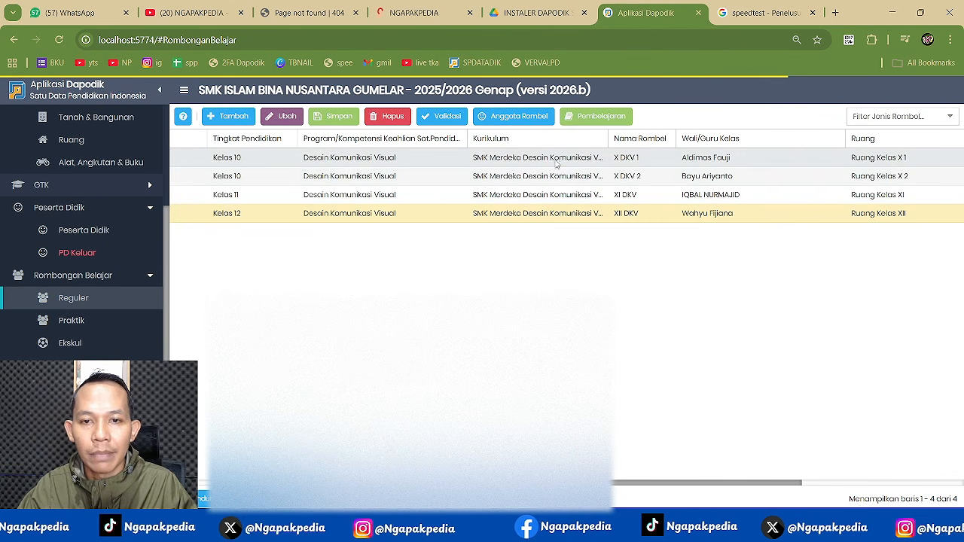
pyautogui.click(557, 159)
pyautogui.hotkey('alt', 'Tab')
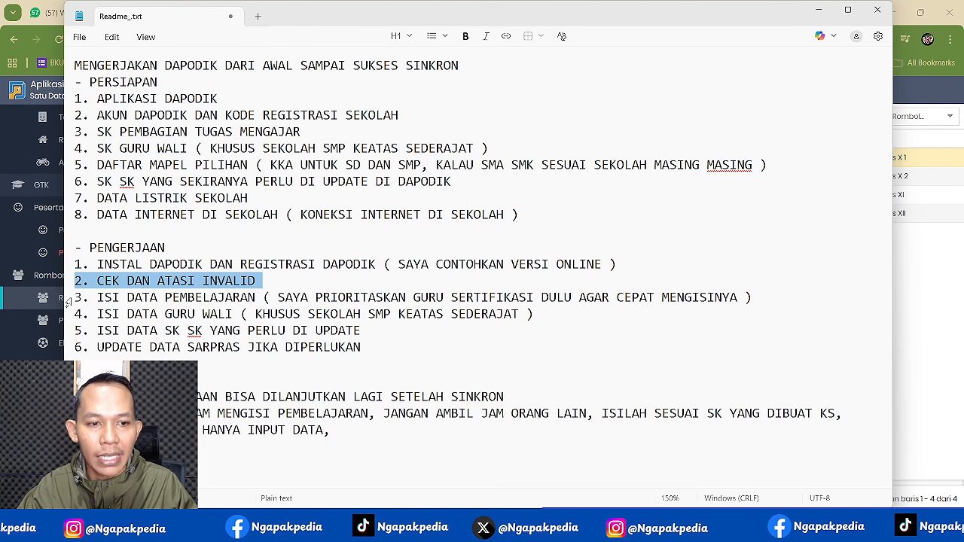
# - Highlight the line '3. ISI DATA PEMBELAJARAN' in the Readme_.txt checklist
pyautogui.tripleClick(68, 299)
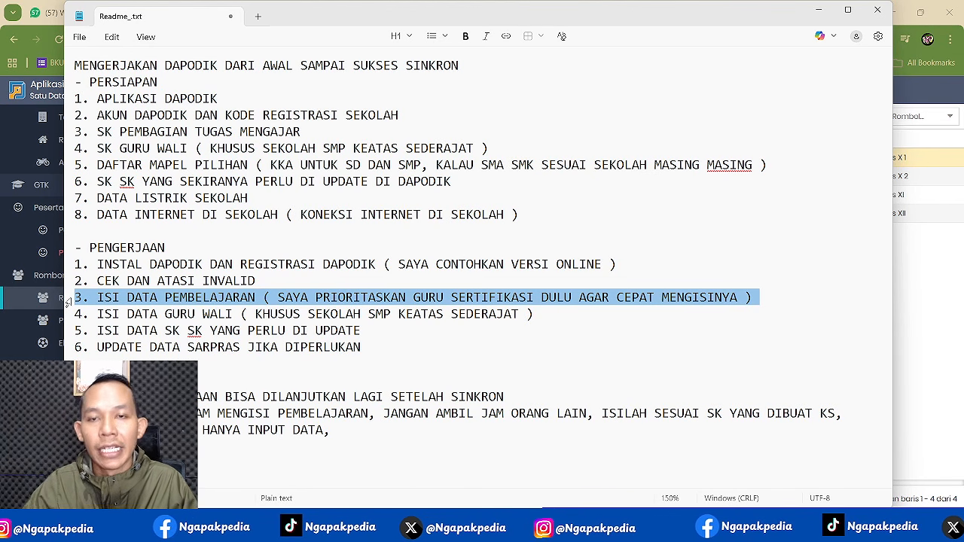
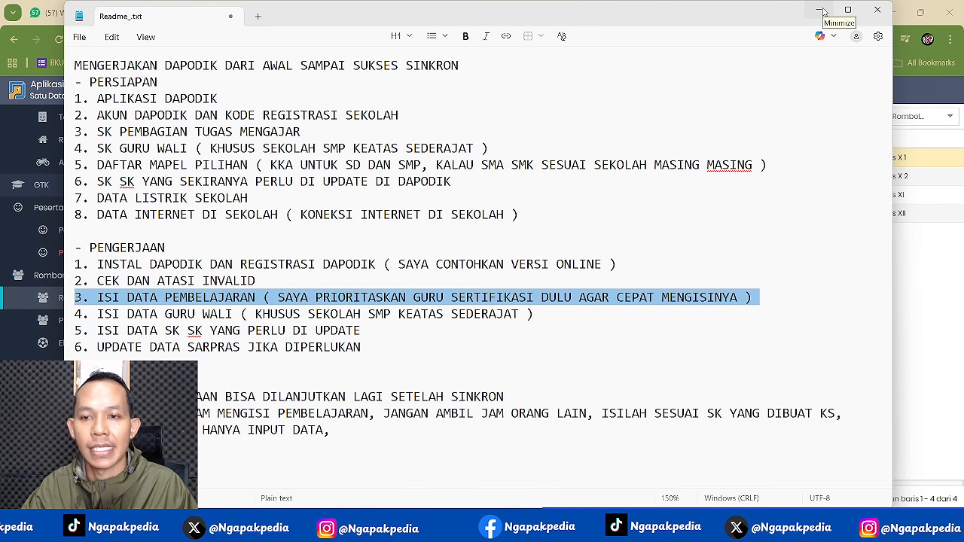
# - Minimize the Notepad checklist and open the SK PEMBAGIAN TUGAS MENGAJAR PDF from KEPERLUAN ISI DAPODIK
pyautogui.click(820, 11)
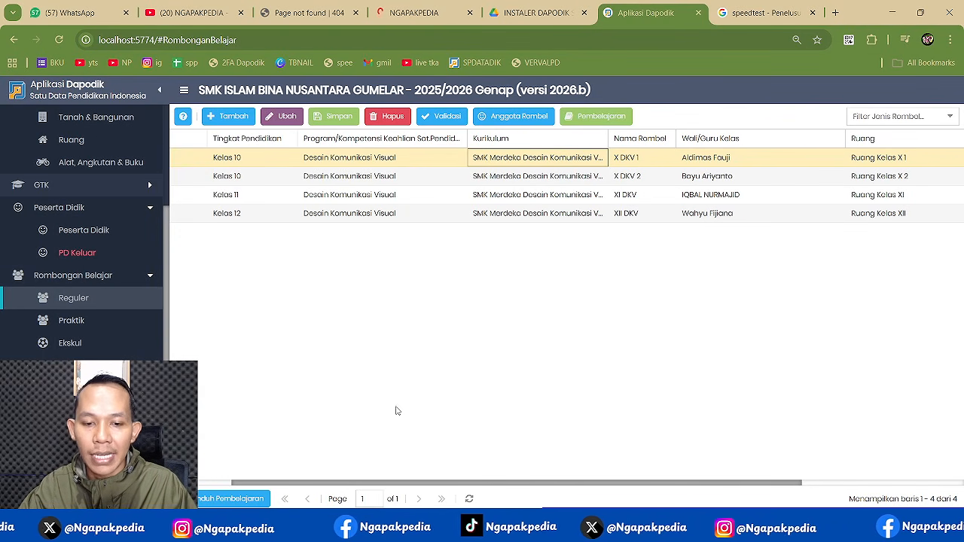
pyautogui.click(392, 526)
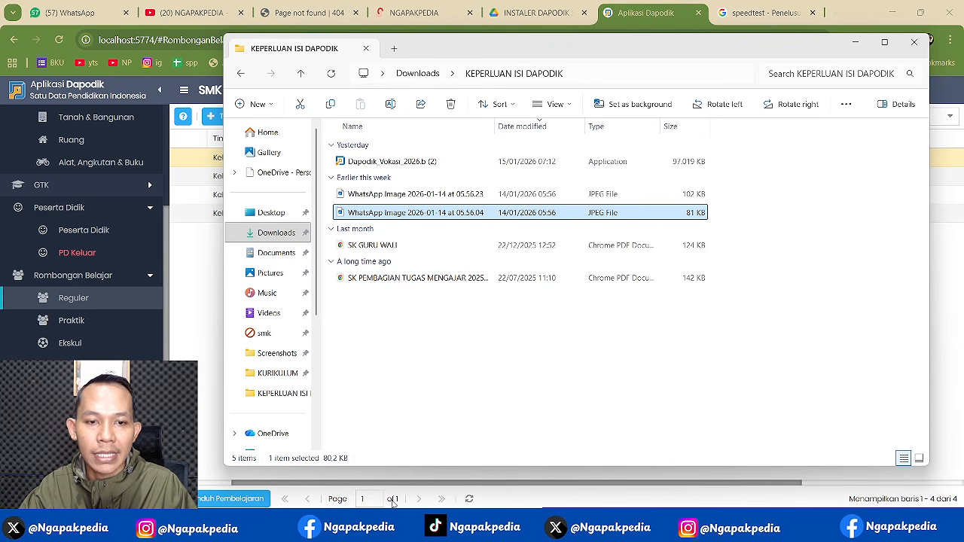
pyautogui.click(418, 285)
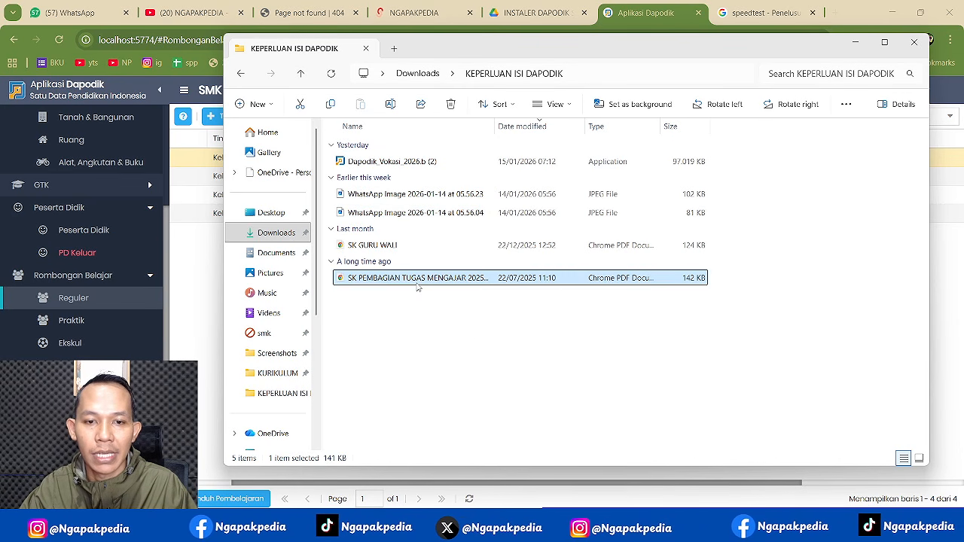
pyautogui.doubleClick(418, 286)
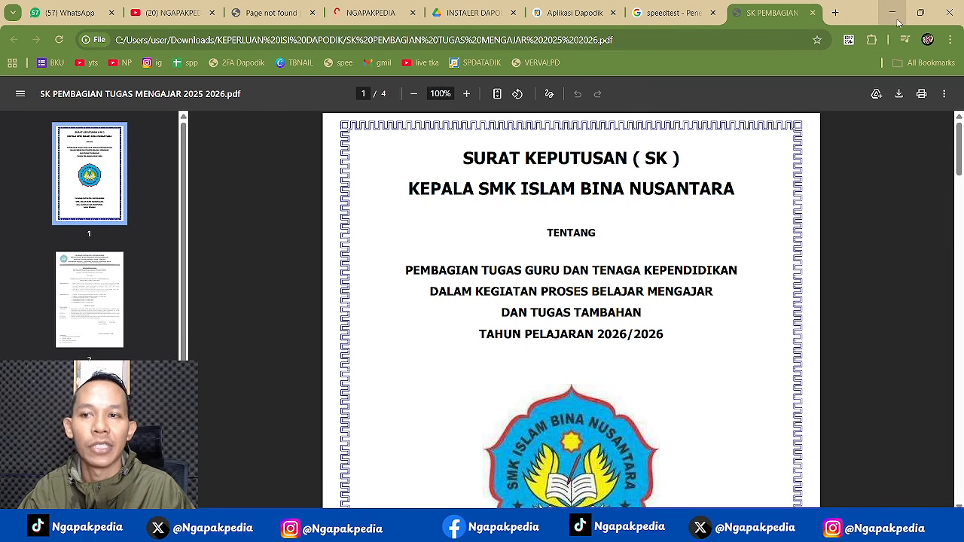
# - Highlight SK number 089/SMK-IBINTARA-244/VII/2025 on page 2, then return to the Dapodik tab
pyautogui.scroll(-6, 640, 291)
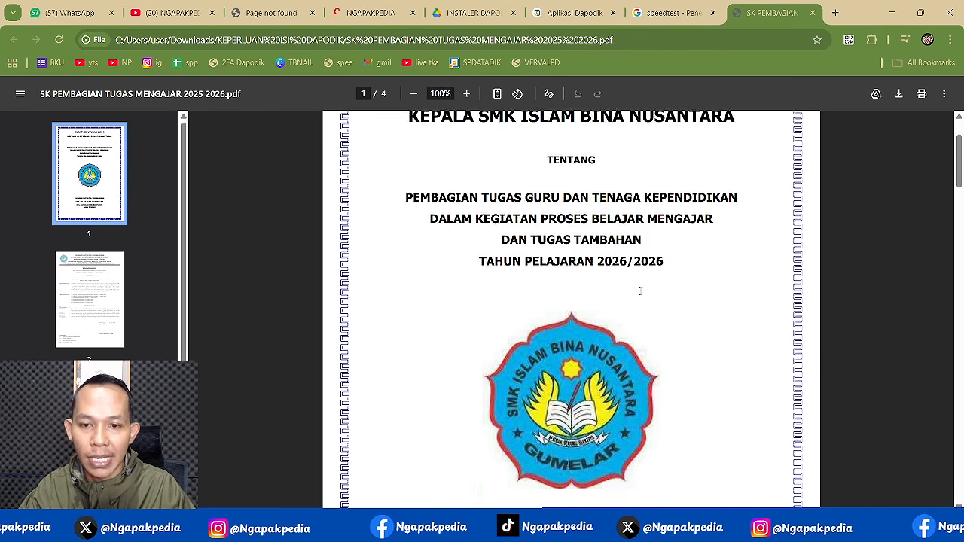
pyautogui.scroll(-2, 640, 290)
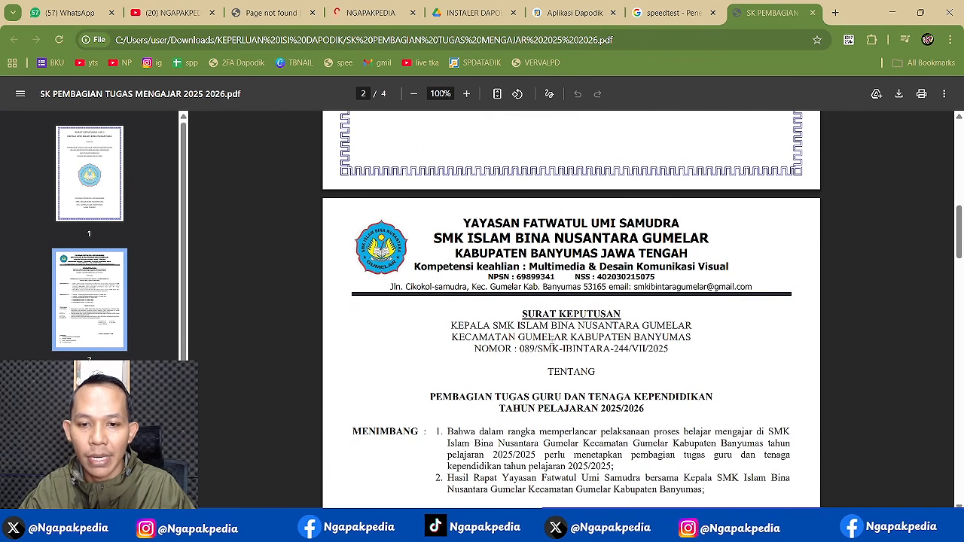
pyautogui.moveTo(520, 350); pyautogui.dragTo(576, 349)
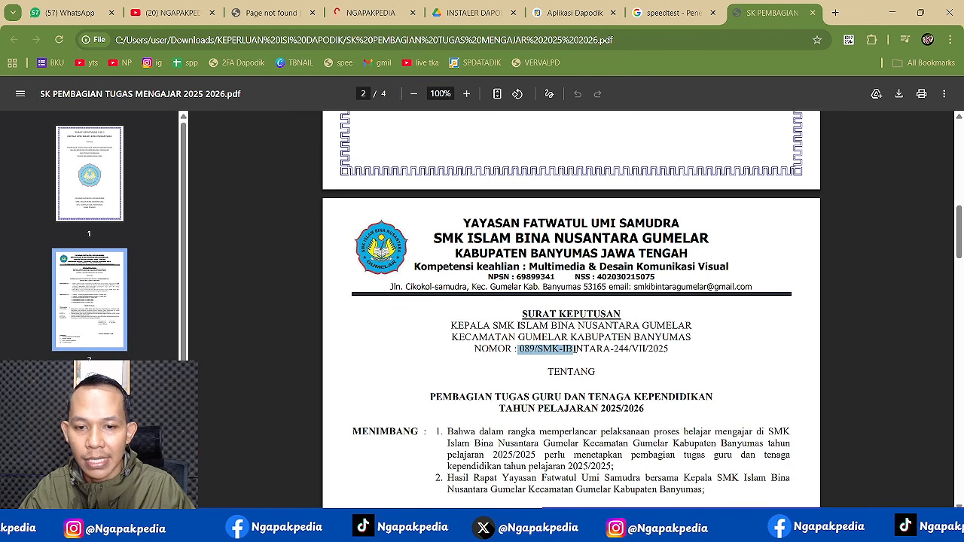
pyautogui.click(517, 349)
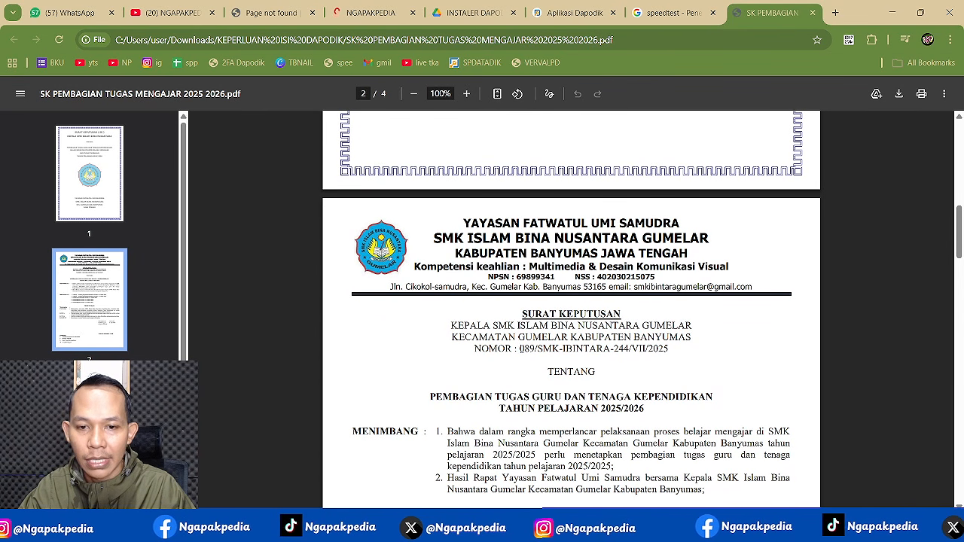
pyautogui.moveTo(519, 350); pyautogui.dragTo(669, 349)
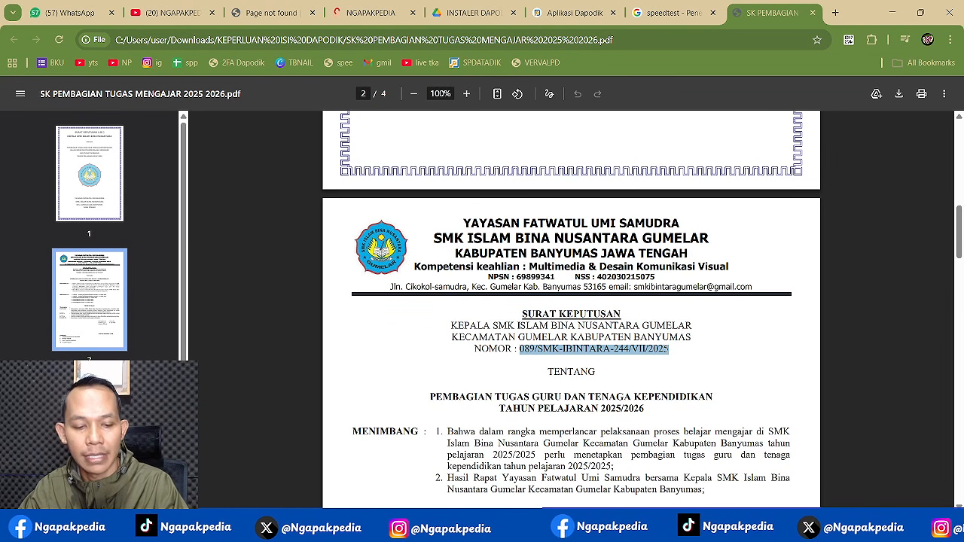
pyautogui.click(576, 18)
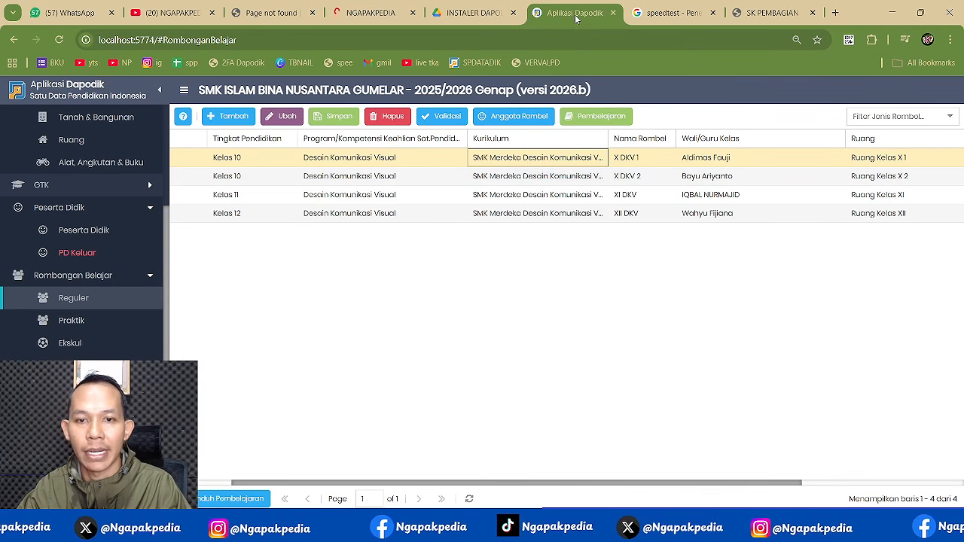
# - In class X DKV 1's Pembelajaran, assign the teacher for Bahasa Indonesia
pyautogui.click(595, 125)
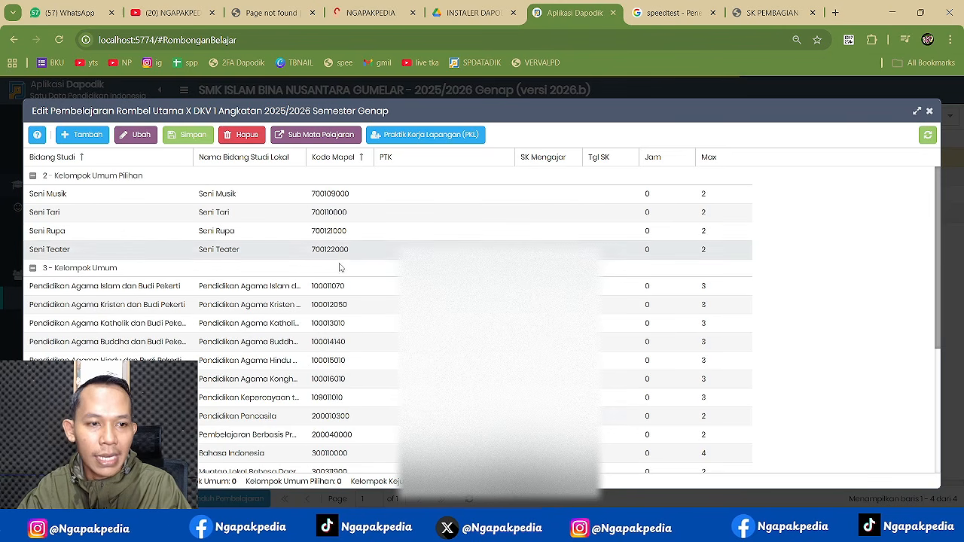
pyautogui.click(388, 452)
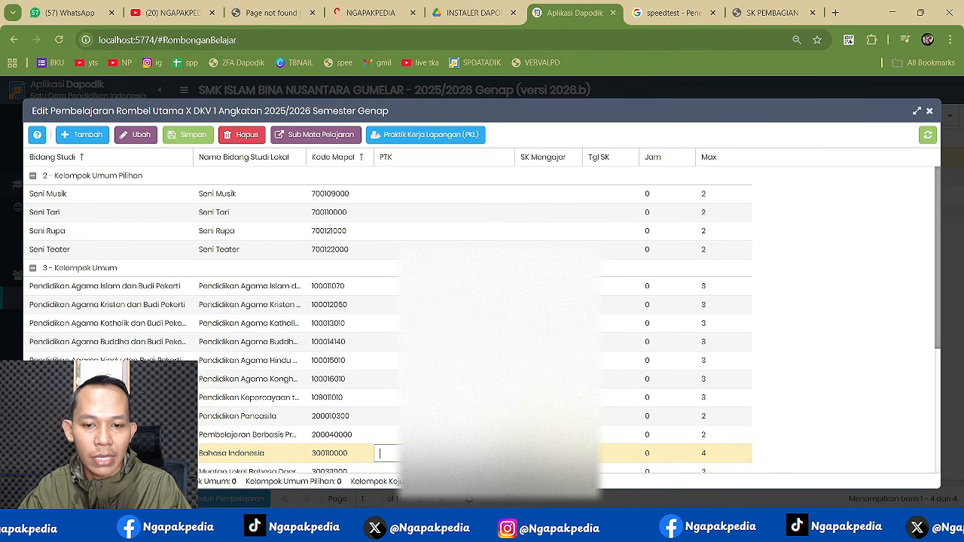
pyautogui.scroll(-10, 422, 354)
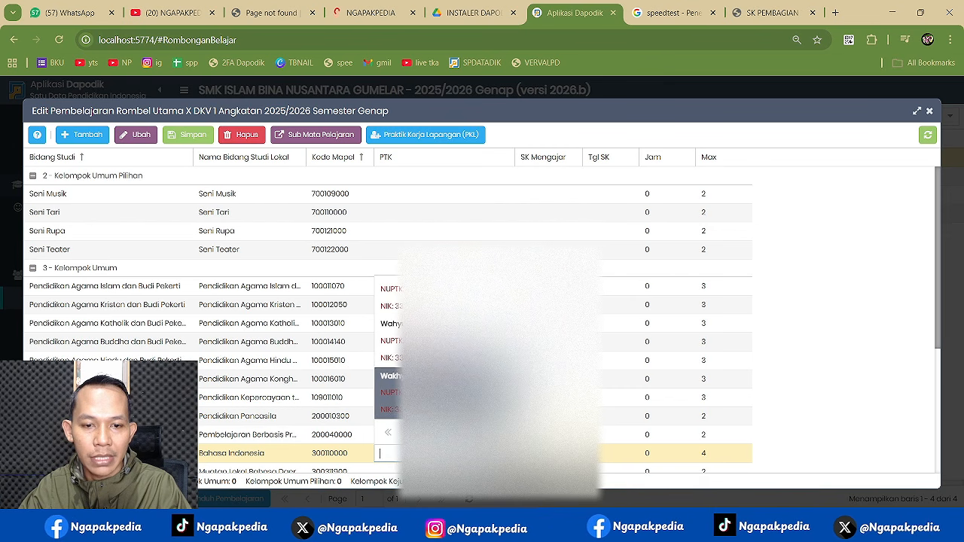
pyautogui.click(392, 323)
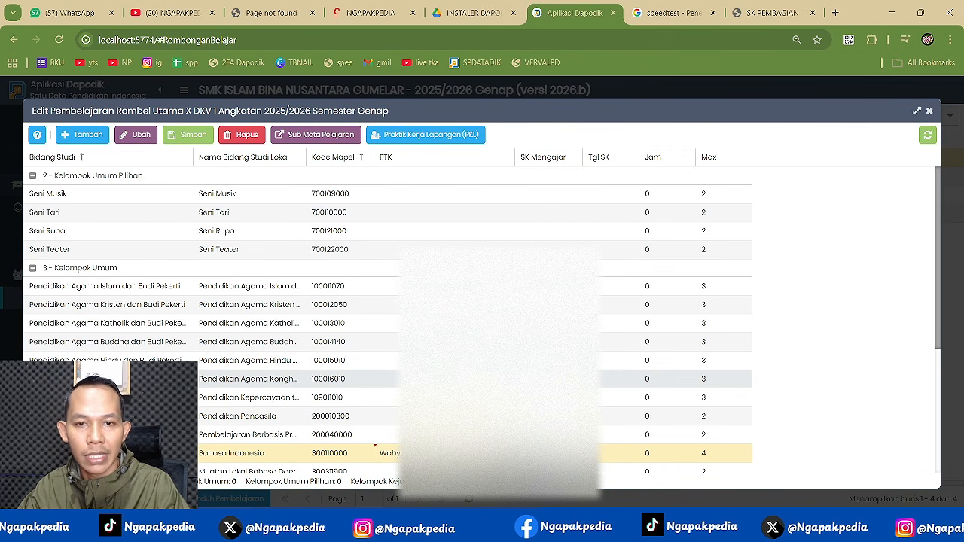
# - Set Bahasa Indonesia's SK date to July 2025 and 4 teaching hours, then save
pyautogui.click(613, 453)
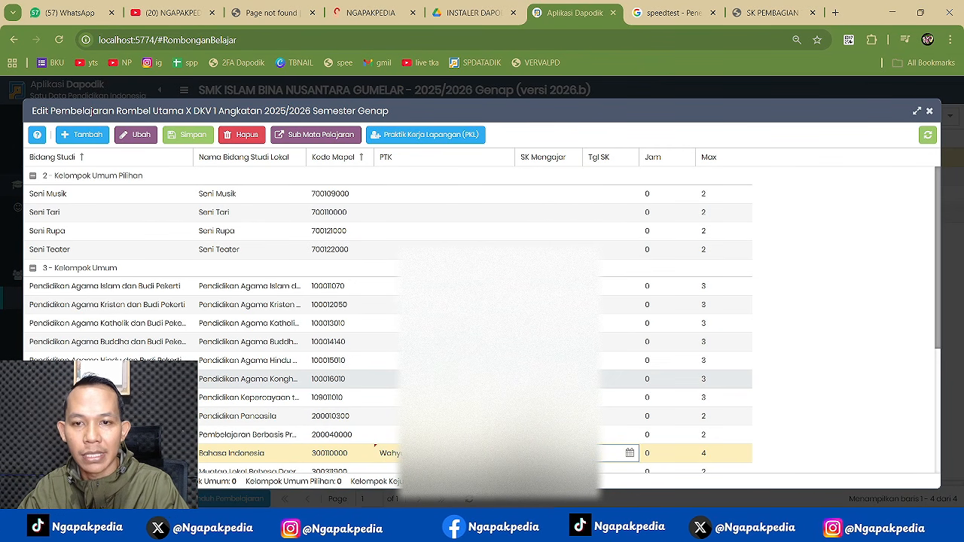
pyautogui.click(630, 452)
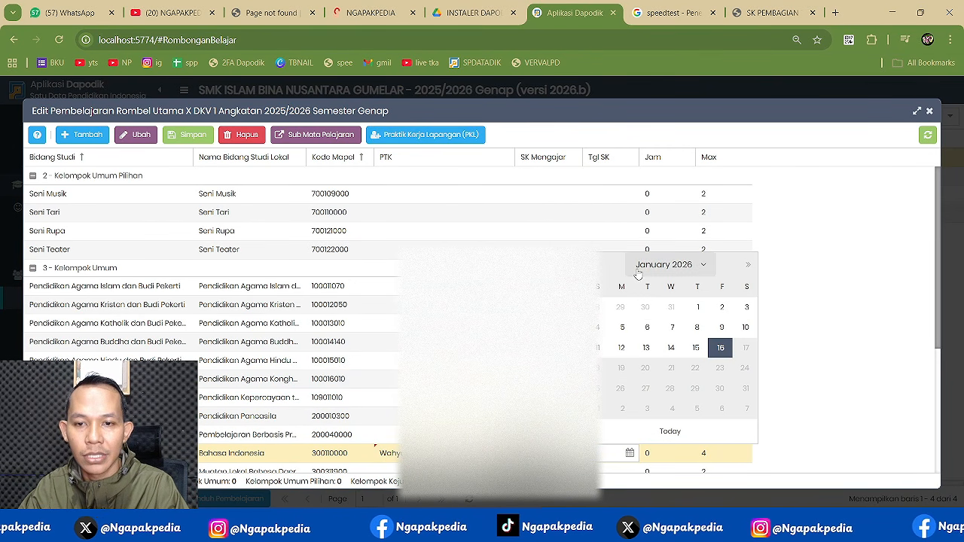
pyautogui.click(599, 267)
pyautogui.click(599, 267)
pyautogui.click(598, 267)
pyautogui.click(599, 267)
pyautogui.click(598, 268)
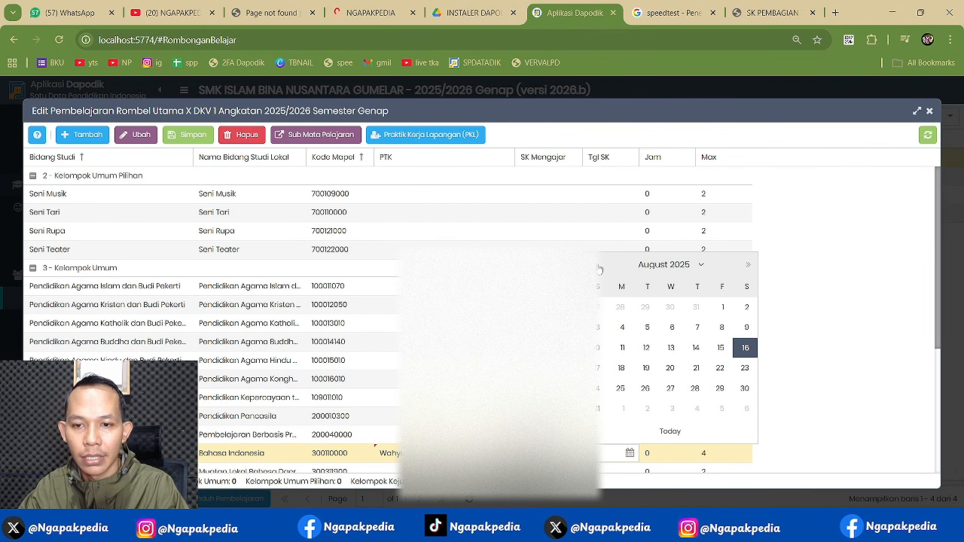
pyautogui.click(598, 268)
pyautogui.click(646, 307)
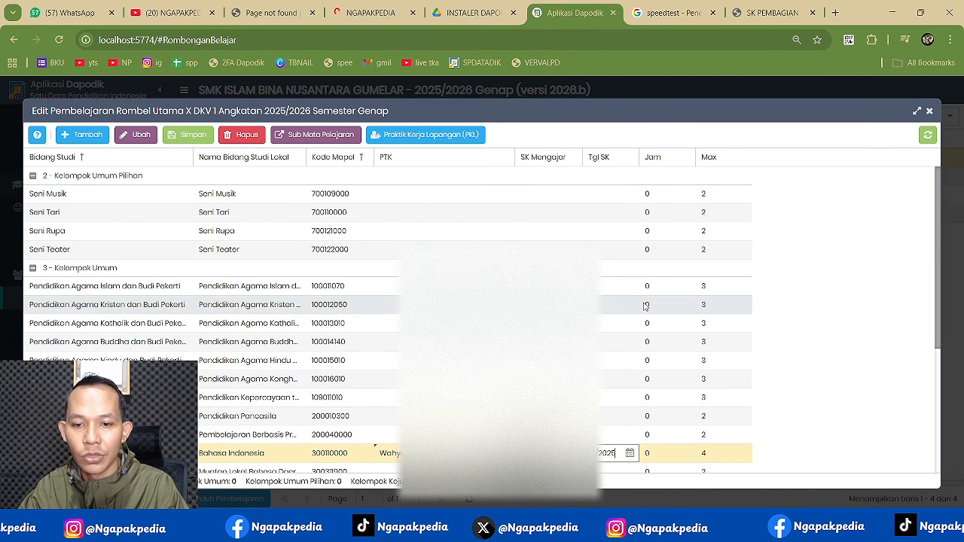
pyautogui.press('Tab')
pyautogui.write('4')
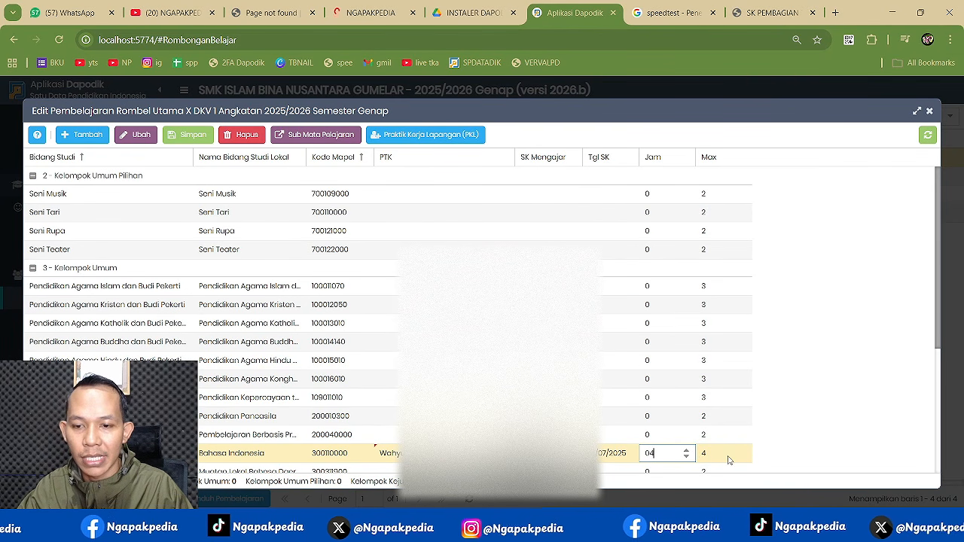
pyautogui.click(186, 135)
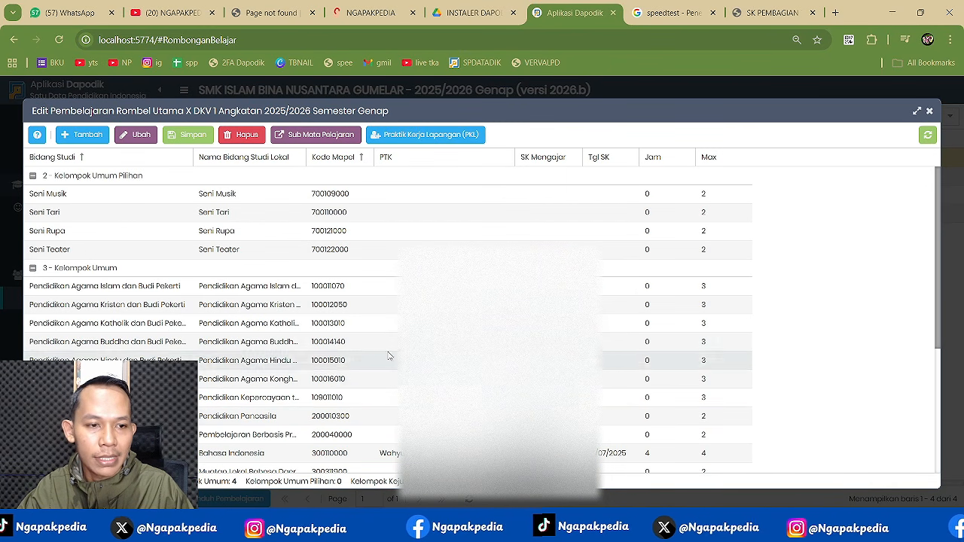
pyautogui.scroll(-1, 384, 426)
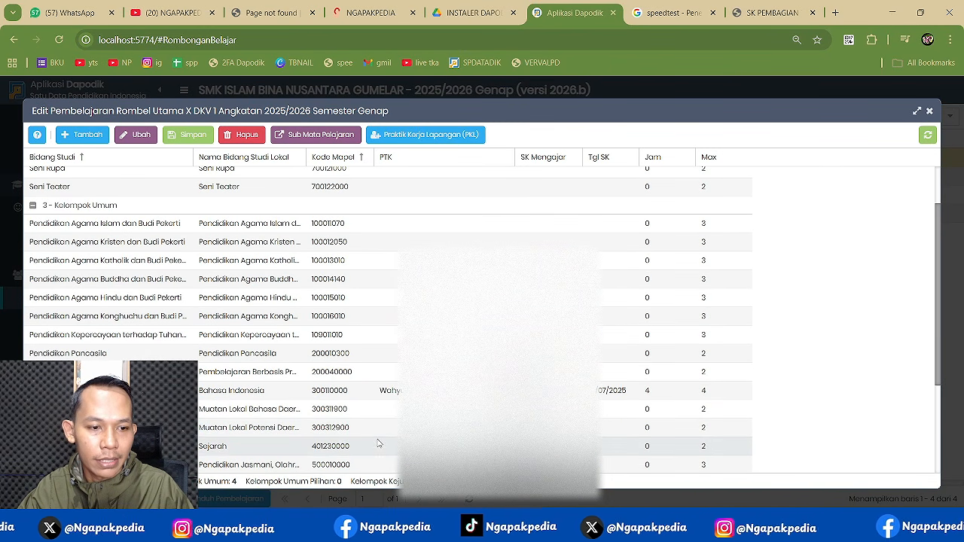
# - Assign the teacher for Bahasa Inggris in class X DKV 1
pyautogui.scroll(-1, 363, 382)
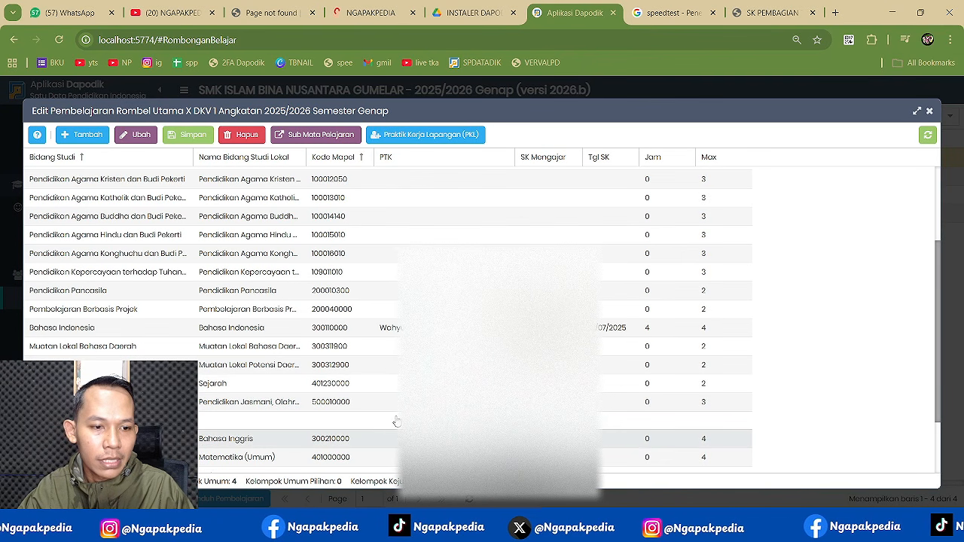
pyautogui.doubleClick(384, 439)
pyautogui.click(505, 438)
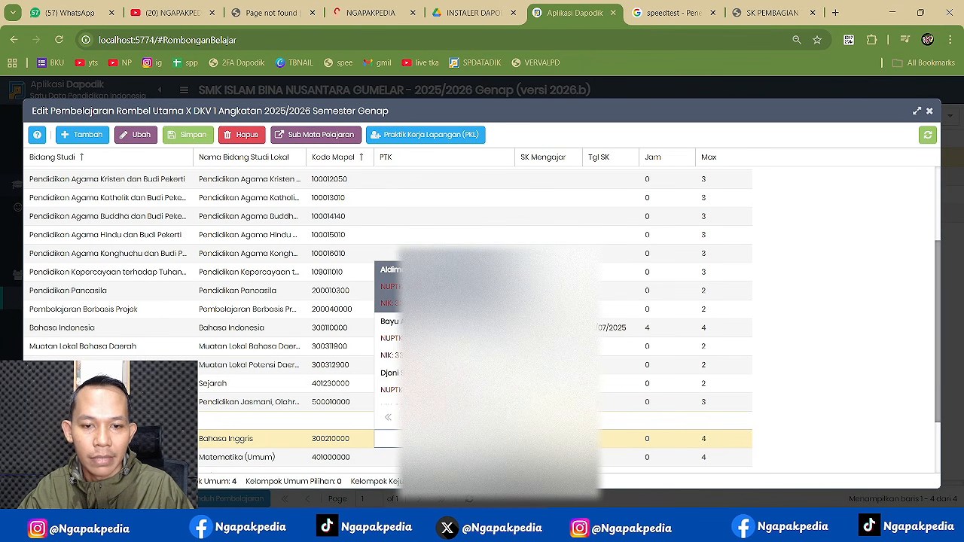
pyautogui.click(452, 346)
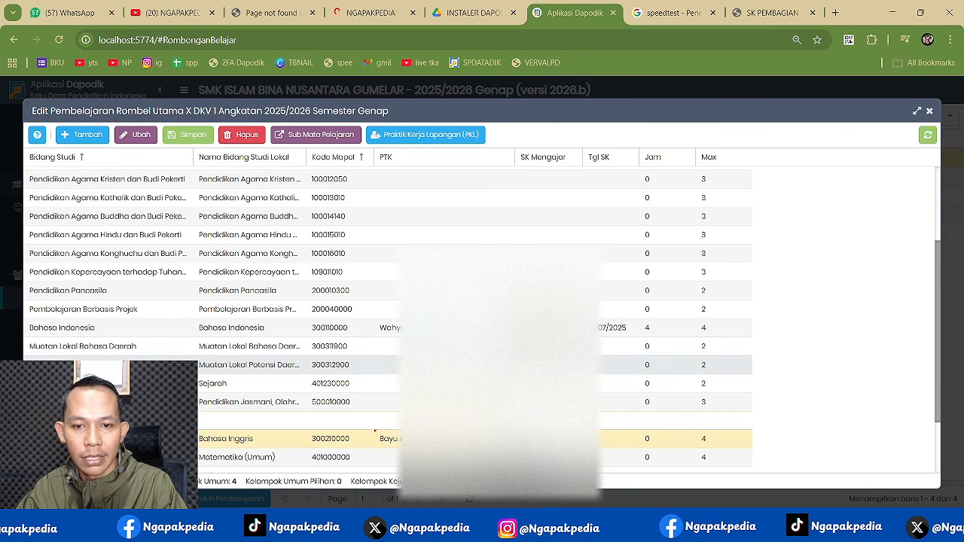
# - Give Bahasa Inggris a July 2025 SK date with 4 hours, save, then bring up OBS
pyautogui.click(613, 437)
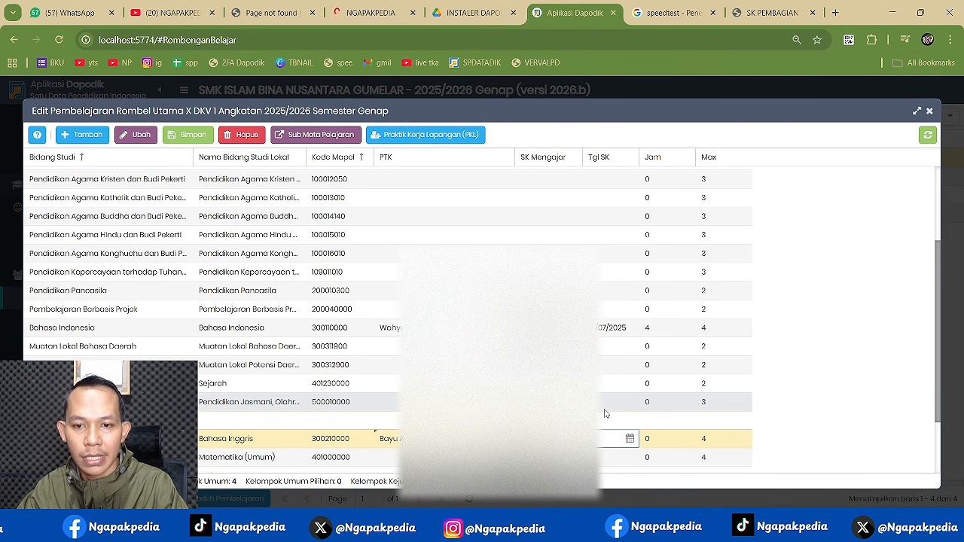
pyautogui.click(628, 440)
pyautogui.click(597, 254)
pyautogui.click(597, 254)
pyautogui.click(597, 255)
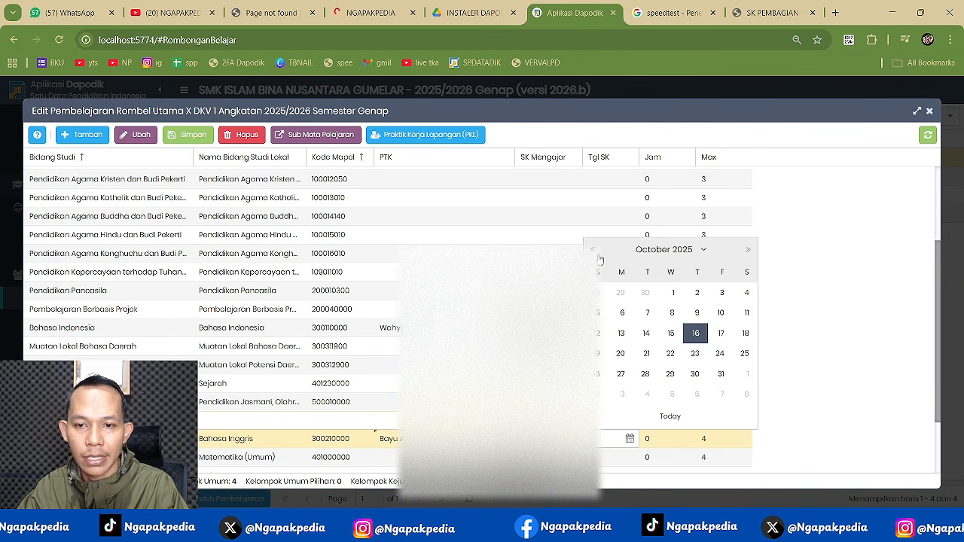
pyautogui.click(597, 254)
pyautogui.click(599, 256)
pyautogui.click(599, 256)
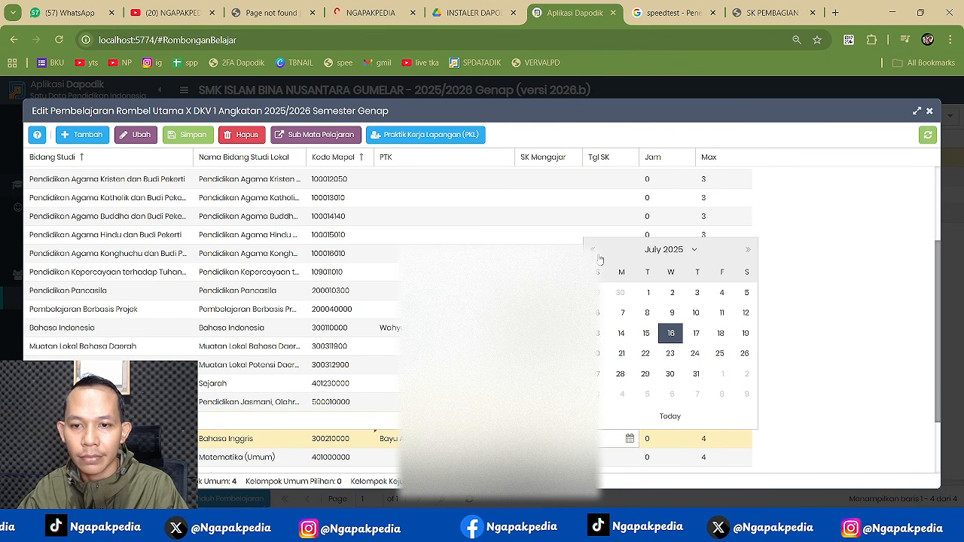
pyautogui.click(646, 293)
pyautogui.press('Tab')
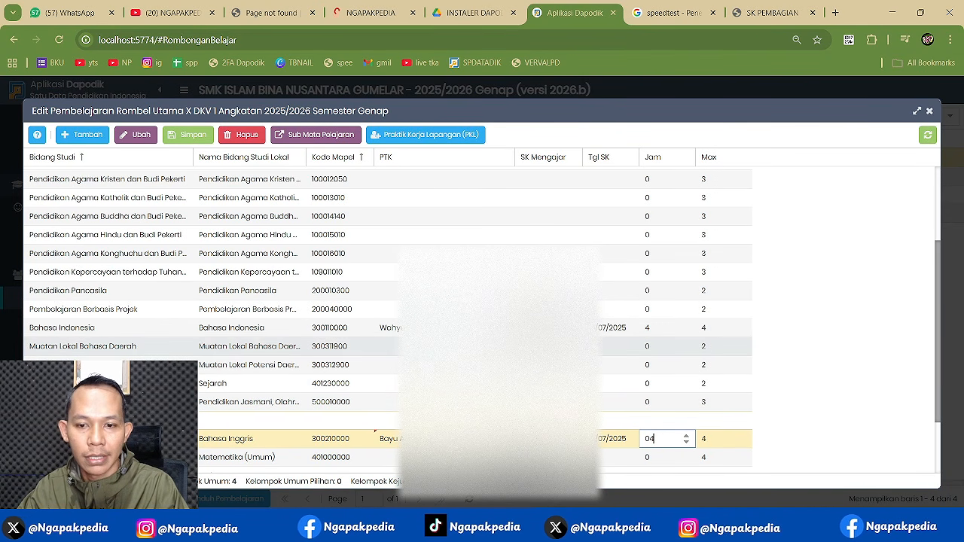
pyautogui.click(203, 132)
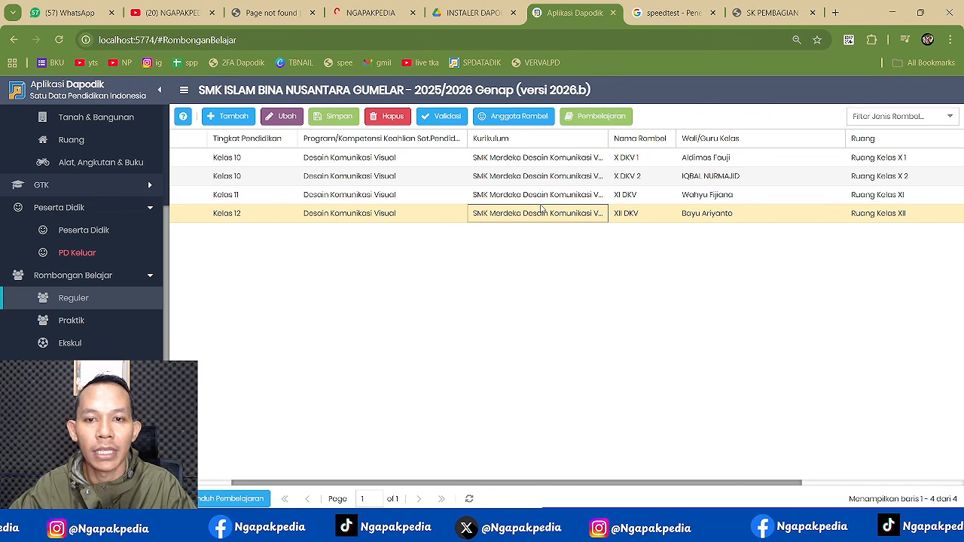
pyautogui.click(379, 215)
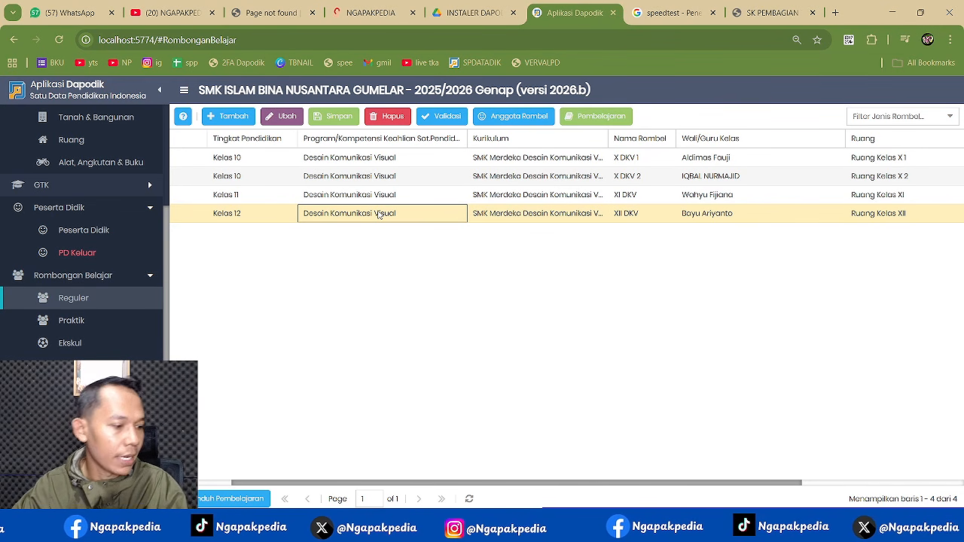
pyautogui.click(739, 528)
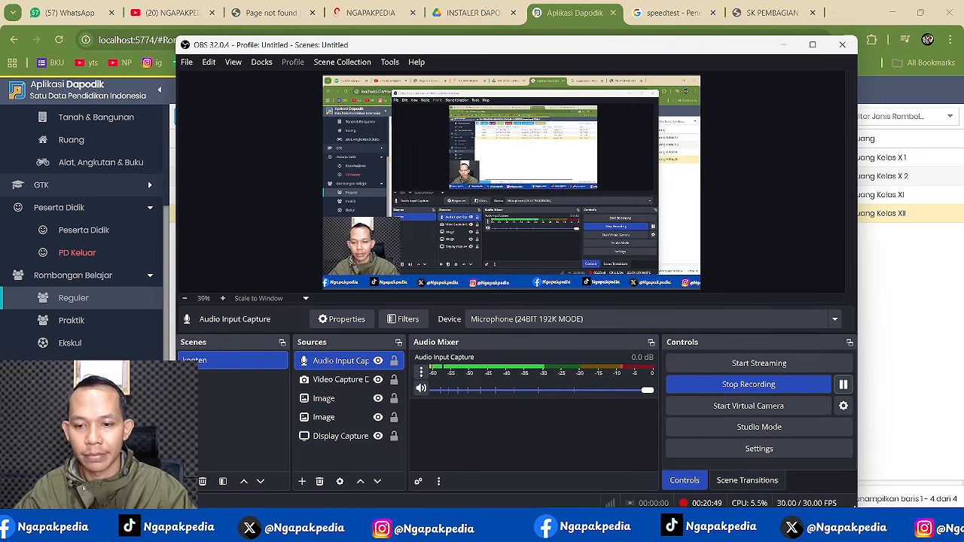
# - Send OBS behind the browser so the Rombongan Belajar list shows again
pyautogui.click(933, 314)
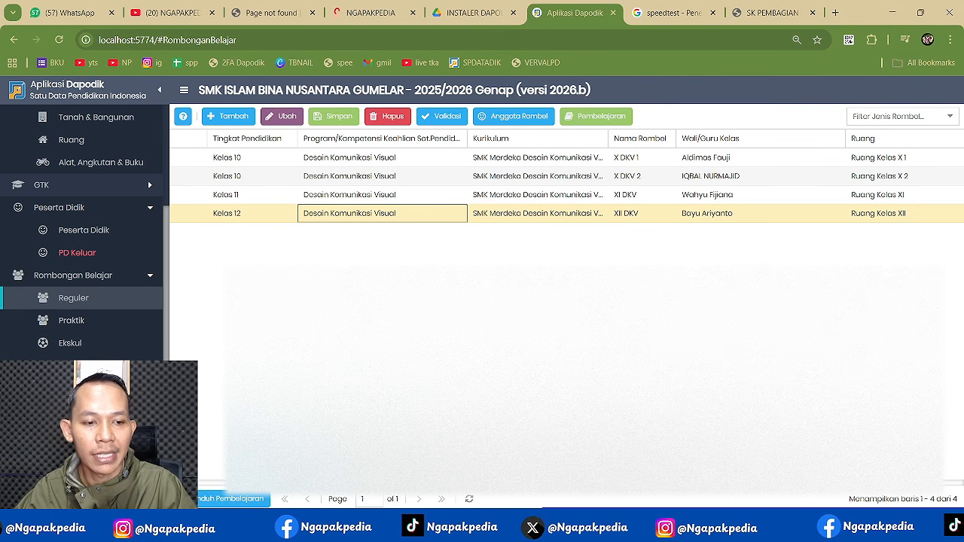
# - Refresh the Rombongan Belajar validation (65 invalid) and open the empty Pilihan group list
pyautogui.click(52, 456)
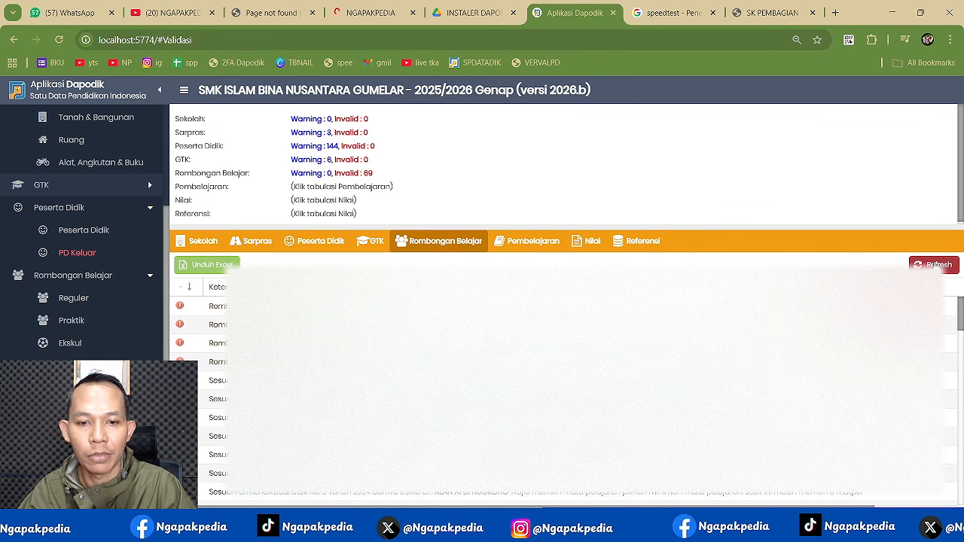
pyautogui.click(936, 265)
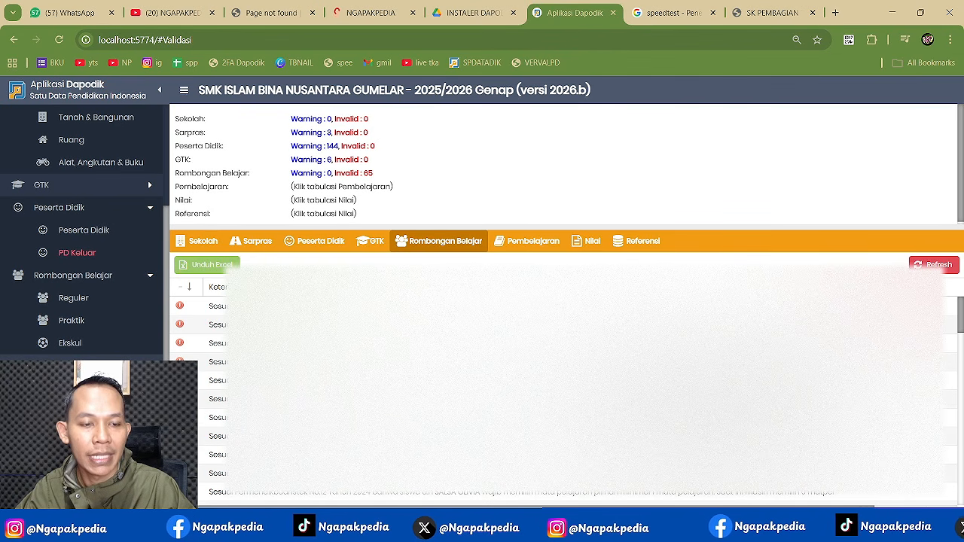
pyautogui.click(74, 365)
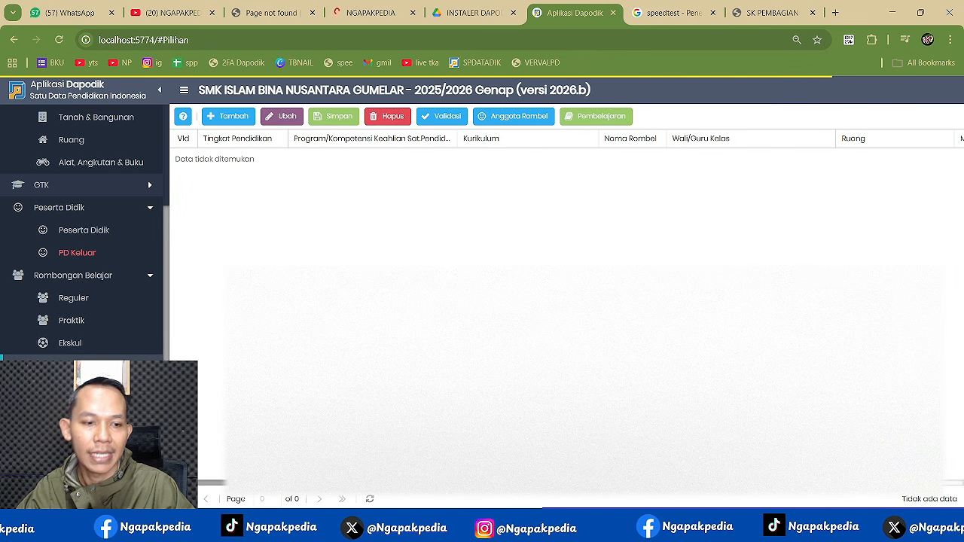
# - Add and save a Kelas 11 Desain Komunikasi Visual group on SMK Merdeka with a room
pyautogui.click(229, 118)
pyautogui.click(278, 161)
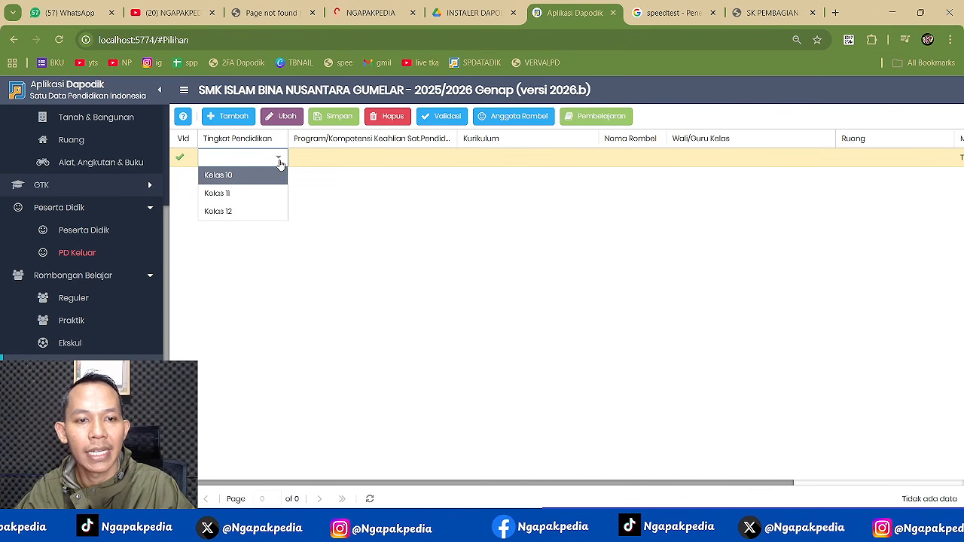
pyautogui.click(237, 194)
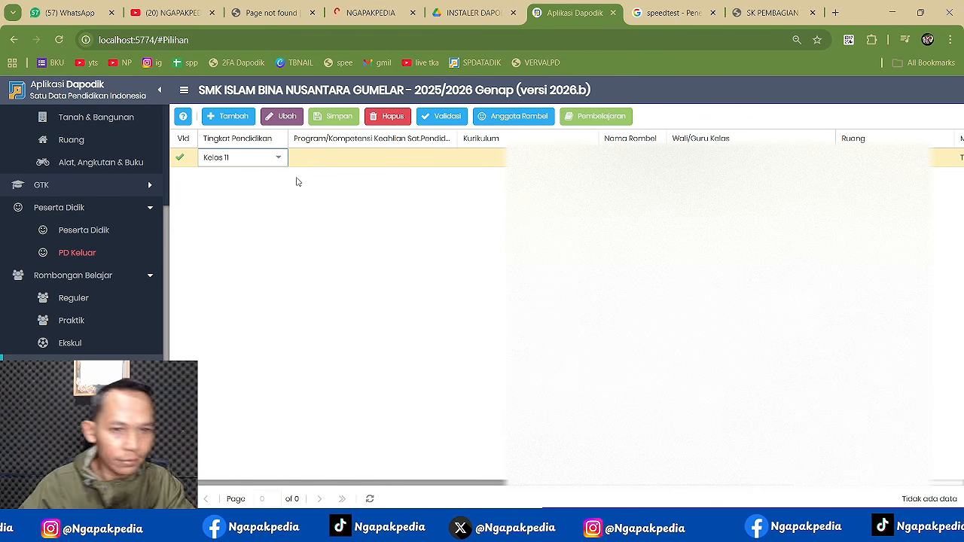
pyautogui.press('Tab')
pyautogui.click(452, 158)
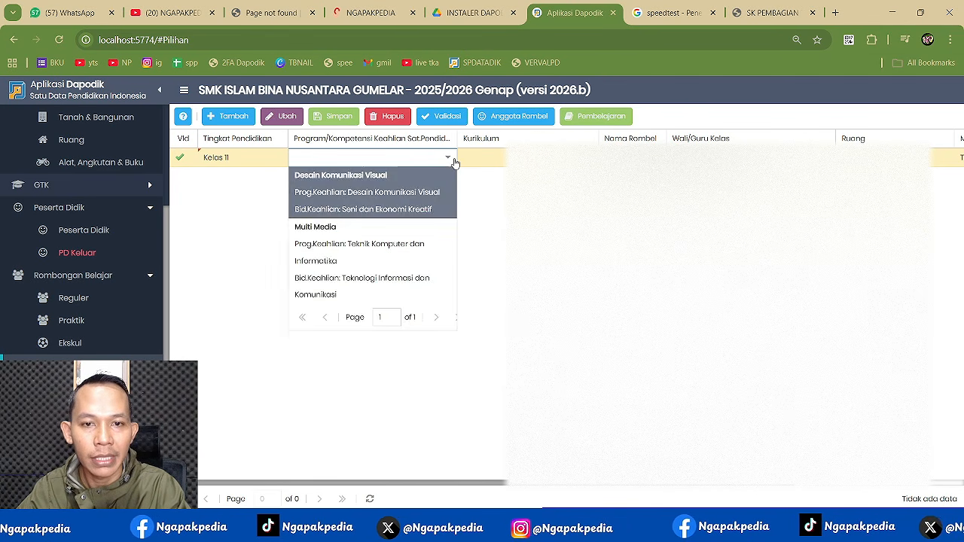
pyautogui.click(413, 178)
pyautogui.click(474, 161)
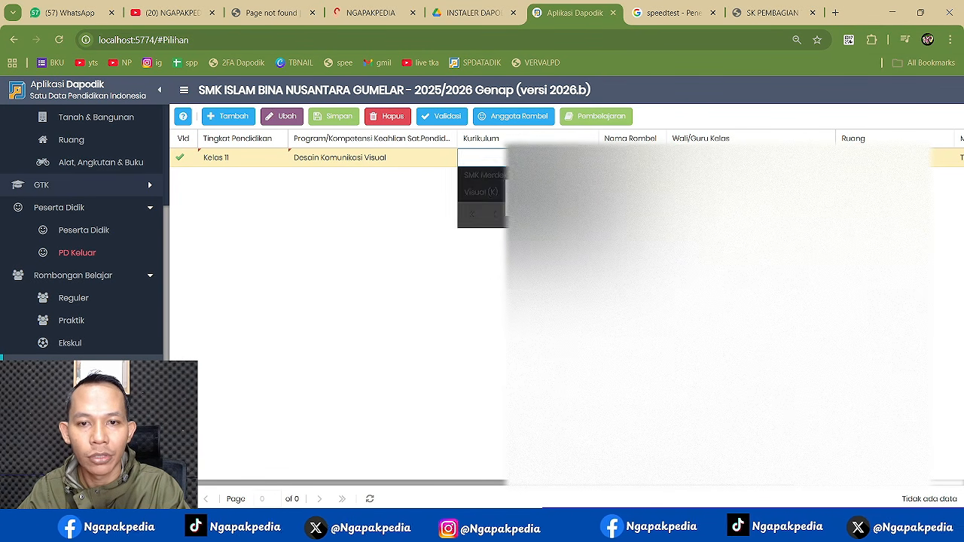
pyautogui.click(482, 172)
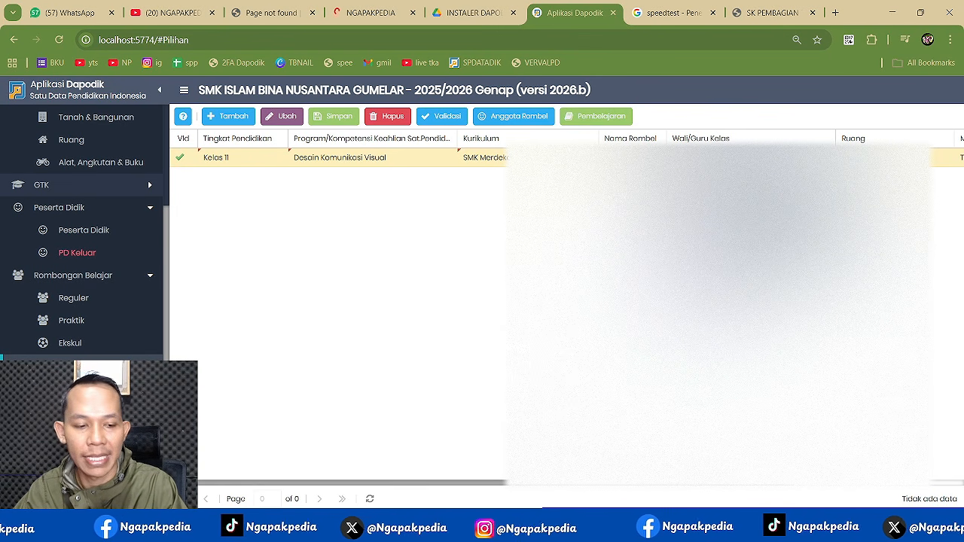
pyautogui.click(944, 159)
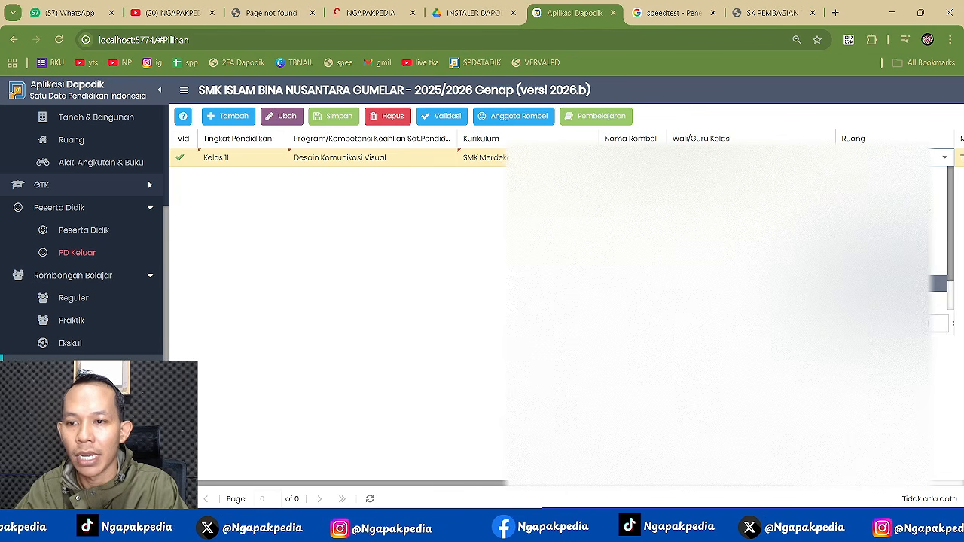
pyautogui.click(881, 283)
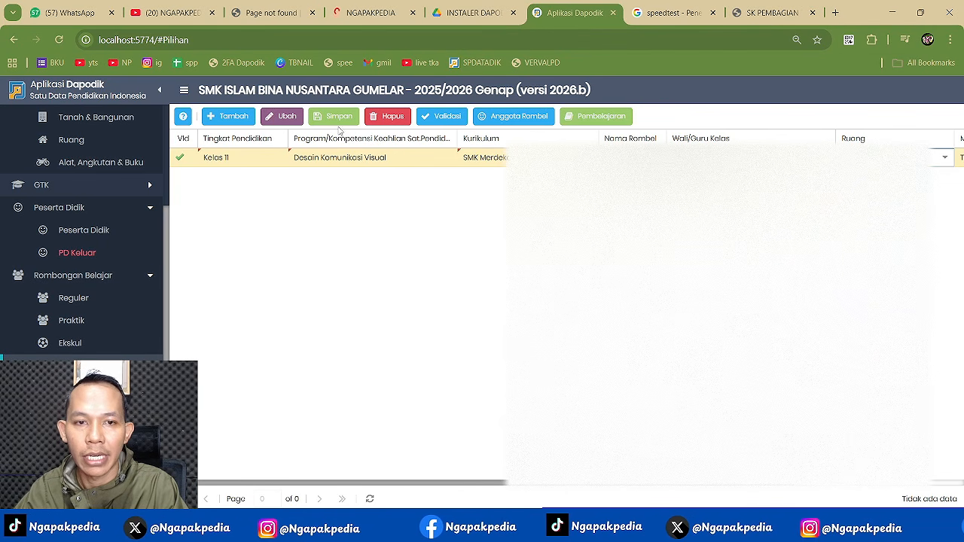
pyautogui.click(337, 118)
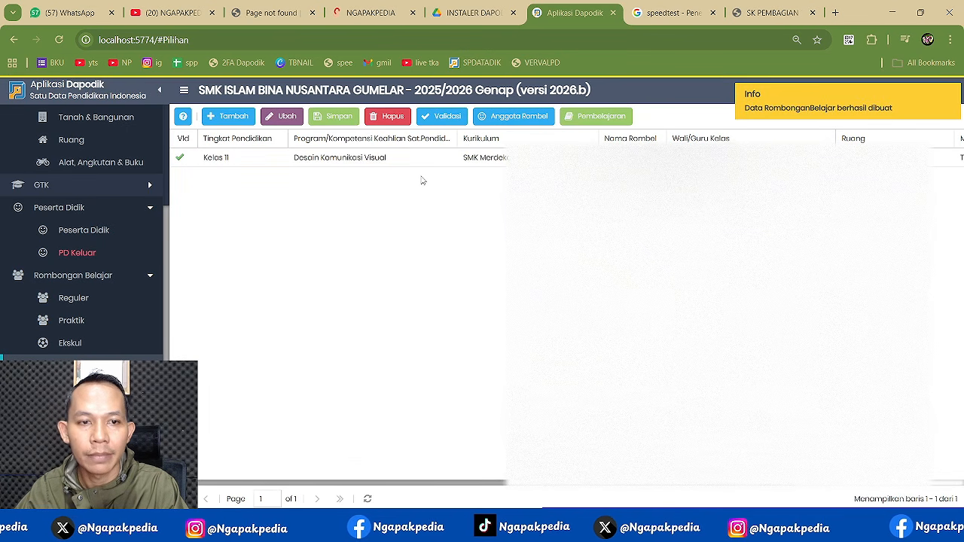
# - Add and save a Kelas 12 Desain Komunikasi Visual group on SMK Merdeka with a room
pyautogui.click(228, 116)
pyautogui.click(265, 158)
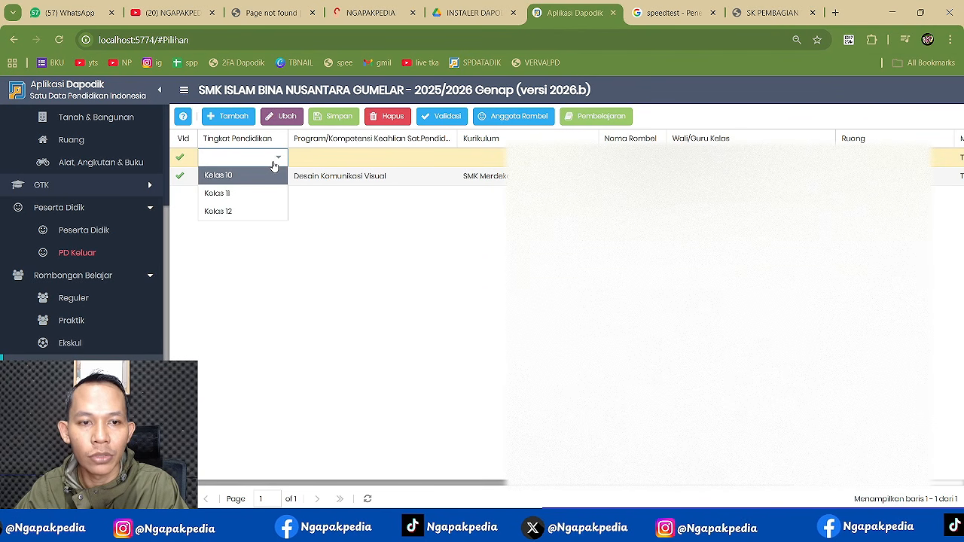
pyautogui.click(263, 208)
pyautogui.click(439, 155)
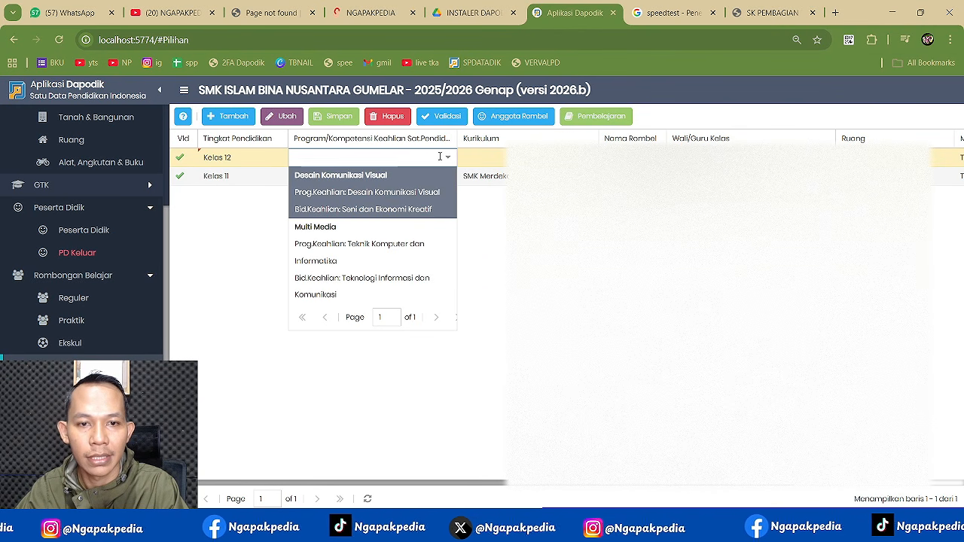
pyautogui.click(386, 188)
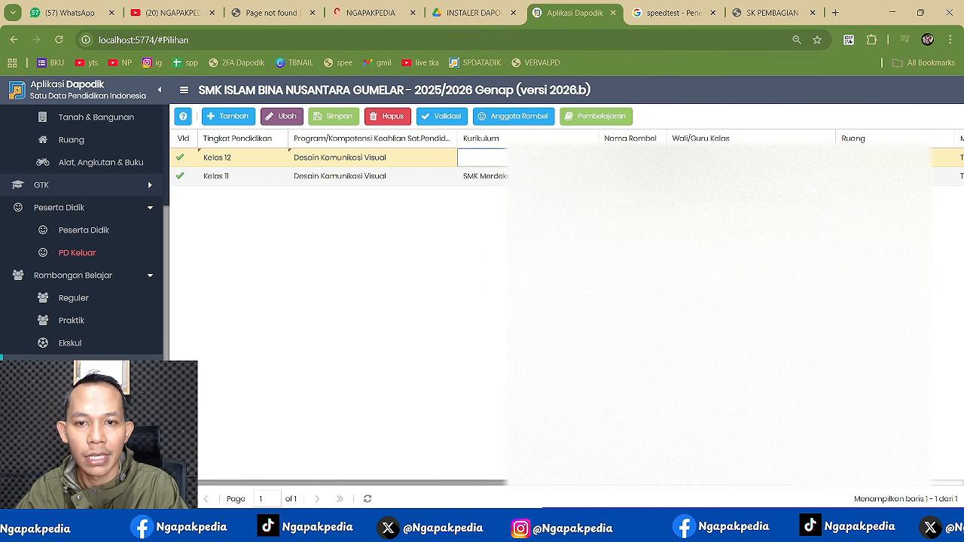
pyautogui.click(482, 158)
pyautogui.click(481, 172)
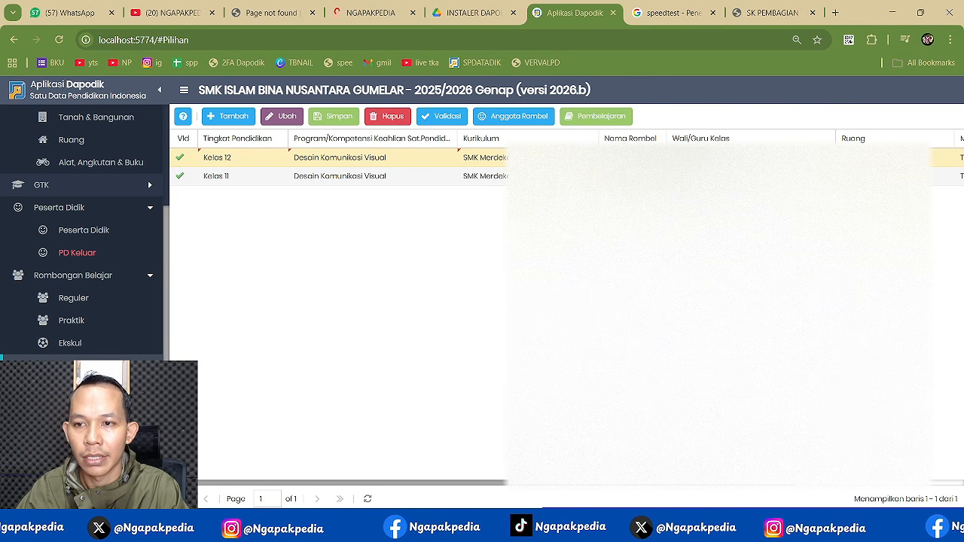
pyautogui.click(750, 177)
pyautogui.click(883, 158)
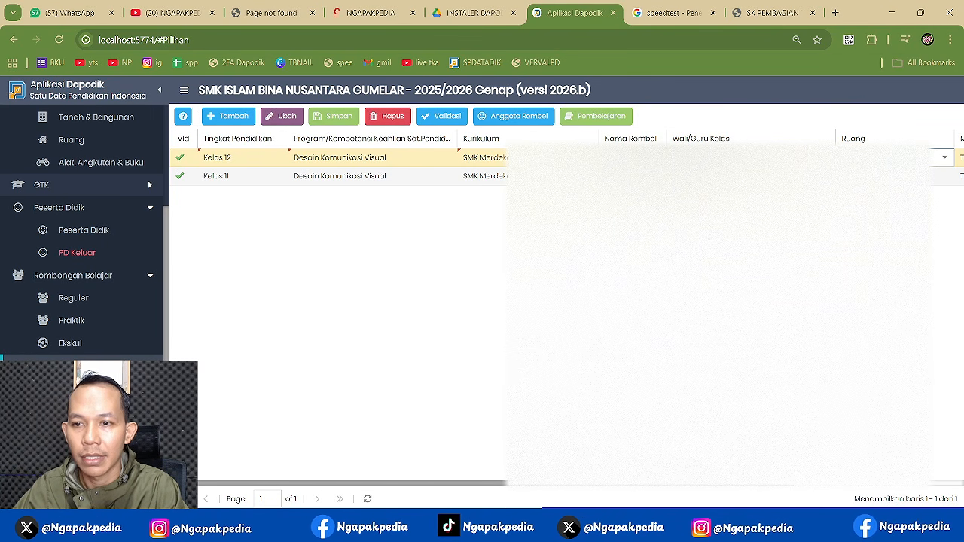
pyautogui.click(946, 163)
pyautogui.click(939, 220)
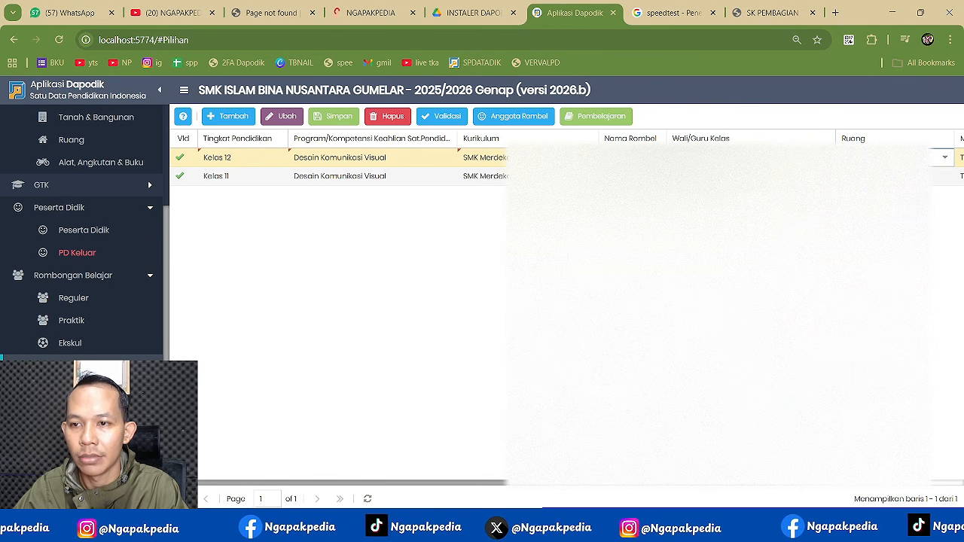
pyautogui.press('Tab')
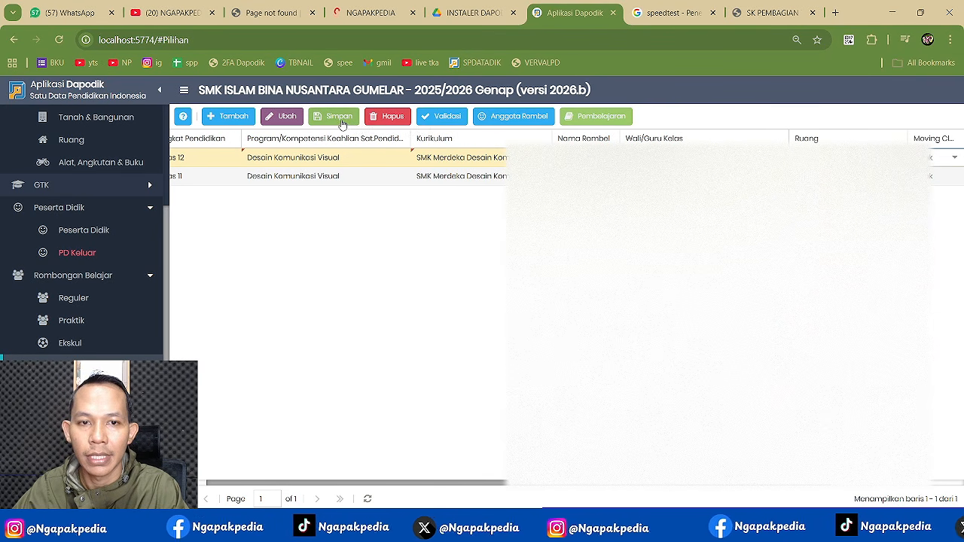
pyautogui.click(339, 119)
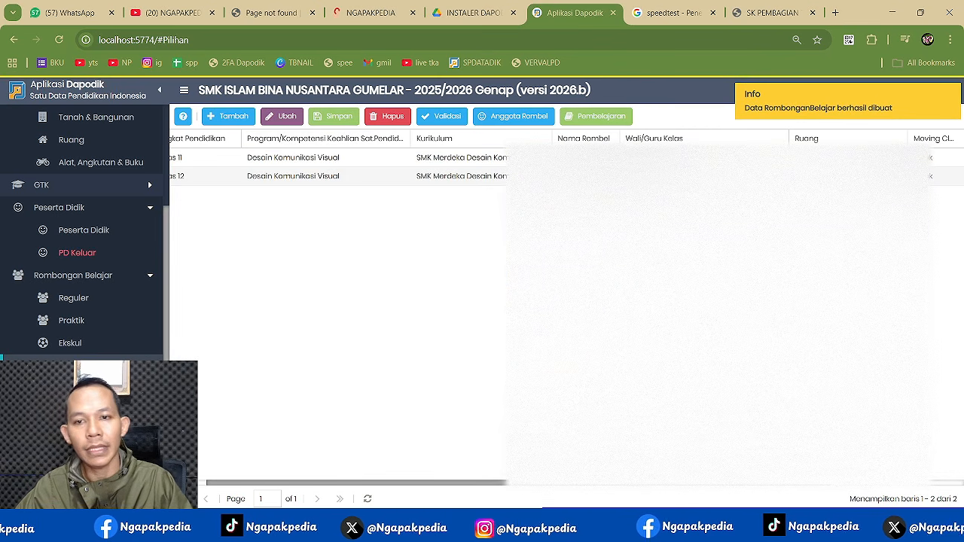
pyautogui.click(487, 158)
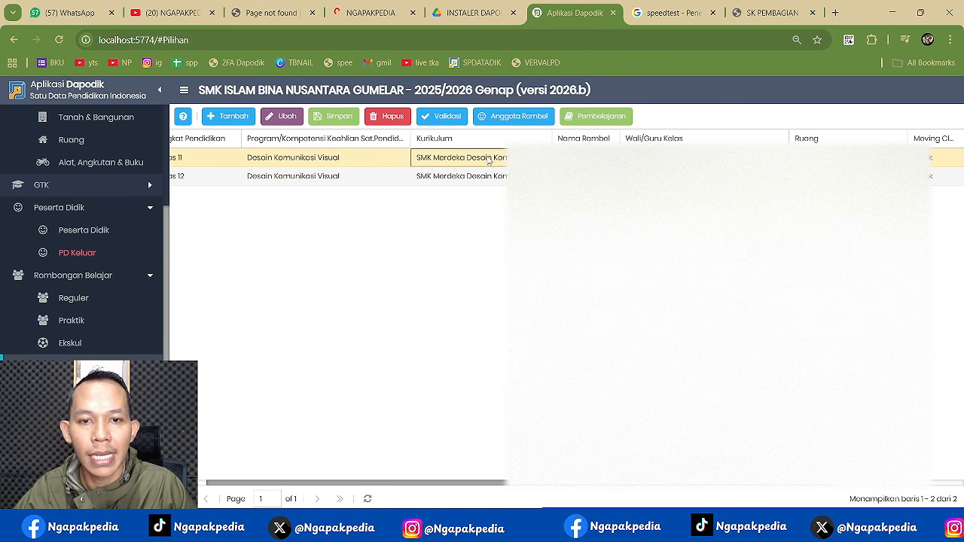
# - Move all available students into the BISNIS DIGITAL XI group, giving 38 members
pyautogui.click(515, 117)
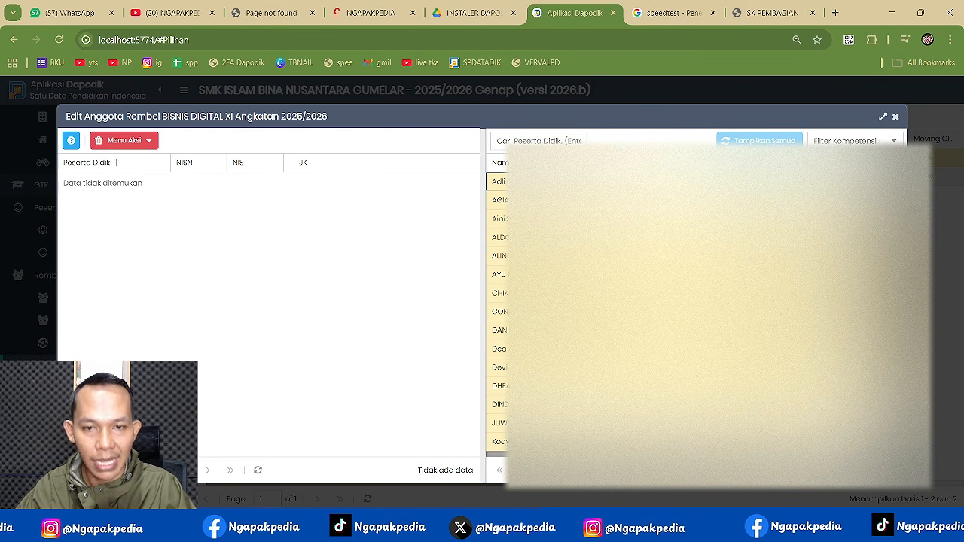
pyautogui.moveTo(479, 201); pyautogui.dragTo(346, 219)
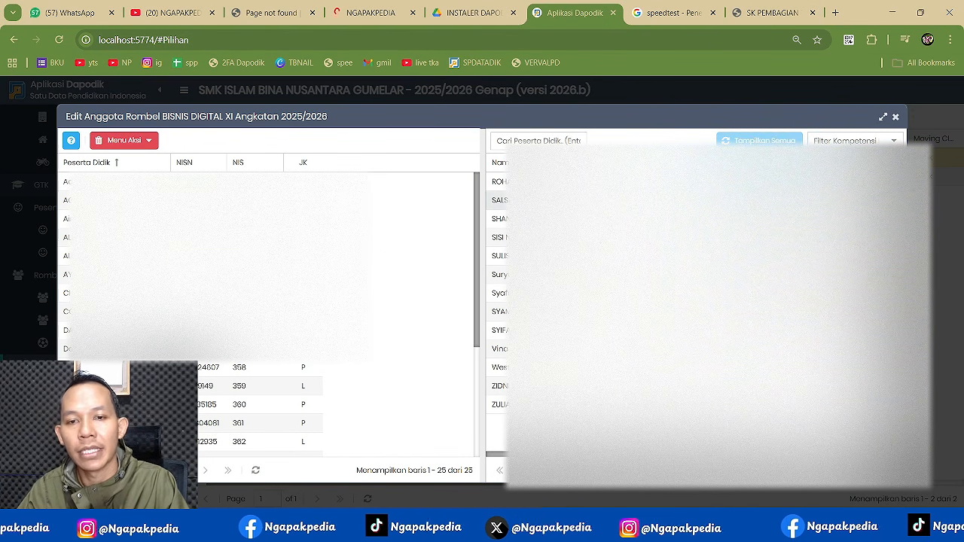
pyautogui.hotkey('ctrl', 'a')
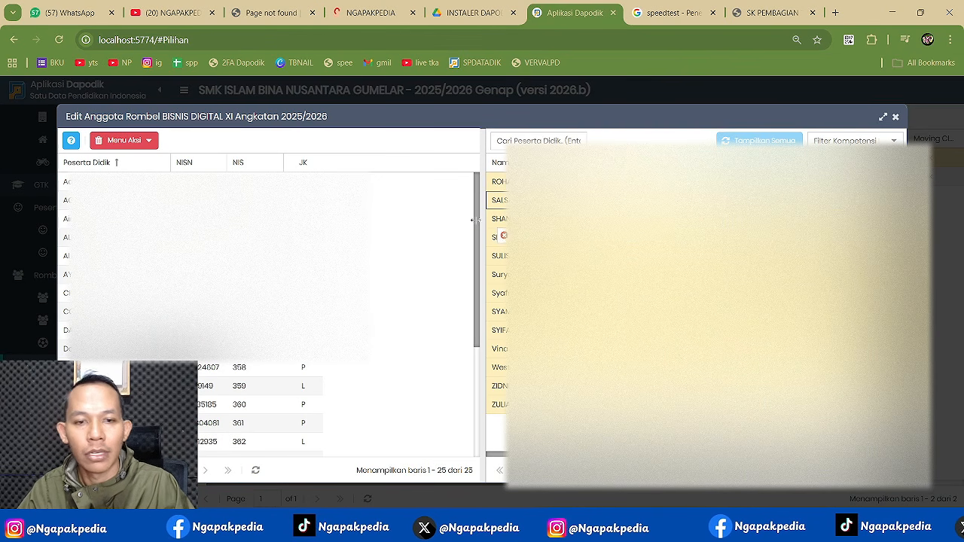
pyautogui.moveTo(475, 220); pyautogui.dragTo(406, 236)
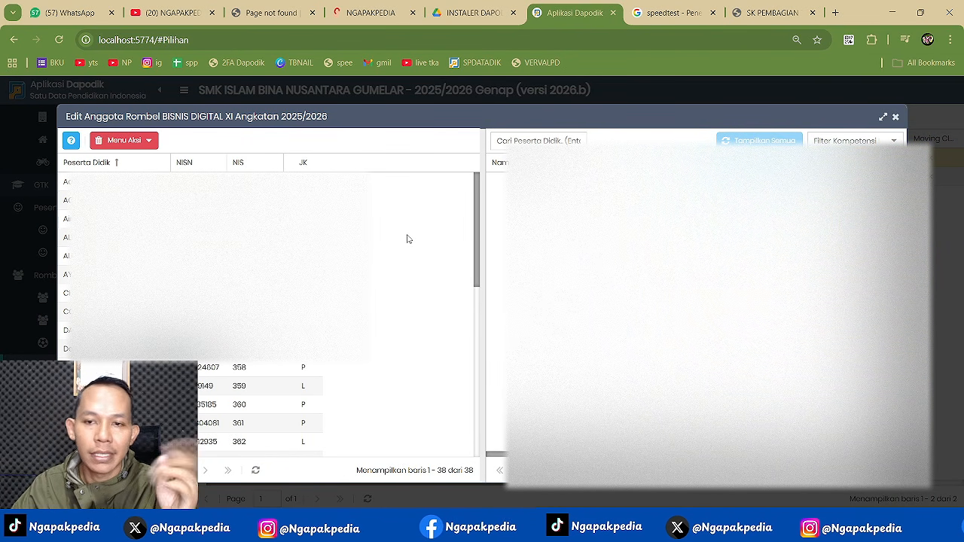
pyautogui.click(896, 119)
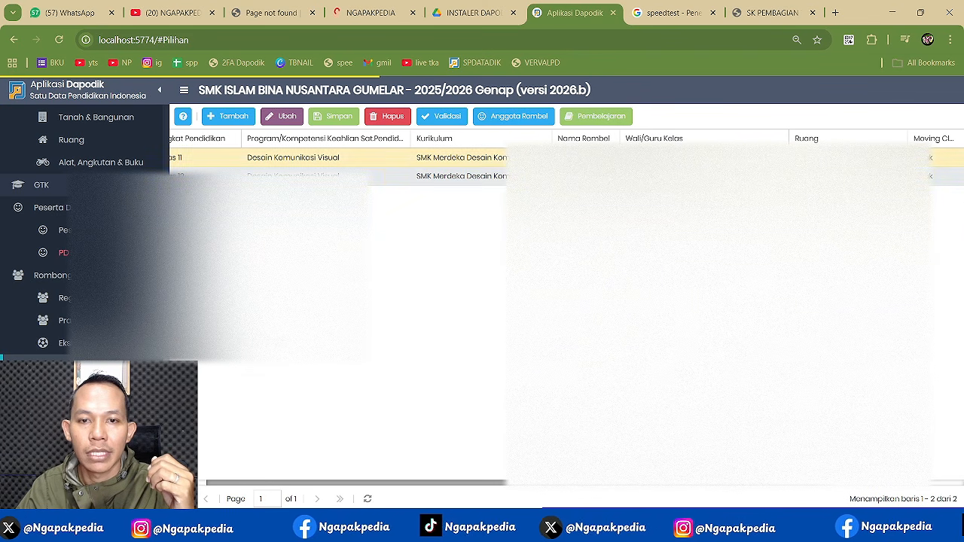
pyautogui.click(461, 176)
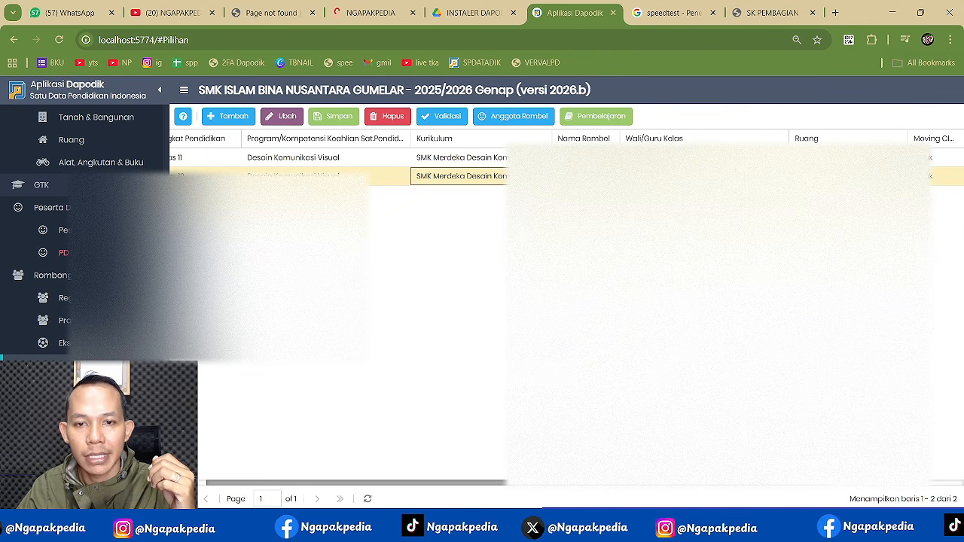
# - Move all available students into the BISNIS DIGITAL XII group, giving 27 members
pyautogui.click(534, 117)
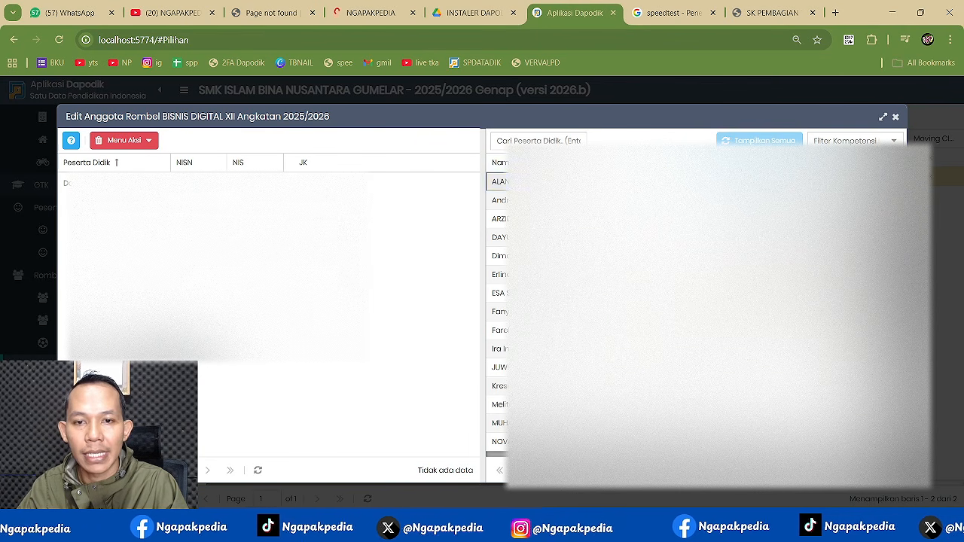
pyautogui.hotkey('ctrl', 'a')
pyautogui.moveTo(527, 219); pyautogui.dragTo(363, 208)
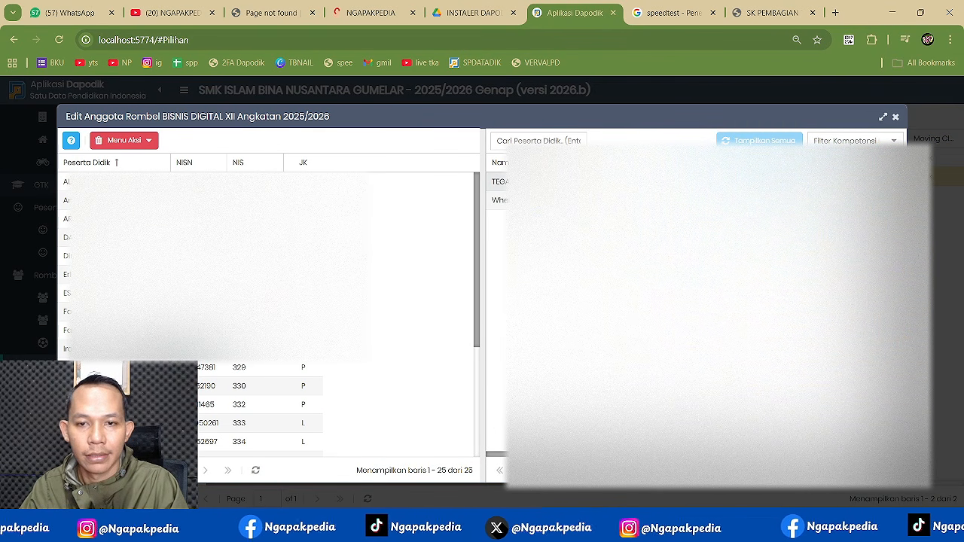
pyautogui.moveTo(498, 190); pyautogui.dragTo(471, 218)
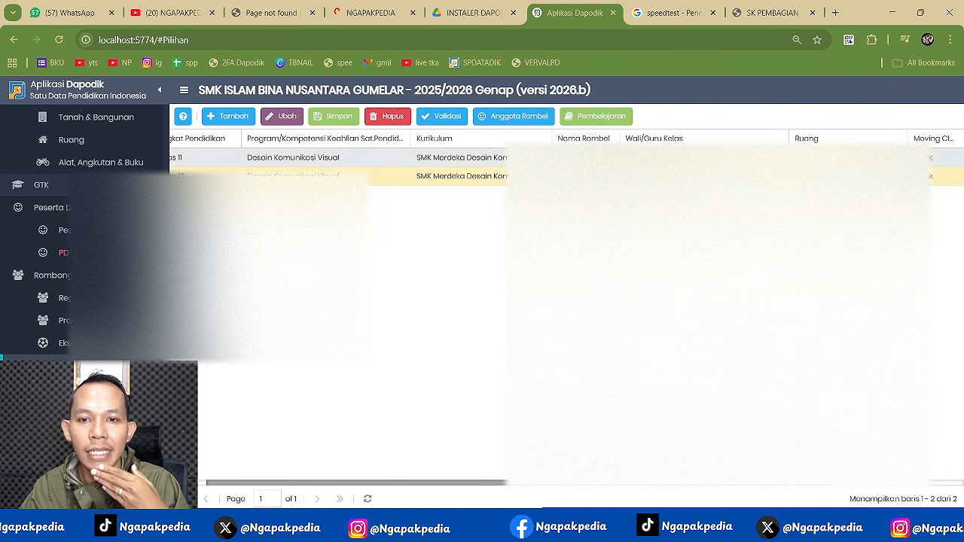
# - Add Bisnis Digital to the Kelas 11 group under the 11 - Mata Pelajaran Pilihan allocation
pyautogui.click(528, 158)
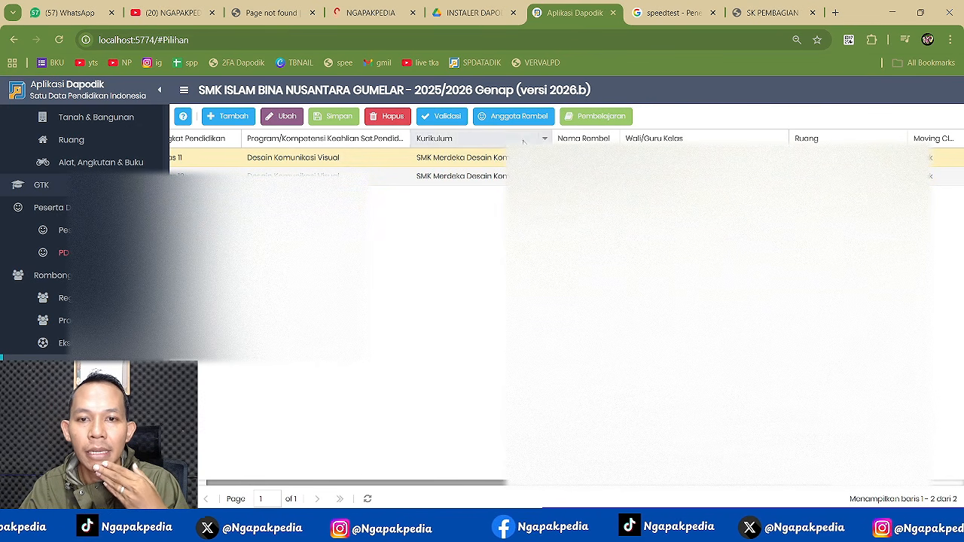
pyautogui.click(606, 118)
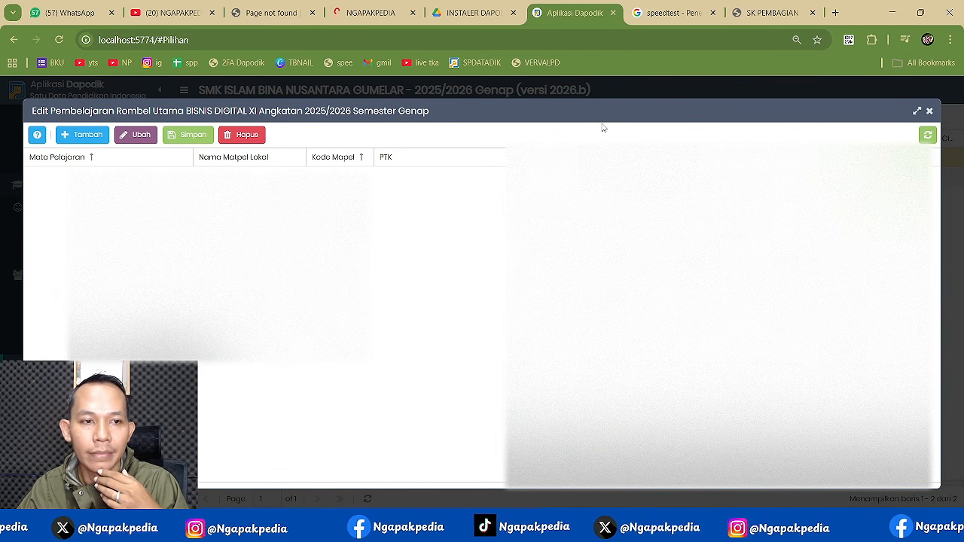
pyautogui.click(85, 137)
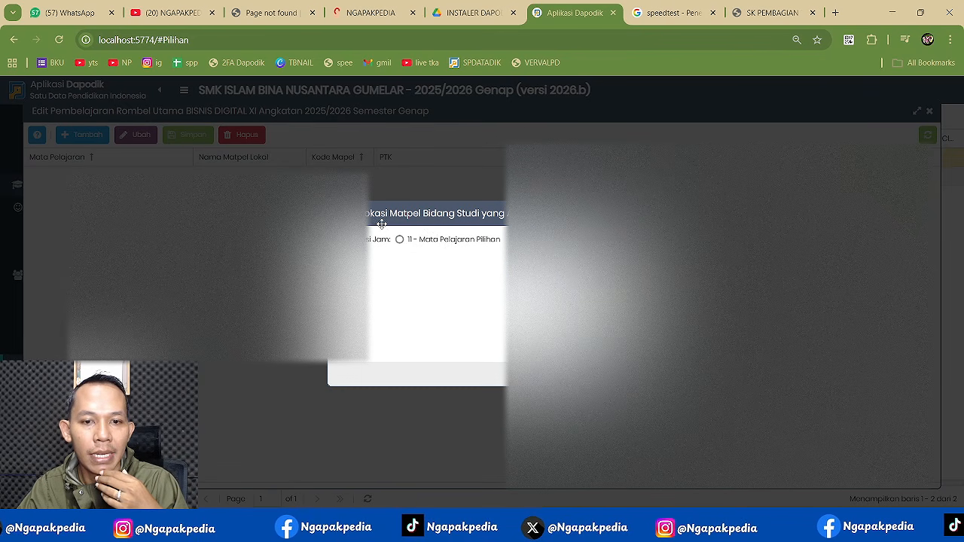
pyautogui.click(451, 241)
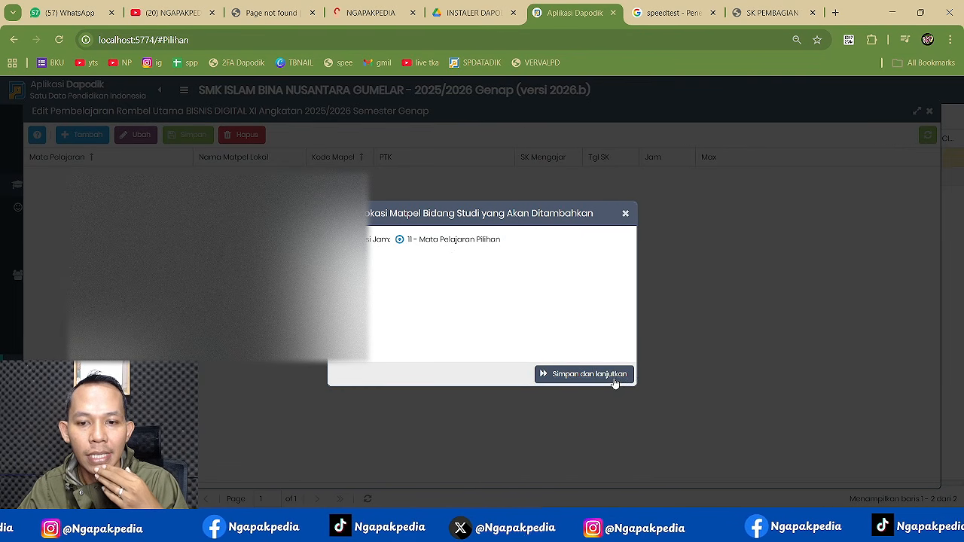
pyautogui.click(613, 378)
pyautogui.click(625, 207)
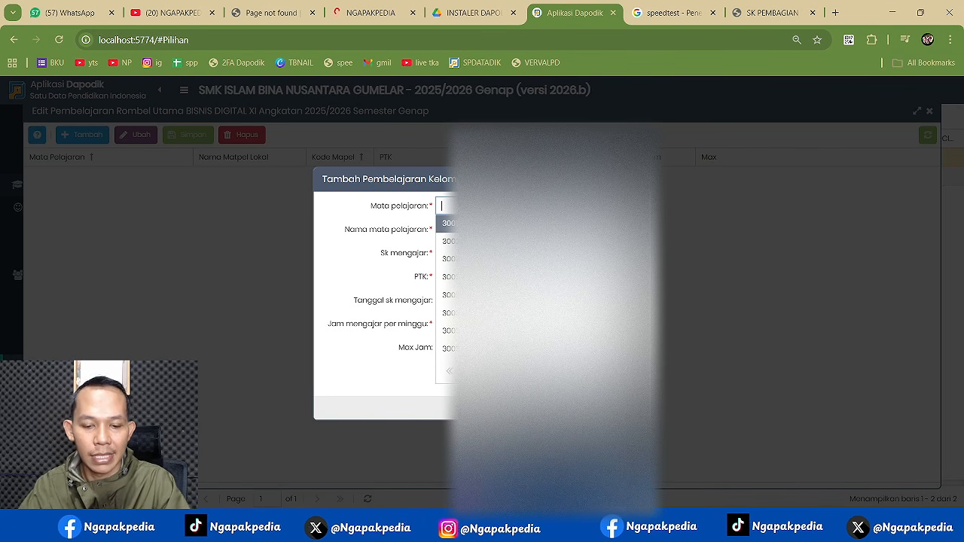
pyautogui.write('BIS')
pyautogui.press('BackSpace')
pyautogui.press('BackSpace')
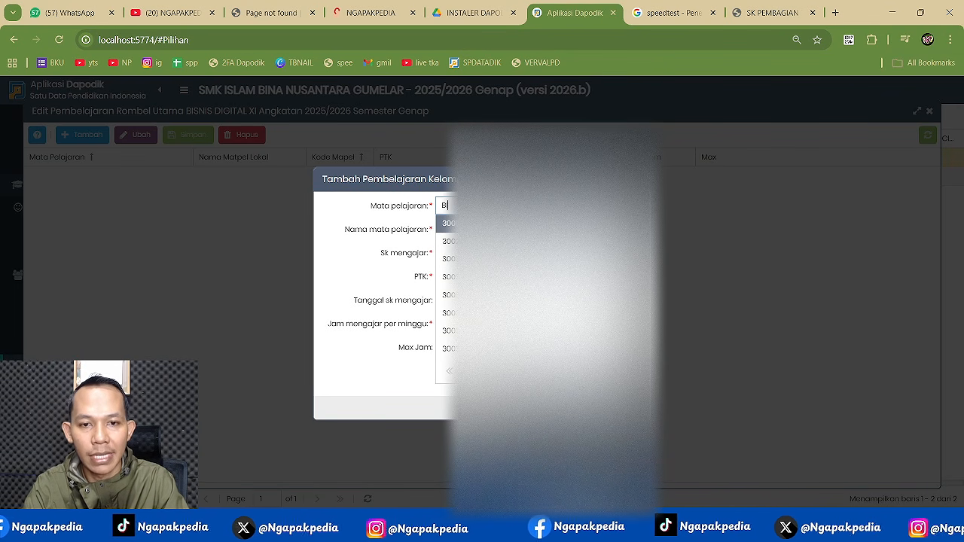
pyautogui.write('ISN')
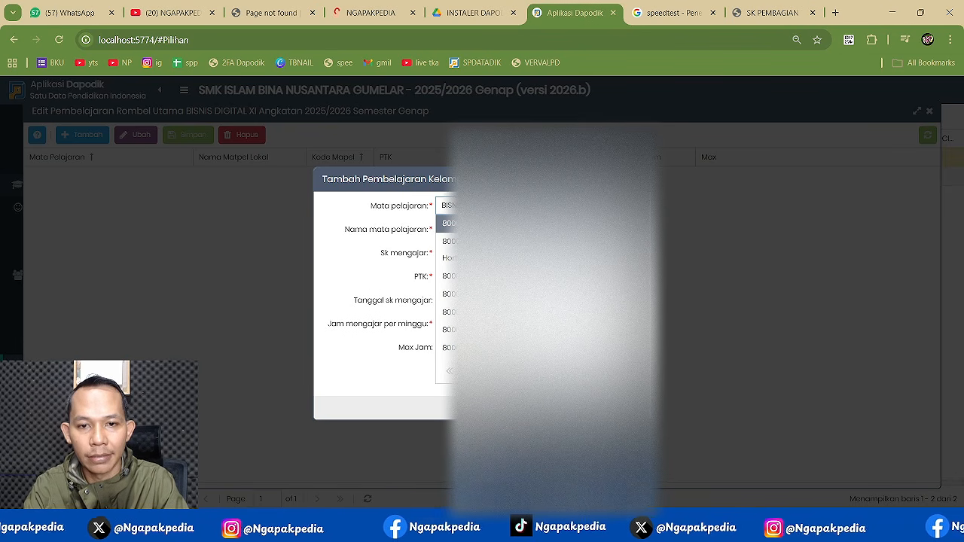
pyautogui.press('Return')
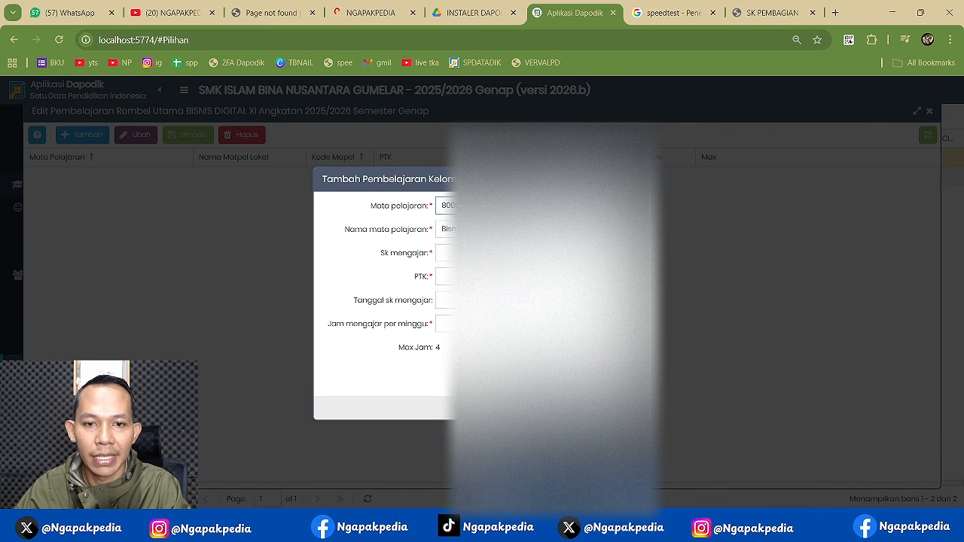
# - Enter SK number 089, the teacher, decree date 1 July 2025 and 4 hours, then save
pyautogui.click(446, 253)
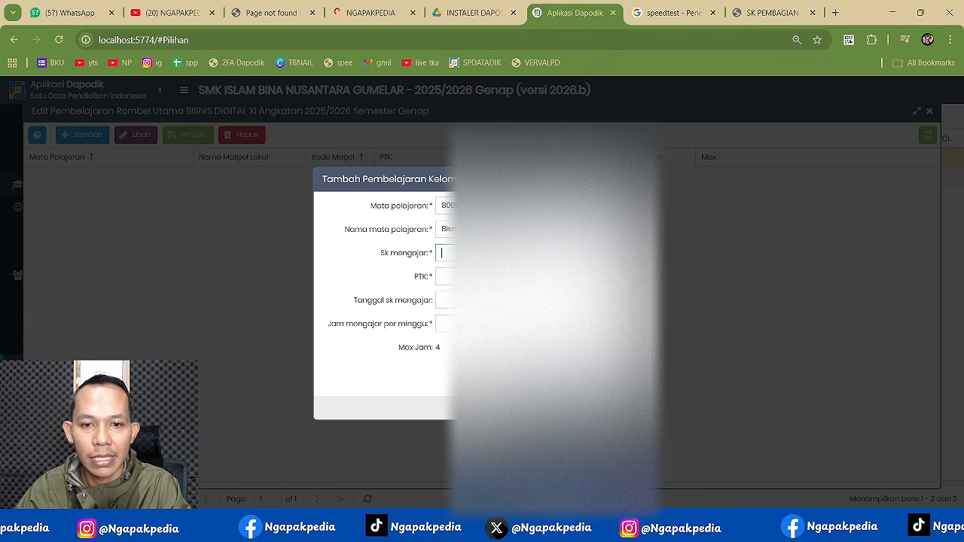
pyautogui.write('089')
pyautogui.click(446, 276)
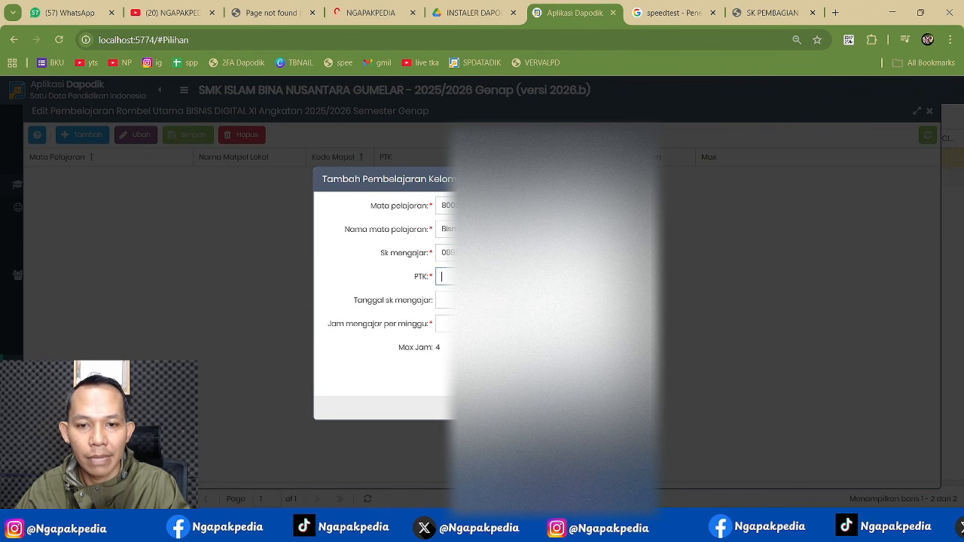
pyautogui.click(641, 276)
pyautogui.click(527, 298)
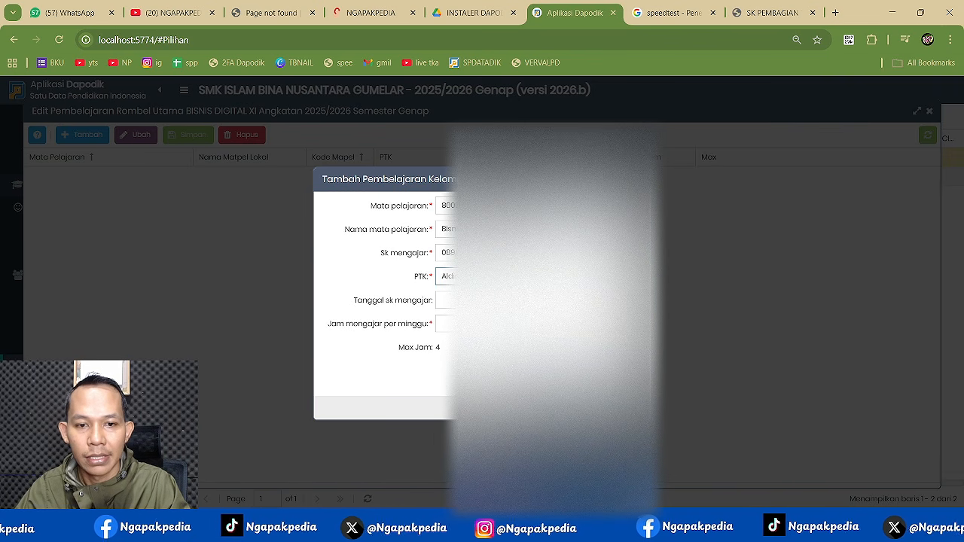
pyautogui.click(446, 300)
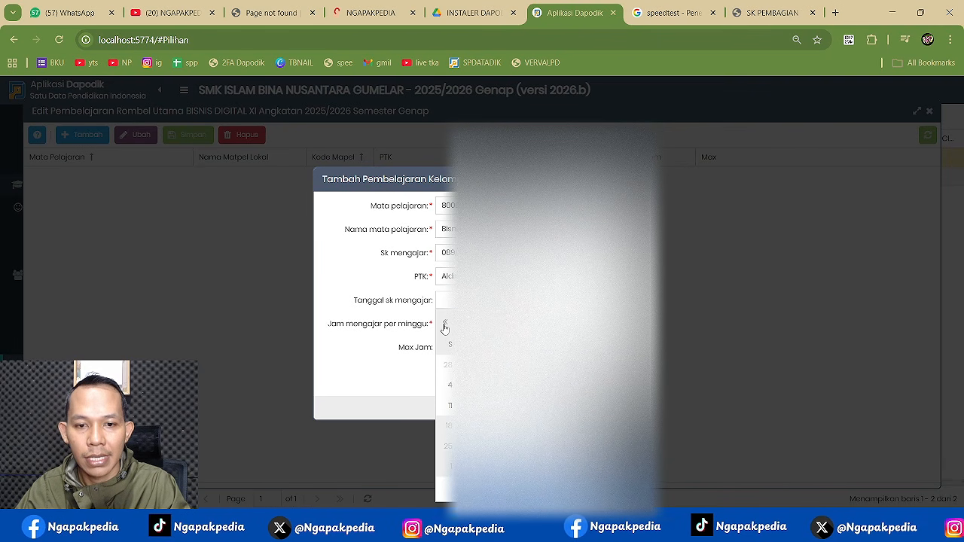
pyautogui.click(445, 322)
pyautogui.click(444, 322)
pyautogui.click(444, 321)
pyautogui.click(445, 322)
pyautogui.click(444, 322)
pyautogui.click(444, 322)
pyautogui.click(493, 364)
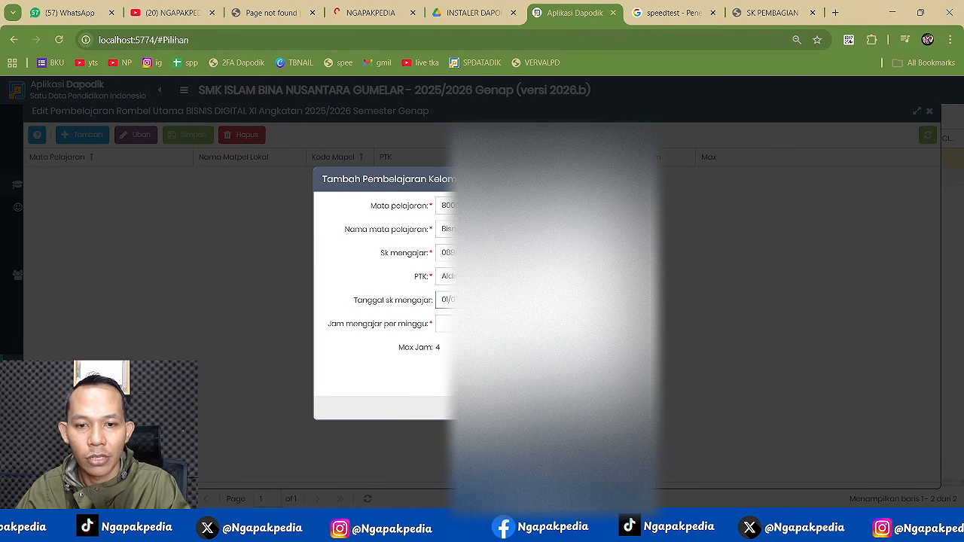
pyautogui.click(446, 323)
pyautogui.write('4')
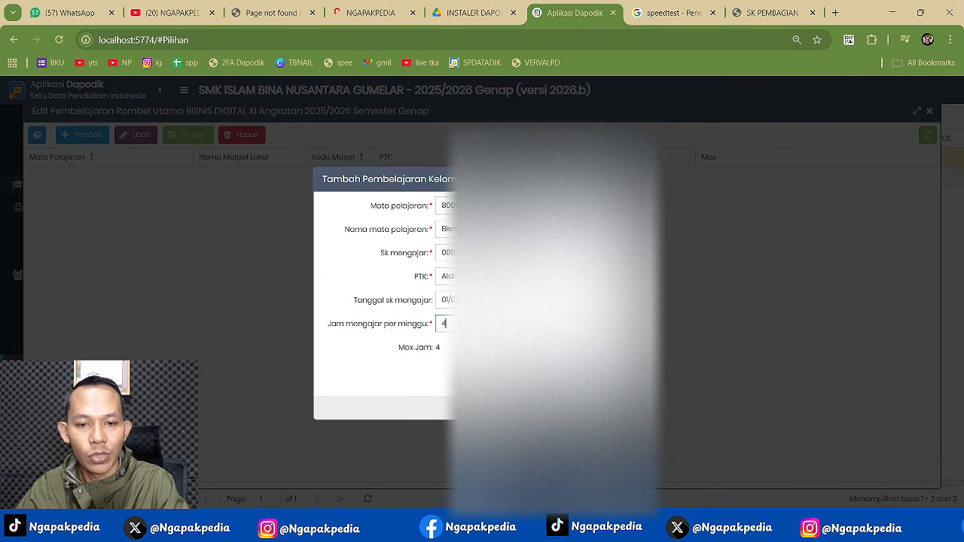
pyautogui.click(449, 343)
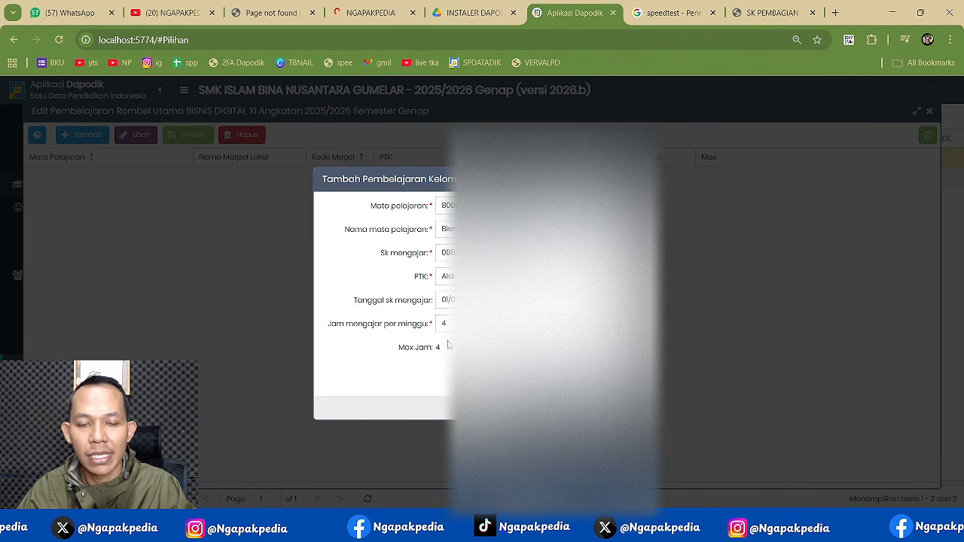
pyautogui.click(594, 407)
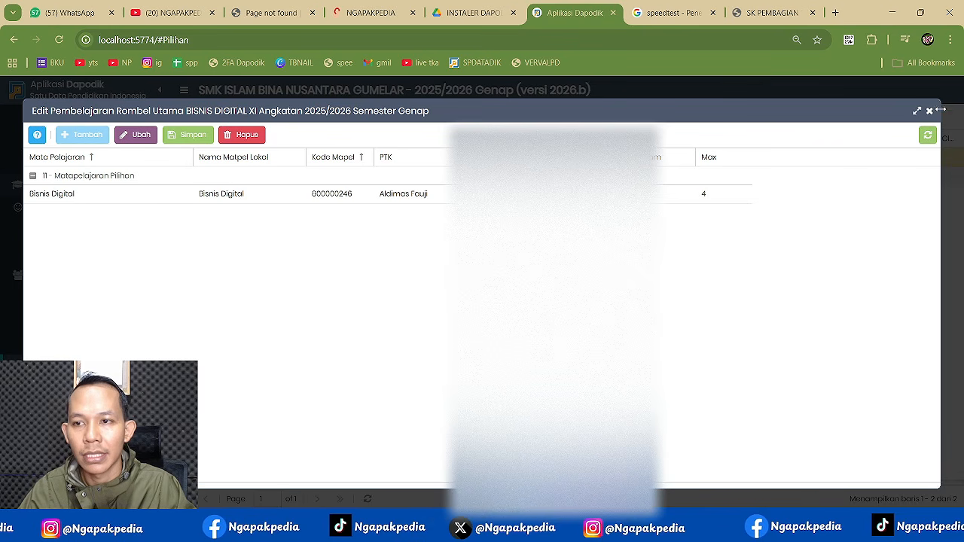
pyautogui.click(929, 111)
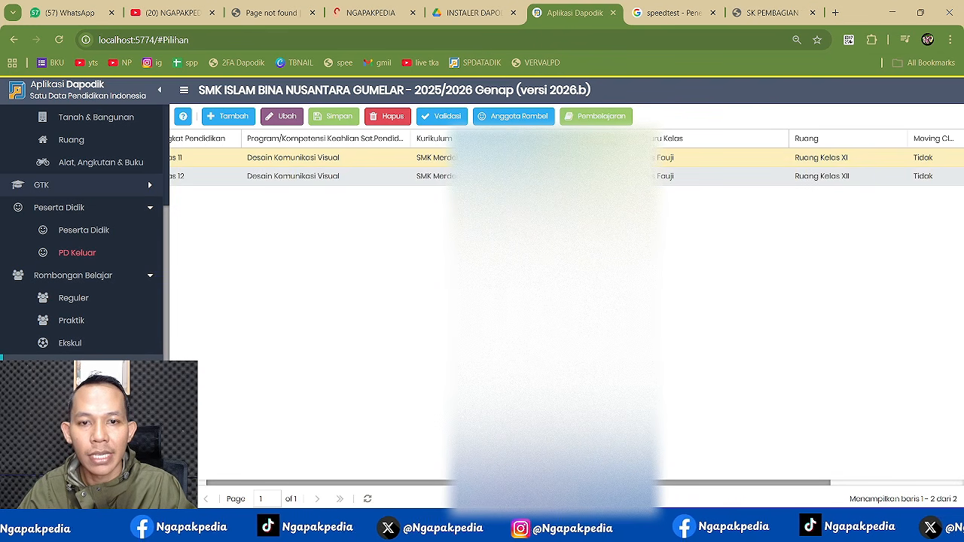
# - Open class XII Bisnis Digital's learning records and start a new learning record
pyautogui.click(436, 177)
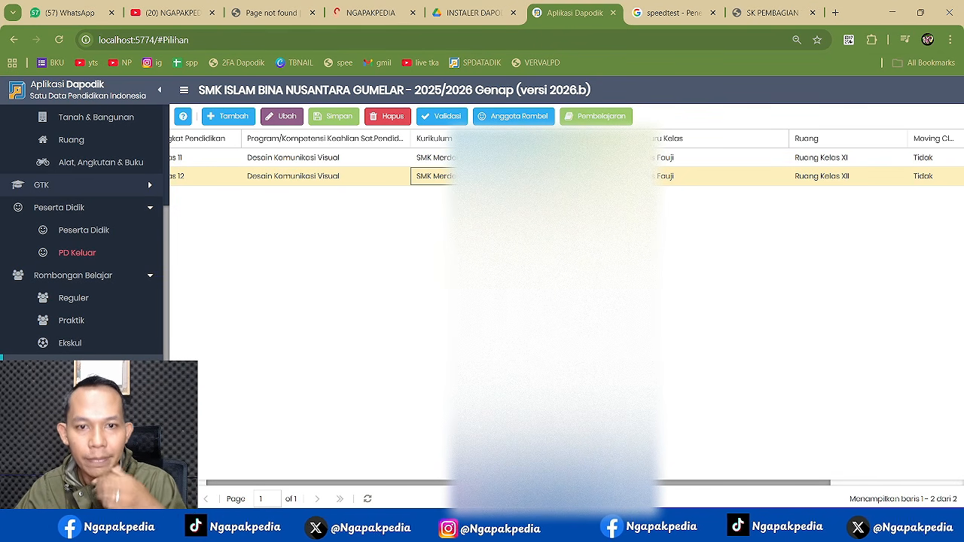
pyautogui.click(594, 116)
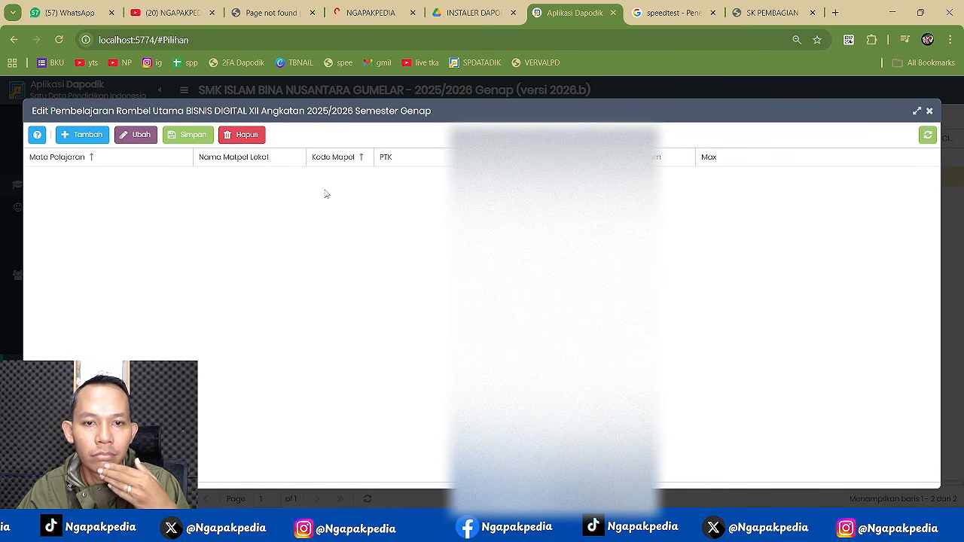
pyautogui.click(82, 134)
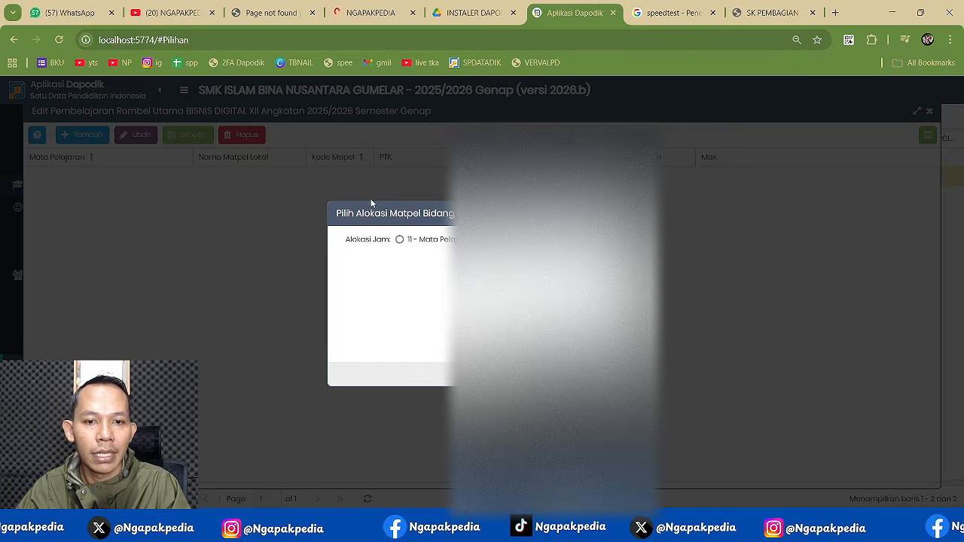
pyautogui.click(606, 374)
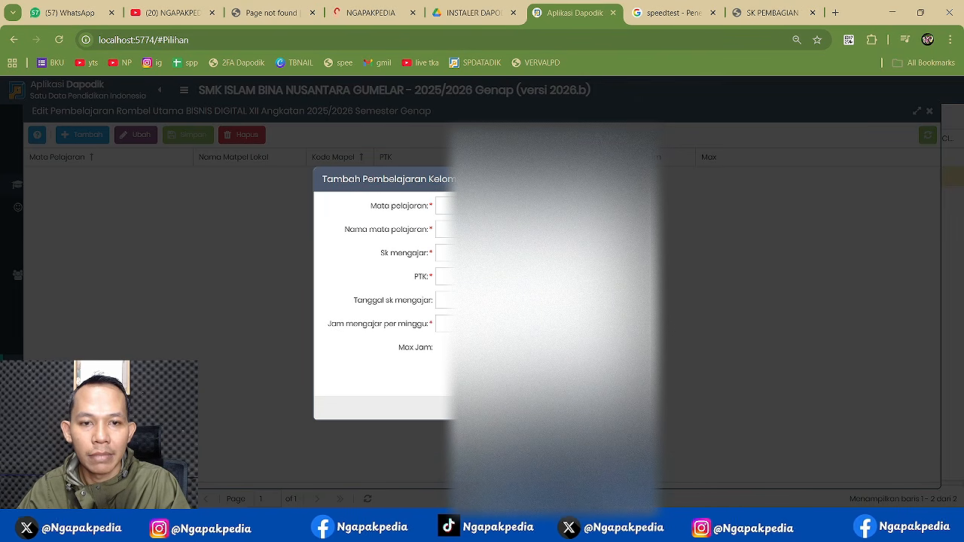
# - Choose the Bisnis Digital subject, paste the decree number and pick its teacher
pyautogui.click(631, 205)
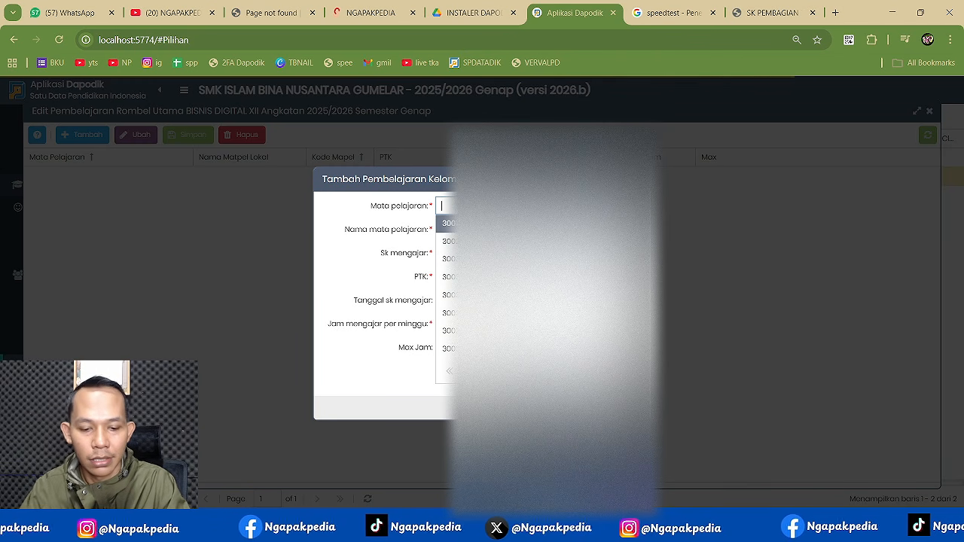
pyautogui.write('BISN')
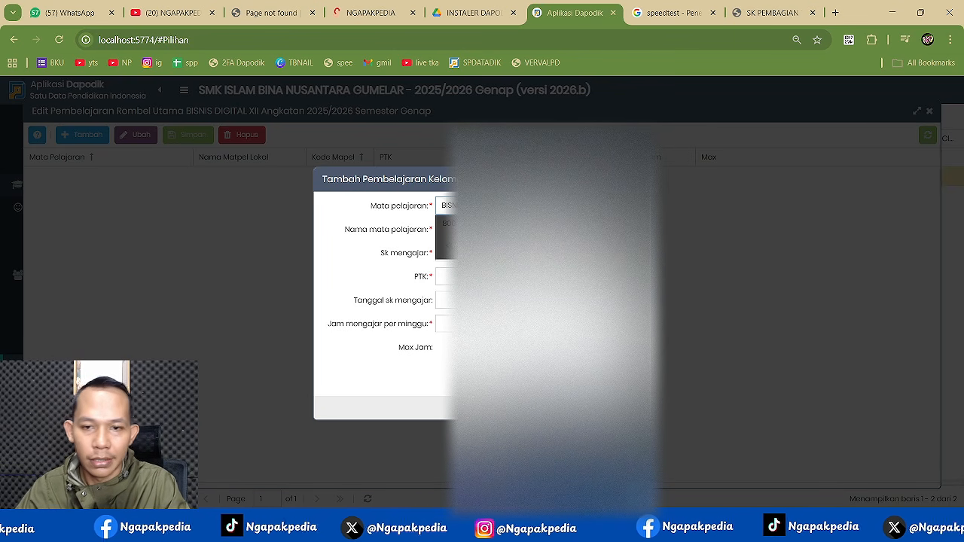
pyautogui.press('Return')
pyautogui.click(444, 253)
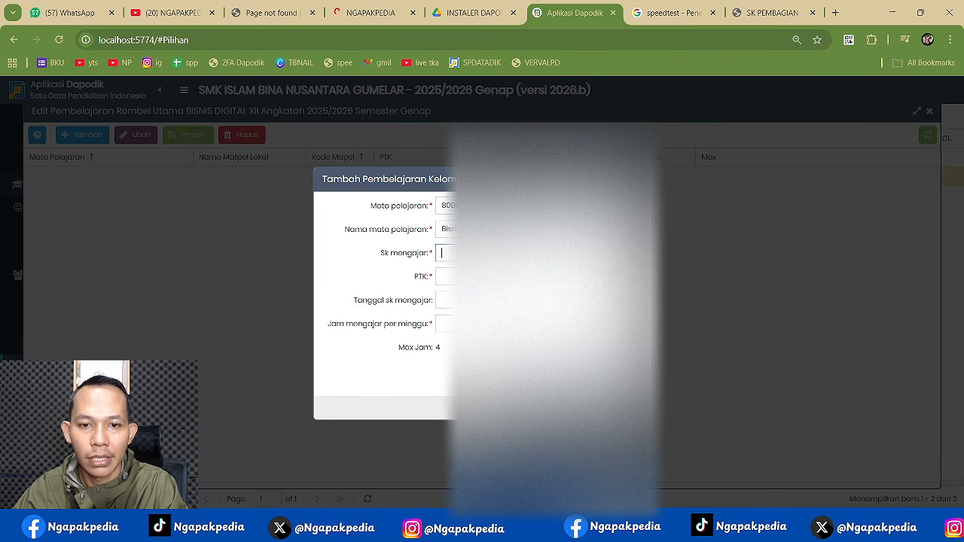
pyautogui.hotkey('ctrl', 'v')
pyautogui.press('Tab')
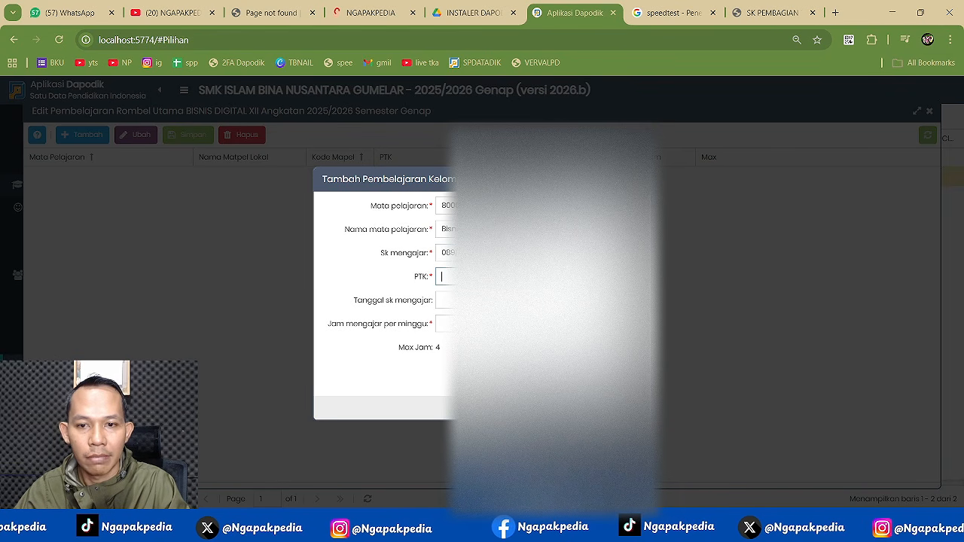
pyautogui.press('Down')
pyautogui.press('Return')
# - Set the decree date to 1 July 2025 and 4 weekly hours, then save and close
pyautogui.press('Tab')
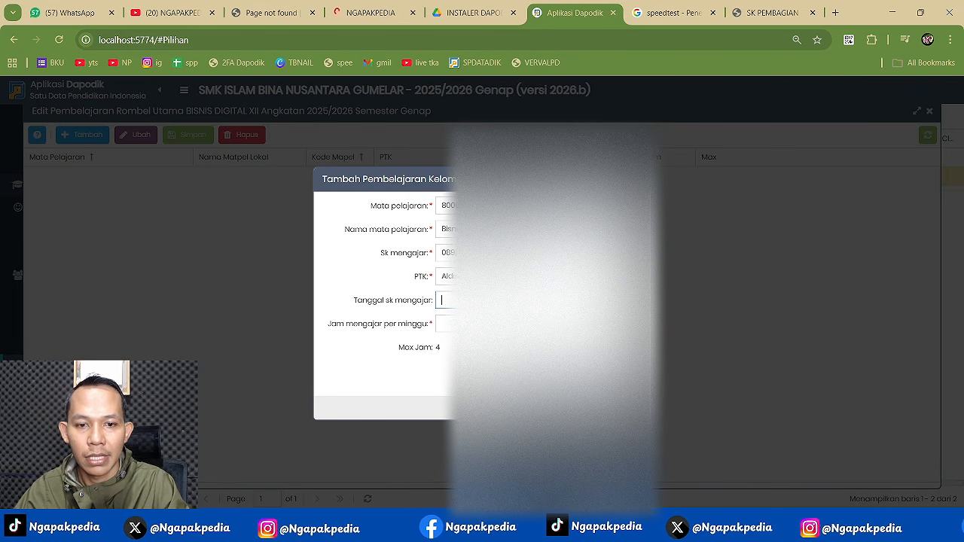
pyautogui.press('Down')
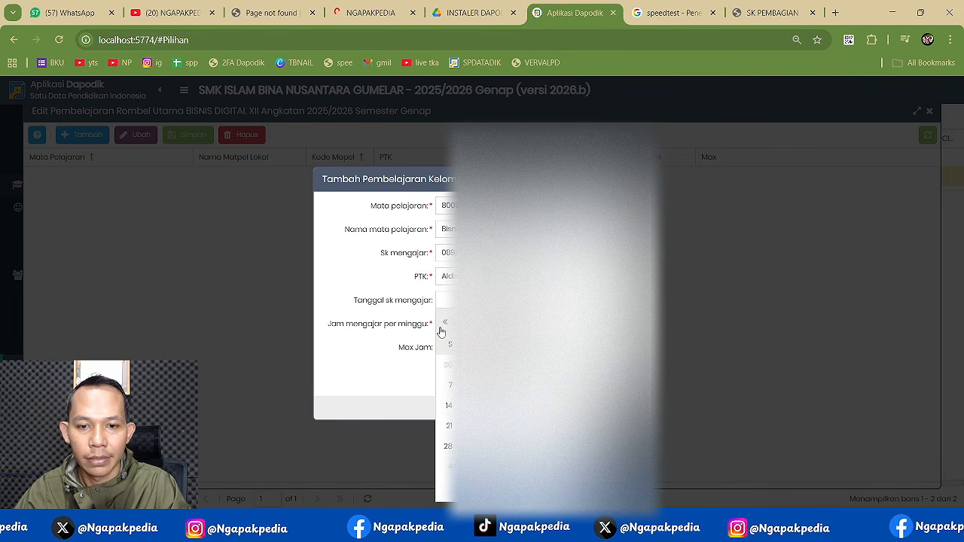
pyautogui.click(444, 322)
pyautogui.click(444, 322)
pyautogui.click(444, 322)
pyautogui.click(444, 323)
pyautogui.click(445, 322)
pyautogui.click(444, 323)
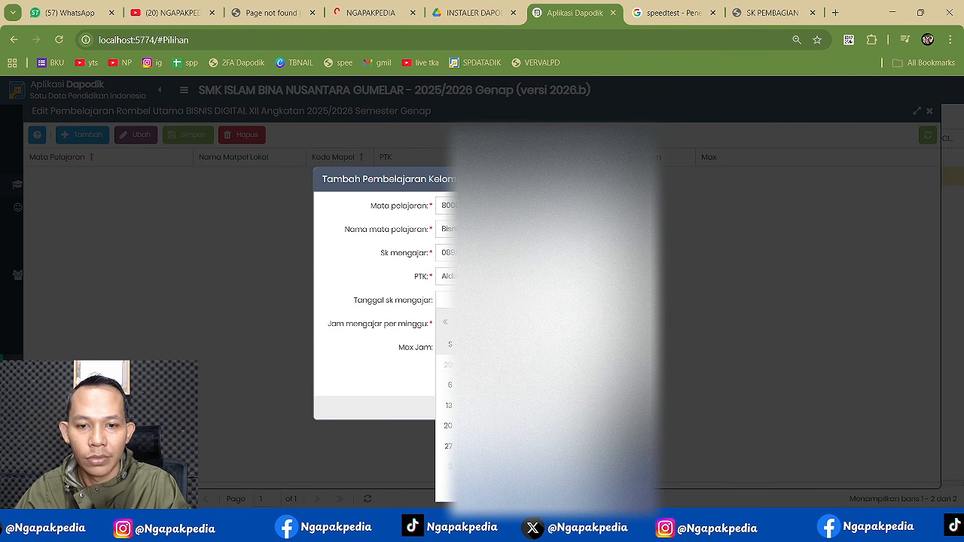
pyautogui.click(488, 365)
pyautogui.press('Tab')
pyautogui.write('4')
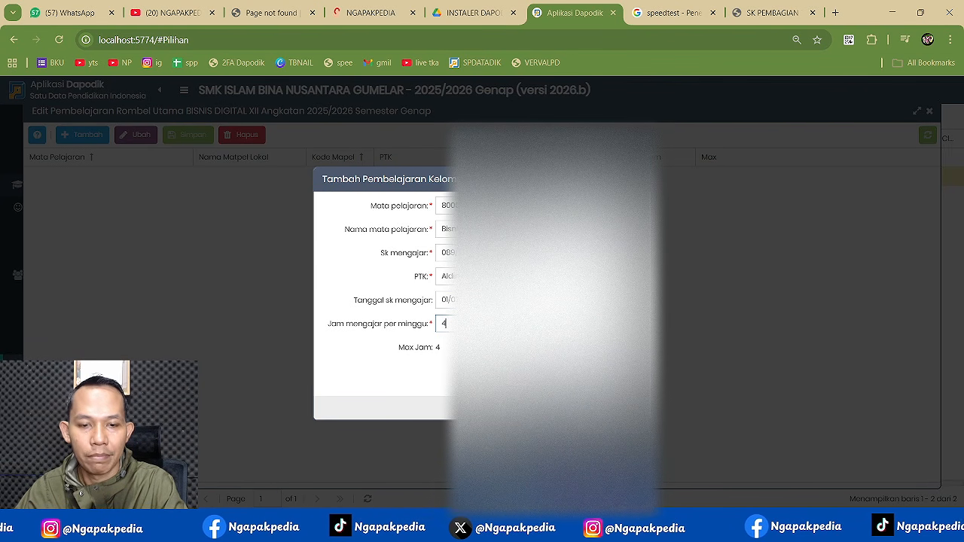
pyautogui.press('Return')
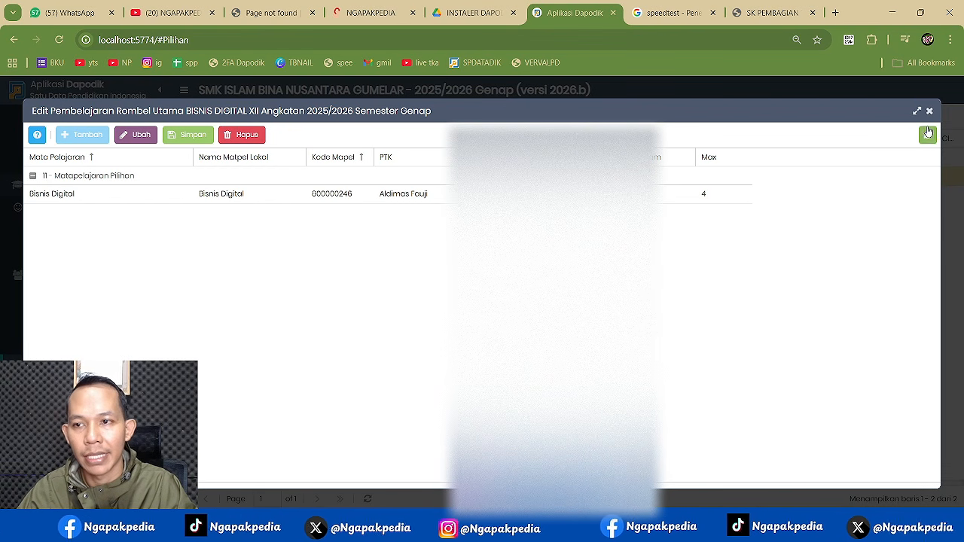
pyautogui.click(930, 112)
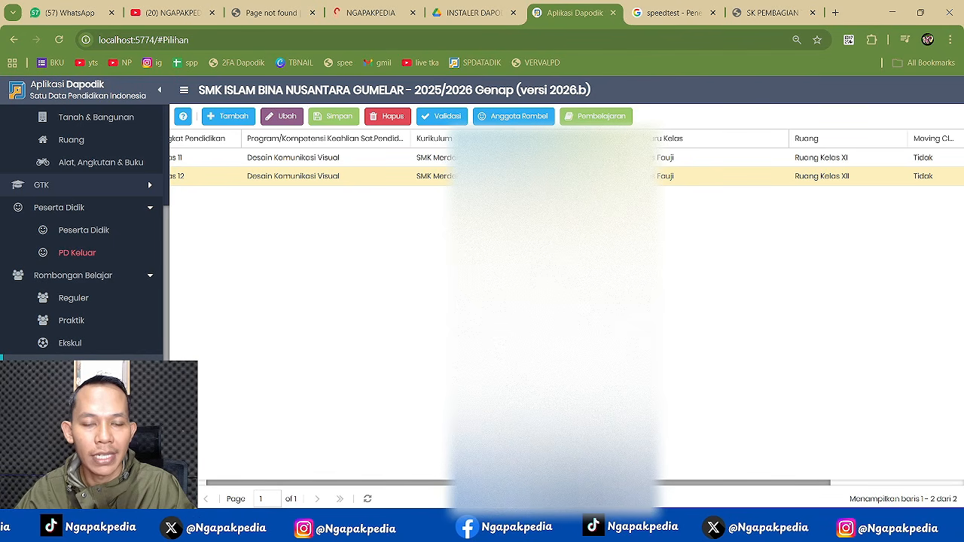
# - Rerun local validation, confirm Pembelajaran, Nilai and Referensi show zero invalid, then return to the Readme
pyautogui.click(442, 116)
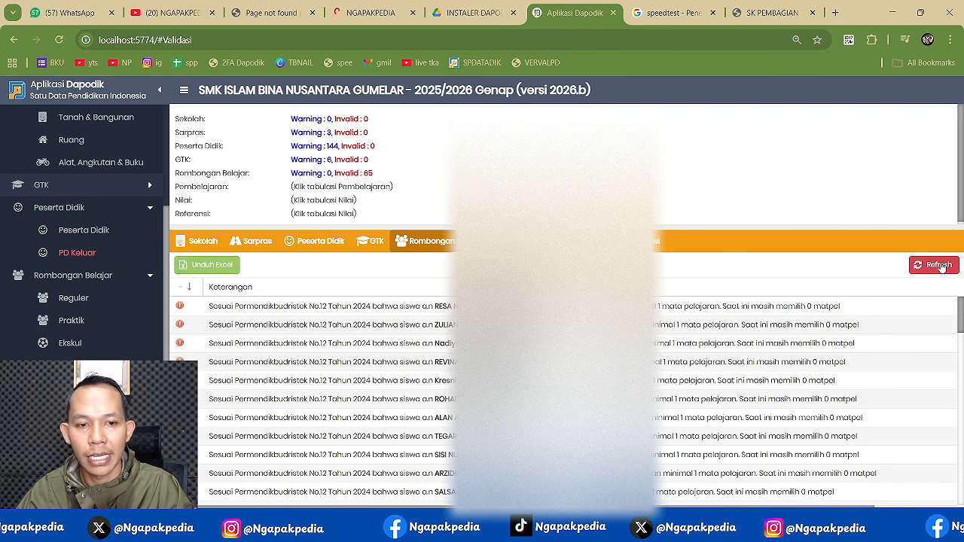
pyautogui.click(935, 265)
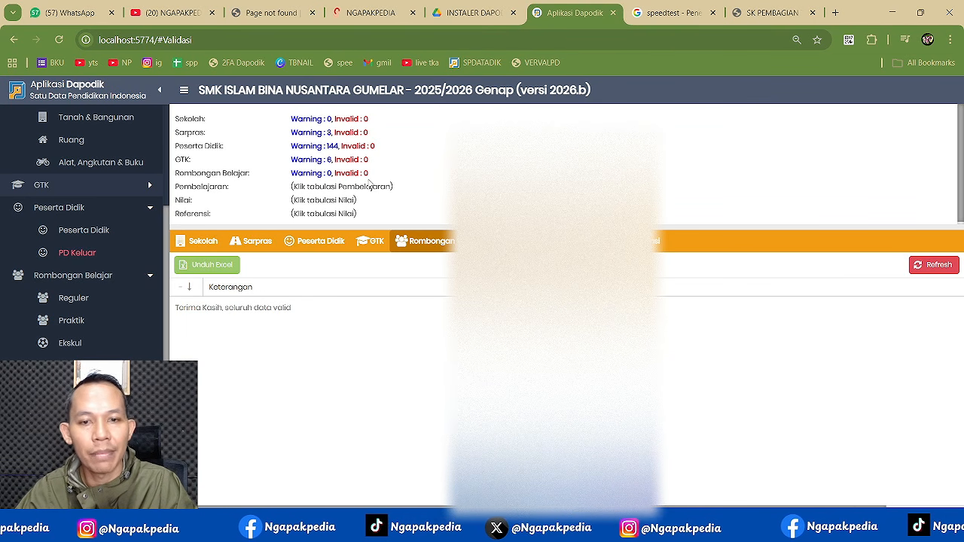
pyautogui.click(519, 249)
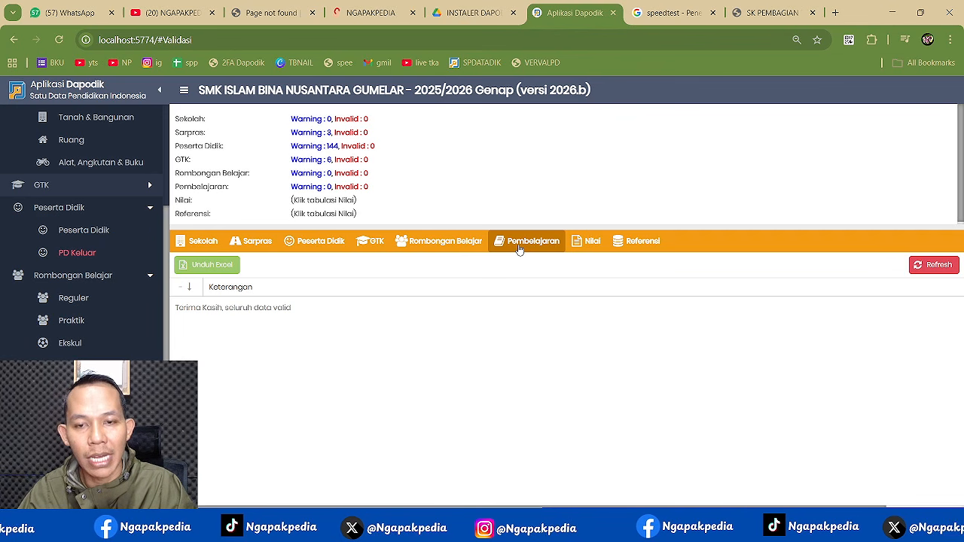
pyautogui.click(590, 243)
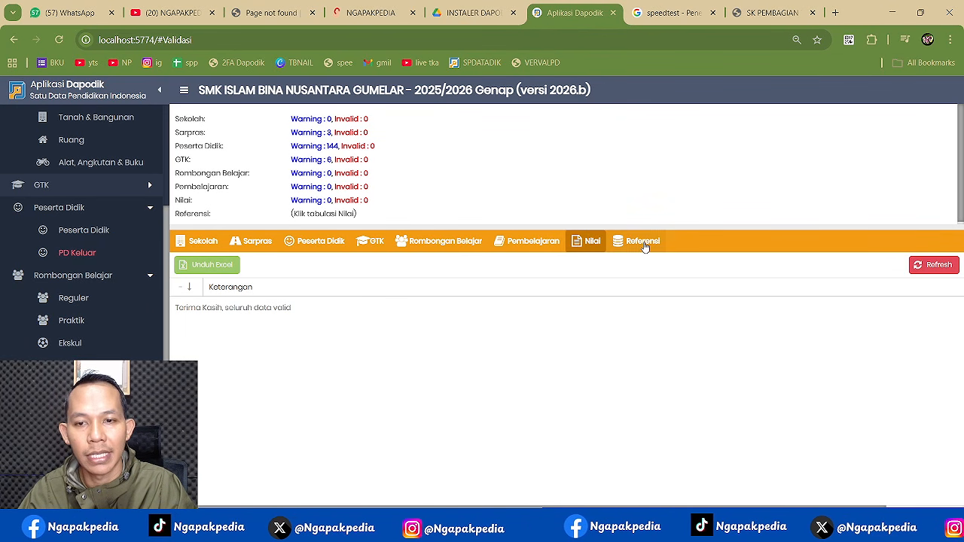
pyautogui.click(642, 244)
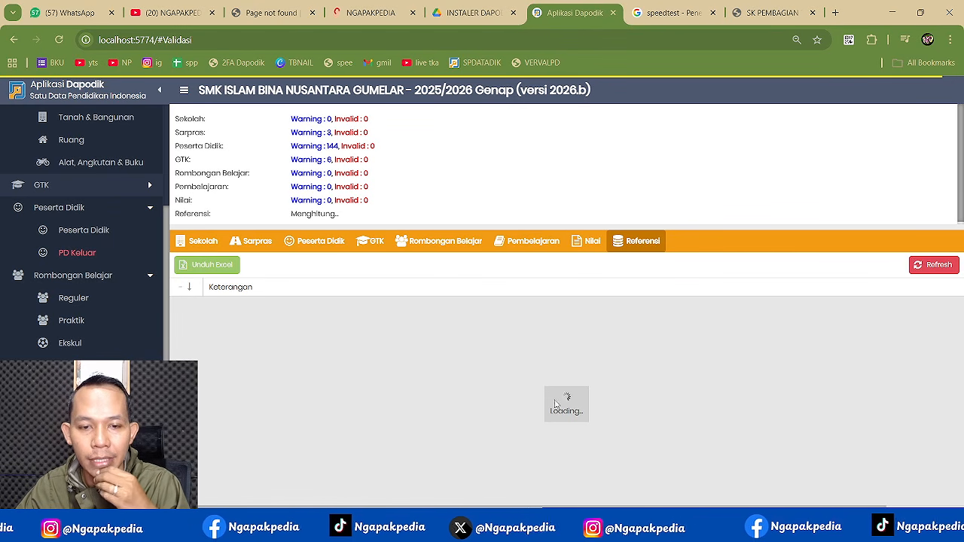
pyautogui.click(666, 527)
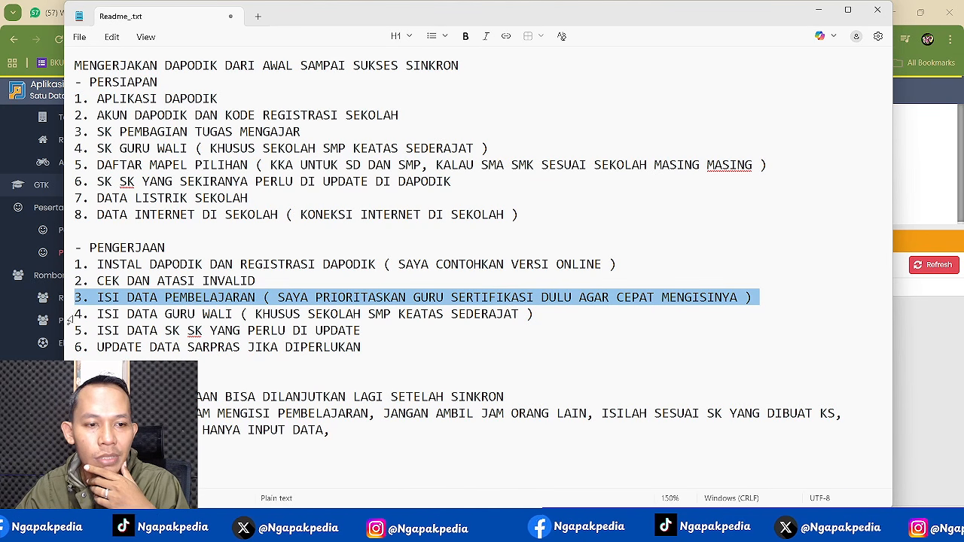
# - Highlight the Guru Wali line in the Readme checklist and open SK GURU WALI.pdf
pyautogui.click(69, 316)
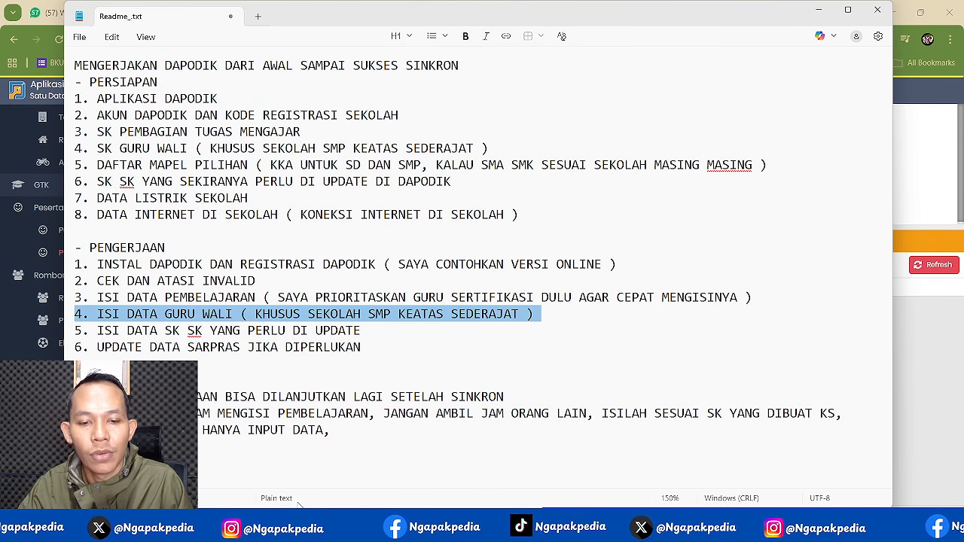
pyautogui.hotkey('alt', 'Tab')
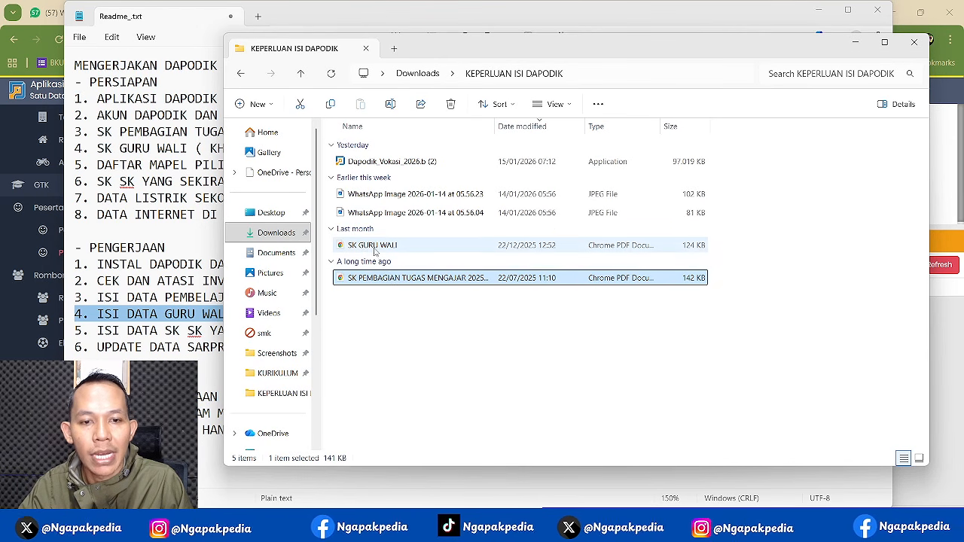
pyautogui.doubleClick(374, 249)
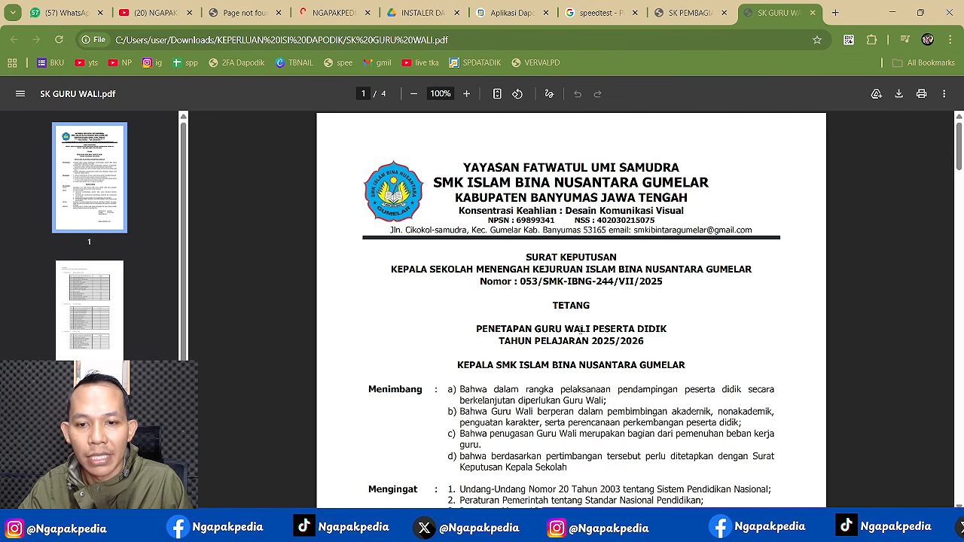
# - Select decree number 053/SMK-IBNG-244/VII/2025 in the PDF, then go back to Dapodik
pyautogui.moveTo(520, 281); pyautogui.dragTo(663, 281)
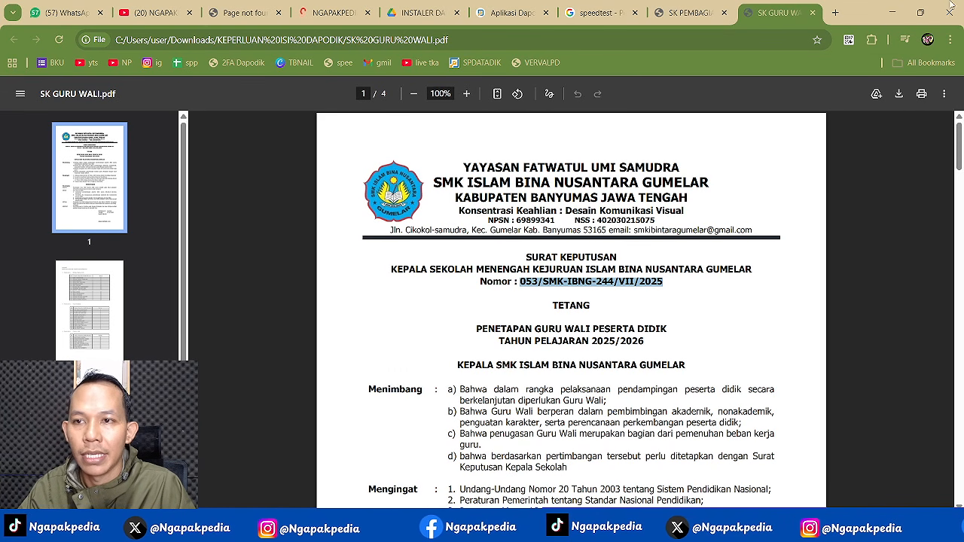
pyautogui.click(515, 15)
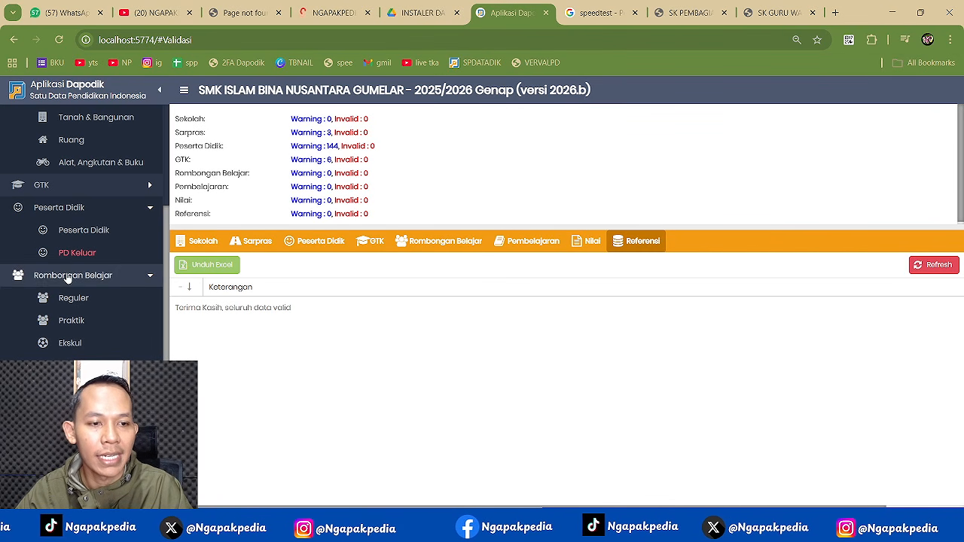
# - Add and save a wali group named WALI with its teacher and room, then open its members
pyautogui.click(72, 366)
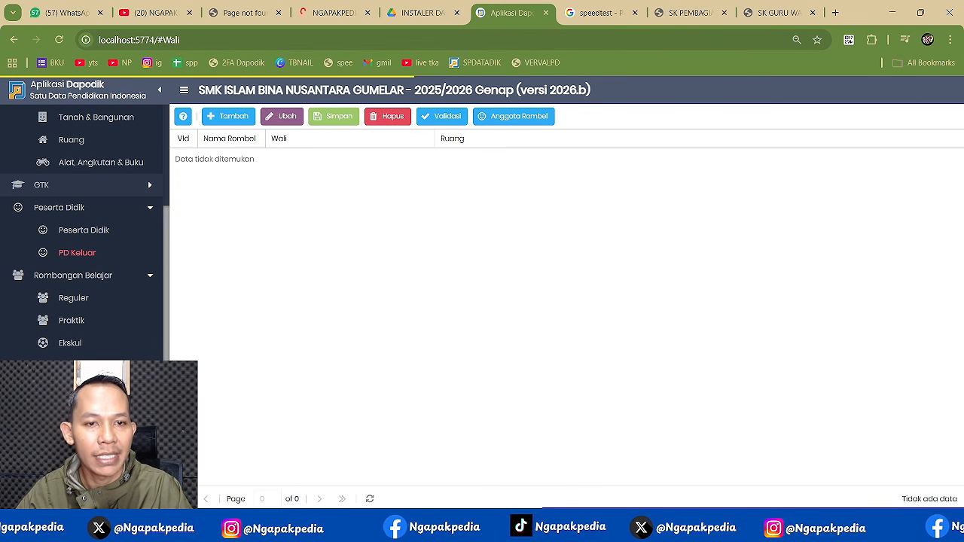
pyautogui.click(228, 116)
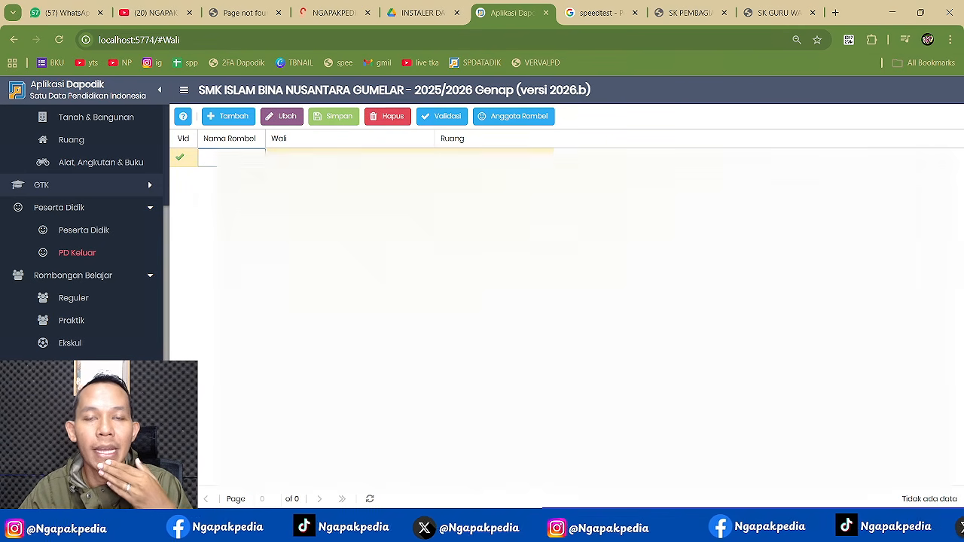
pyautogui.write('WALI')
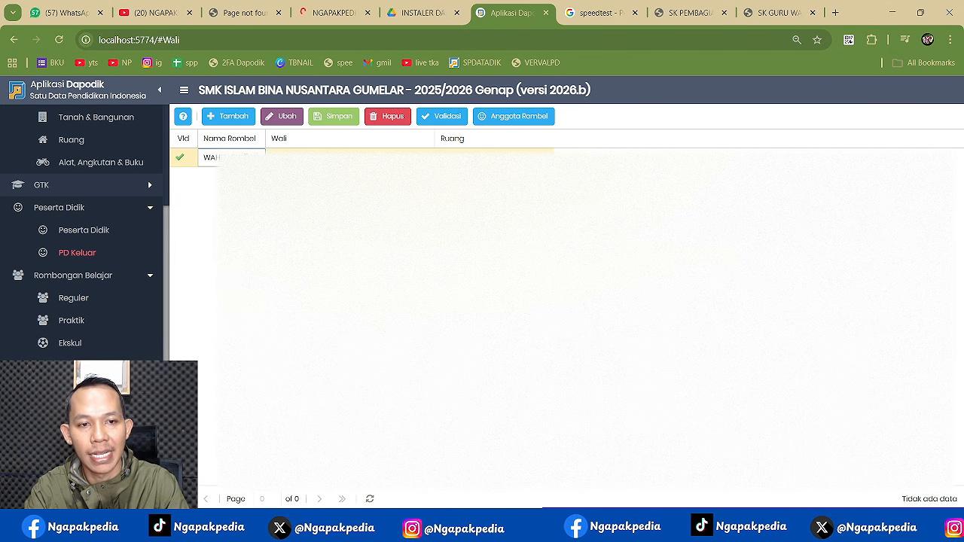
pyautogui.click(350, 158)
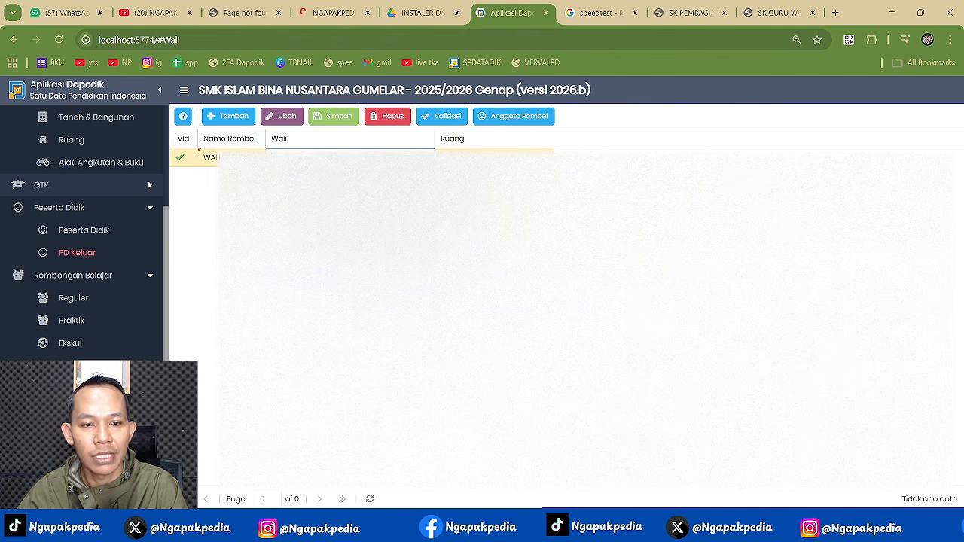
pyautogui.click(494, 157)
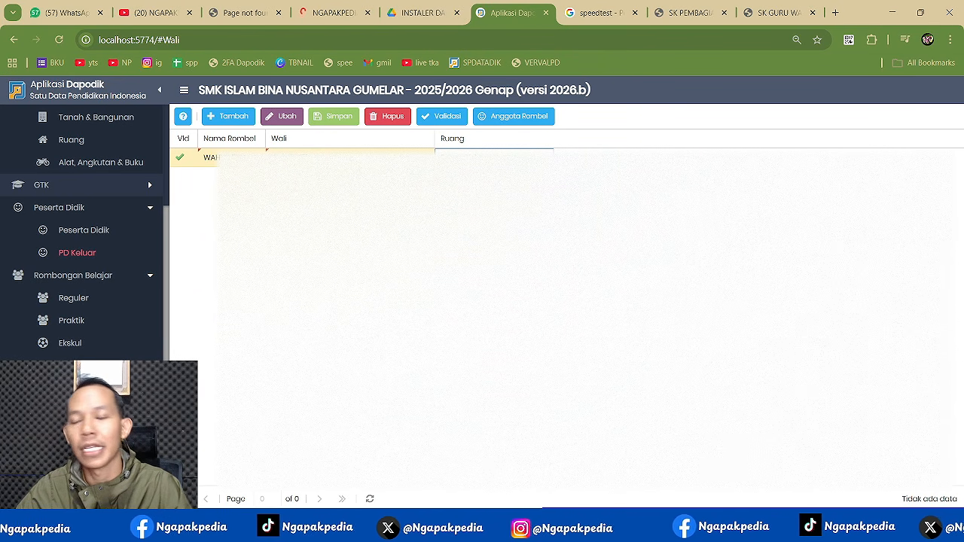
pyautogui.click(340, 118)
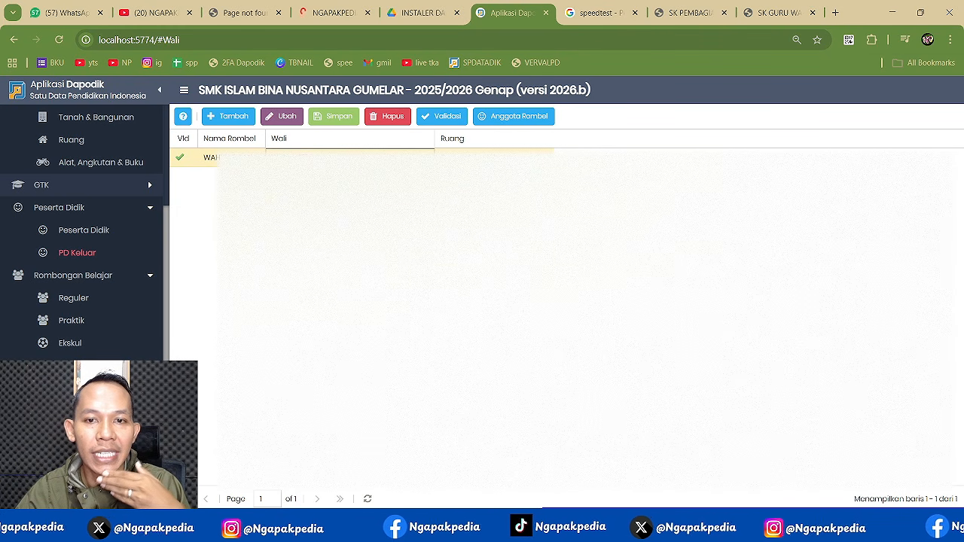
pyautogui.click(486, 116)
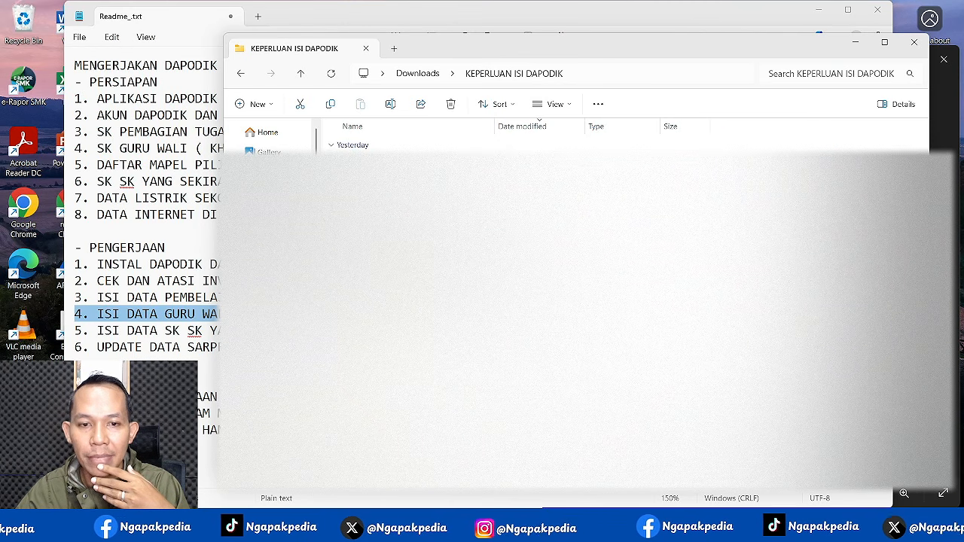
# - Show the student list on page 2 of the SK GURU WALI PDF, then return to Dapodik
pyautogui.hotkey('alt', 'Tab')
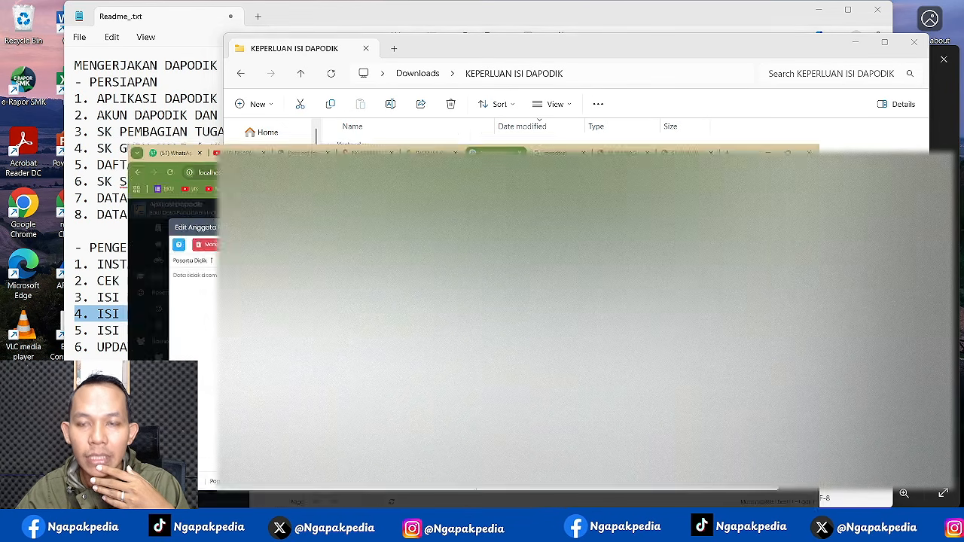
pyautogui.click(760, 16)
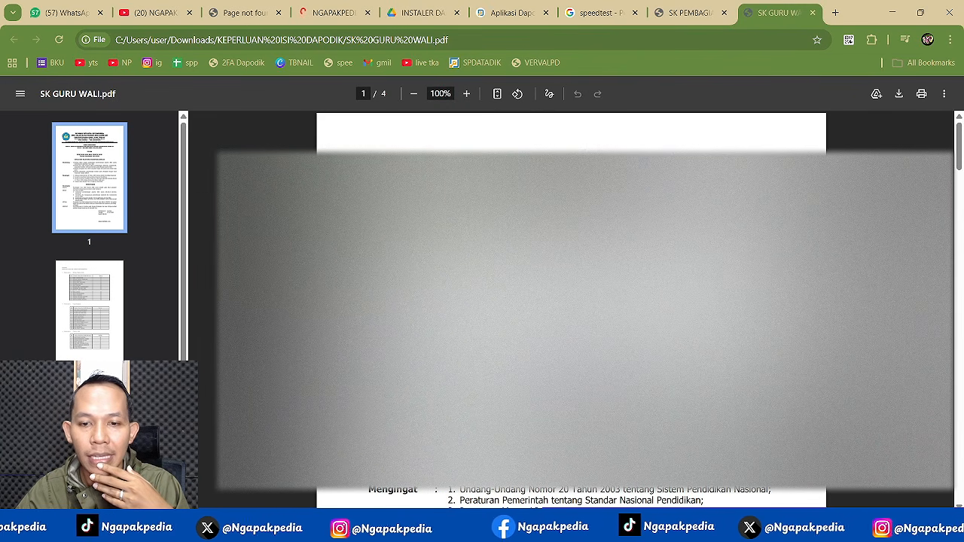
pyautogui.click(100, 316)
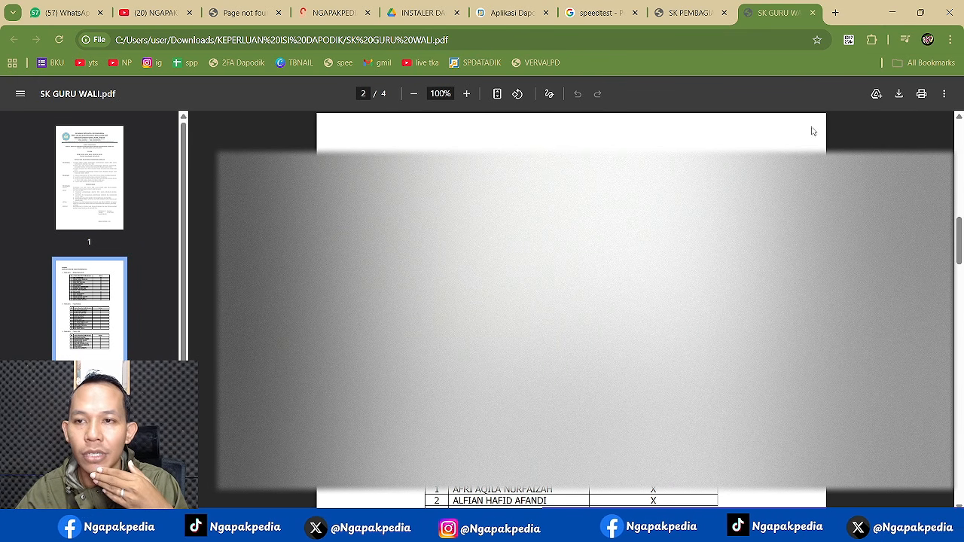
pyautogui.click(509, 21)
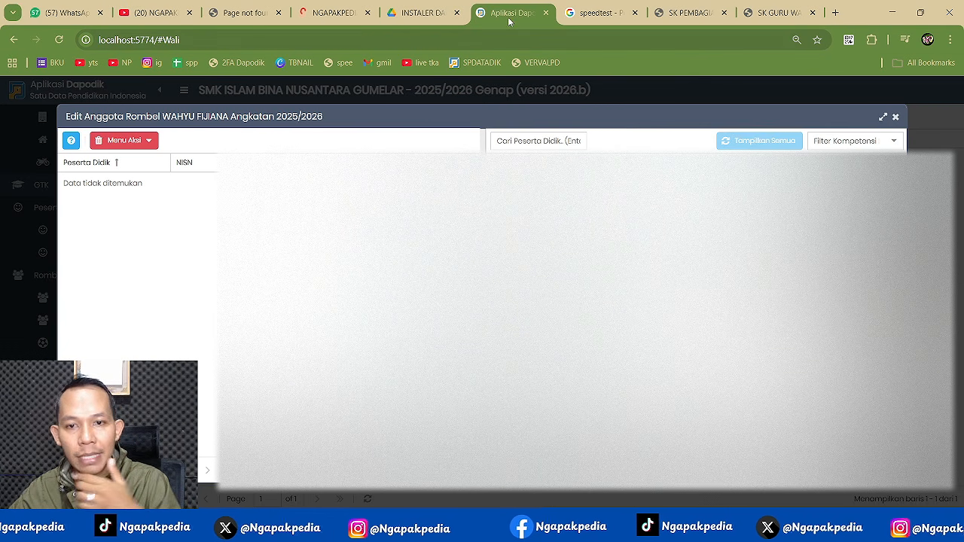
# - Search for student ADLI to add them, then dock Dapodik in its own left-half window
pyautogui.click(888, 148)
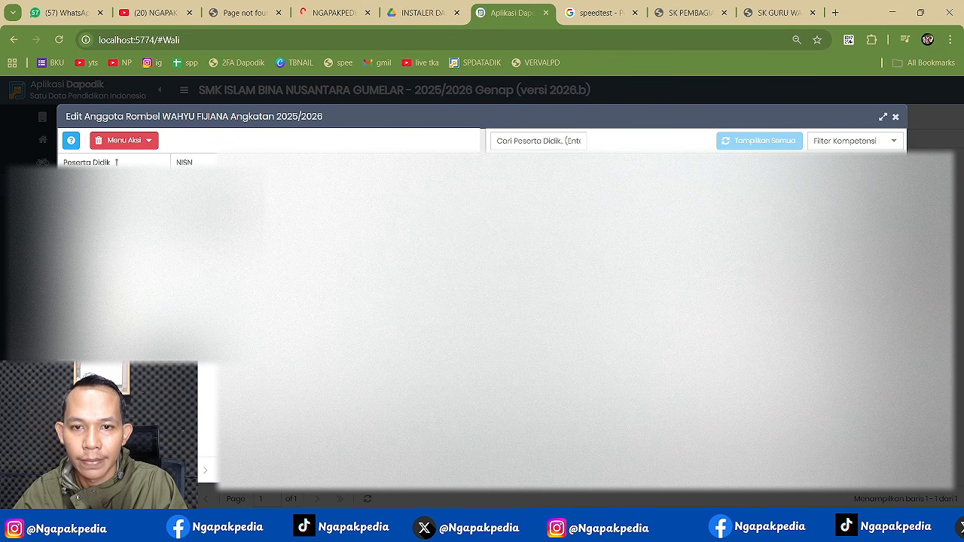
pyautogui.click(558, 142)
pyautogui.write('ADL')
pyautogui.press('Return')
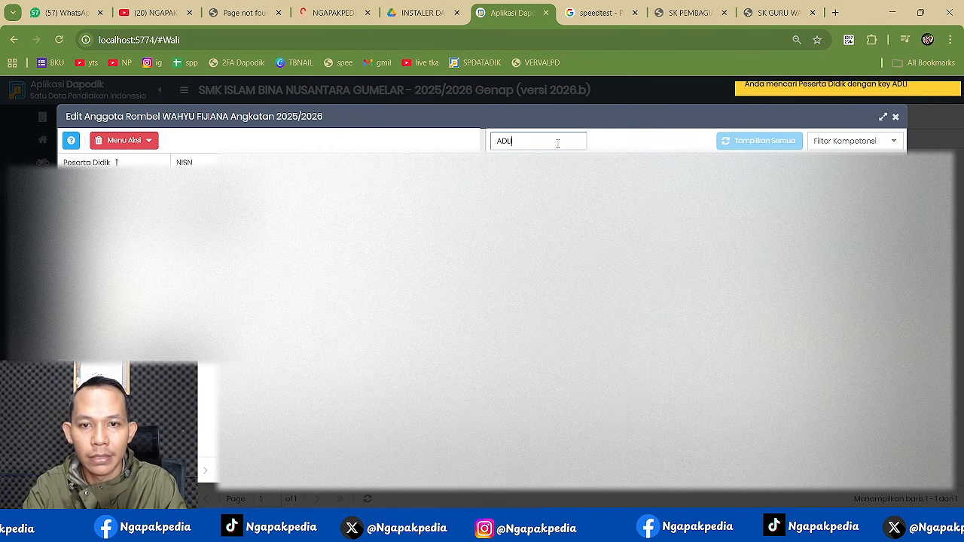
pyautogui.write('I')
pyautogui.press('Return')
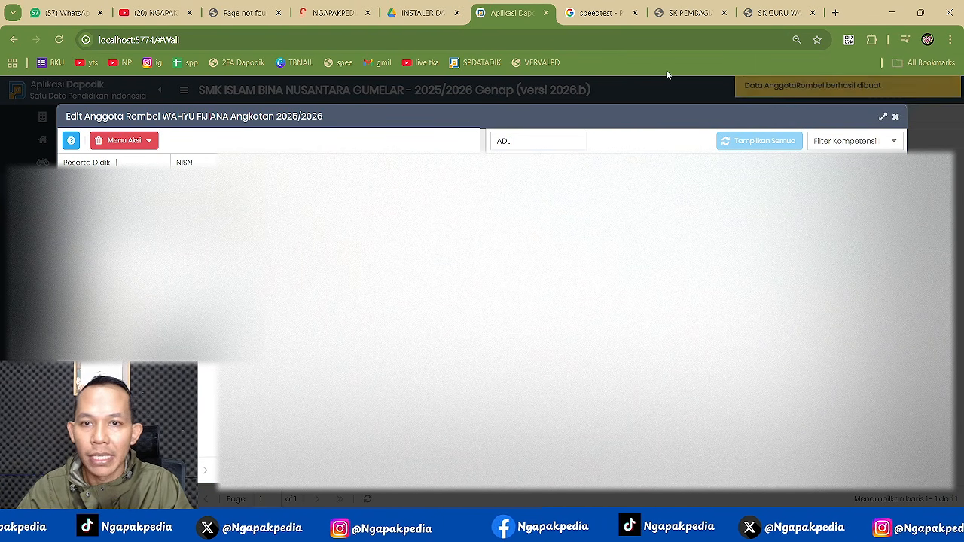
pyautogui.moveTo(506, 13); pyautogui.dragTo(507, 47)
pyautogui.press('super+Left')
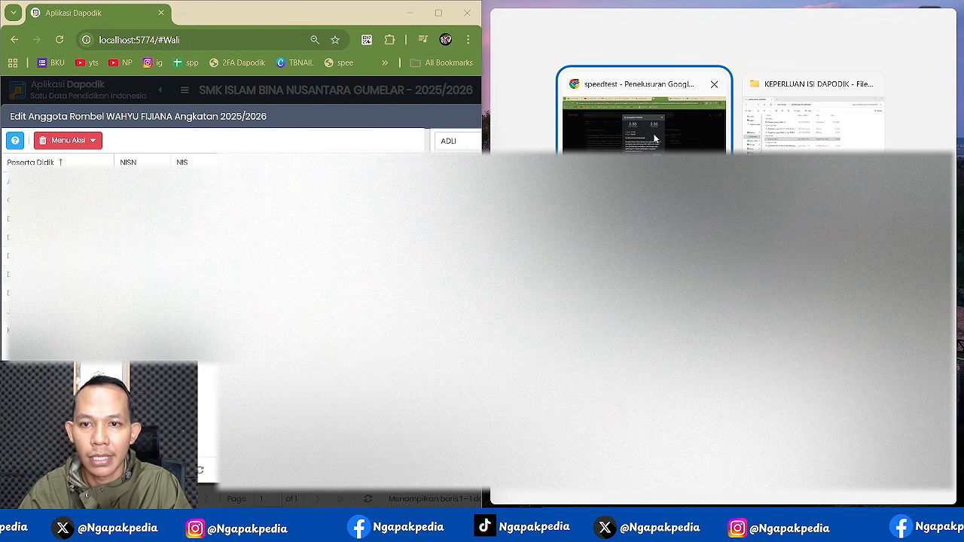
# - Place the decree beside Dapodik and add student AGIAS to the wali group
pyautogui.click(654, 139)
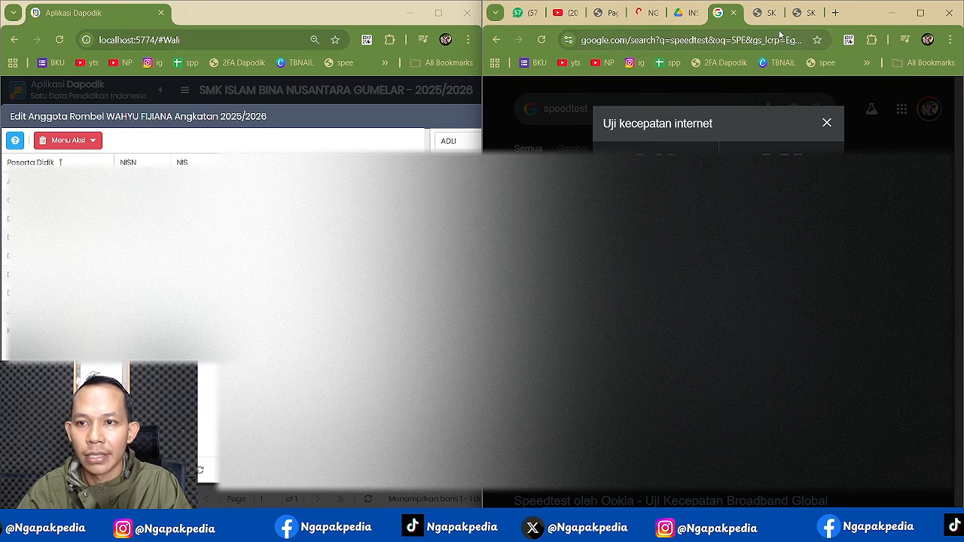
pyautogui.click(814, 12)
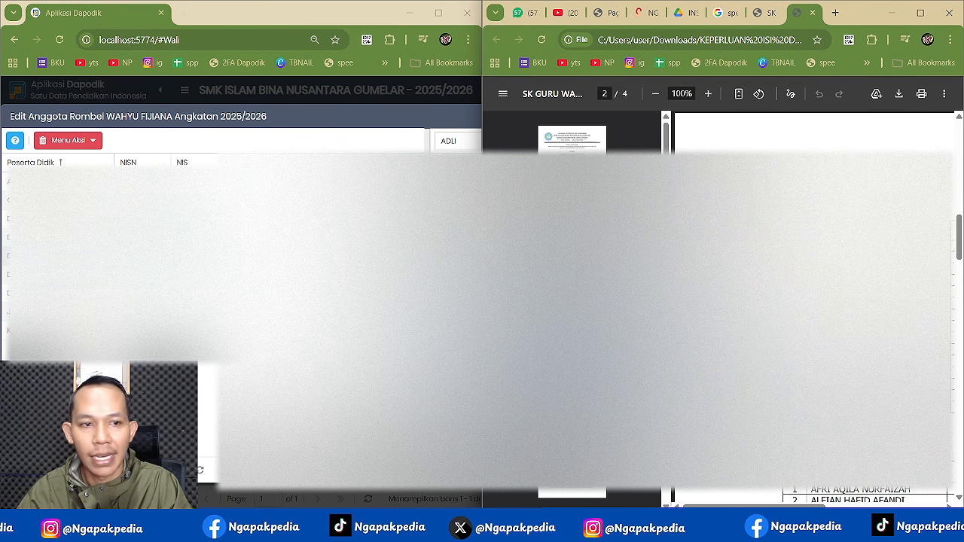
pyautogui.doubleClick(449, 143)
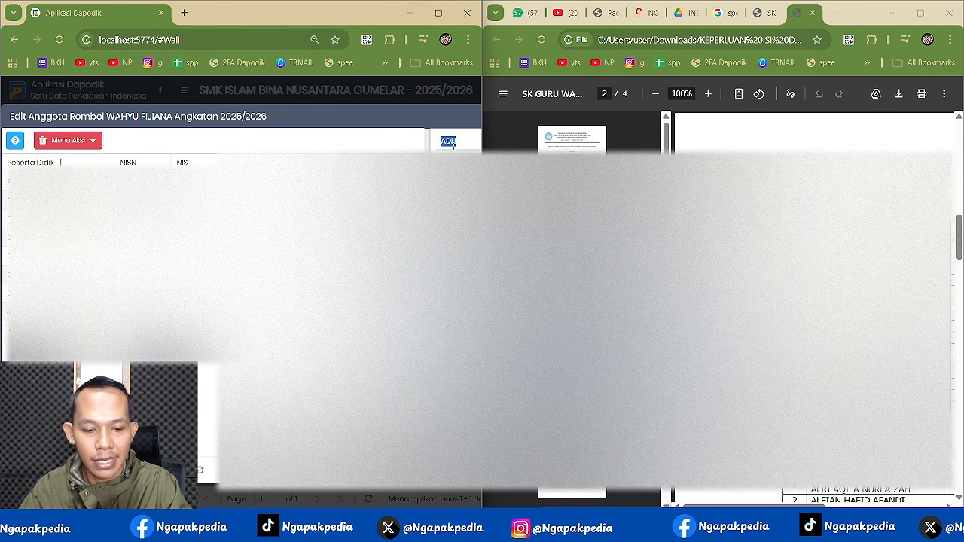
pyautogui.write('AGIAS')
pyautogui.press('Return')
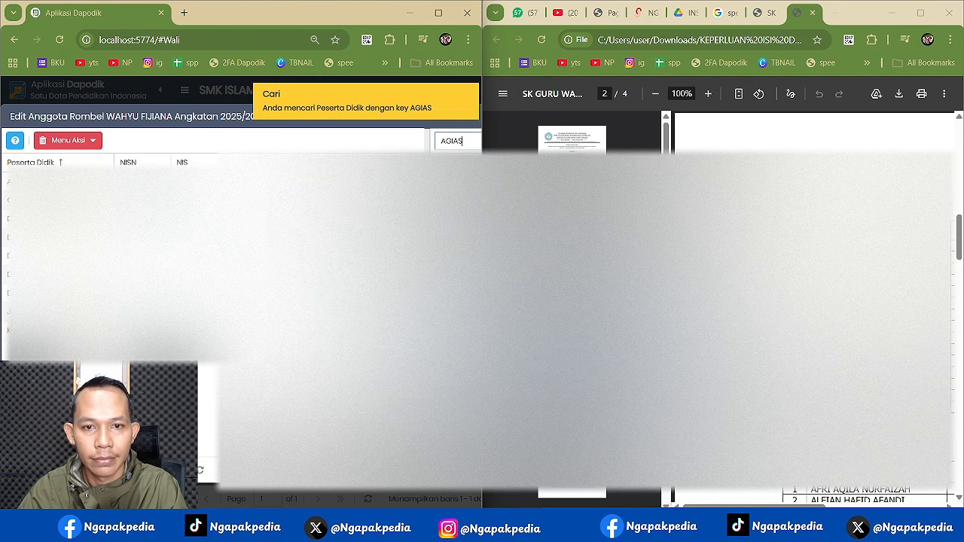
pyautogui.moveTo(457, 182); pyautogui.dragTo(331, 199)
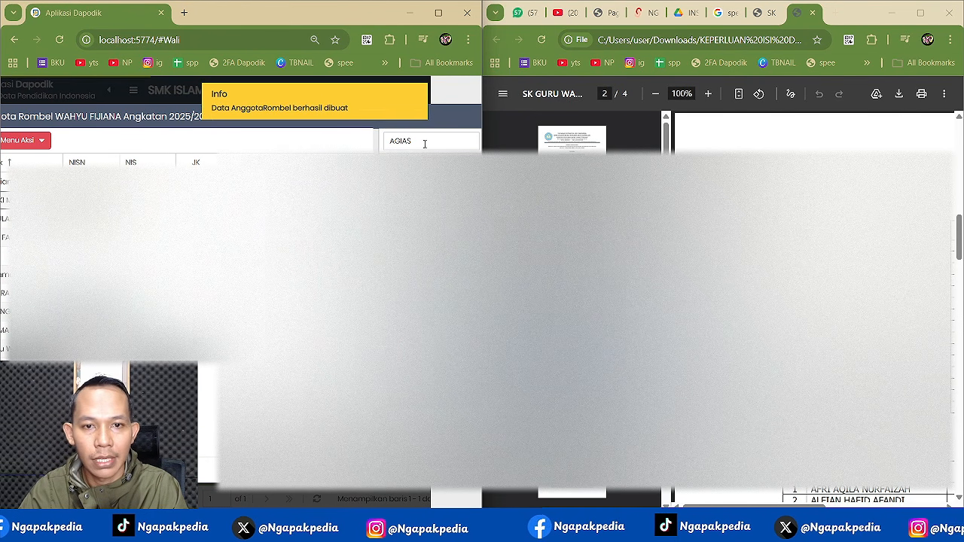
# - Search for AINI, ALDO, ALINDA and AYU, adding AYU to the class members
pyautogui.doubleClick(425, 143)
pyautogui.write('A')
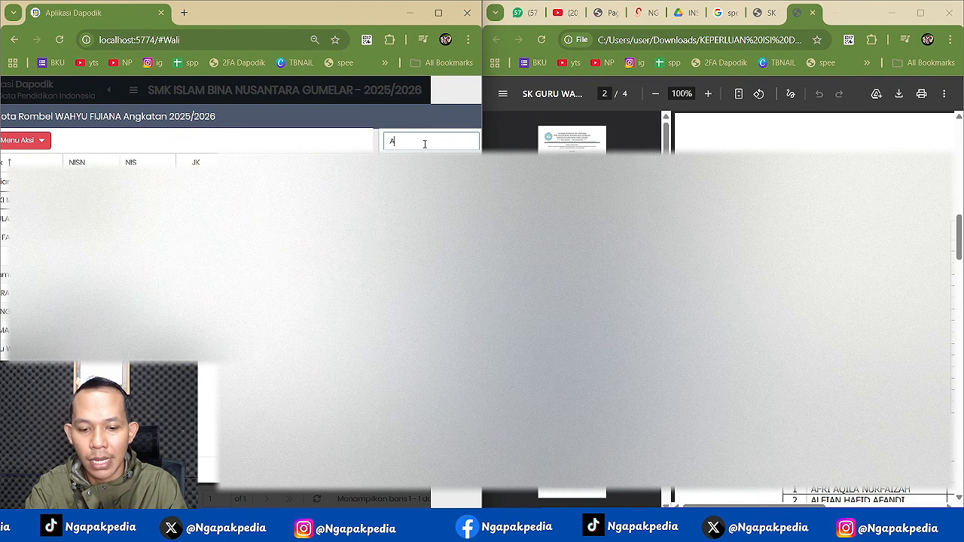
pyautogui.write('INI')
pyautogui.press('Return')
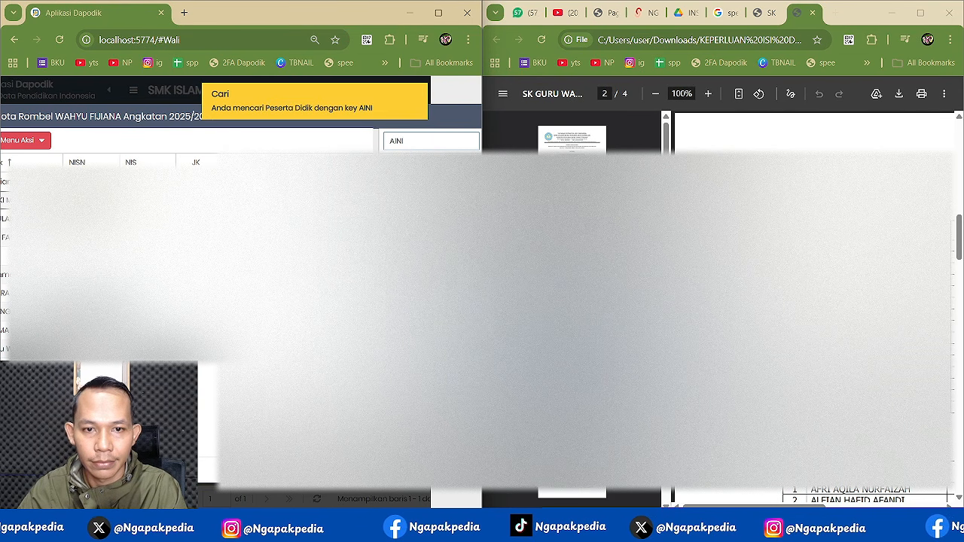
pyautogui.doubleClick(408, 144)
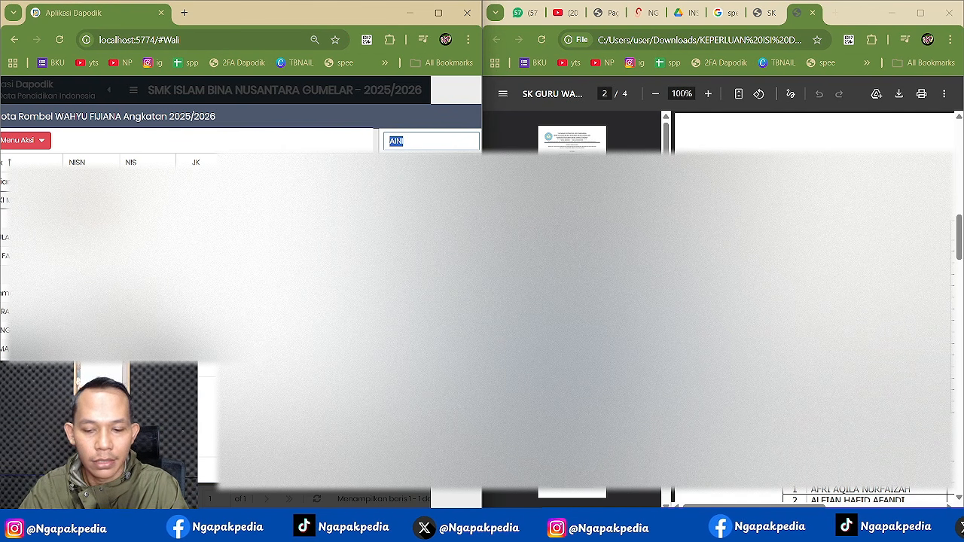
pyautogui.write('ALDO')
pyautogui.press('Return')
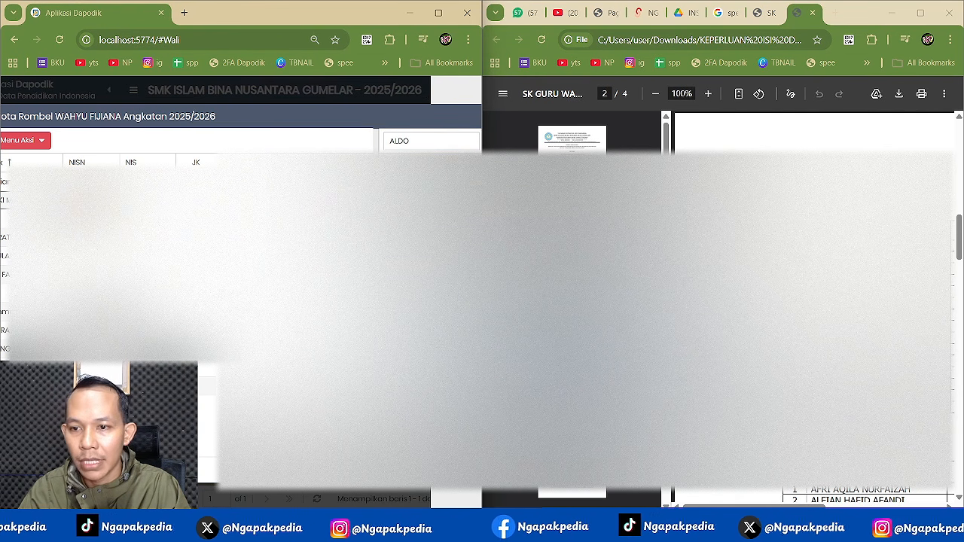
pyautogui.doubleClick(425, 140)
pyautogui.write('ALINDA')
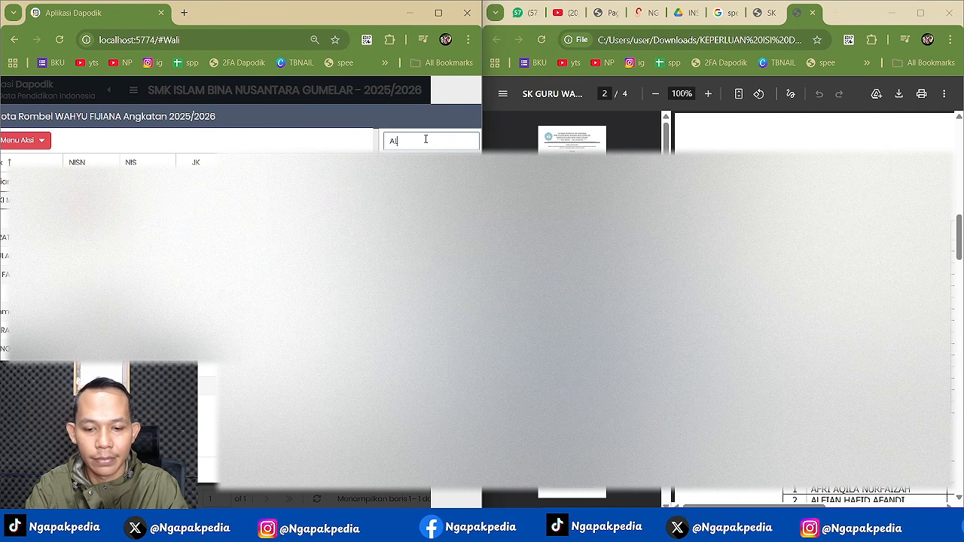
pyautogui.press('Return')
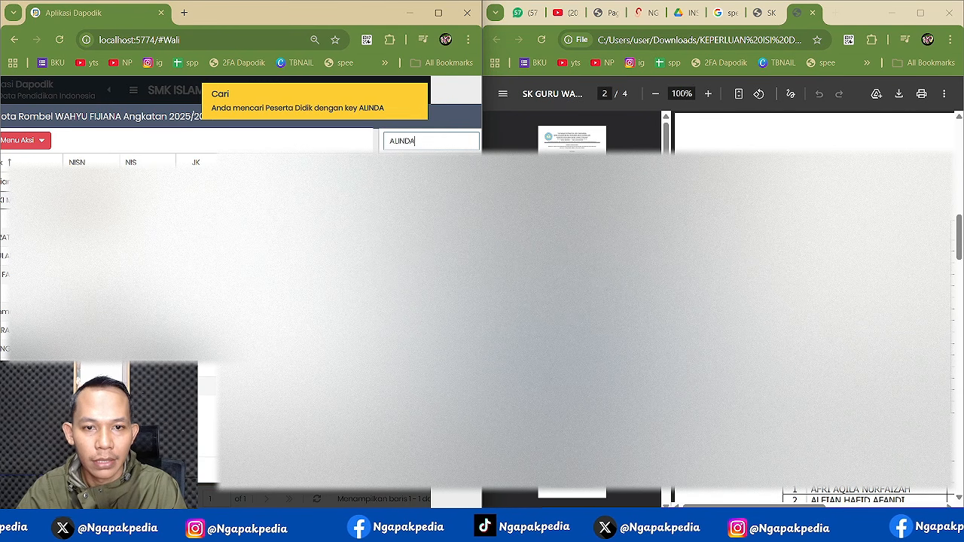
pyautogui.doubleClick(407, 141)
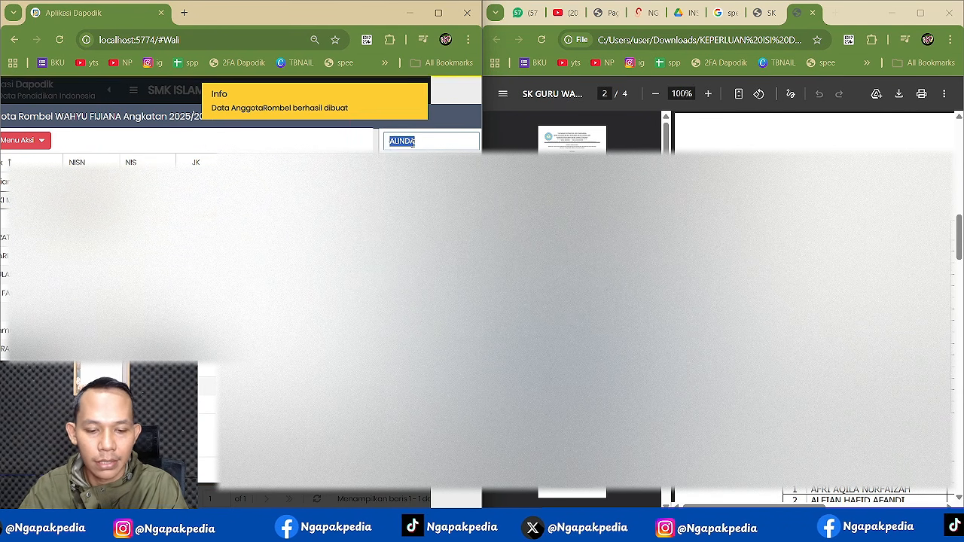
pyautogui.write('AYU')
pyautogui.press('Return')
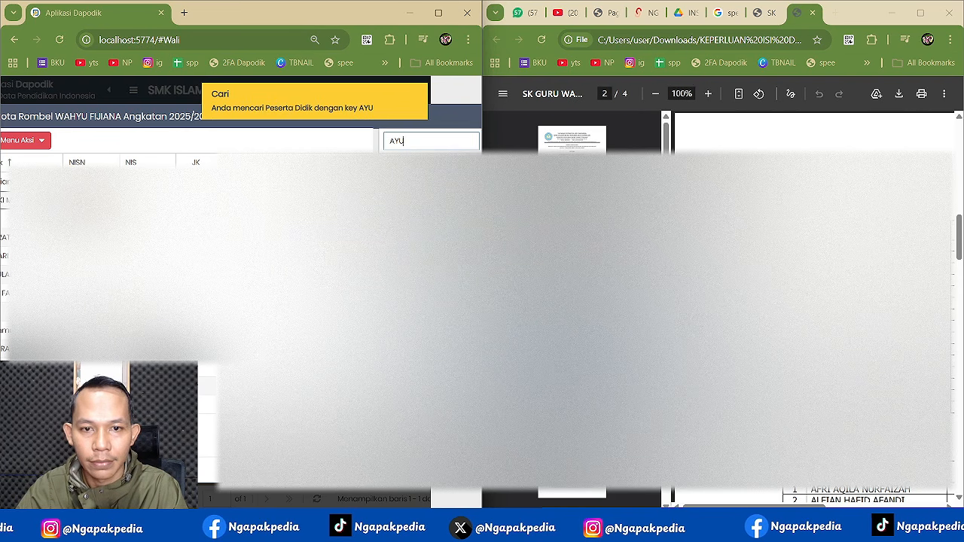
pyautogui.moveTo(421, 181); pyautogui.dragTo(241, 248)
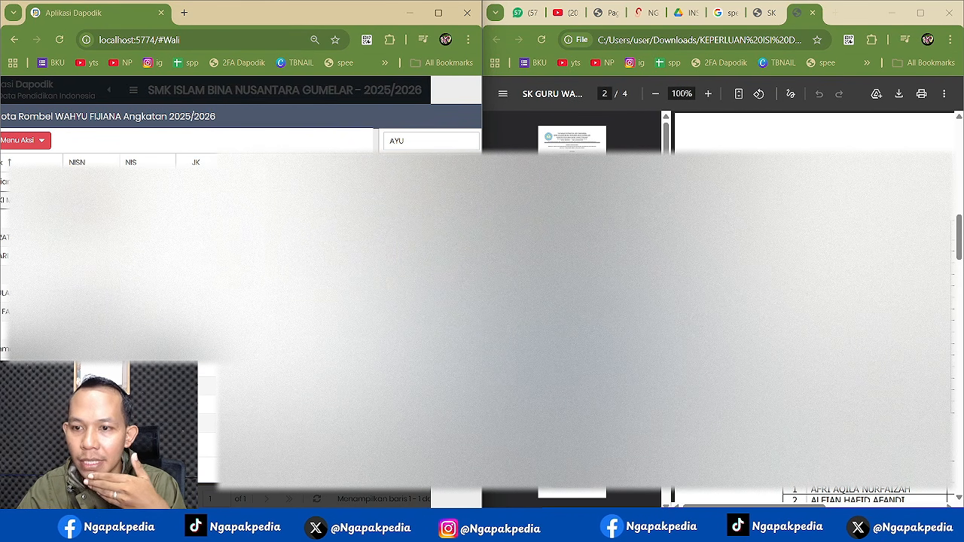
# - Add student CHIKA to the members, then zoom out and maximize the Dapodik window
pyautogui.doubleClick(401, 145)
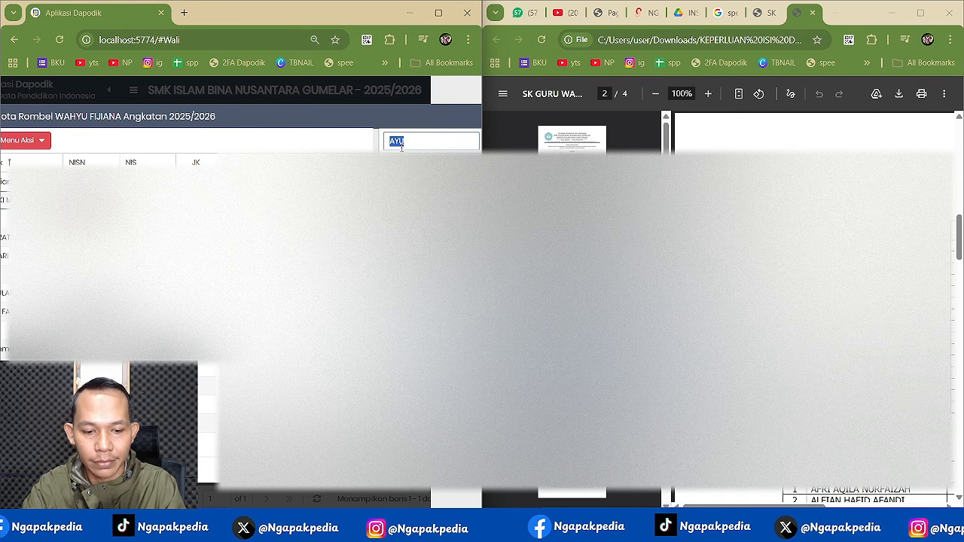
pyautogui.write('CHIKA')
pyautogui.press('Return')
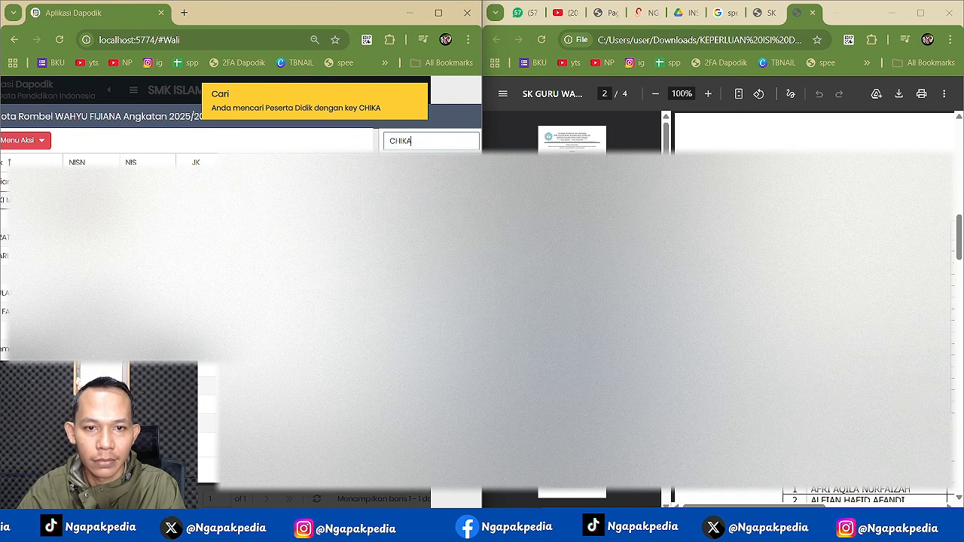
pyautogui.moveTo(421, 182); pyautogui.dragTo(264, 241)
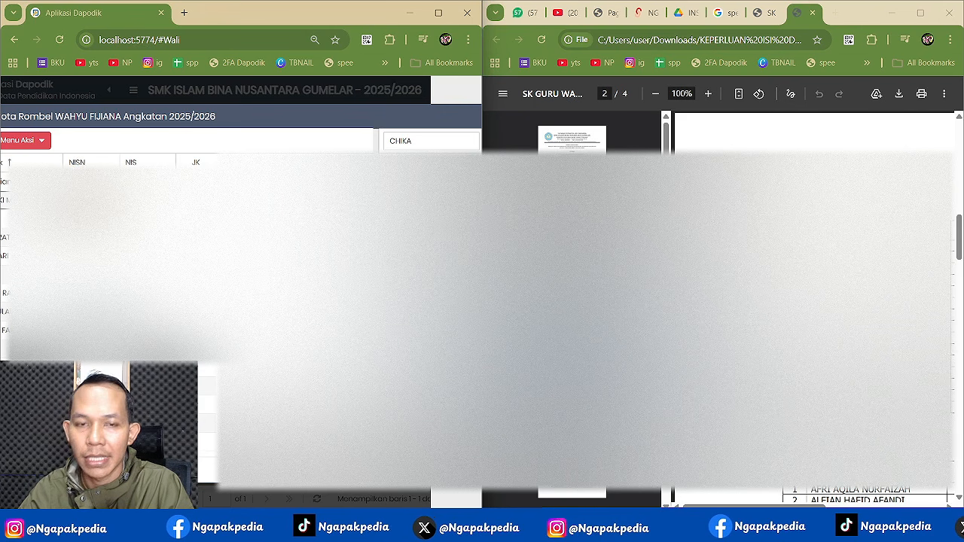
pyautogui.moveTo(446, 17)
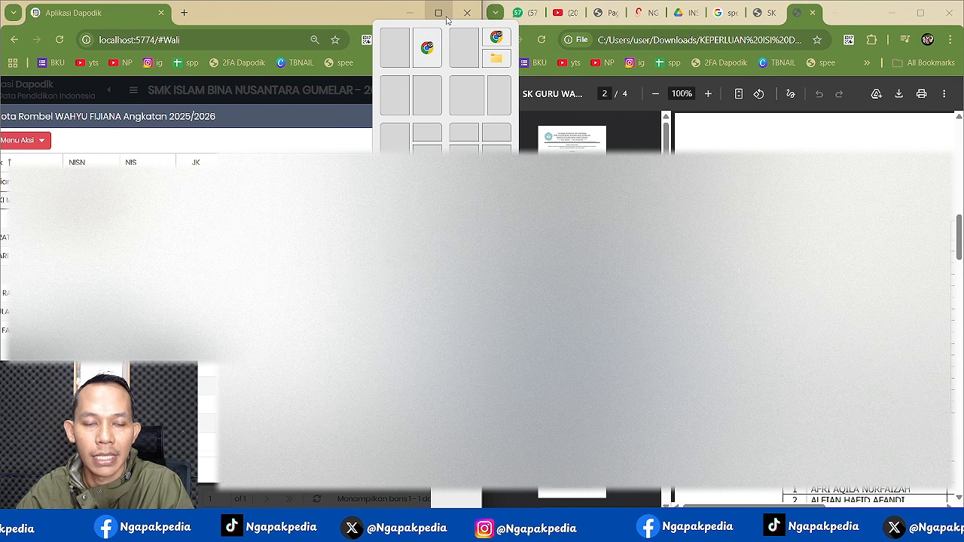
pyautogui.click(395, 96)
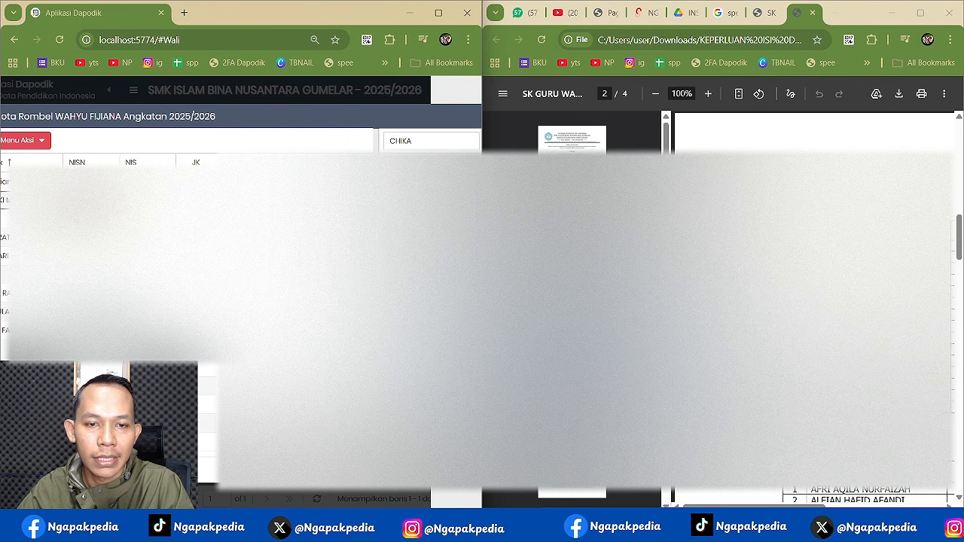
pyautogui.hotkey('ctrl', '-')
pyautogui.hotkey('ctrl', '-')
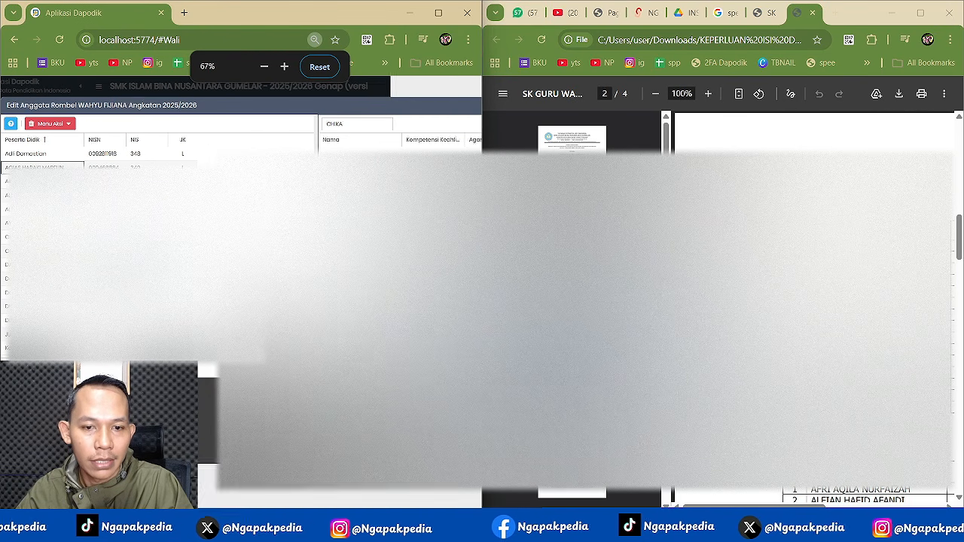
pyautogui.click(439, 13)
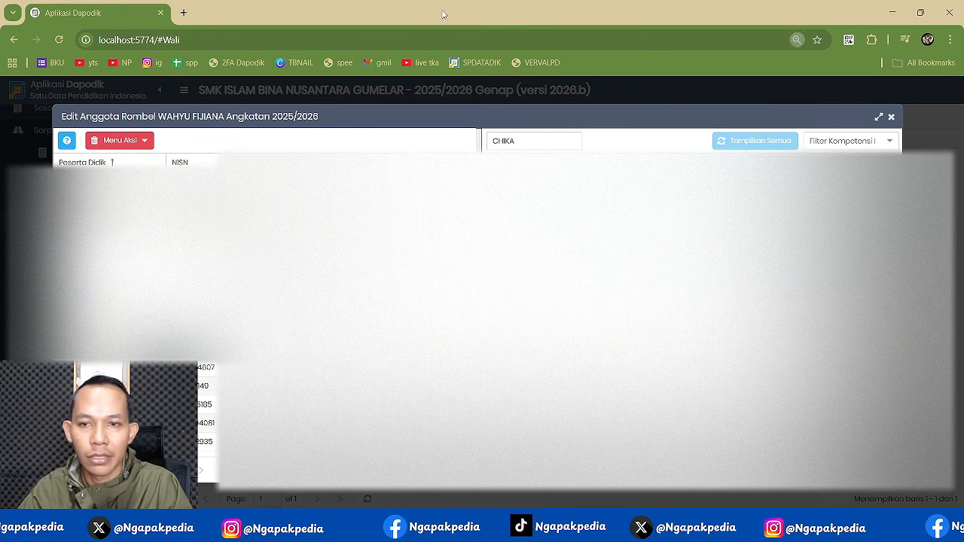
# - Close the Edit Anggota Rombel editor to list six valid wali groups, then switch to Notepad
pyautogui.click(891, 117)
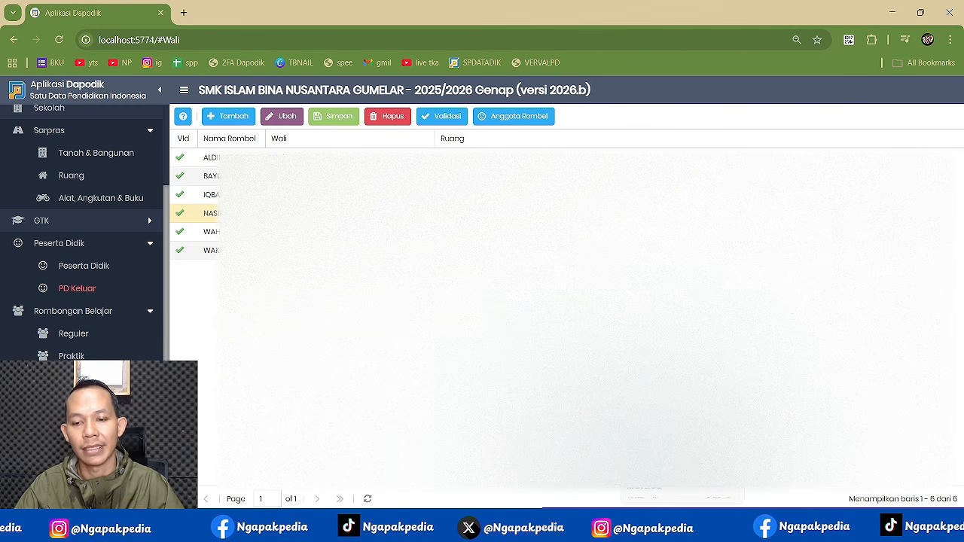
pyautogui.click(683, 528)
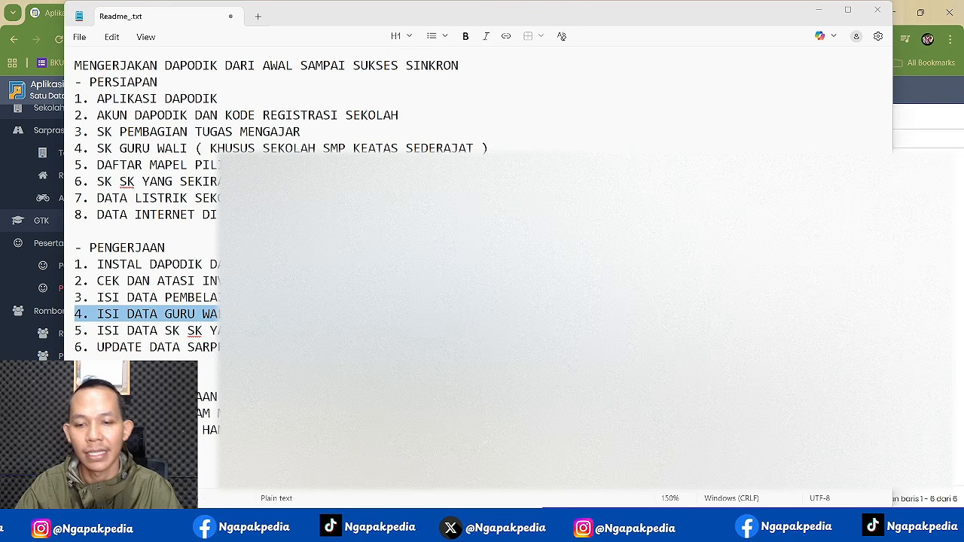
# - Highlight line 5, the SK data step, in the Readme checklist
pyautogui.click(69, 336)
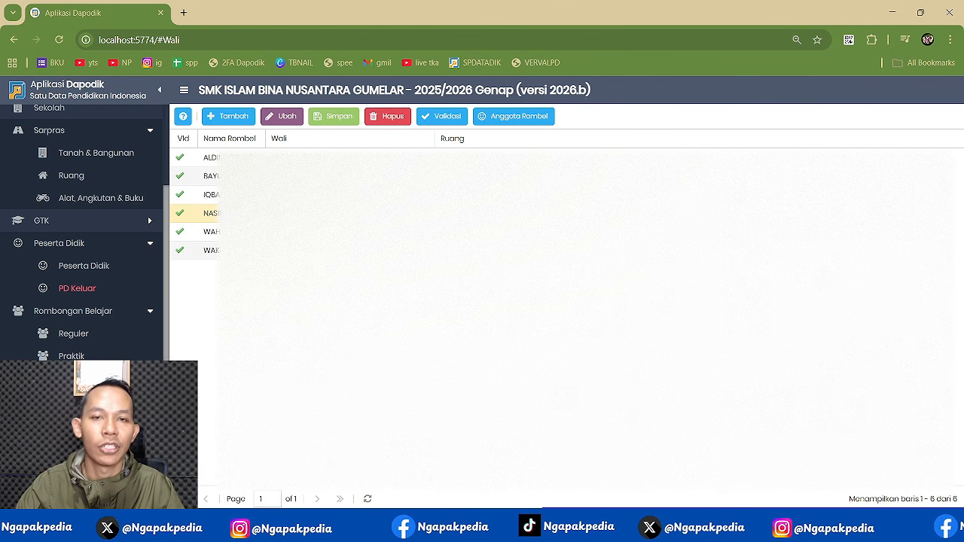
# - Open the teacher's Edit GTK form from the GTK > Guru list
pyautogui.scroll(5, 97, 253)
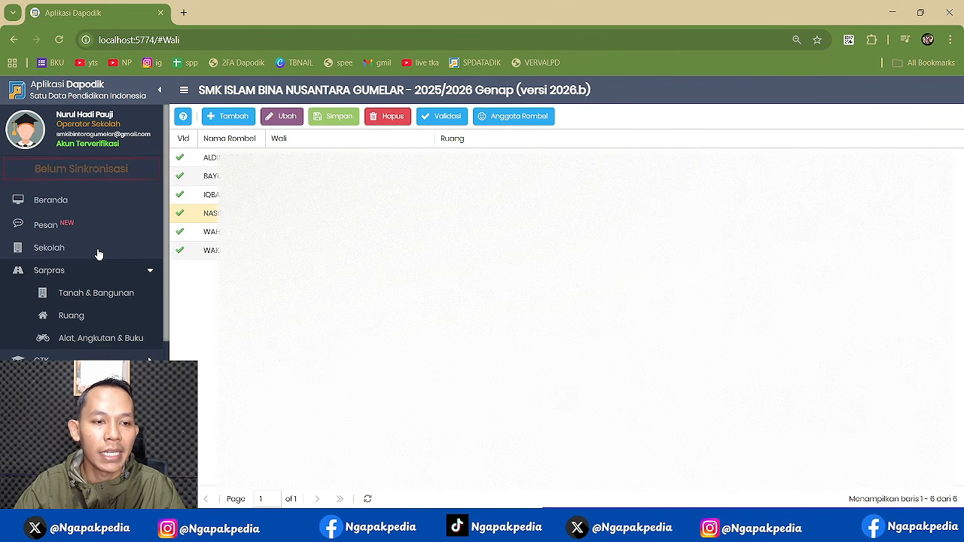
pyautogui.scroll(-1, 113, 268)
pyautogui.scroll(-3, 127, 287)
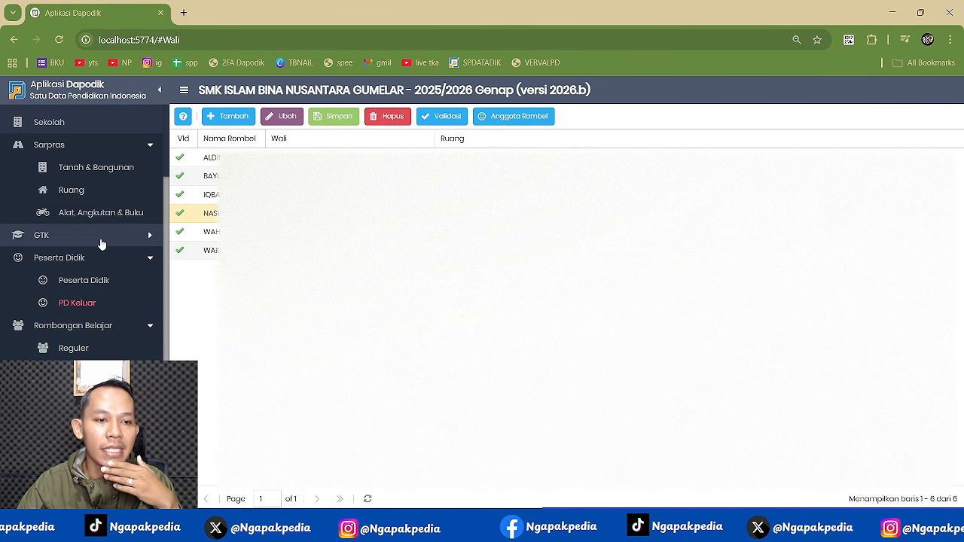
pyautogui.scroll(2, 101, 243)
pyautogui.scroll(-3, 101, 243)
pyautogui.scroll(-1, 101, 243)
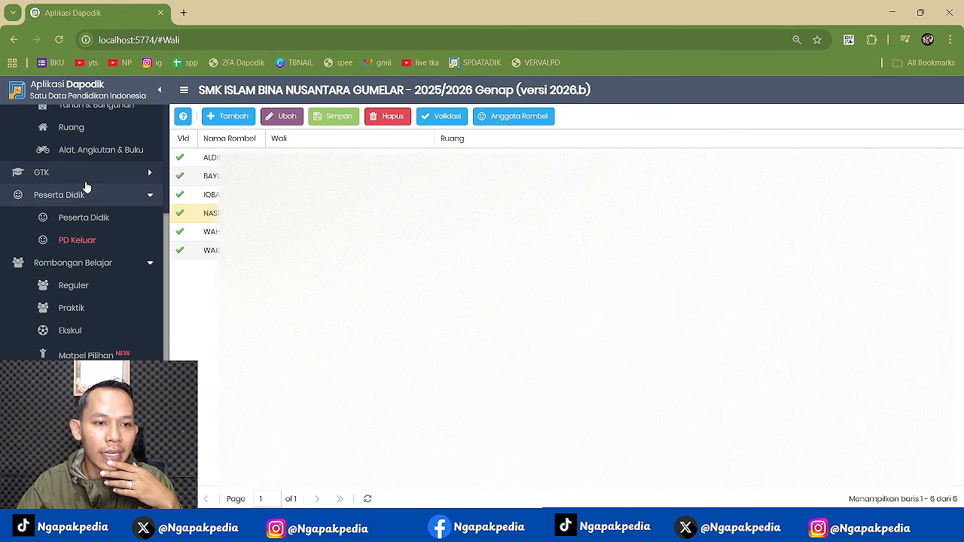
pyautogui.click(83, 173)
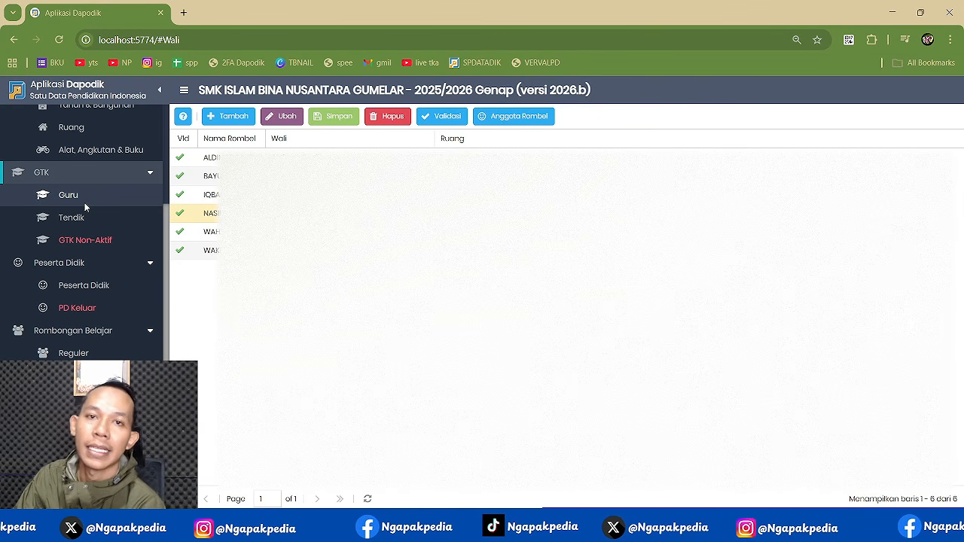
pyautogui.click(82, 200)
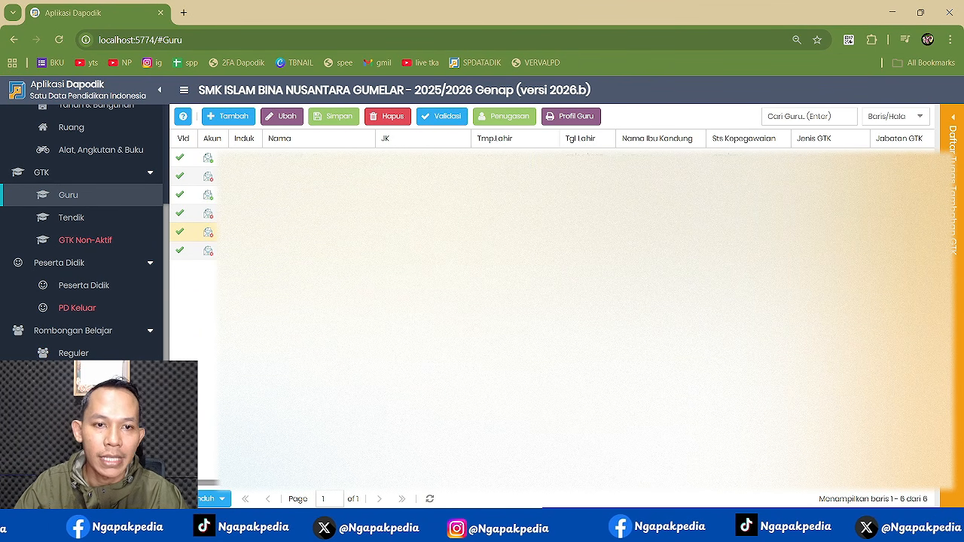
pyautogui.click(279, 118)
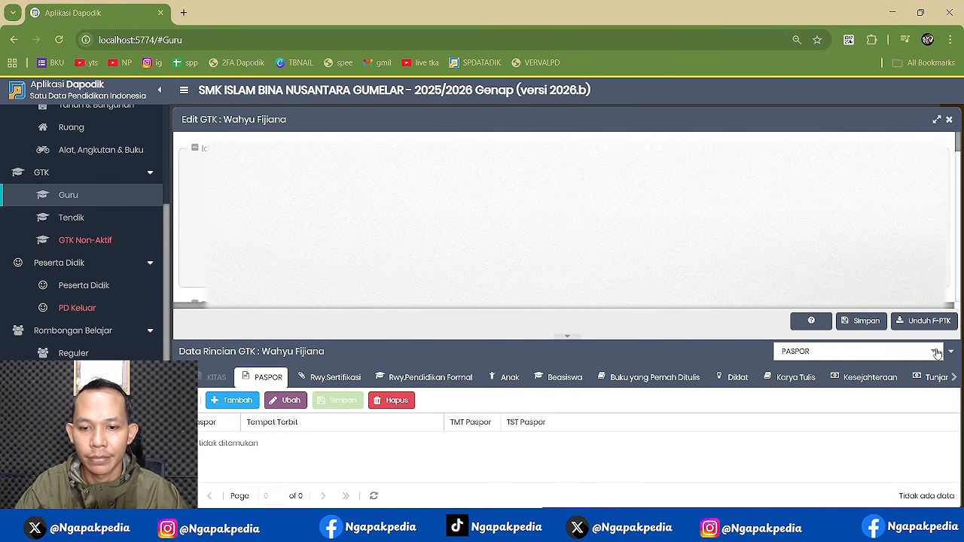
# - Switch the detail dropdown to Tugas Tambahan to list the teacher's extra duties
pyautogui.click(936, 352)
pyautogui.scroll(-3, 857, 256)
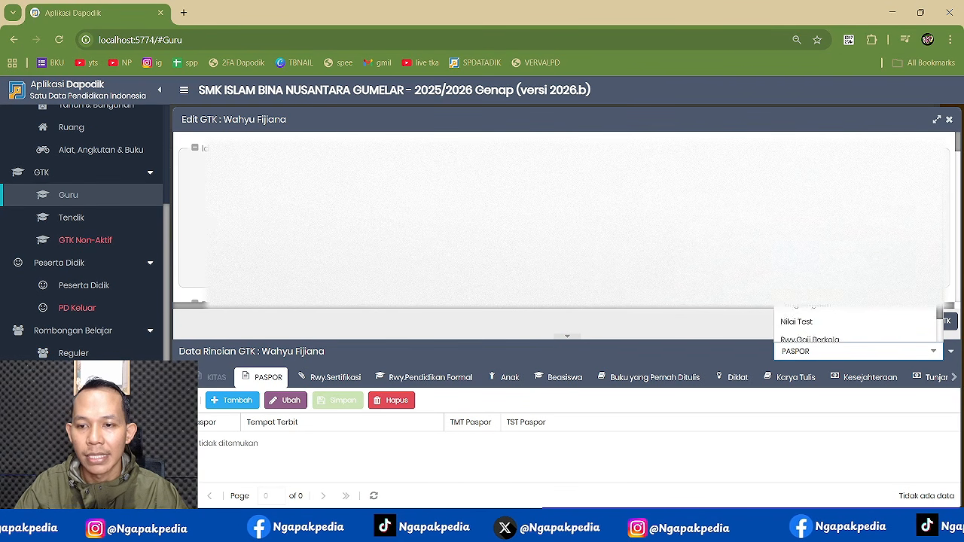
pyautogui.click(836, 226)
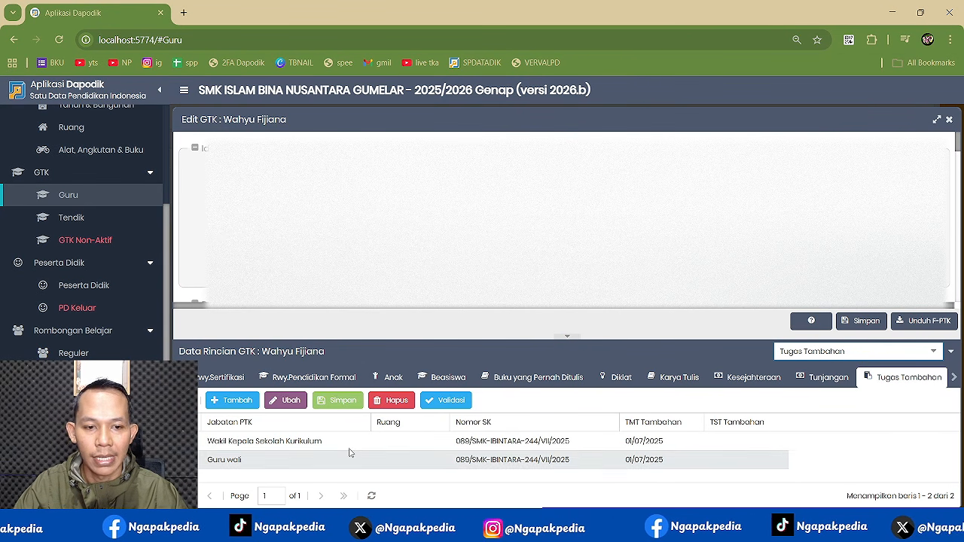
# - Inspect the Wakil Kepala Sekolah Kurikulum and Guru wali duty rows and their SK numbers
pyautogui.click(327, 448)
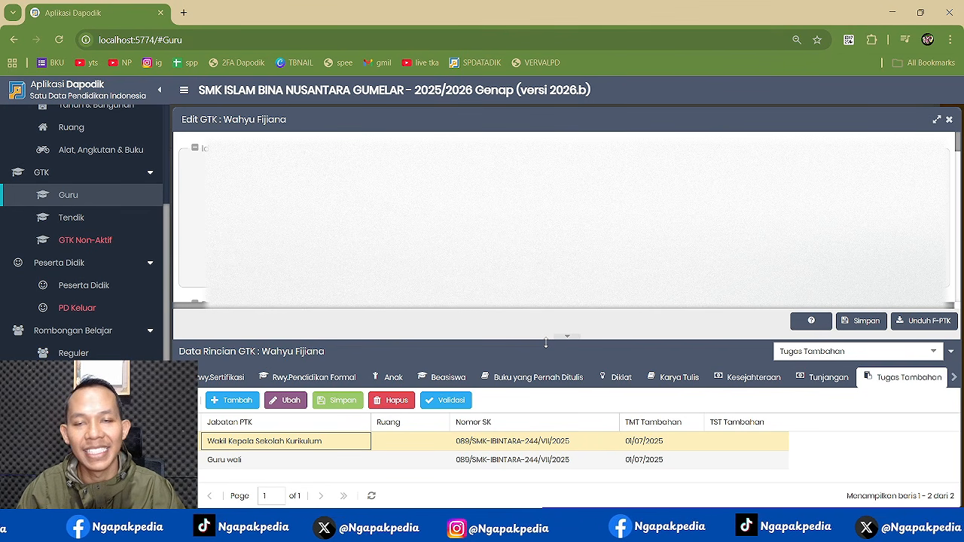
pyautogui.click(445, 460)
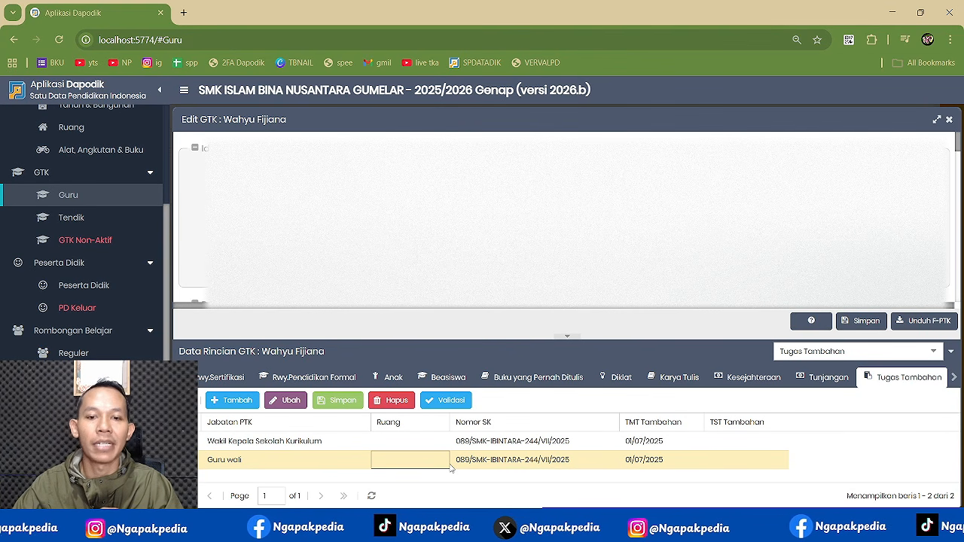
pyautogui.click(427, 447)
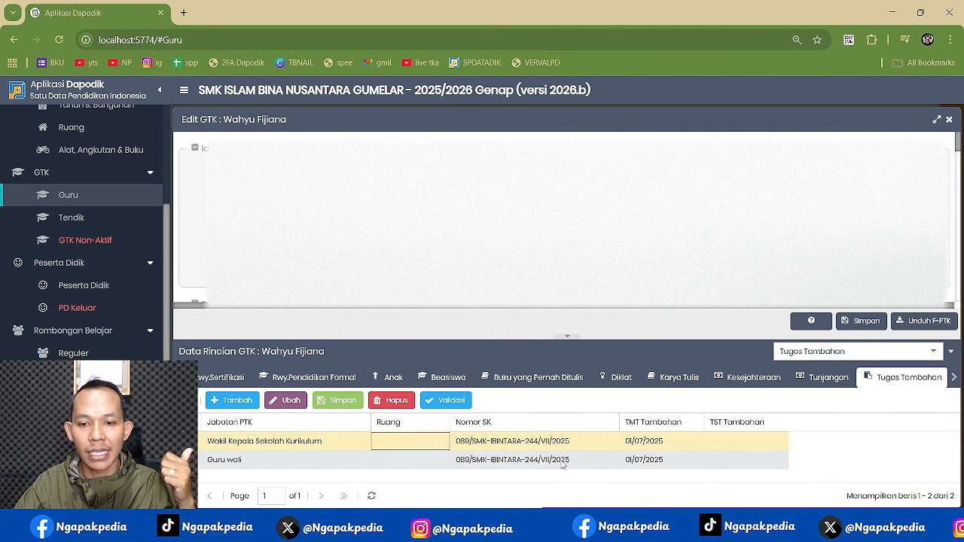
pyautogui.click(603, 466)
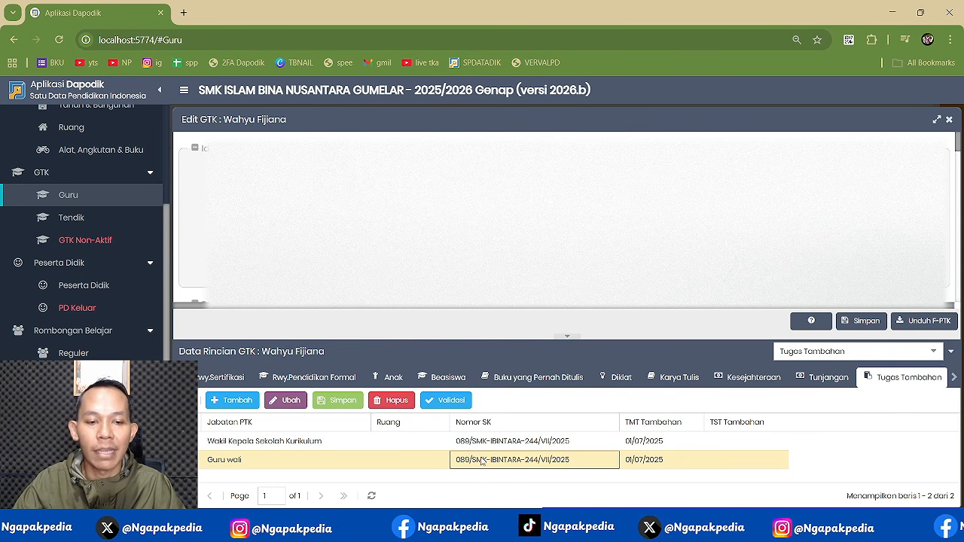
pyautogui.click(320, 447)
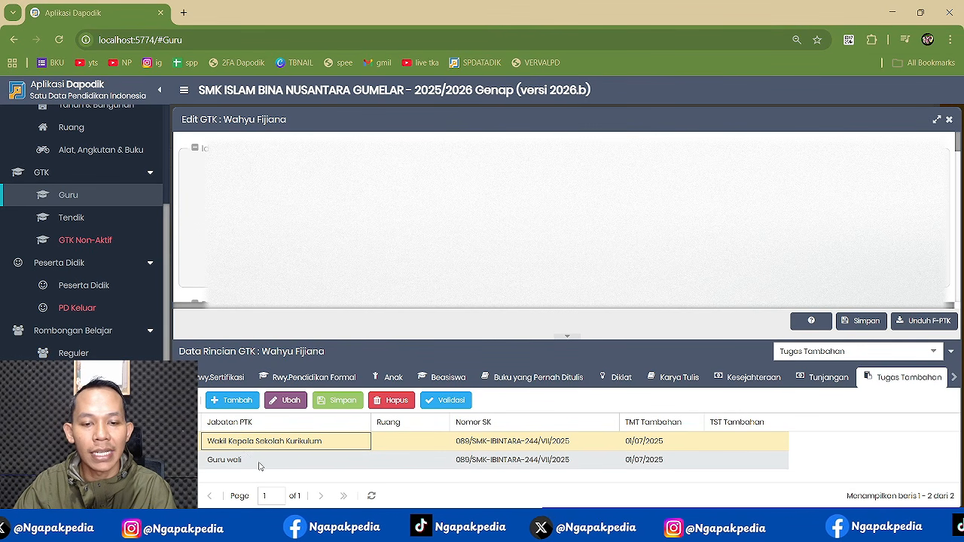
# - Enlarge the Data Rincian panel upward and reselect the Guru wali and Kurikulum rows
pyautogui.moveTo(540, 343); pyautogui.dragTo(541, 301)
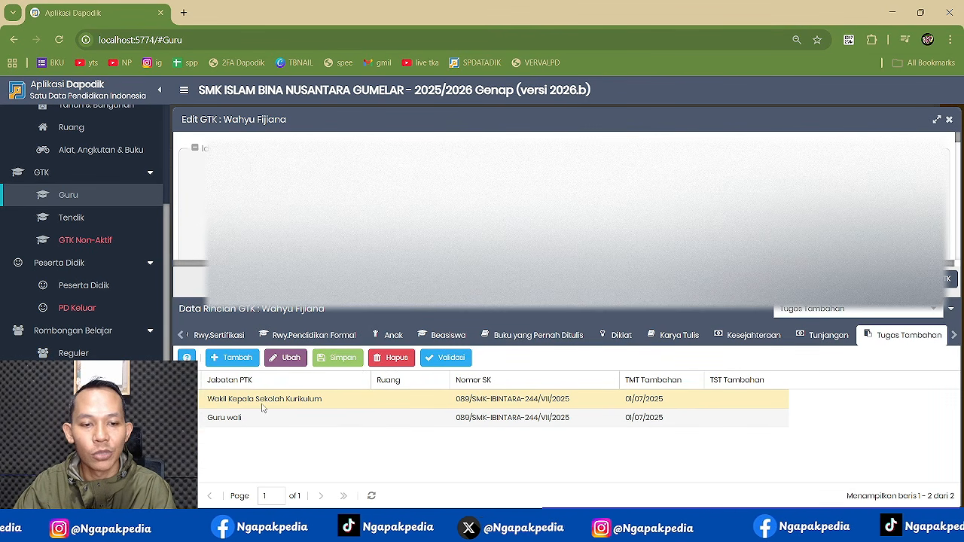
pyautogui.click(247, 419)
pyautogui.click(243, 404)
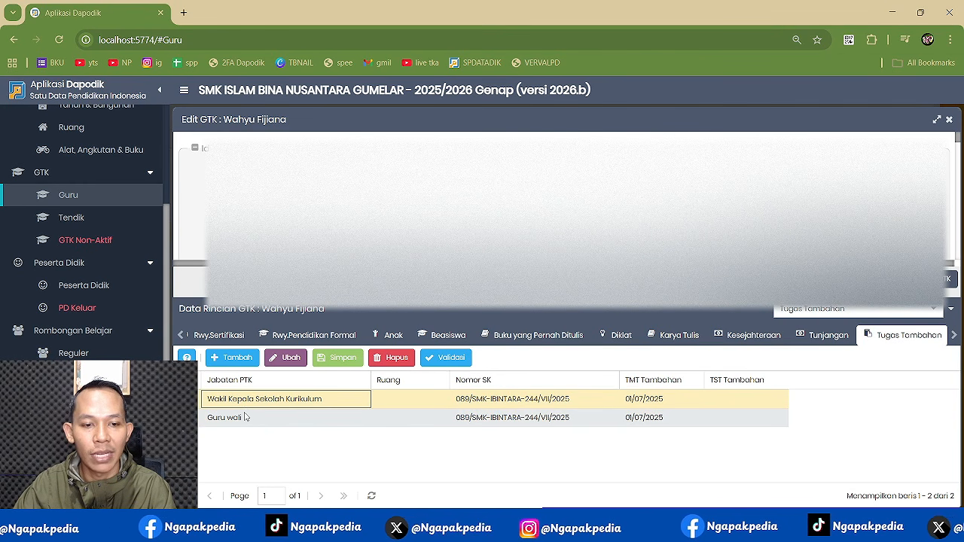
pyautogui.click(246, 418)
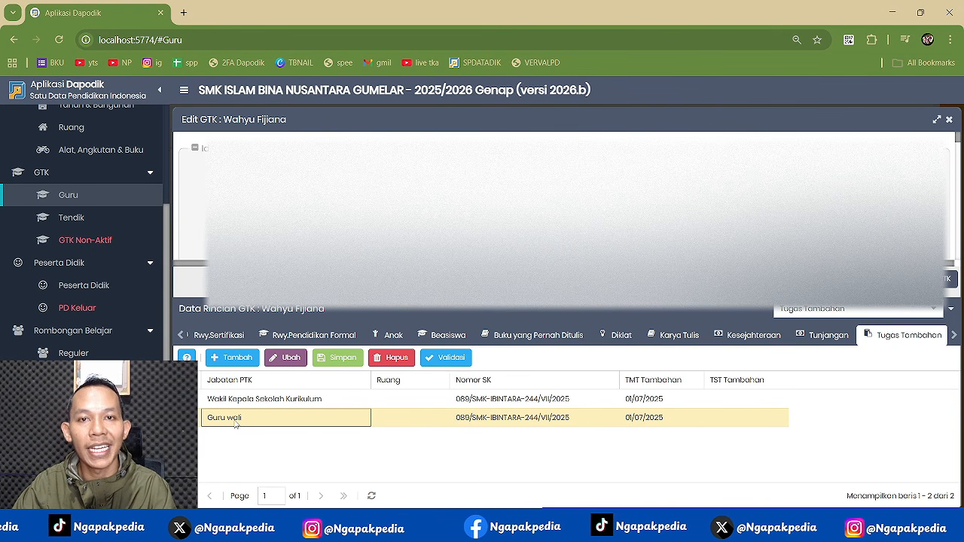
# - Add a new Tugas Tambahan row with the duty set to Wali kelas
pyautogui.click(233, 359)
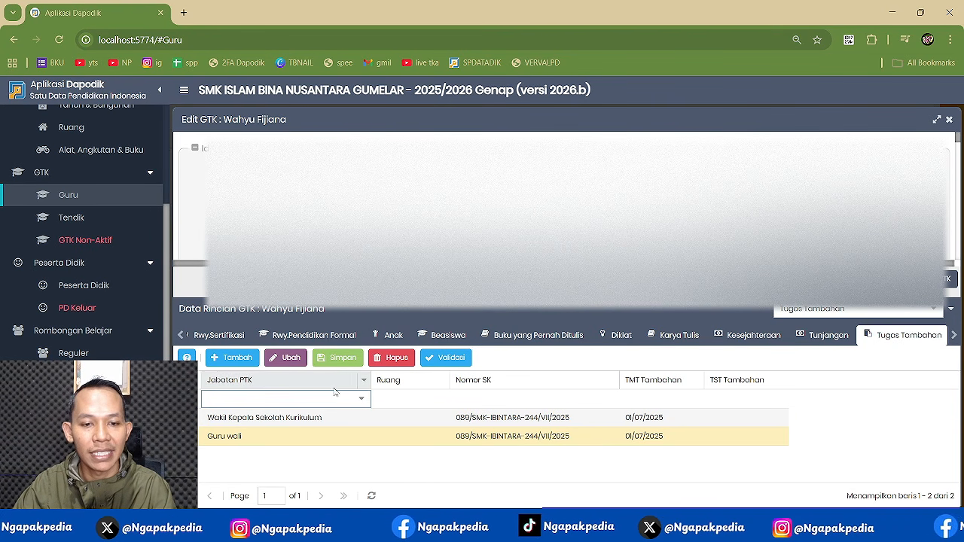
pyautogui.click(360, 398)
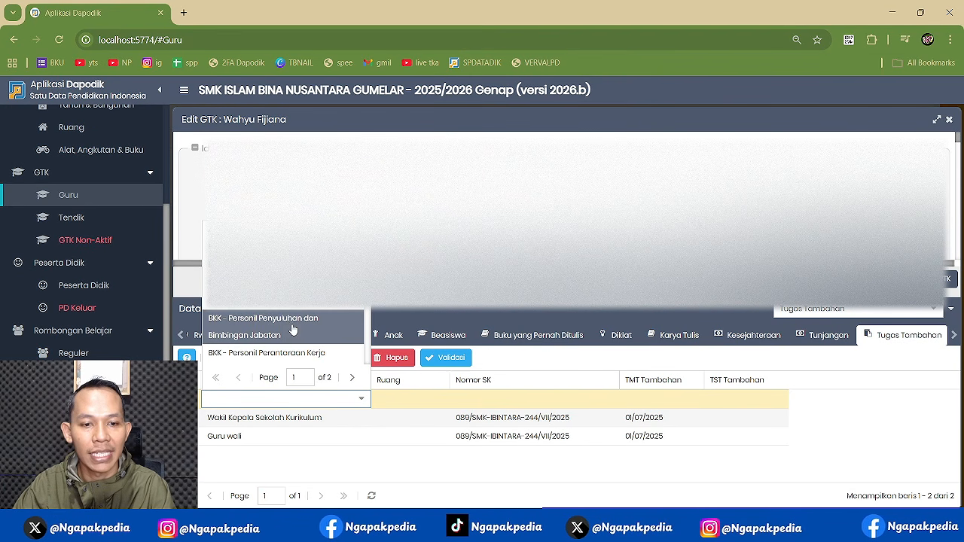
pyautogui.scroll(-8, 292, 329)
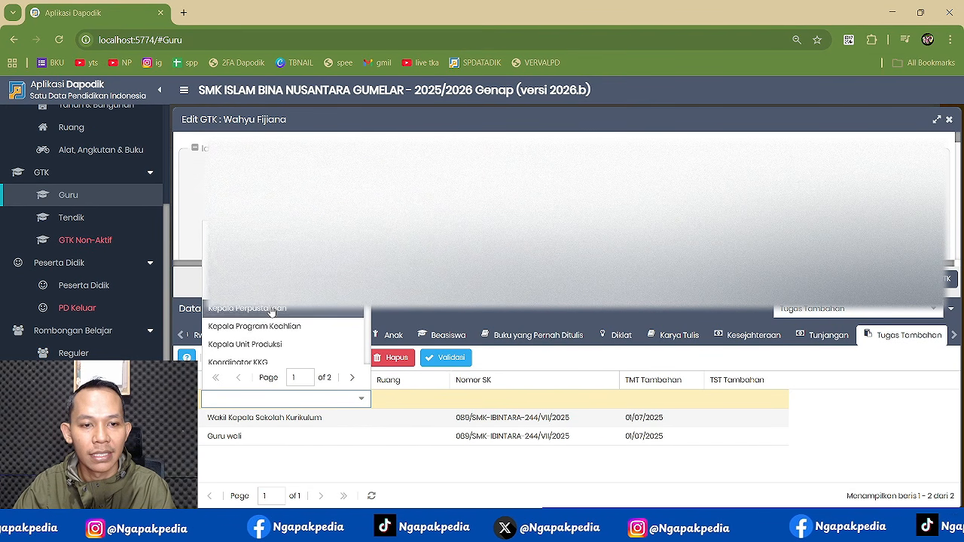
pyautogui.scroll(3, 272, 311)
pyautogui.scroll(-10, 272, 312)
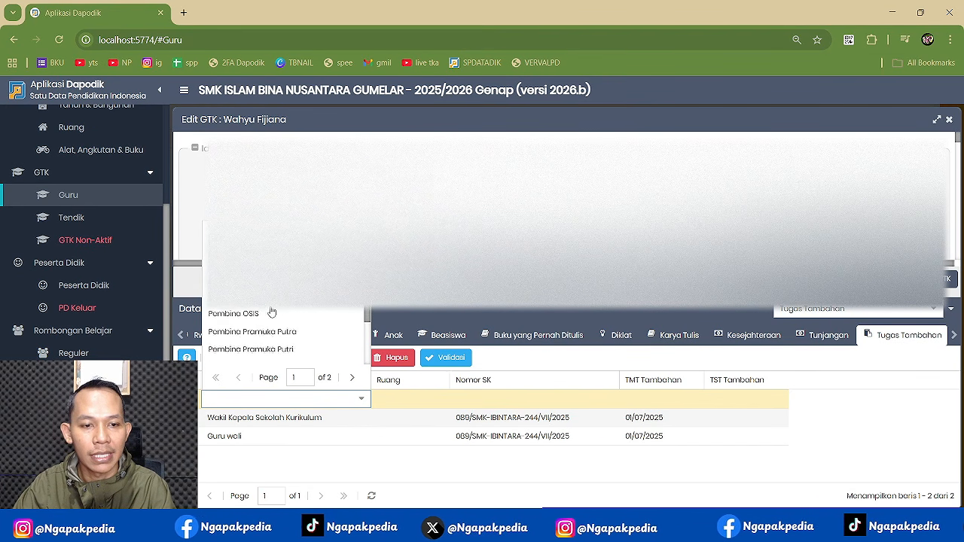
pyautogui.scroll(-8, 272, 313)
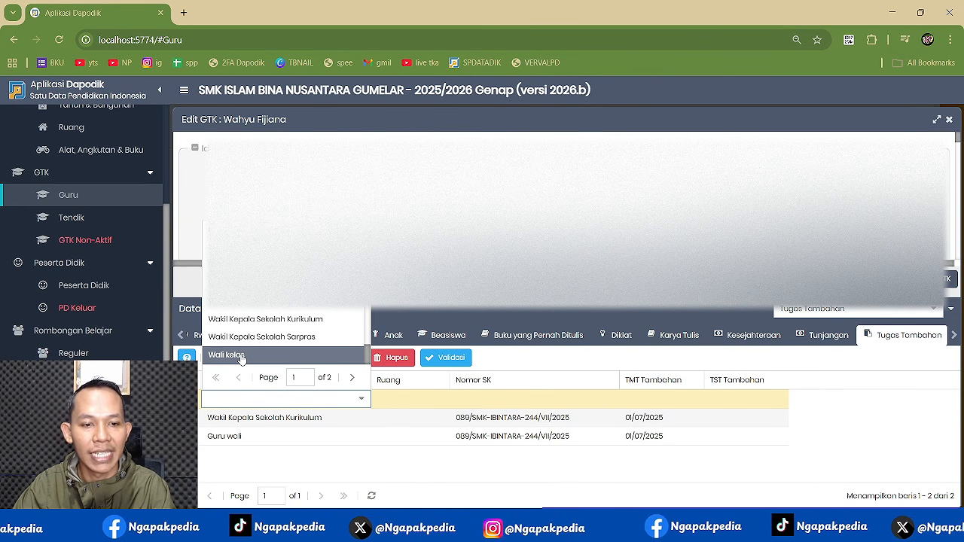
pyautogui.click(362, 398)
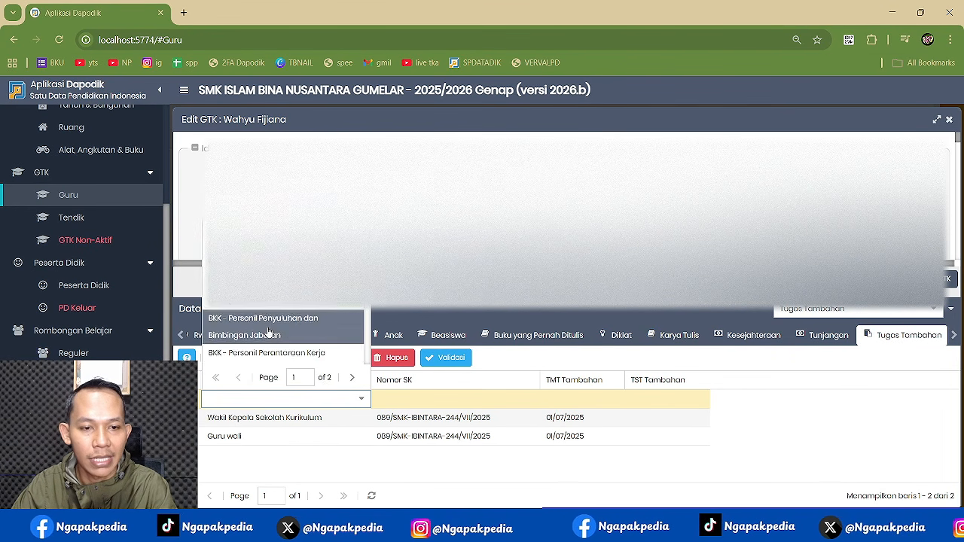
pyautogui.scroll(-15, 270, 333)
pyautogui.click(248, 335)
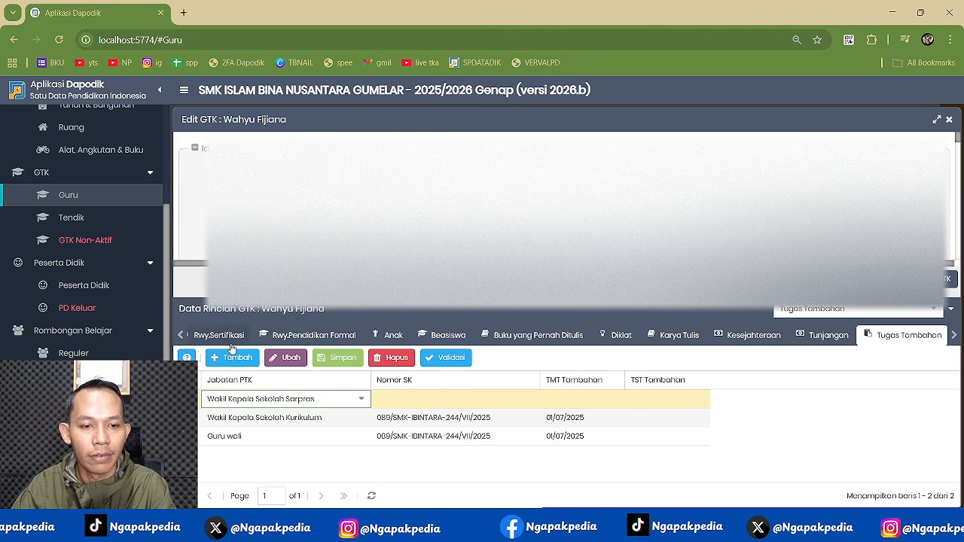
pyautogui.click(363, 406)
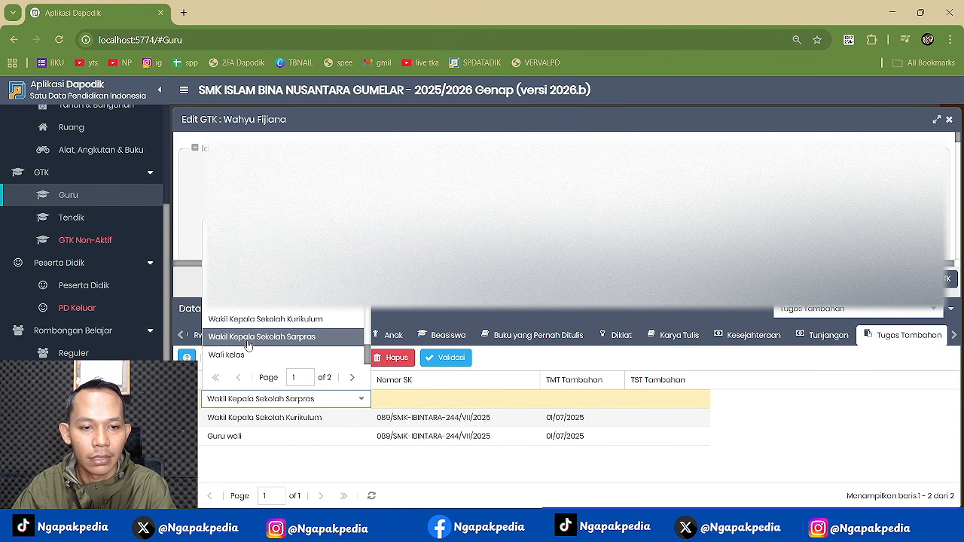
pyautogui.click(243, 353)
# - Give Wali kelas SK 089/SMK-IBINTARA-244/VII/2025 and TMT 01/07/2025
pyautogui.click(477, 399)
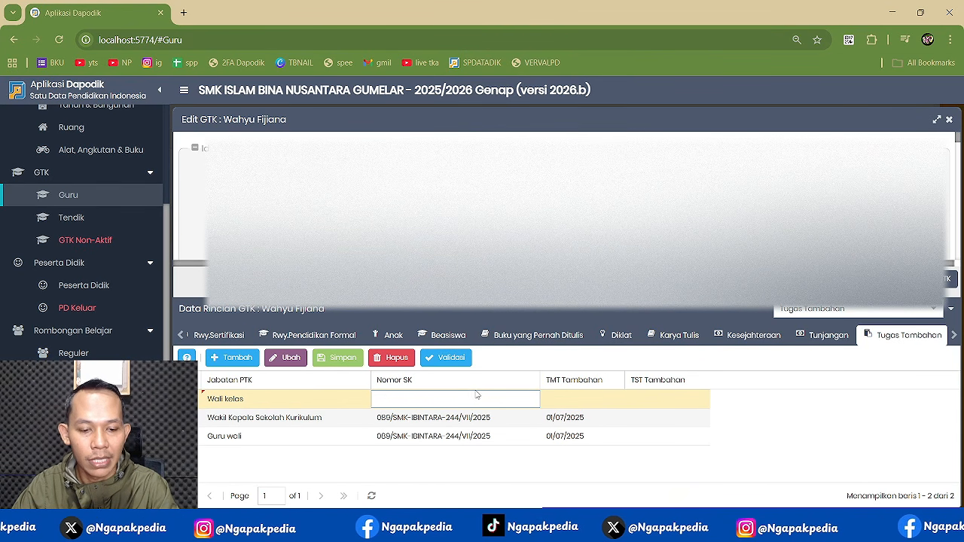
pyautogui.write('053/SMK-IBNG-244/VII/2025')
pyautogui.click(482, 421)
pyautogui.hotkey('ctrl', 'c')
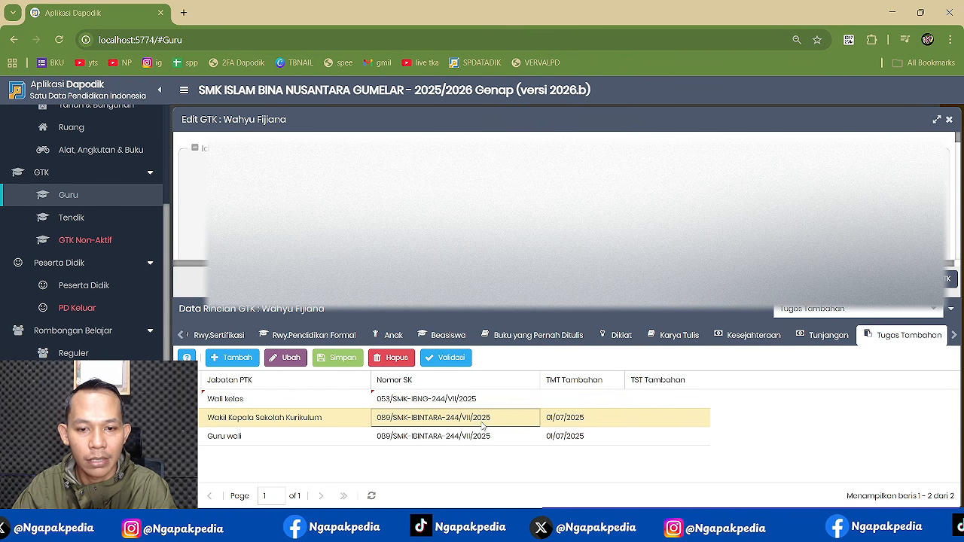
pyautogui.click(476, 399)
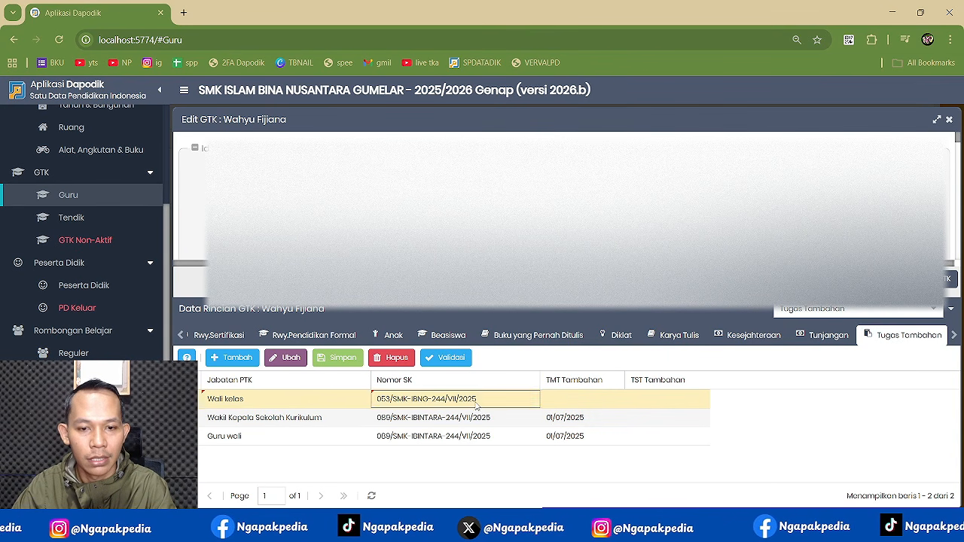
pyautogui.hotkey('ctrl', 'a')
pyautogui.hotkey('ctrl', 'v')
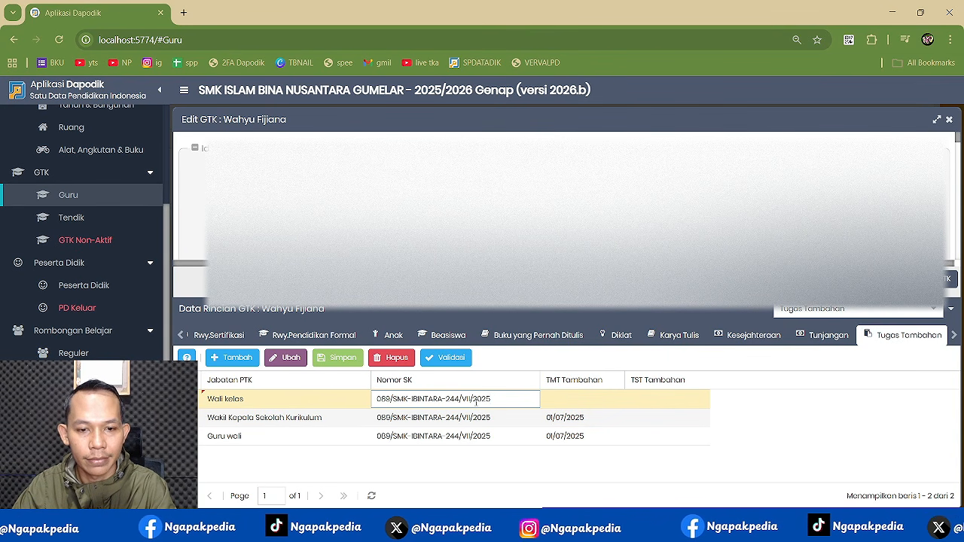
pyautogui.press('Tab')
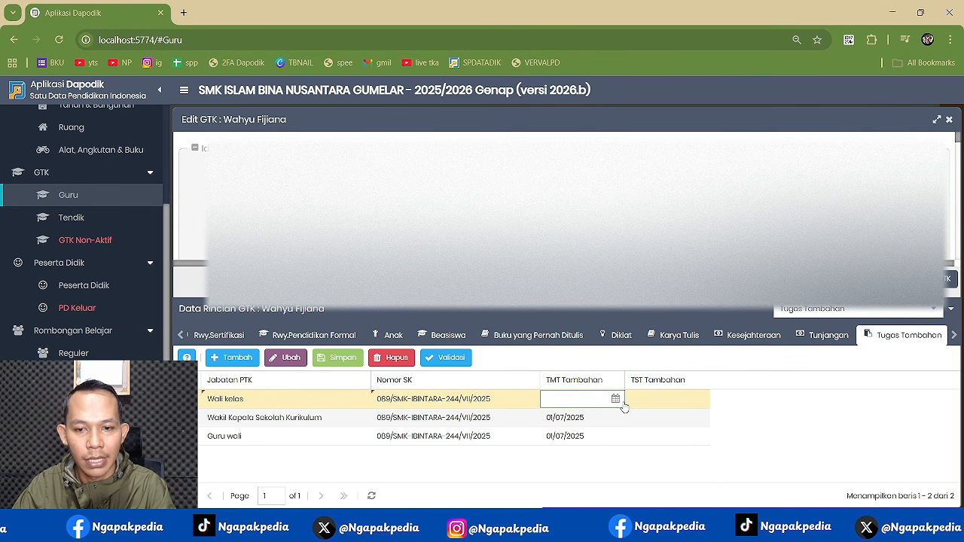
pyautogui.click(616, 399)
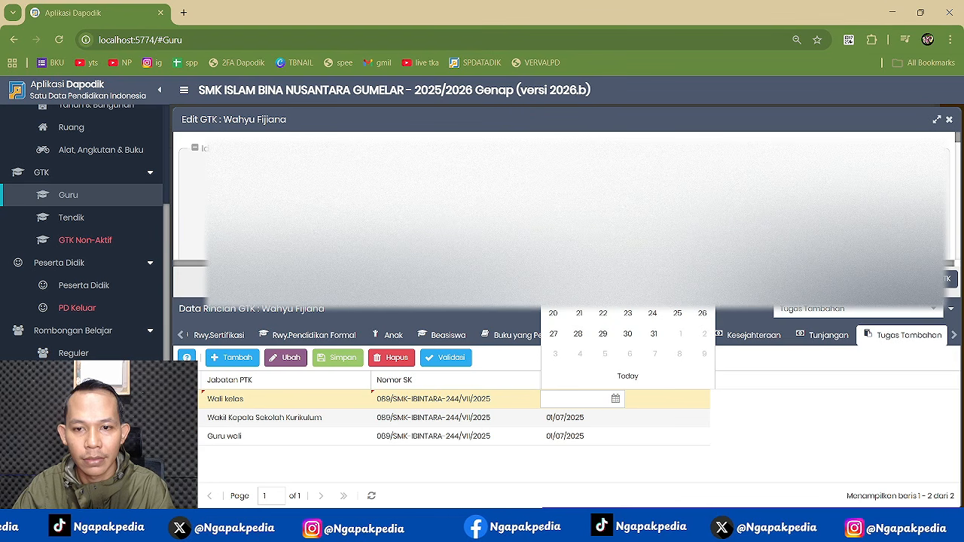
pyautogui.write('01/07/2025')
# - Change Guru wali's SK to 053/SMK-IBNG-244/VII/2025, checking it in the SK GURU PDF
pyautogui.click(452, 437)
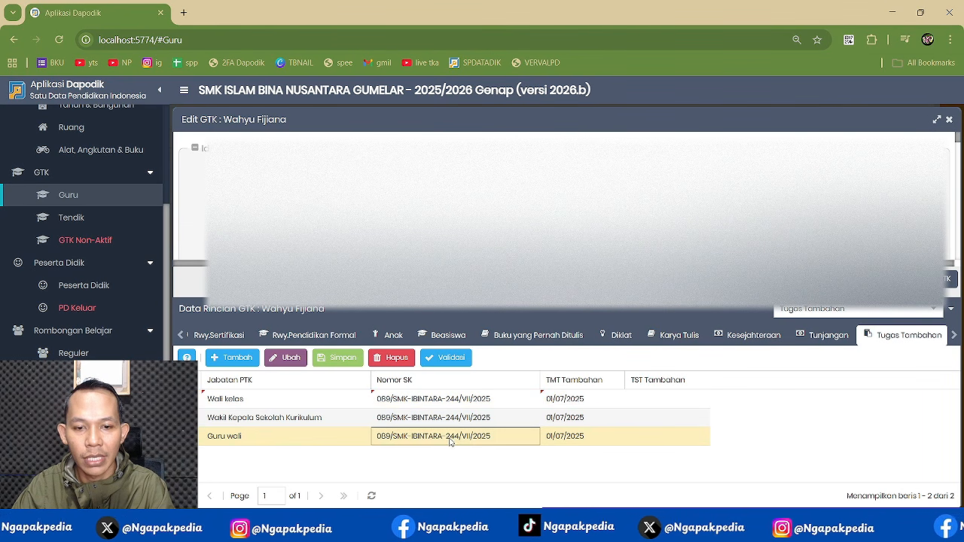
pyautogui.hotkey('ctrl', 'a')
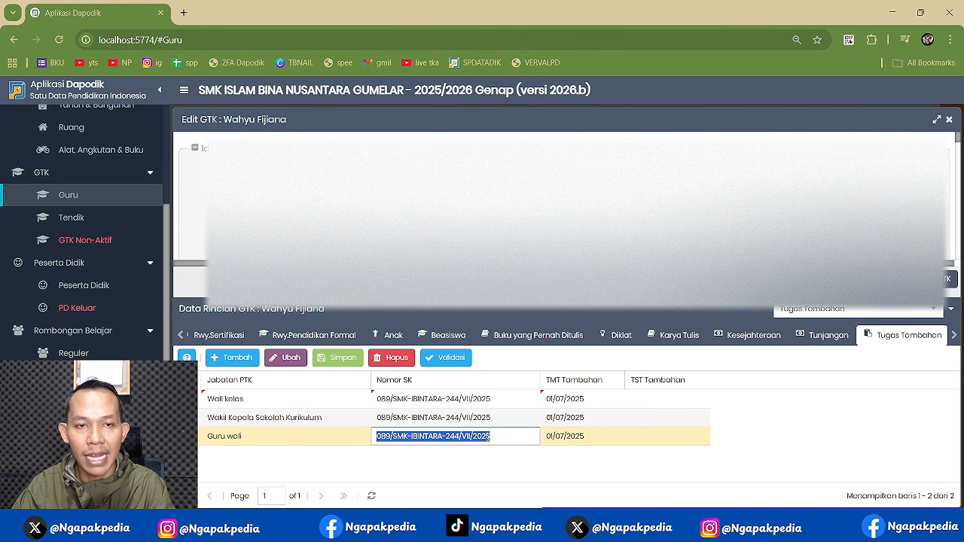
pyautogui.click(488, 437)
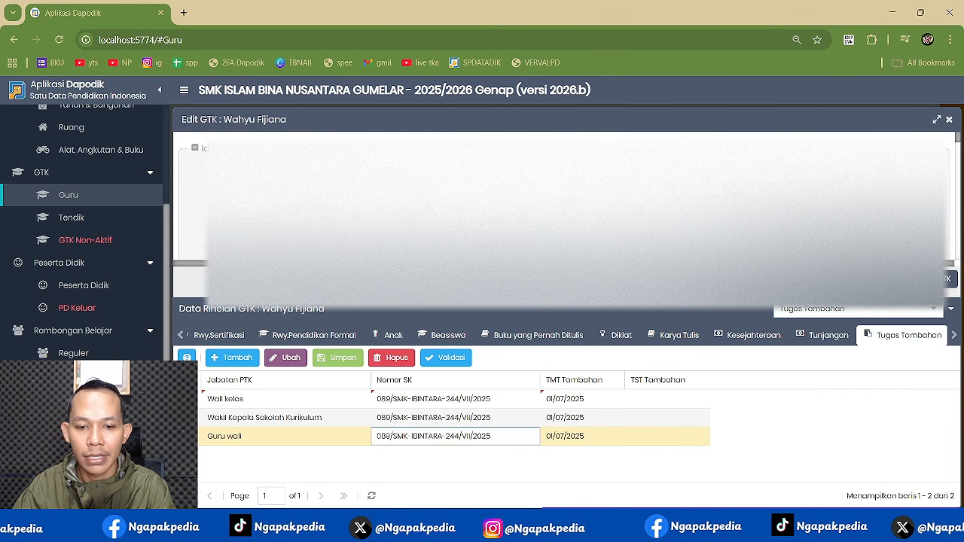
pyautogui.click(460, 530)
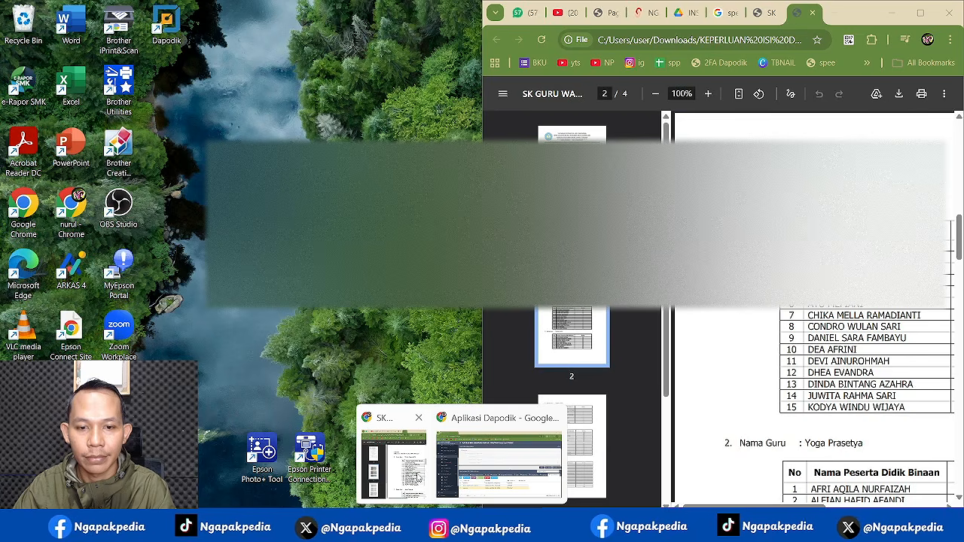
pyautogui.click(393, 463)
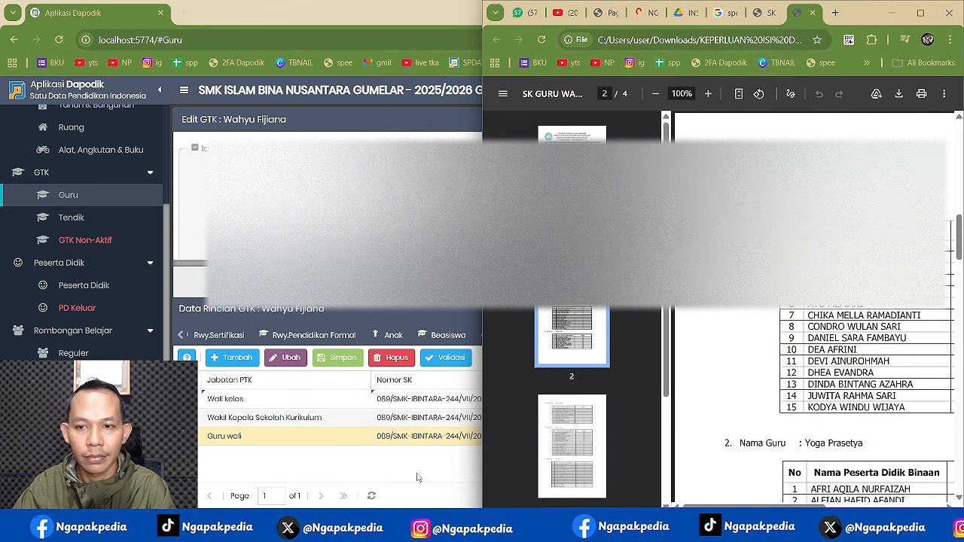
pyautogui.scroll(10, 813, 301)
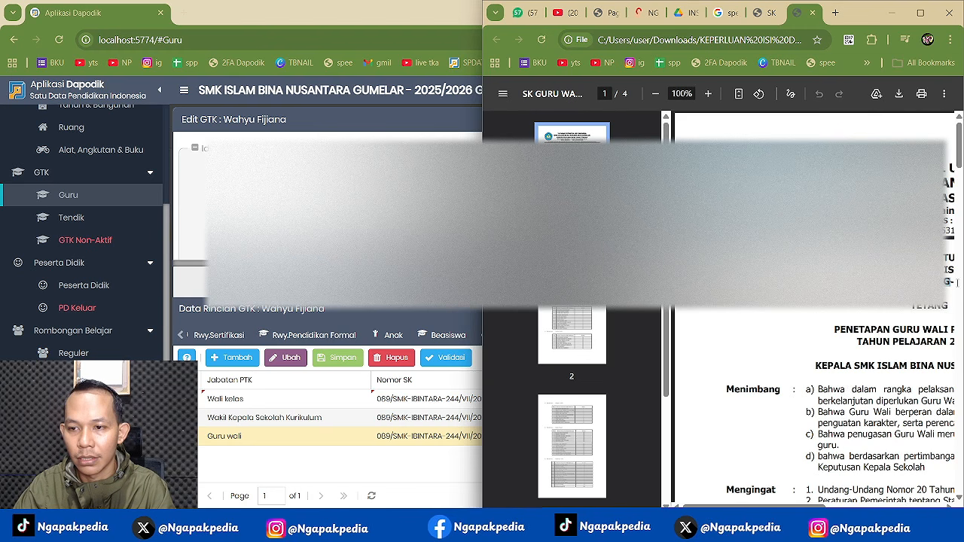
pyautogui.hotkey('ctrl', '-')
pyautogui.hotkey('ctrl', '-')
pyautogui.hotkey('ctrl', '-')
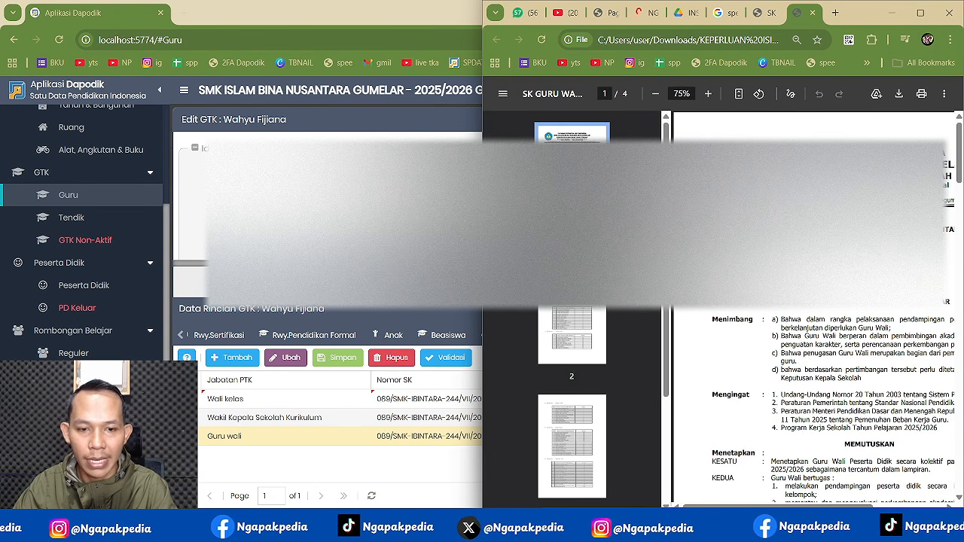
pyautogui.click(290, 443)
pyautogui.doubleClick(382, 435)
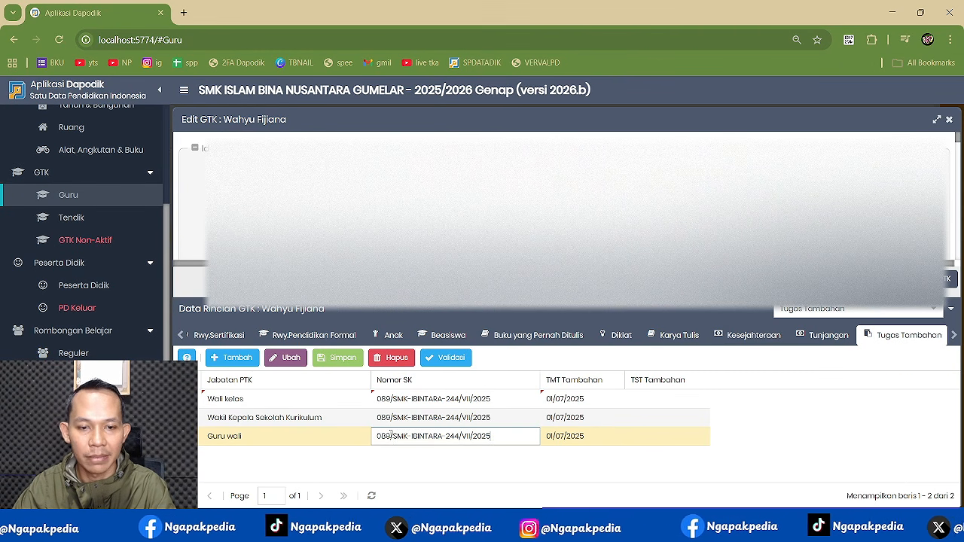
pyautogui.hotkey('ctrl', 'a')
pyautogui.write('053/SMK-IBNG-244/VII/2025')
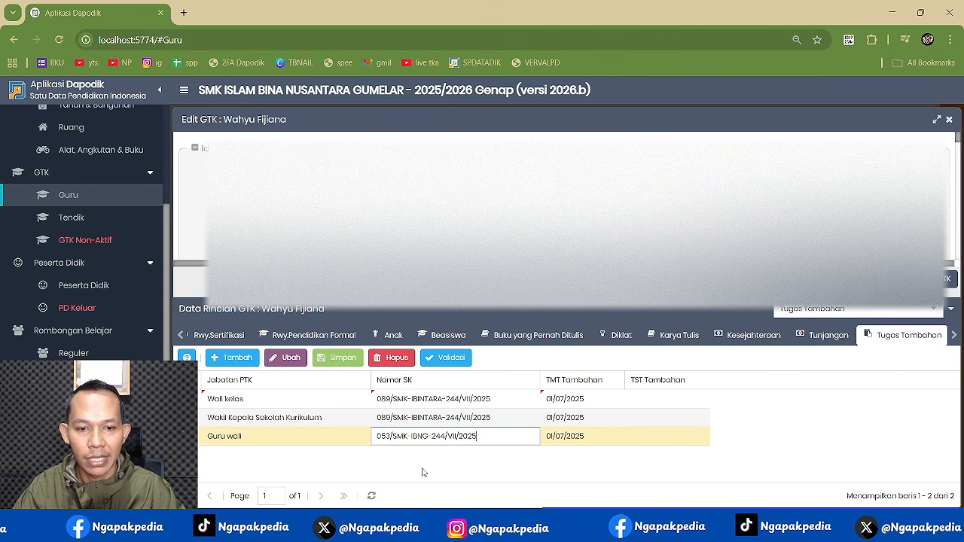
pyautogui.click(423, 471)
# - Save the extra duties, collapse the sidebar sections, and close the Edit GTK window
pyautogui.click(342, 358)
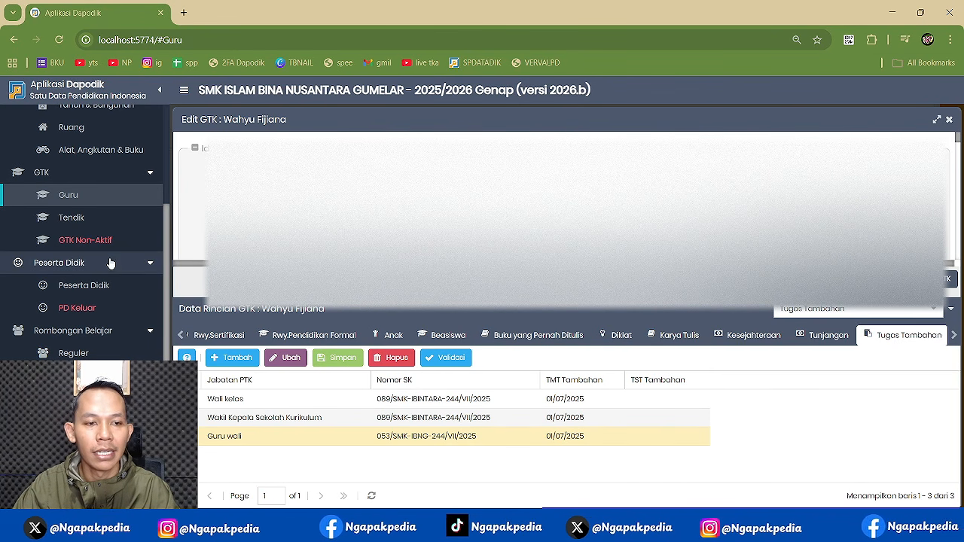
pyautogui.click(113, 172)
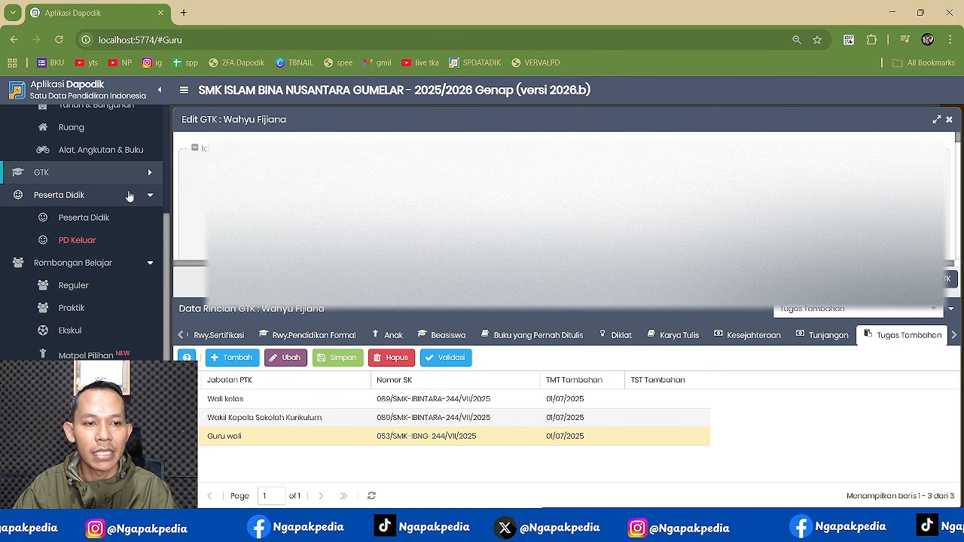
pyautogui.click(128, 194)
pyautogui.click(137, 217)
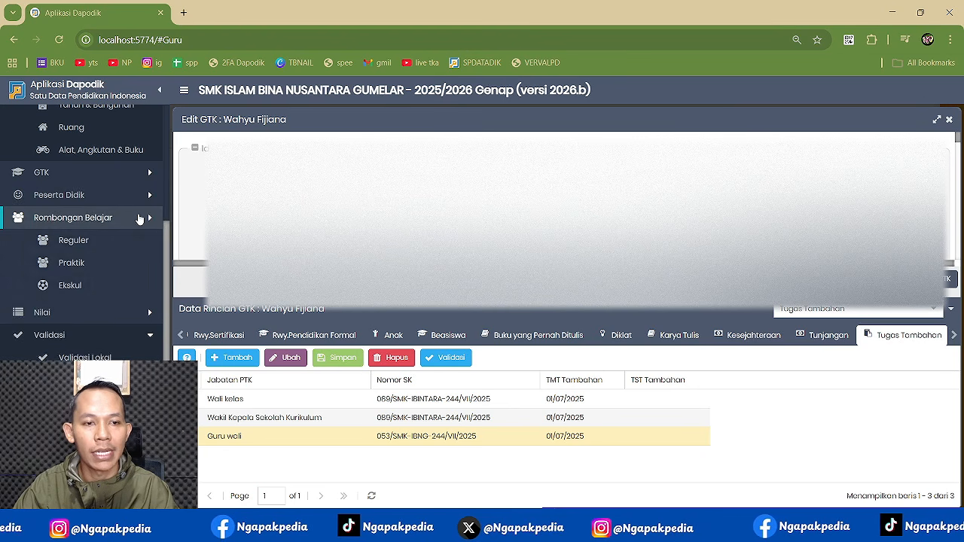
pyautogui.click(140, 327)
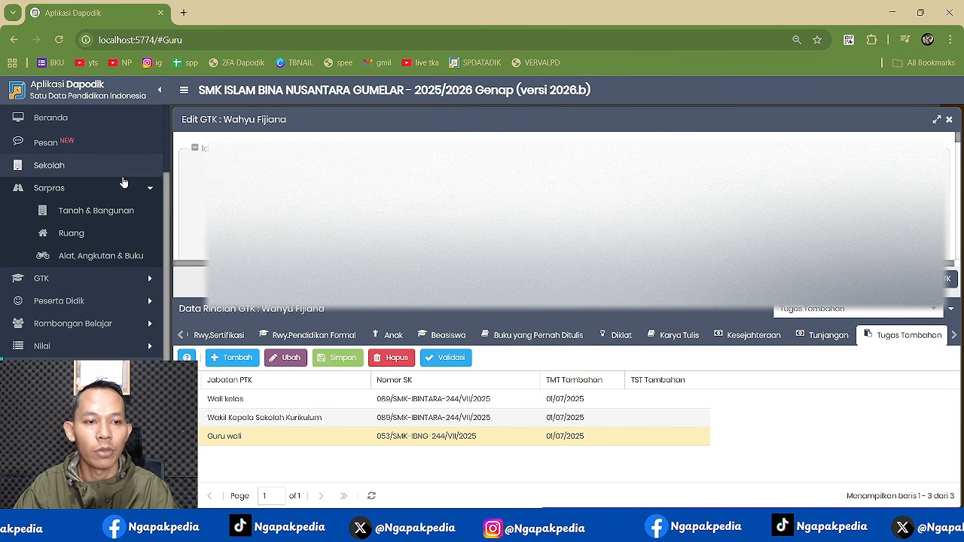
pyautogui.click(134, 190)
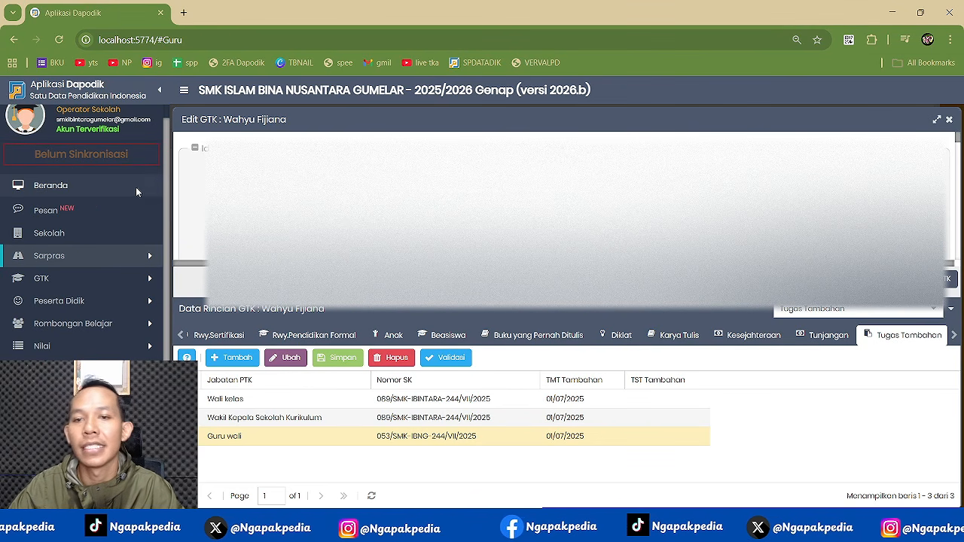
pyautogui.click(948, 119)
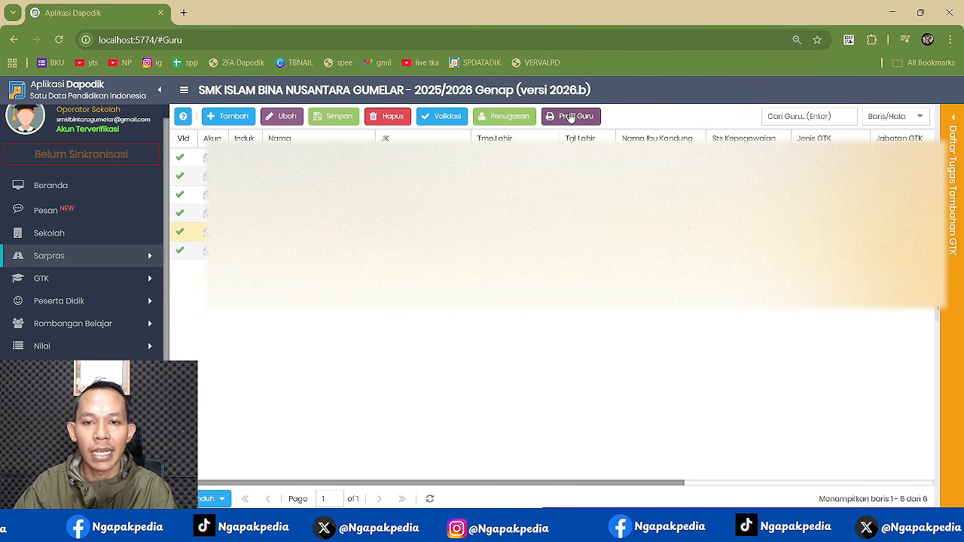
# - Open the Profil Guru report and highlight the 18-hour extra-duty total and 12-hour Kurikulum entry
pyautogui.click(570, 116)
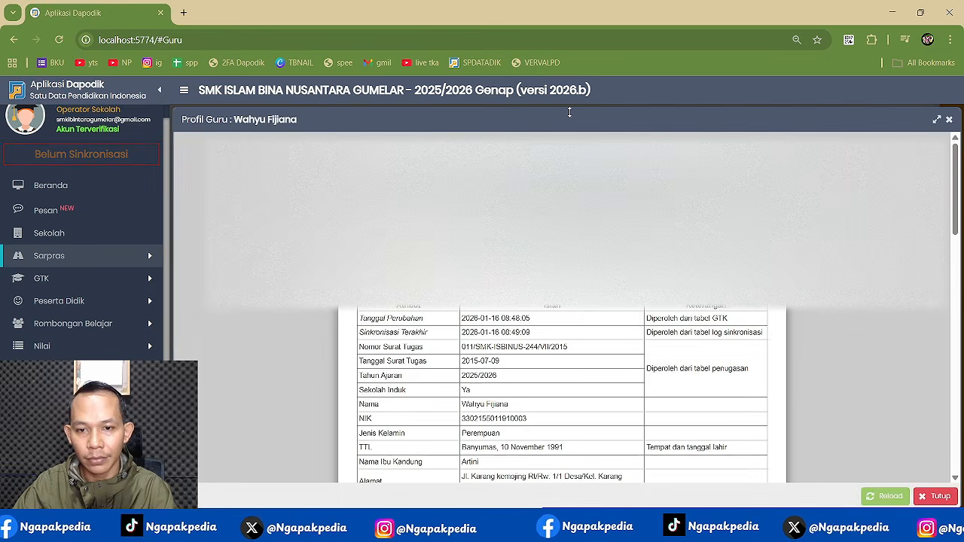
pyautogui.scroll(-5, 561, 391)
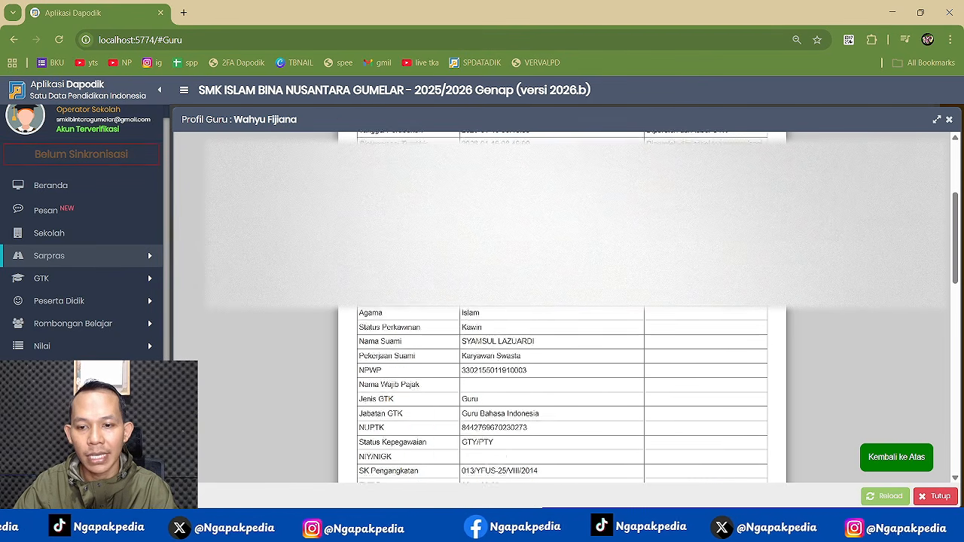
pyautogui.scroll(-1, 562, 392)
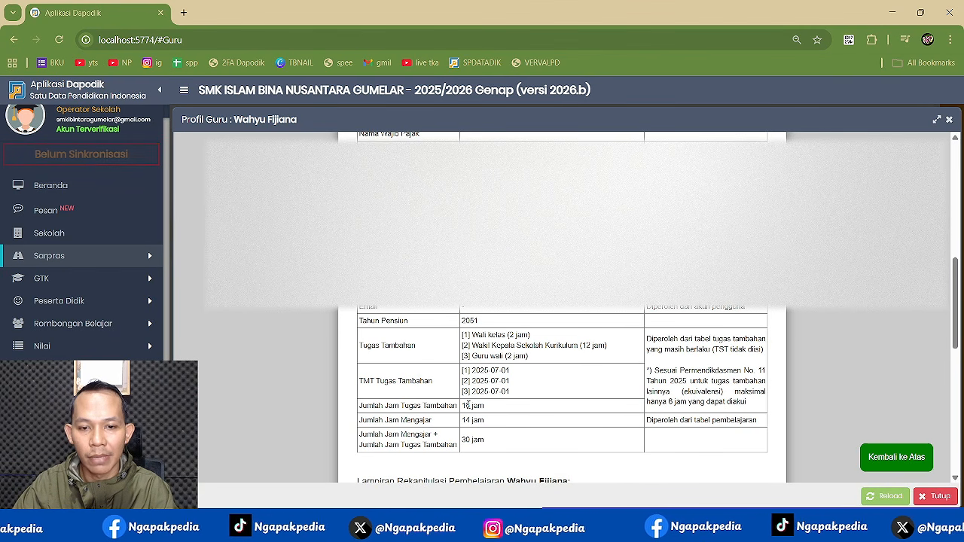
pyautogui.doubleClick(466, 405)
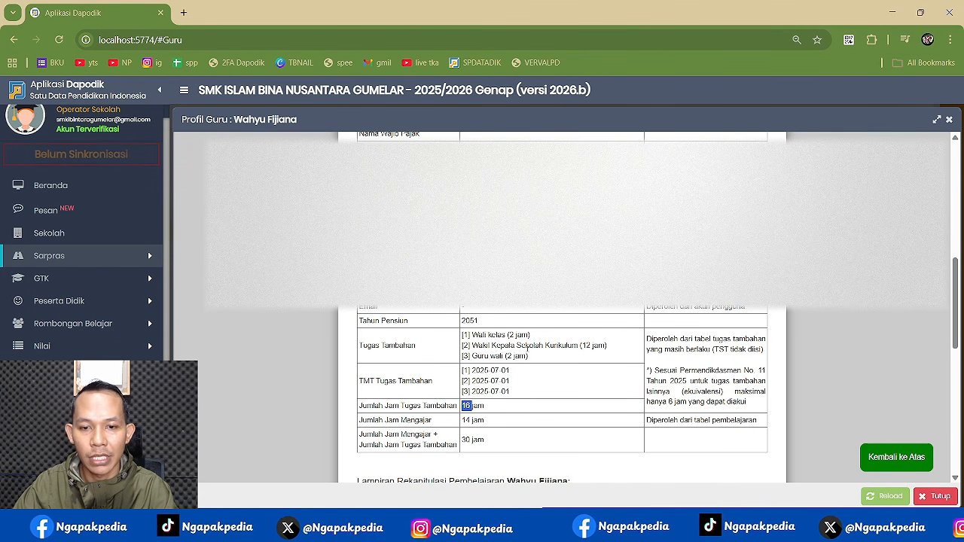
pyautogui.moveTo(525, 346); pyautogui.dragTo(600, 346)
pyautogui.click(529, 344)
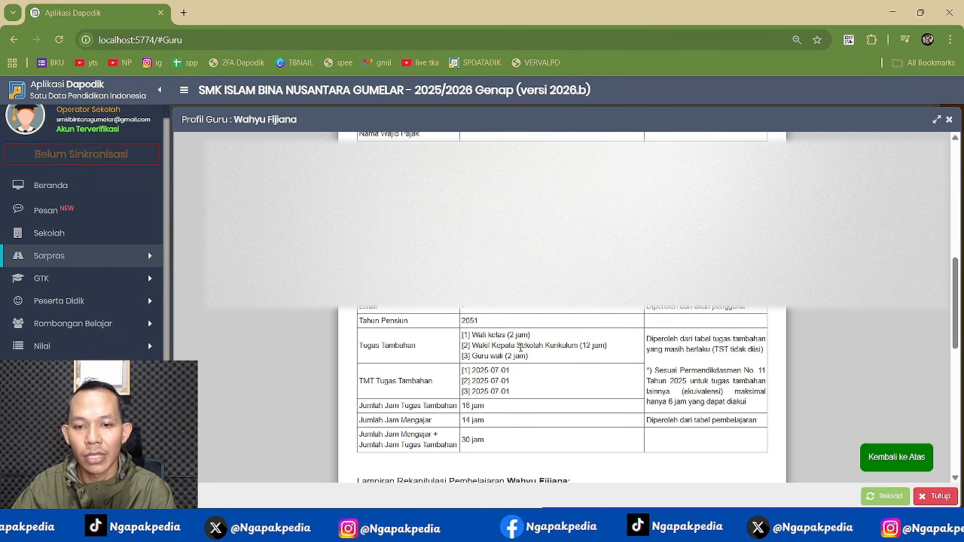
pyautogui.moveTo(520, 347); pyautogui.dragTo(625, 347)
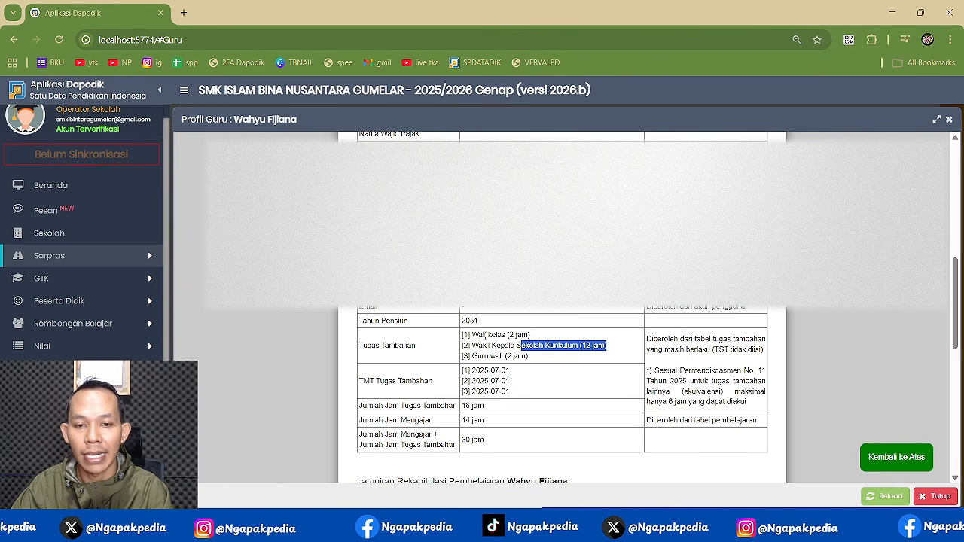
# - Highlight the 2-hour Wali kelas and Guru wali entries and 14 teaching hours, then switch to OBS
pyautogui.moveTo(484, 335); pyautogui.dragTo(531, 334)
pyautogui.moveTo(482, 356); pyautogui.dragTo(534, 358)
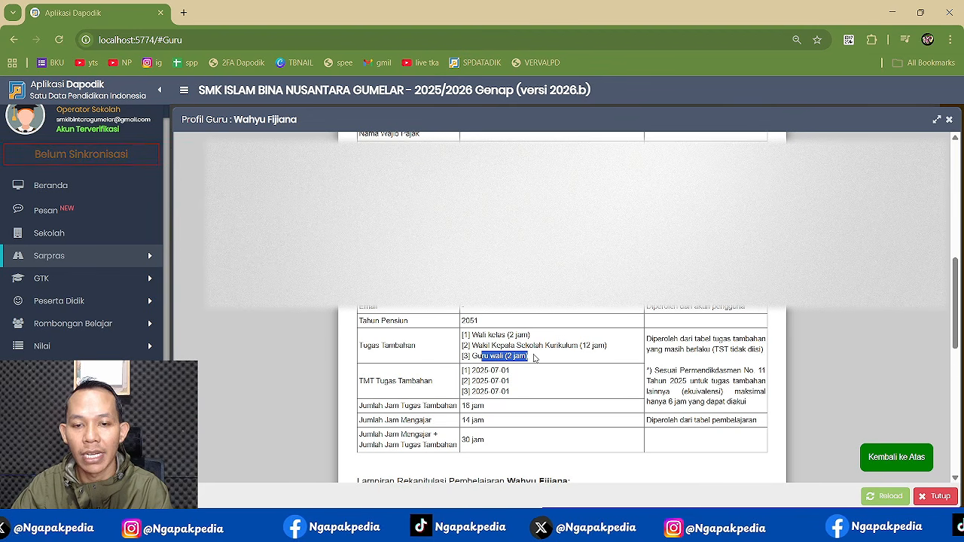
pyautogui.click(537, 360)
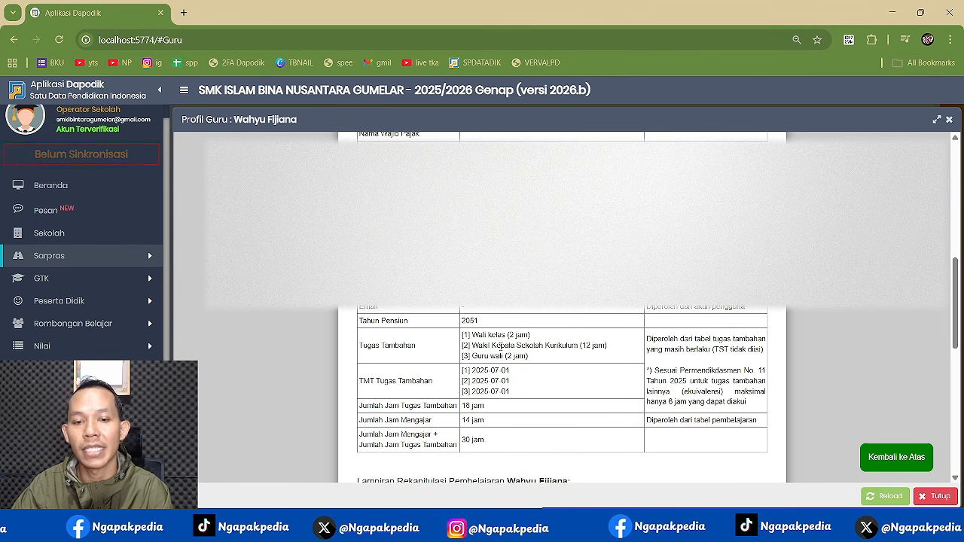
pyautogui.moveTo(501, 345); pyautogui.dragTo(591, 345)
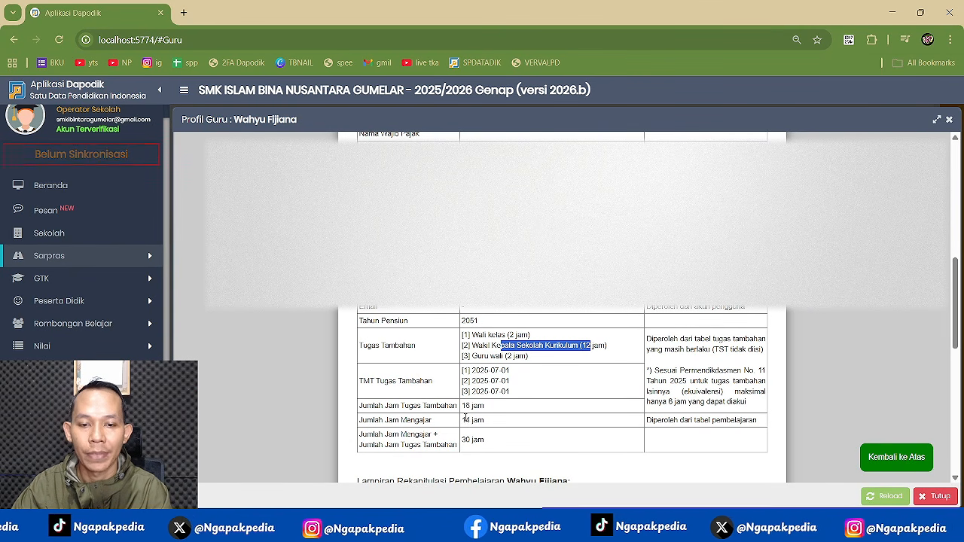
pyautogui.doubleClick(465, 419)
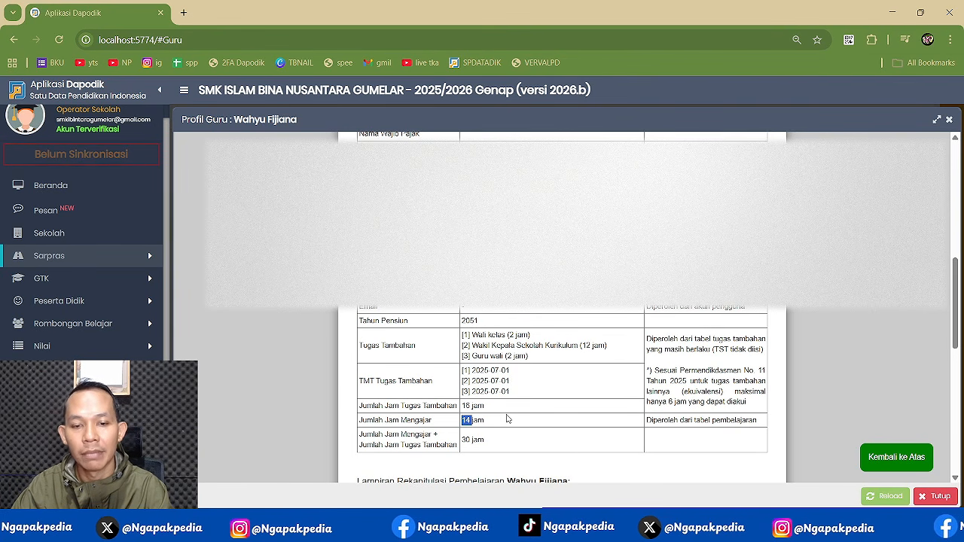
pyautogui.moveTo(566, 345); pyautogui.dragTo(608, 349)
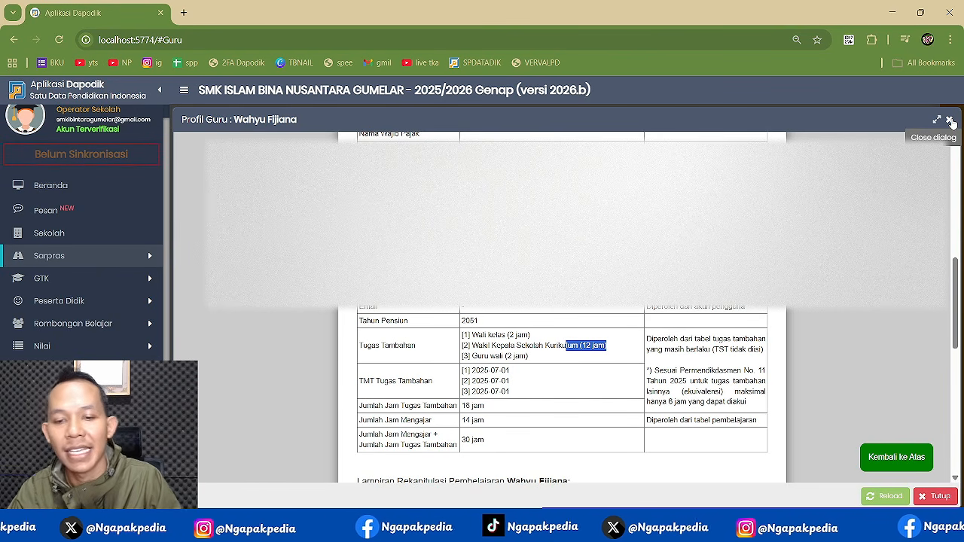
pyautogui.hotkey('alt', 'Tab')
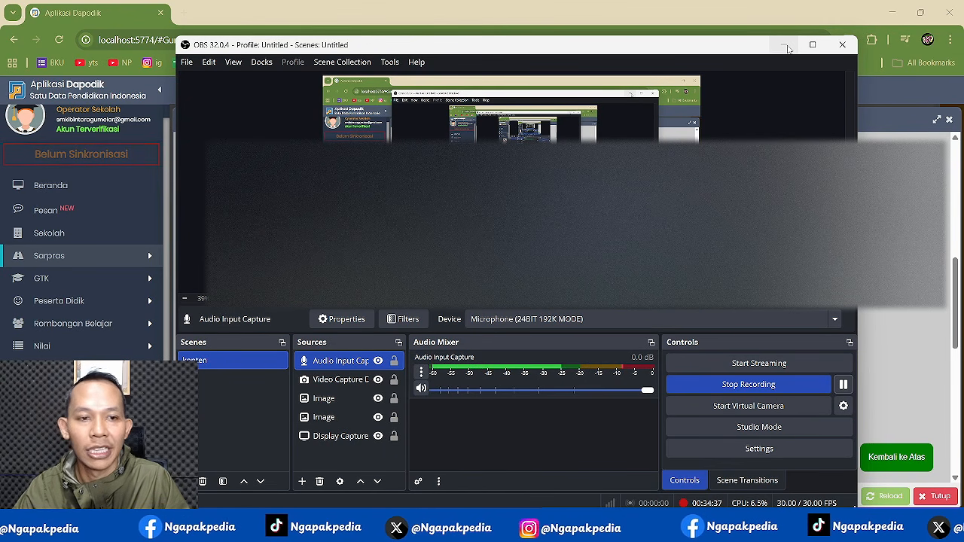
# - Highlight step 6, Update Data Sarpras, in Readme_.txt, minimise Notepad, and return to Dapodik
pyautogui.hotkey('alt', 'Tab')
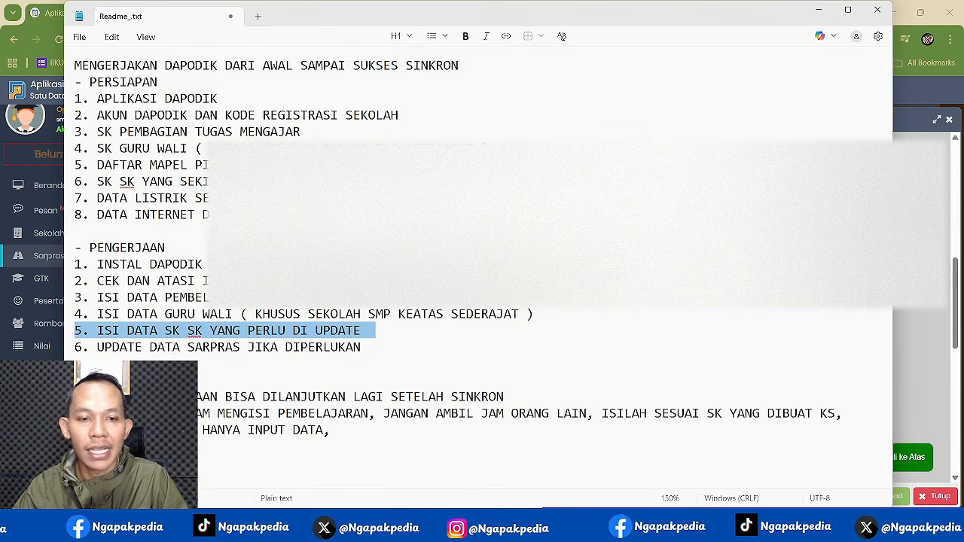
pyautogui.tripleClick(77, 348)
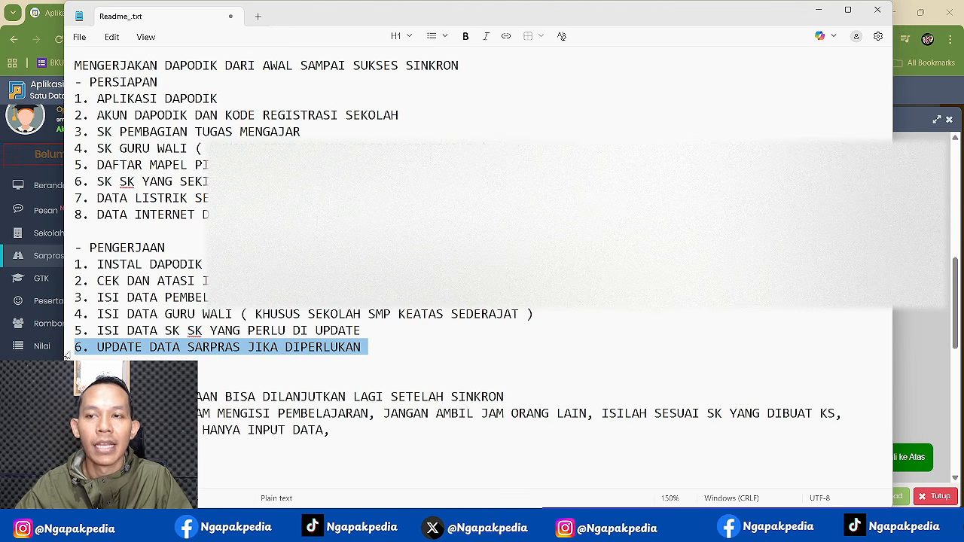
pyautogui.click(819, 10)
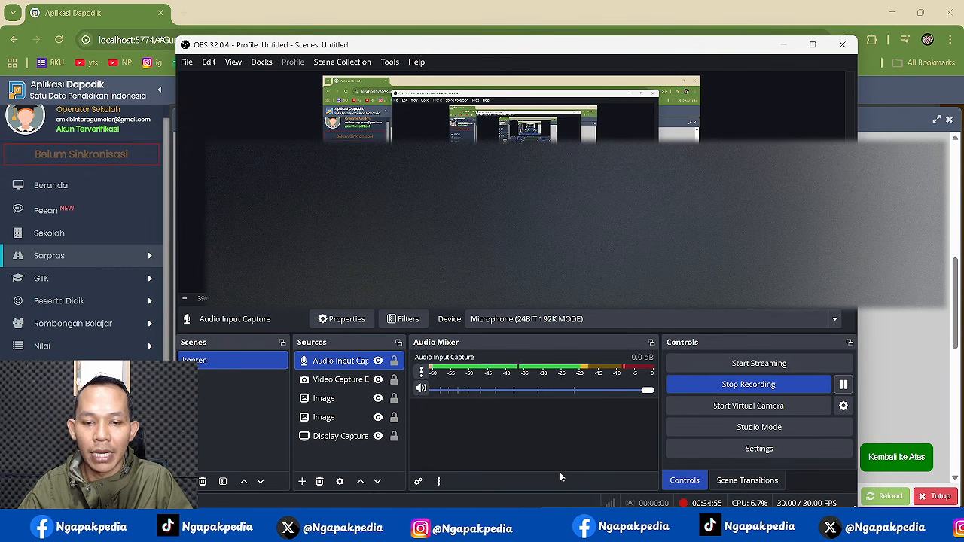
pyautogui.moveTo(461, 530)
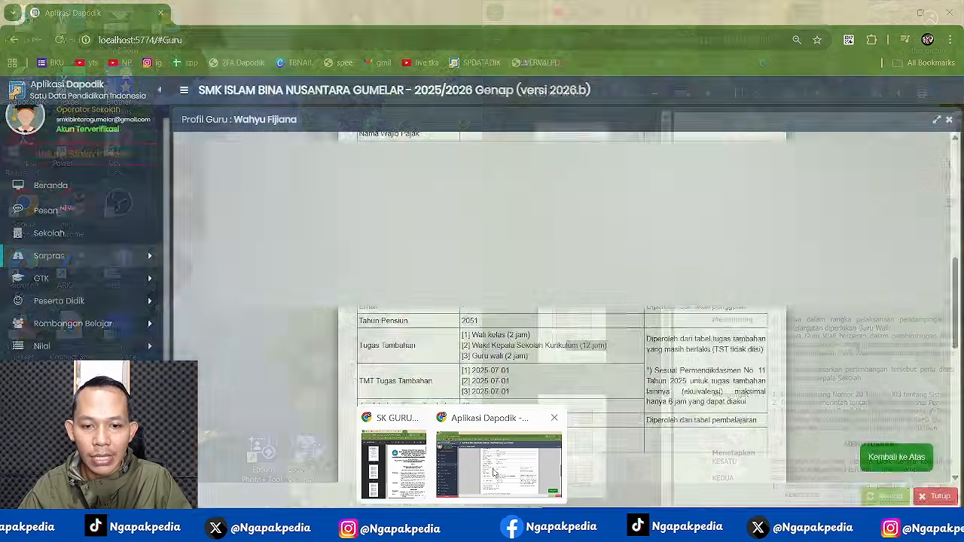
pyautogui.click(498, 463)
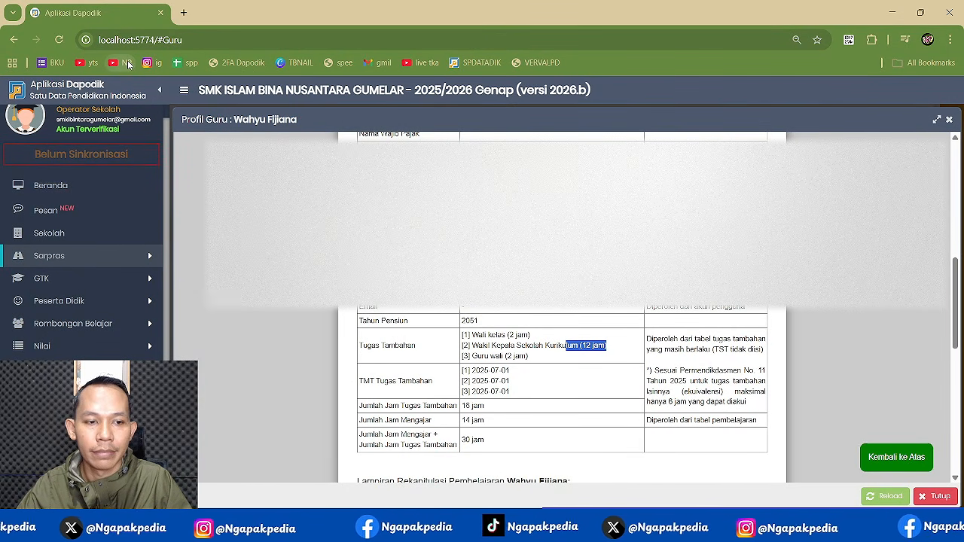
# - Show the channel's YouTube videos, then load localhost:5774 in the speed-test browser window
pyautogui.click(126, 63)
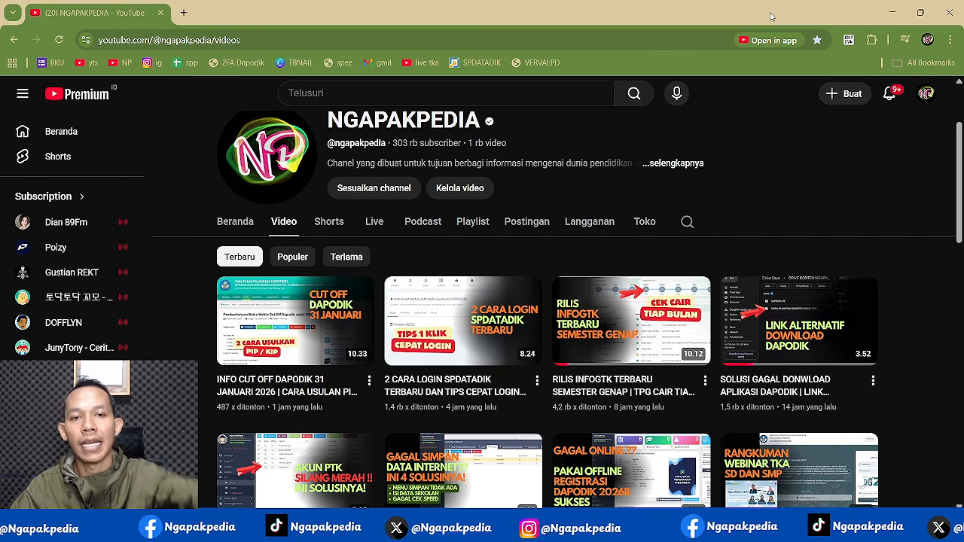
pyautogui.click(893, 13)
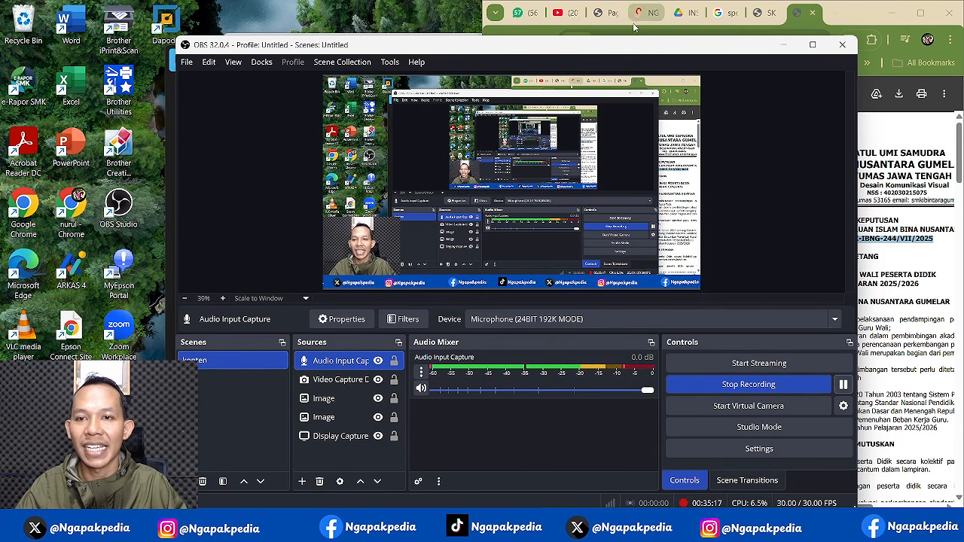
pyautogui.click(718, 15)
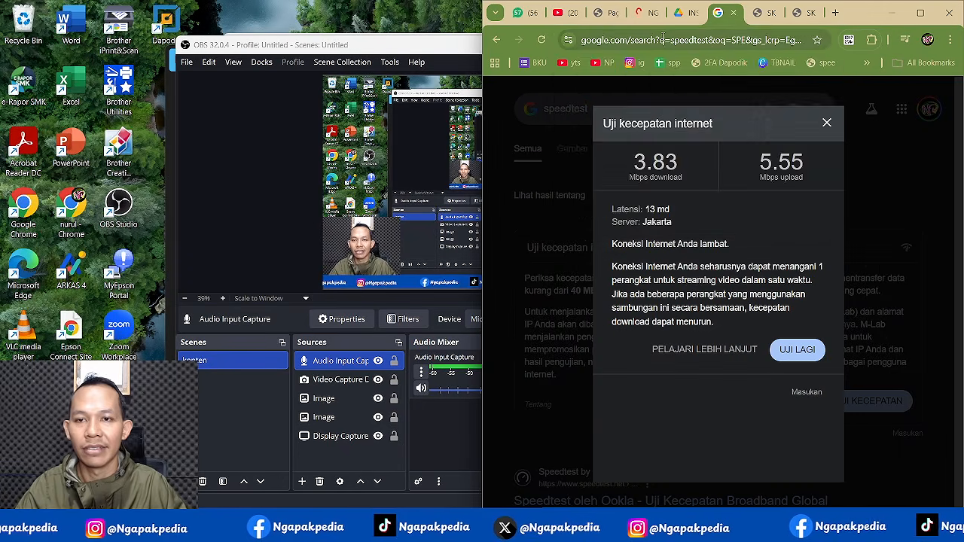
pyautogui.click(661, 37)
pyautogui.write('L')
pyautogui.press('Return')
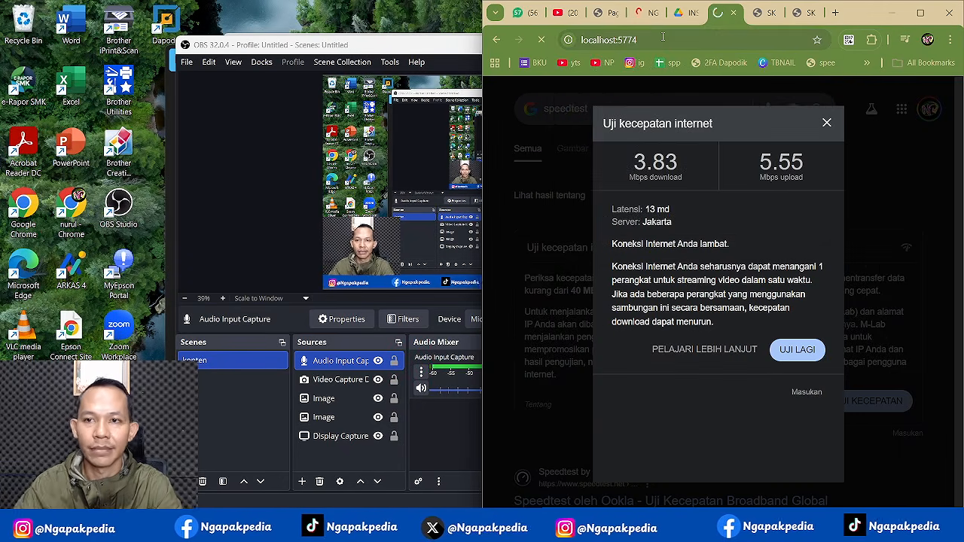
# - Run local validation on Sarpras, Peserta Didik, GTK, Rombongan Belajar, Pembelajaran, Nilai and Referensi
pyautogui.click(918, 15)
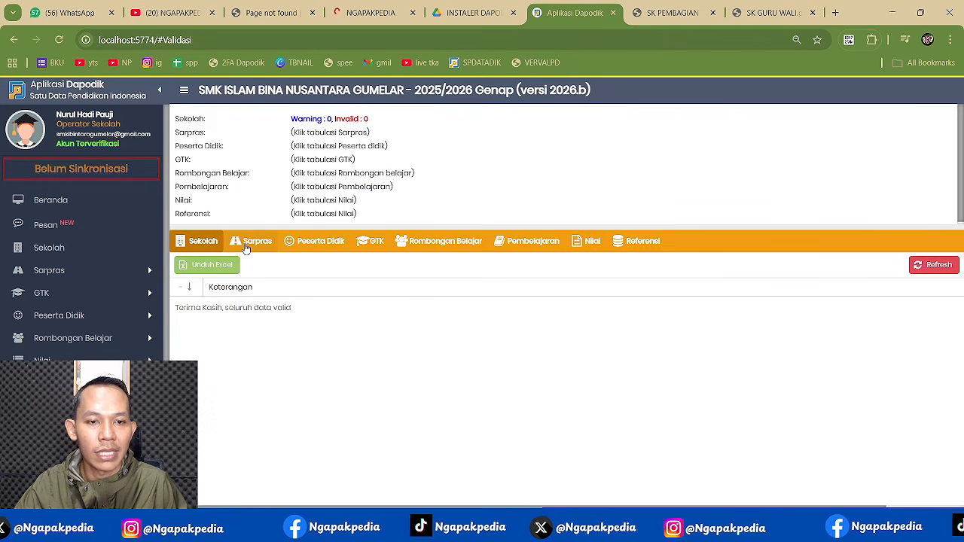
pyautogui.click(321, 241)
pyautogui.click(370, 241)
pyautogui.click(445, 241)
pyautogui.click(531, 241)
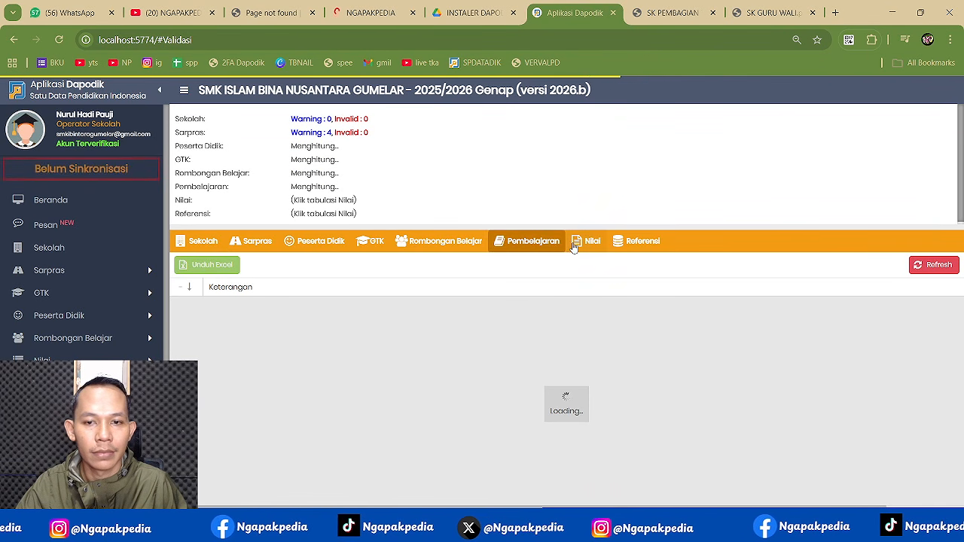
pyautogui.click(588, 241)
pyautogui.click(642, 241)
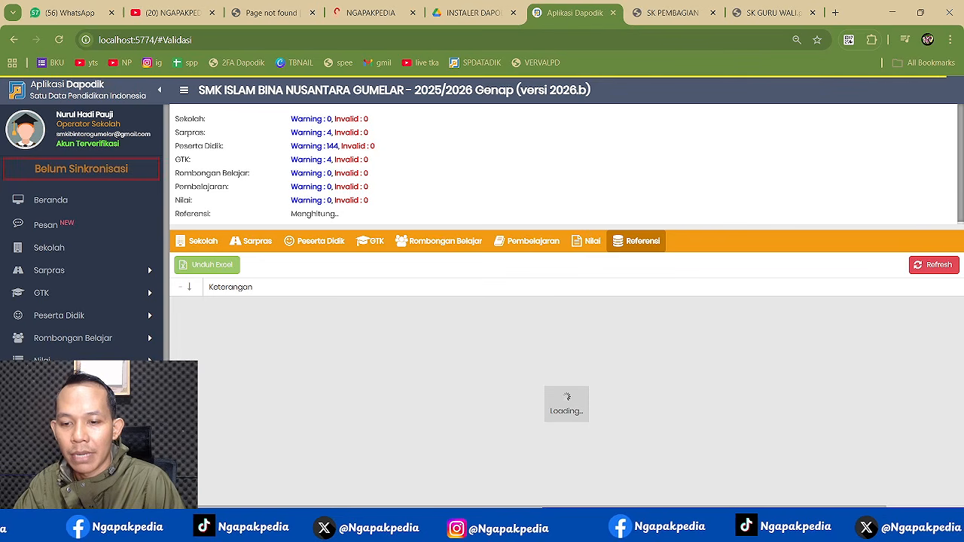
# - Review the Invalid: 0 results and still-computing Referensi status, then switch to the Readme notes
pyautogui.hotkey('alt', 'Tab')
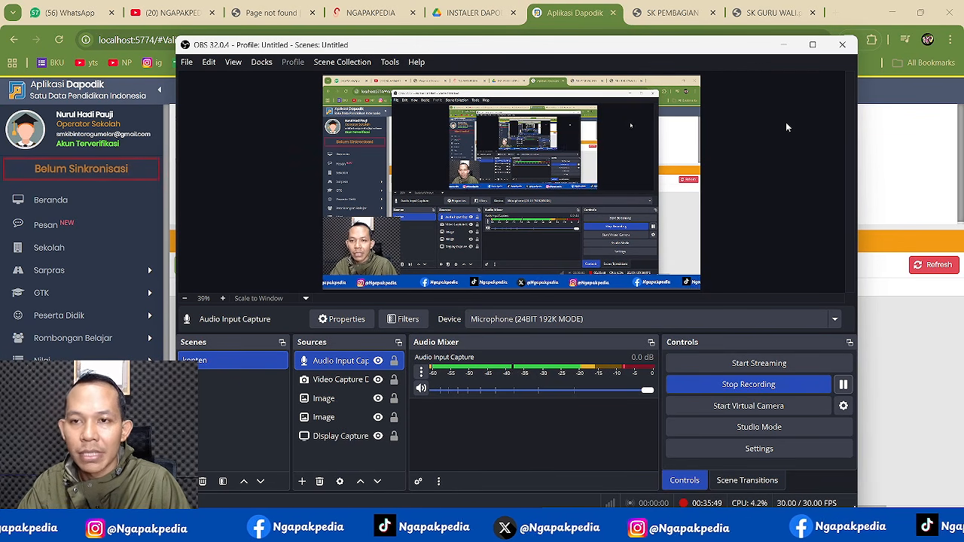
pyautogui.click(781, 48)
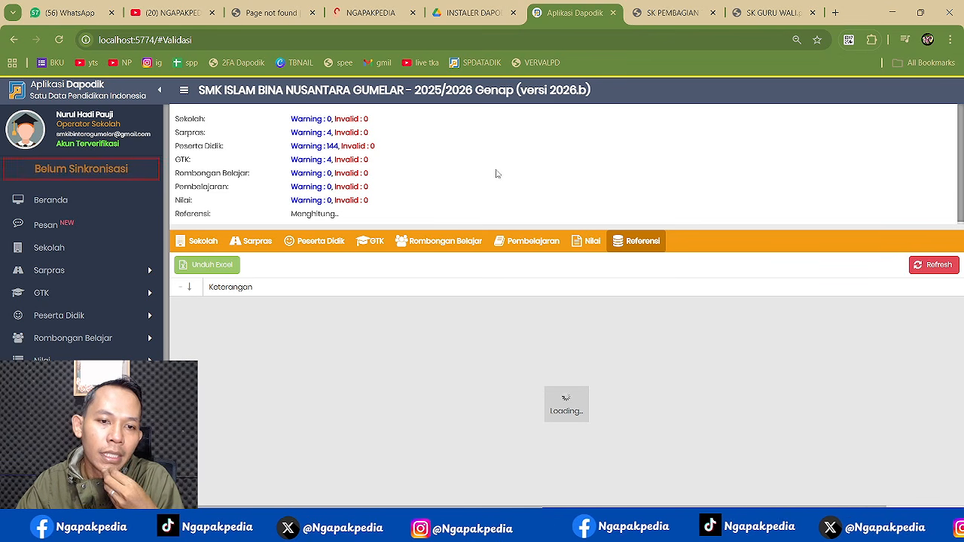
pyautogui.scroll(-1, 81, 301)
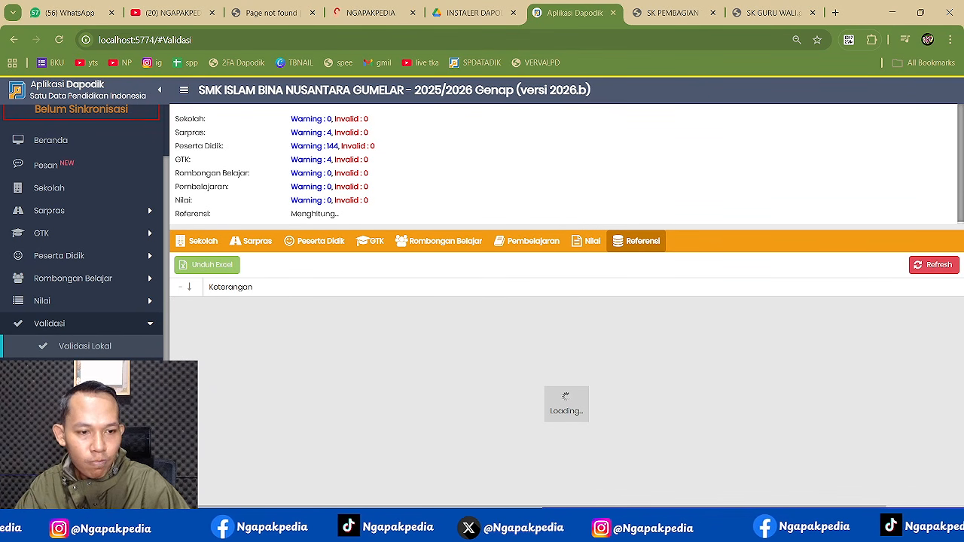
pyautogui.doubleClick(320, 215)
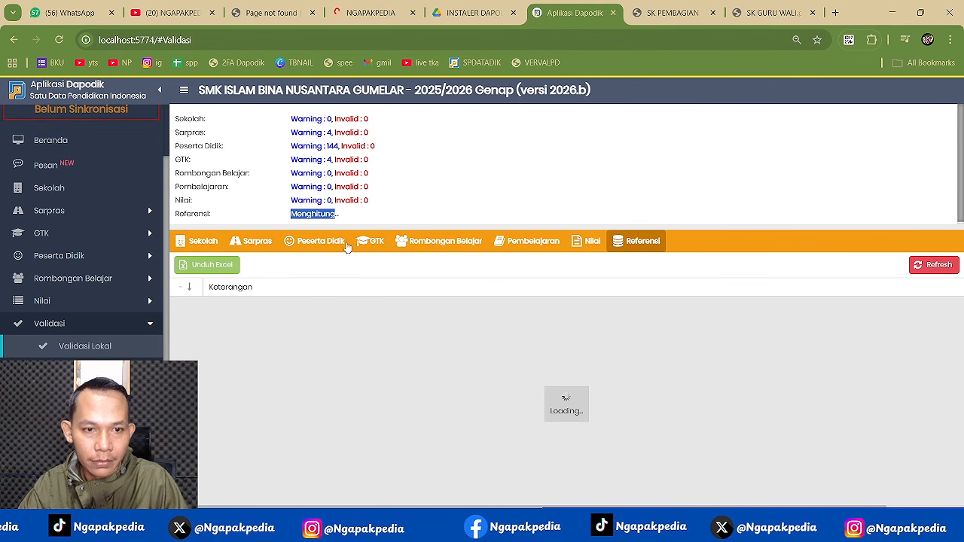
pyautogui.click(305, 214)
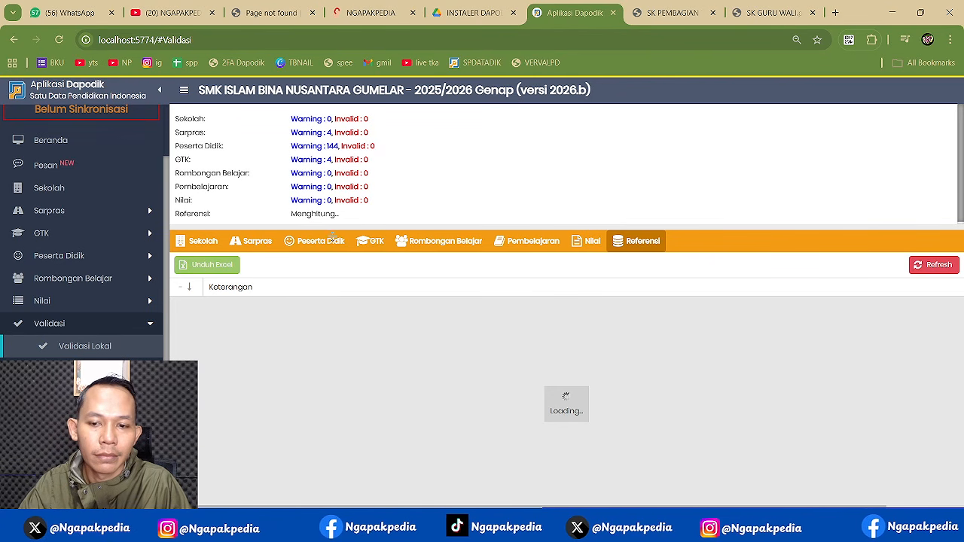
pyautogui.hotkey('alt', 'Tab')
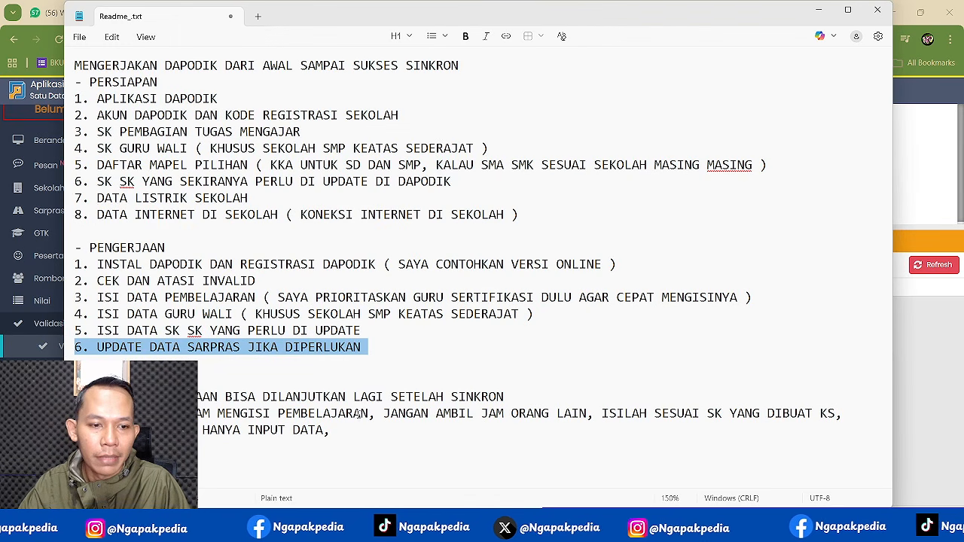
pyautogui.click(358, 435)
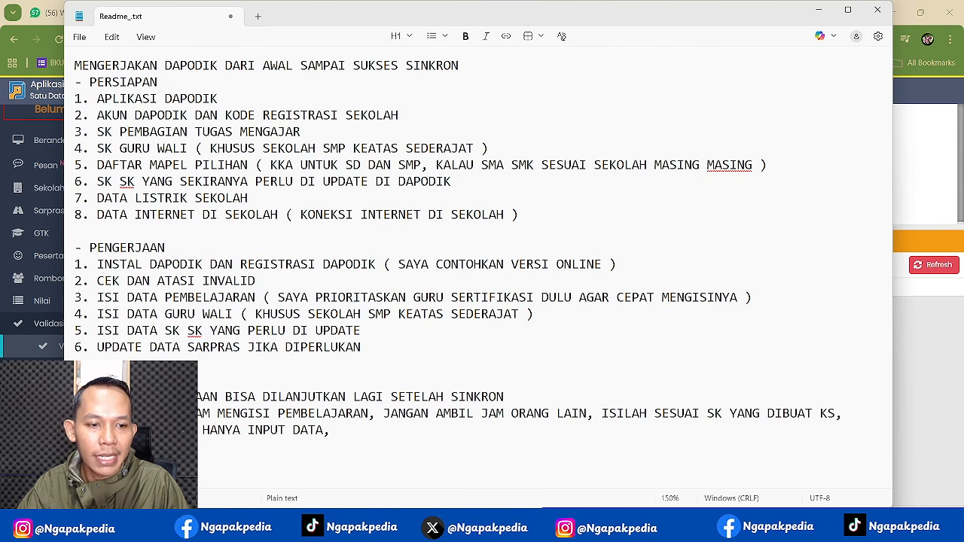
pyautogui.tripleClick(354, 397)
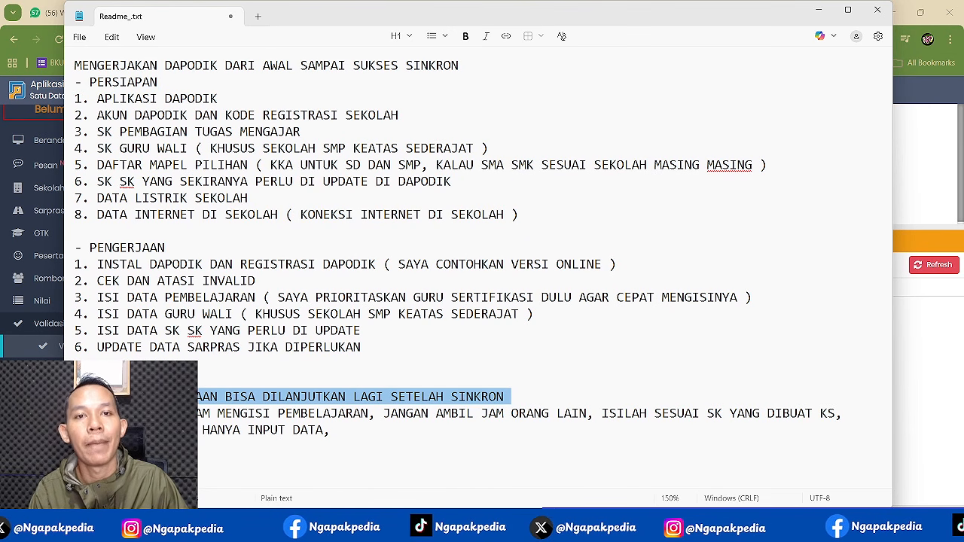
pyautogui.click(69, 413)
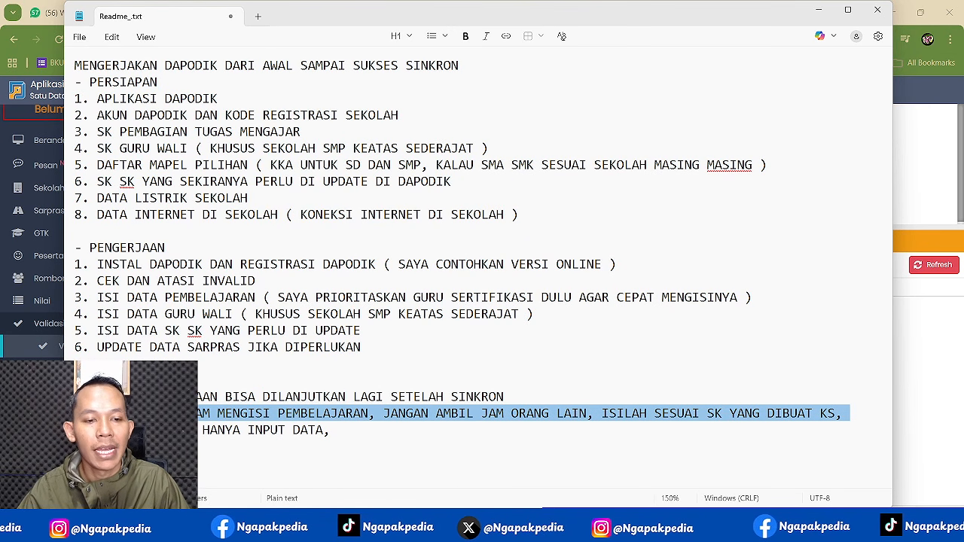
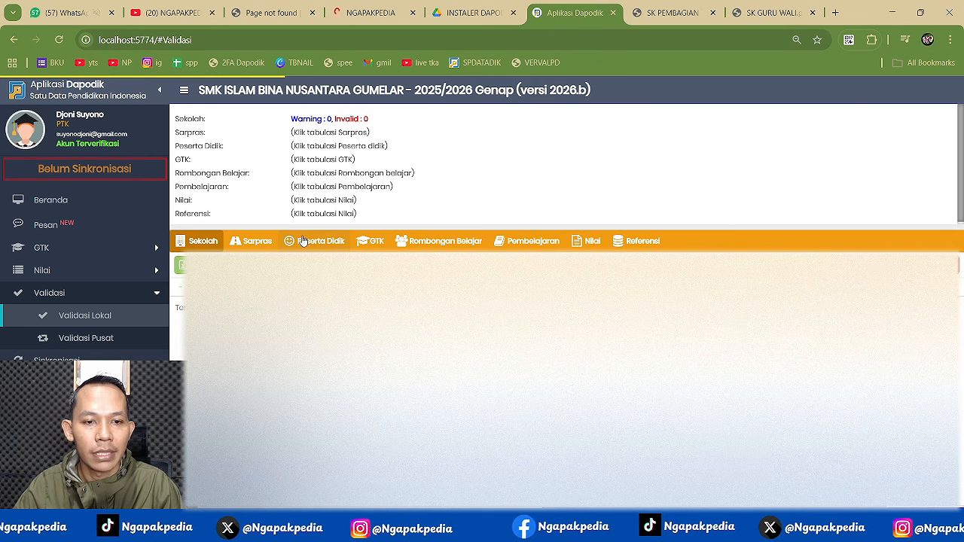
# - Validate Sarpras, Peserta Didik, GTK, Rombongan Belajar, Pembelajaran, Nilai and Referensi until all show 0 invalid
pyautogui.click(255, 240)
pyautogui.click(311, 241)
pyautogui.click(377, 241)
pyautogui.click(444, 241)
pyautogui.click(531, 241)
pyautogui.click(591, 241)
pyautogui.click(636, 243)
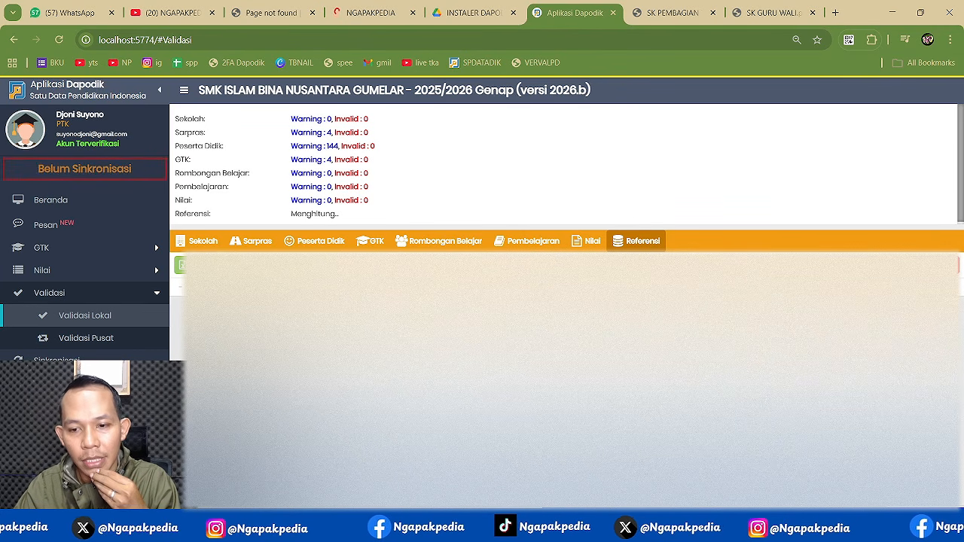
pyautogui.hotkey('alt', 'Tab')
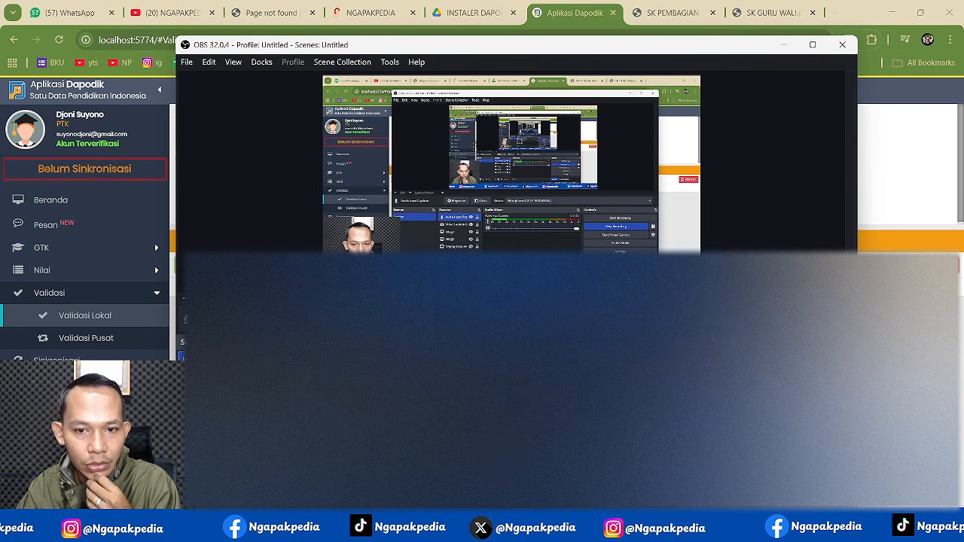
pyautogui.hotkey('alt', 'Tab')
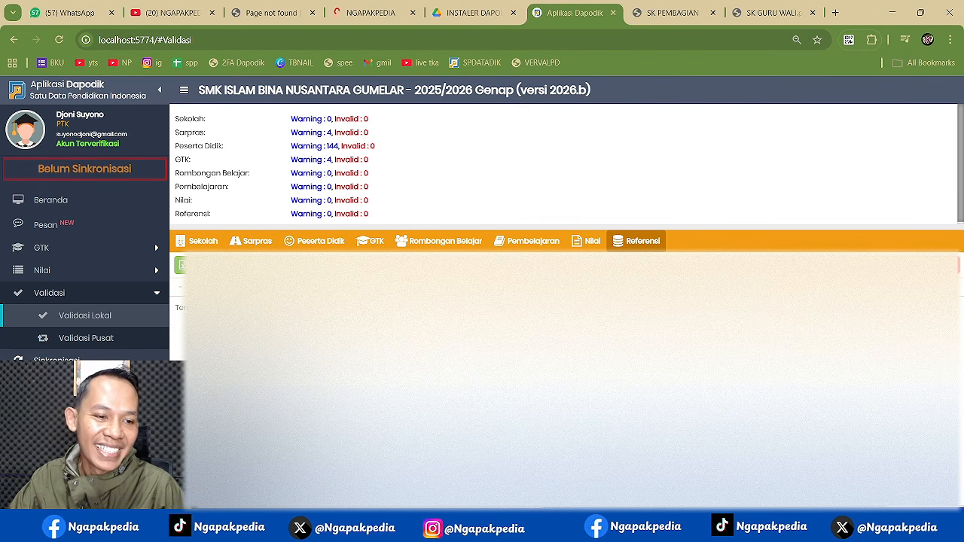
# - Start synchronisation and confirm the teacher, education staff, ASN, GTY and Non ASN counts
pyautogui.click(56, 361)
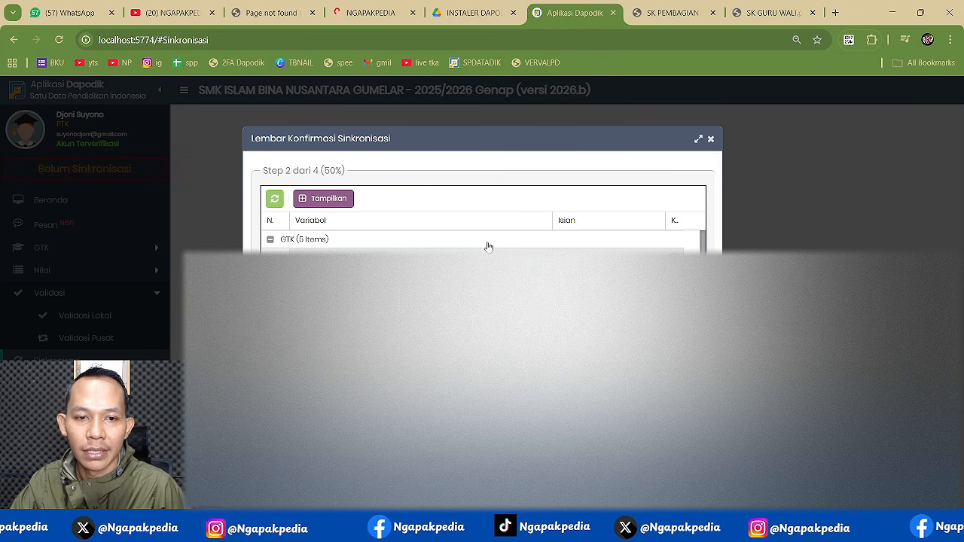
pyautogui.click(674, 257)
pyautogui.click(674, 276)
pyautogui.click(674, 294)
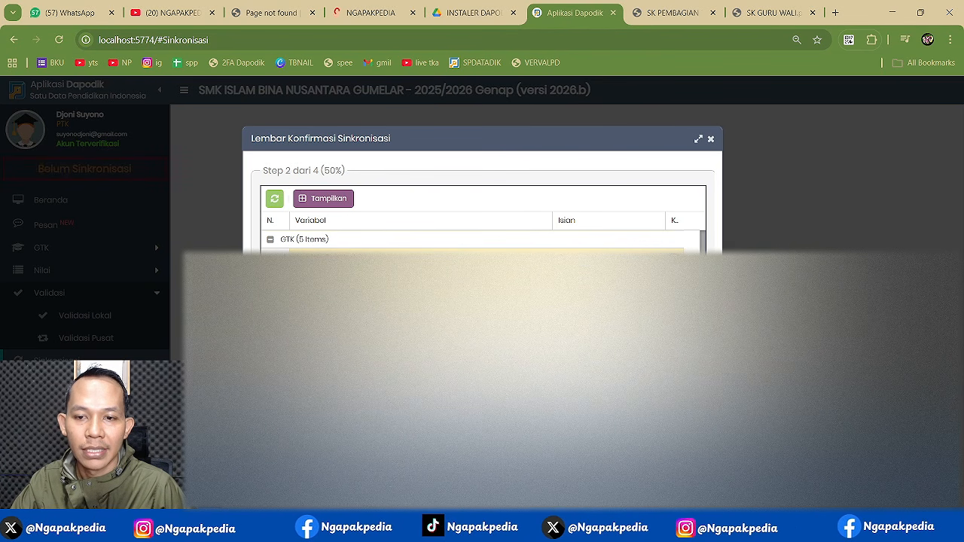
pyautogui.click(674, 313)
pyautogui.click(674, 331)
# - Confirm the Pembelajaran items: curriculum, regular, remote/small and open class study groups
pyautogui.click(672, 351)
pyautogui.scroll(-1, 677, 321)
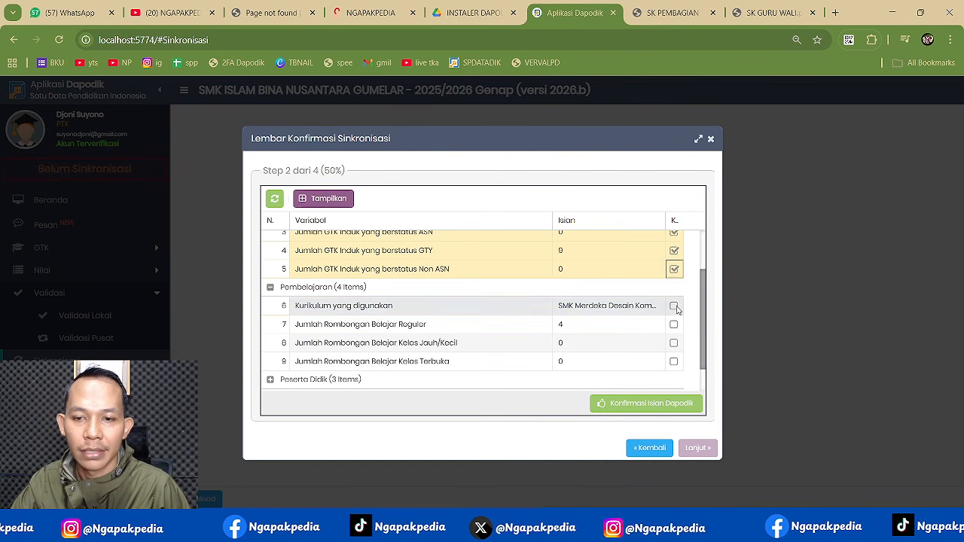
pyautogui.click(674, 306)
pyautogui.click(674, 324)
pyautogui.click(673, 342)
pyautogui.click(674, 362)
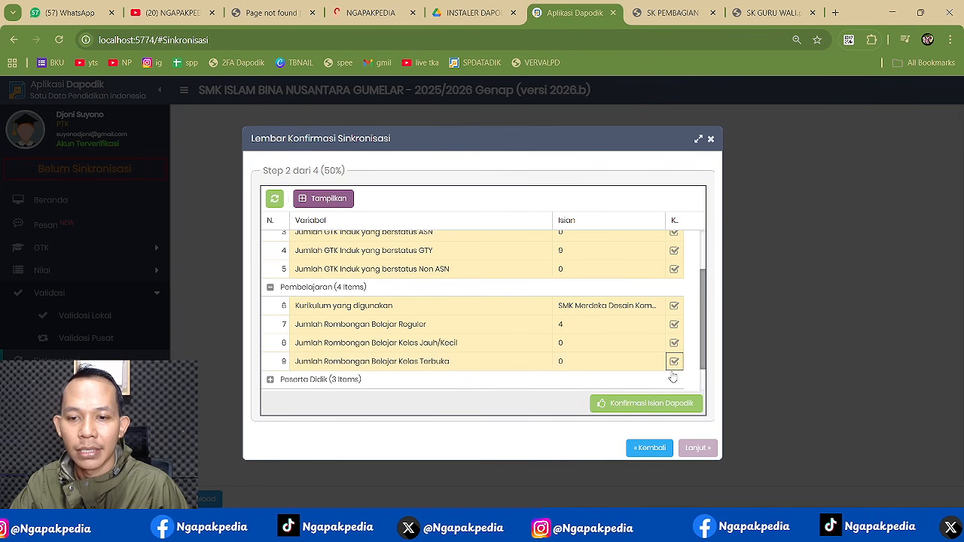
# - Confirm the Peserta Didik items: 108 students, special-needs students and KIP/KPS/PKH students
pyautogui.click(672, 378)
pyautogui.scroll(-1, 678, 324)
pyautogui.click(673, 308)
pyautogui.click(673, 326)
pyautogui.click(673, 344)
# - Confirm the facilities counts: classrooms, labs, library, computers, electricity, power, internet and good-condition rooms
pyautogui.click(653, 362)
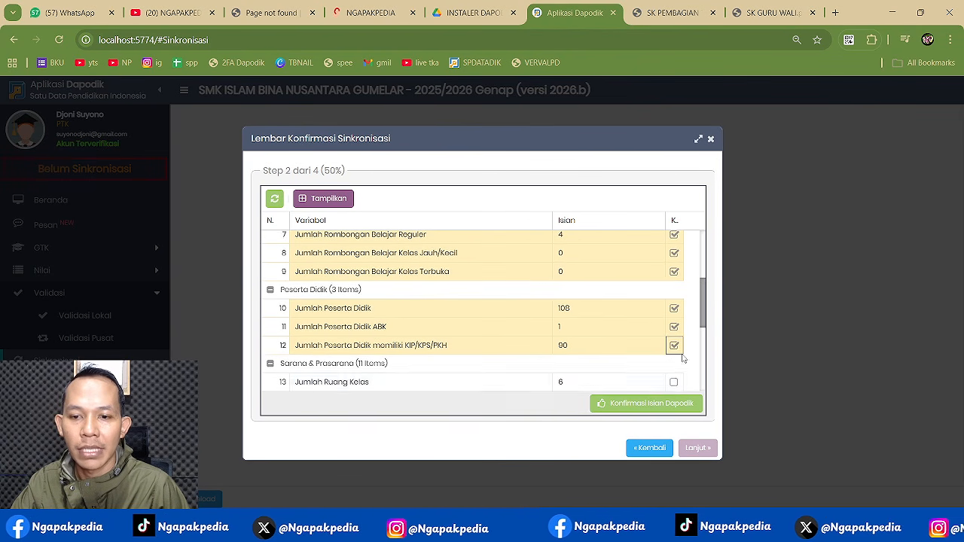
pyautogui.scroll(-3, 663, 331)
pyautogui.click(673, 256)
pyautogui.click(673, 275)
pyautogui.click(673, 294)
pyautogui.click(673, 312)
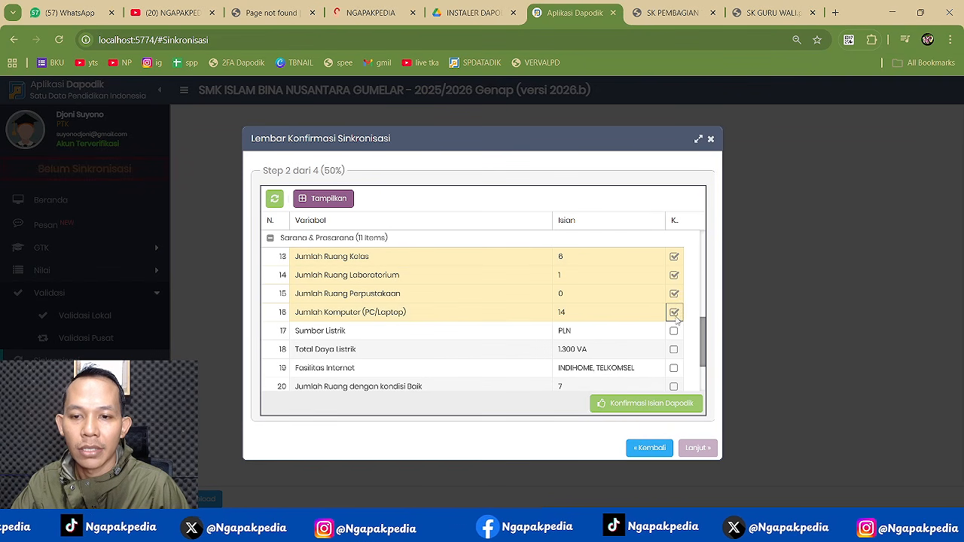
pyautogui.click(673, 330)
pyautogui.click(673, 349)
pyautogui.click(673, 368)
pyautogui.click(673, 386)
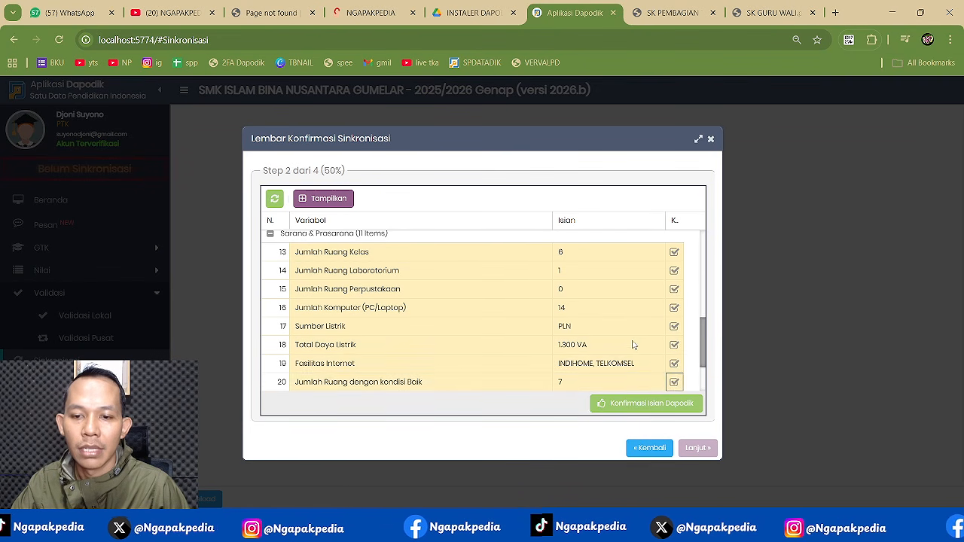
# - Confirm infrastructure items 21–23 and the BOSP status
pyautogui.scroll(-3, 639, 340)
pyautogui.click(673, 326)
pyautogui.click(673, 345)
pyautogui.click(673, 363)
pyautogui.scroll(-1, 652, 354)
pyautogui.click(673, 381)
# - Submit the confirmed Dapodik entries, accept the integrity statement and agree to send the data
pyautogui.click(652, 403)
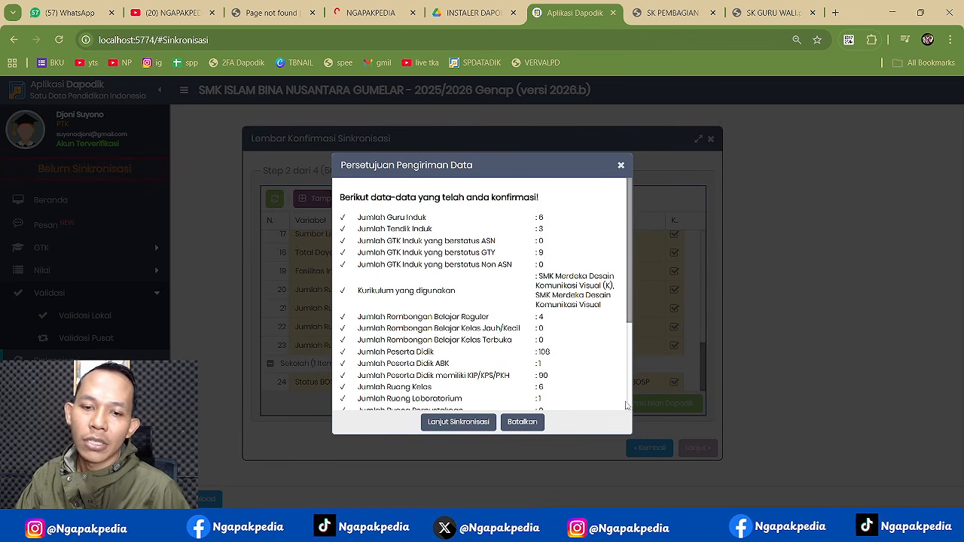
pyautogui.click(478, 423)
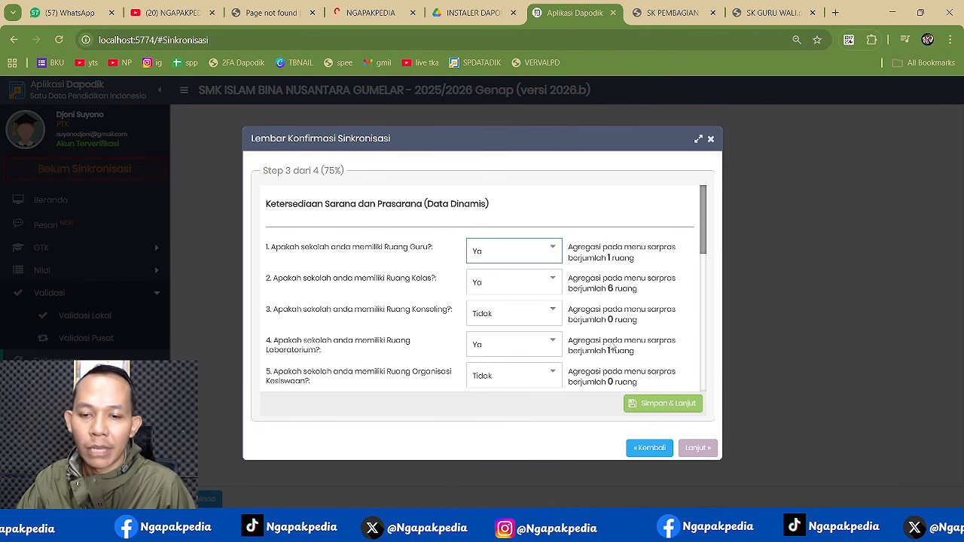
pyautogui.click(665, 403)
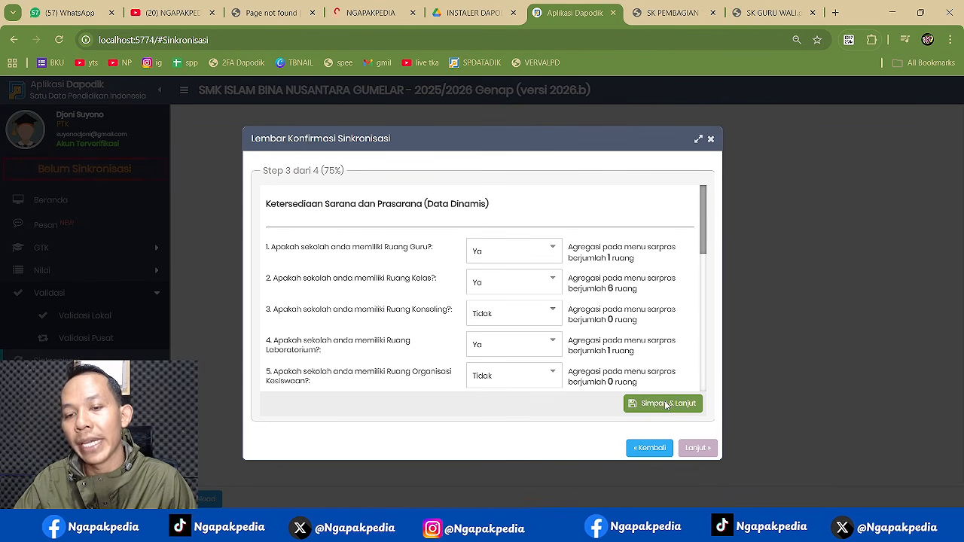
pyautogui.click(472, 323)
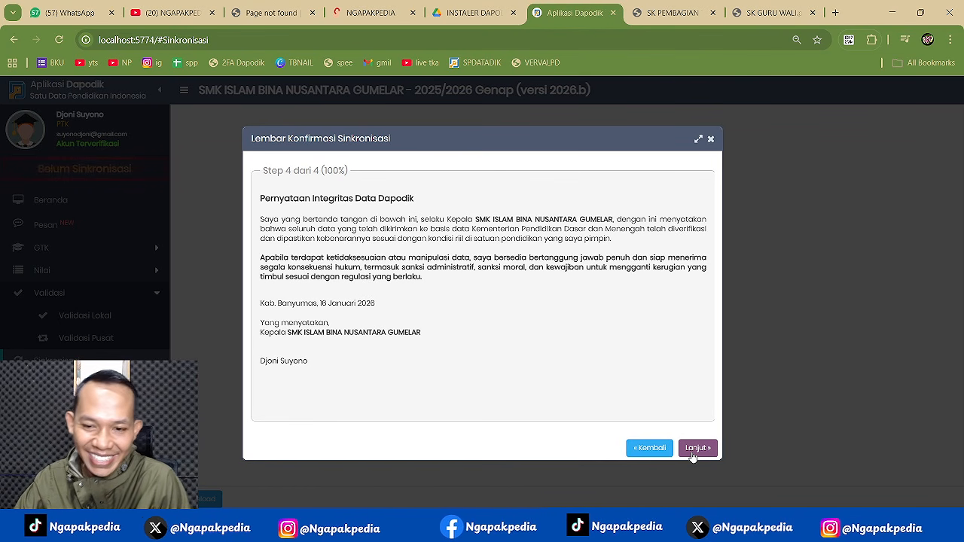
pyautogui.click(695, 449)
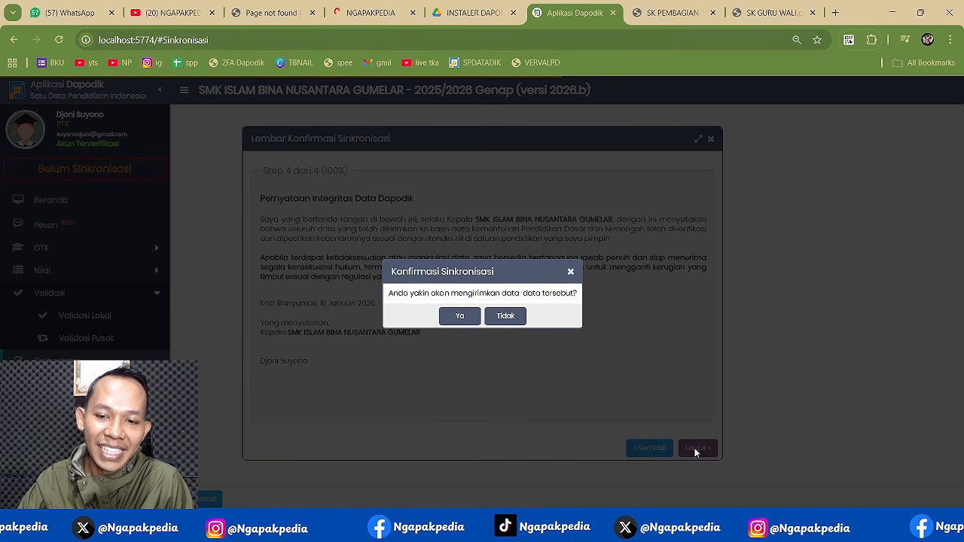
pyautogui.click(459, 317)
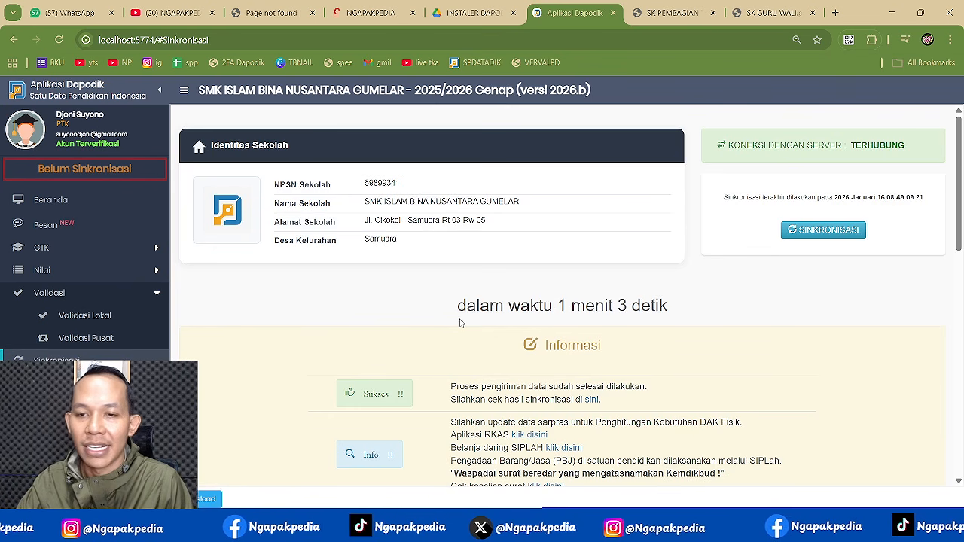
# - Send the school data to the central server, then check the date and notifications
pyautogui.click(813, 231)
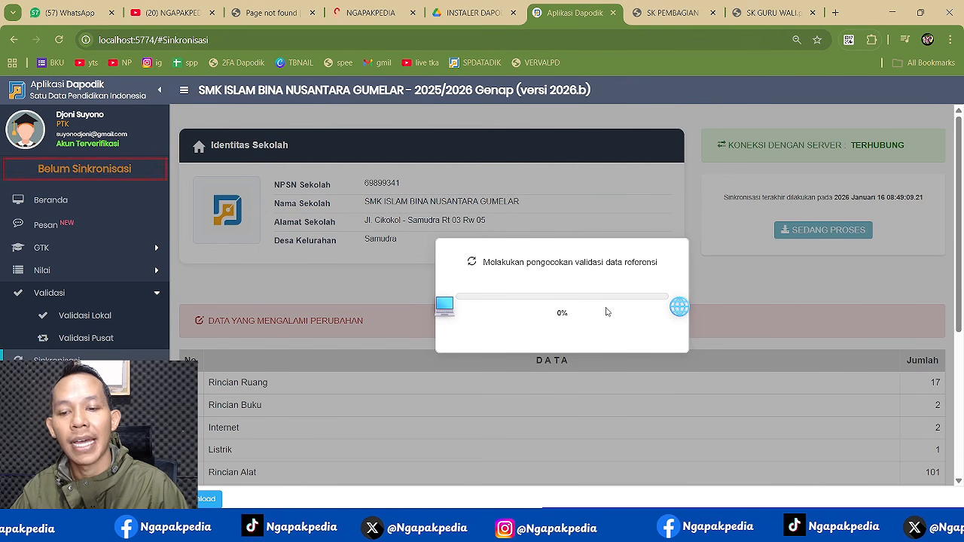
pyautogui.moveTo(710, 528)
pyautogui.click(709, 489)
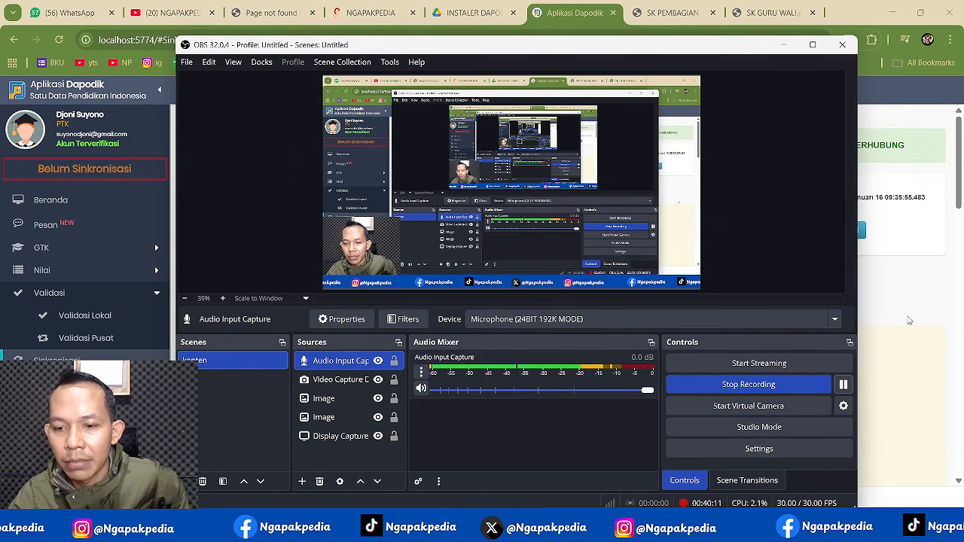
pyautogui.click(909, 320)
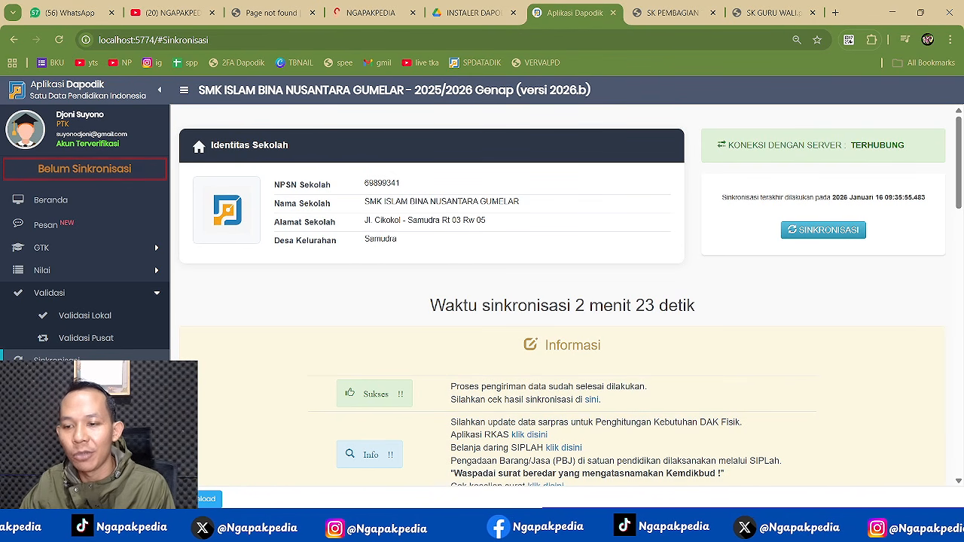
pyautogui.click(928, 526)
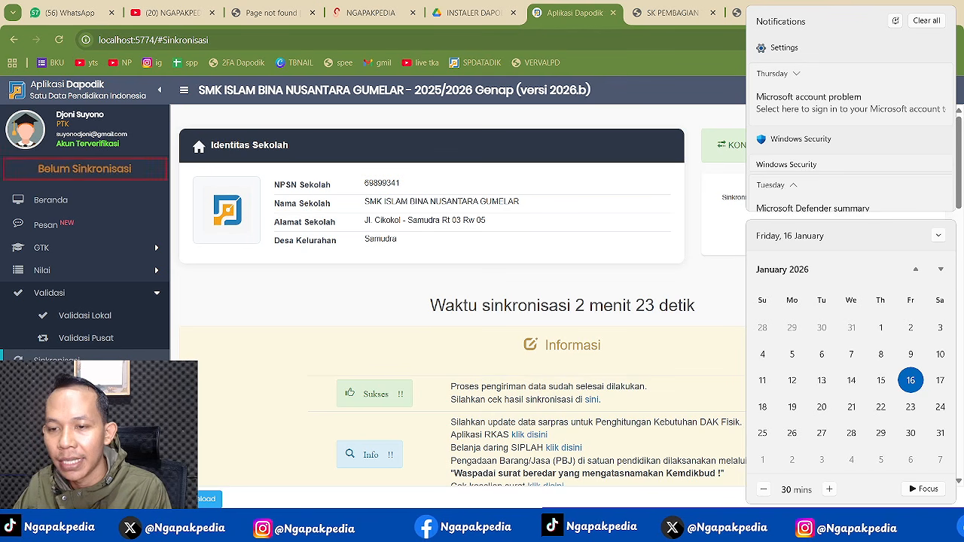
pyautogui.click(222, 195)
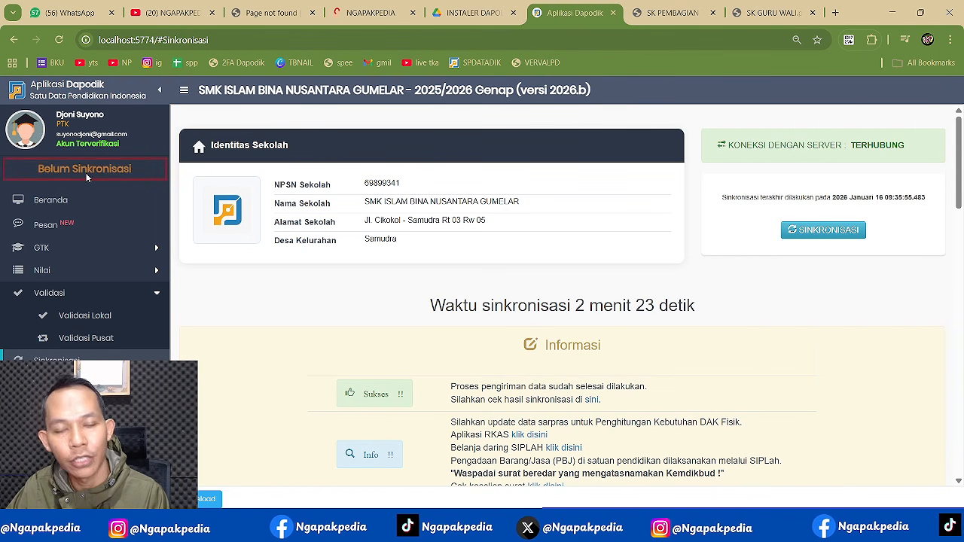
# - Reload Dapodik and dismiss the welcome notes to see all data reported valid
pyautogui.click(58, 40)
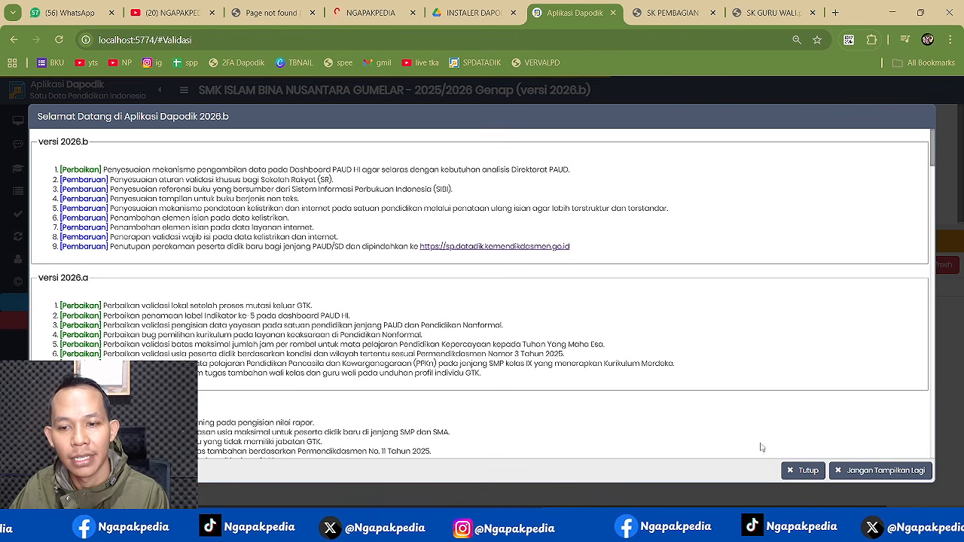
pyautogui.click(804, 470)
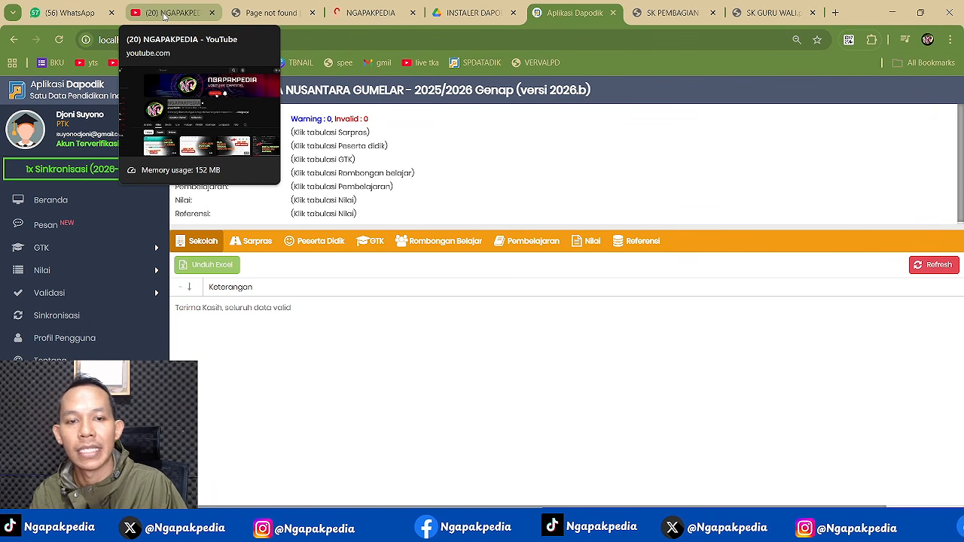
# - Switch to the NGAPAKPEDIA YouTube channel, briefly glancing at the Readme notes
pyautogui.click(164, 14)
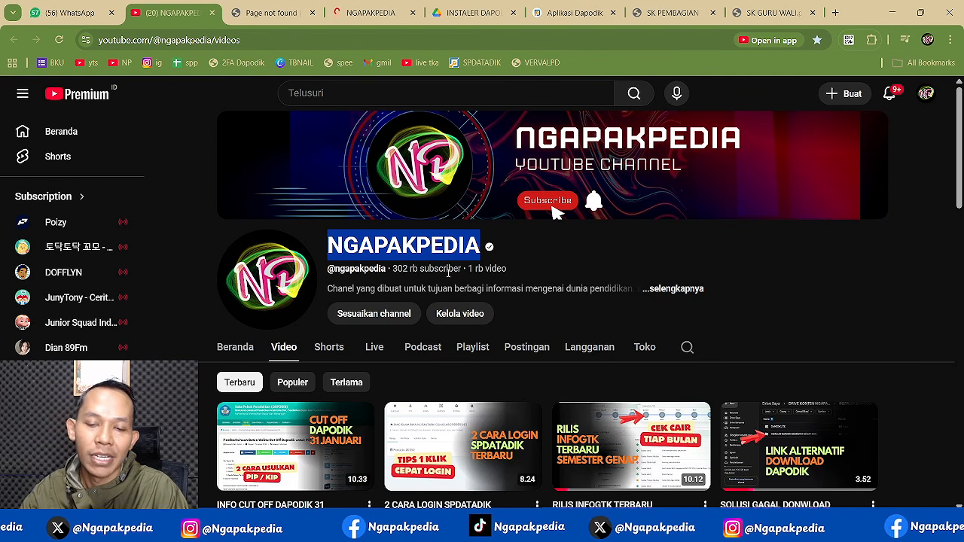
pyautogui.hotkey('alt', 'Tab')
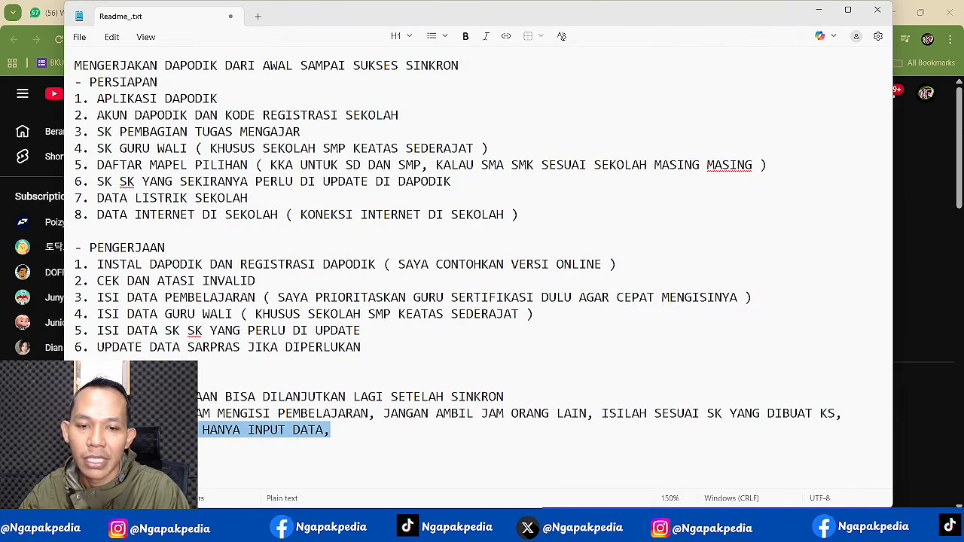
pyautogui.hotkey('alt', 'Tab')
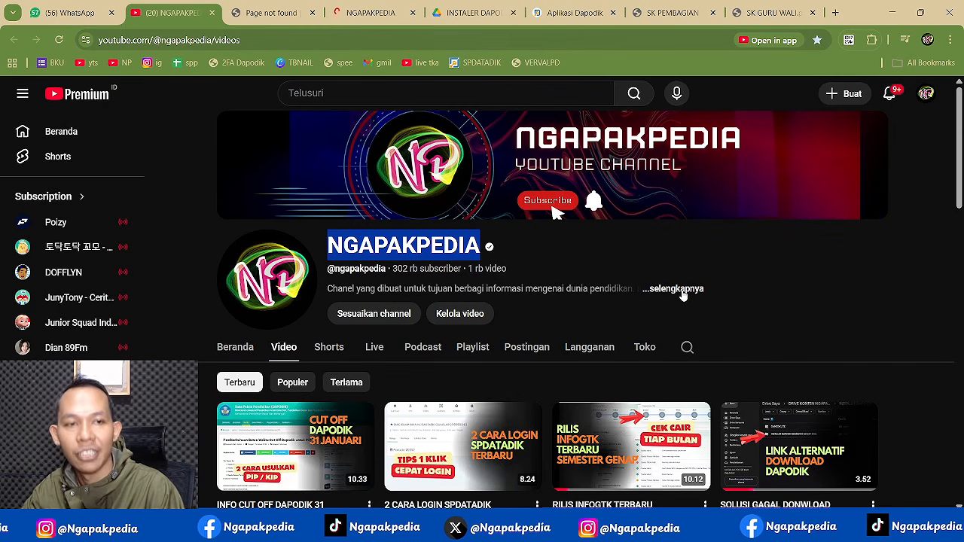